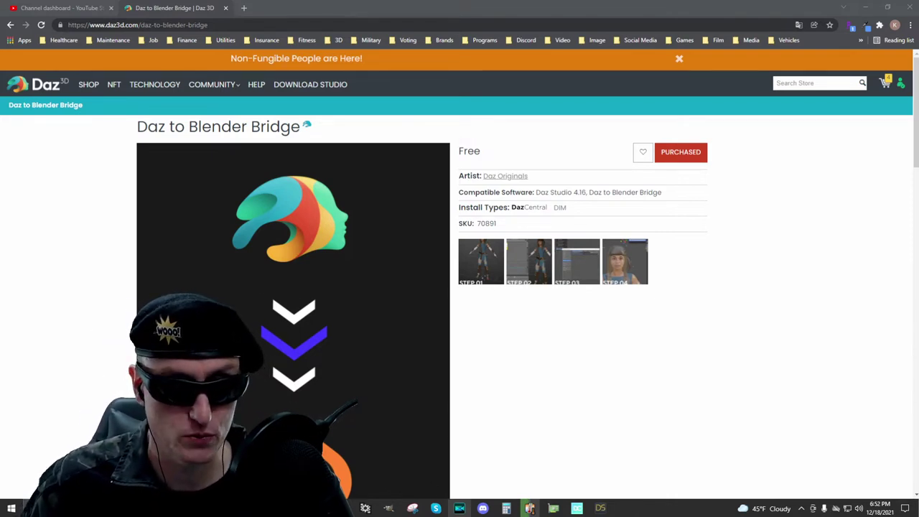
# - Bring up the Blender folder window and examine the DTB add-on folder inside 3.0\scripts\addons
pyautogui.moveTo(529, 508)
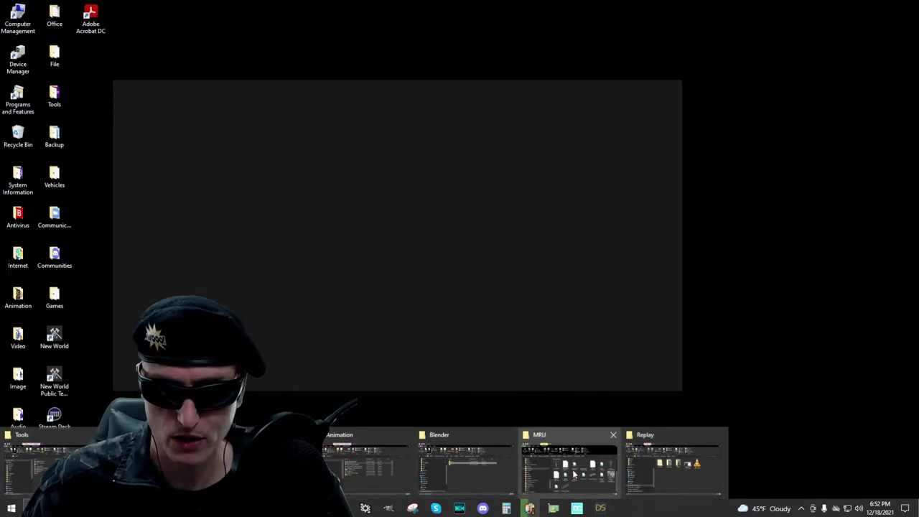
pyautogui.moveTo(440, 466)
pyautogui.click(457, 477)
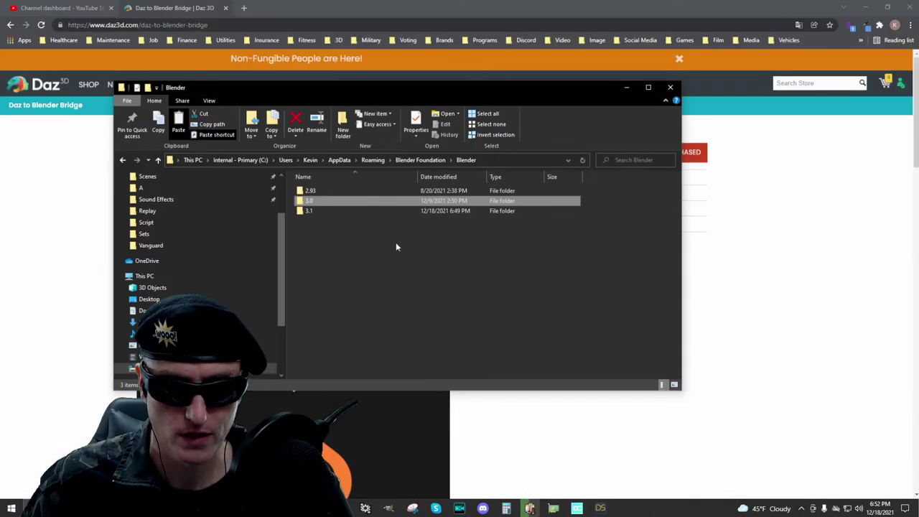
pyautogui.doubleClick(341, 204)
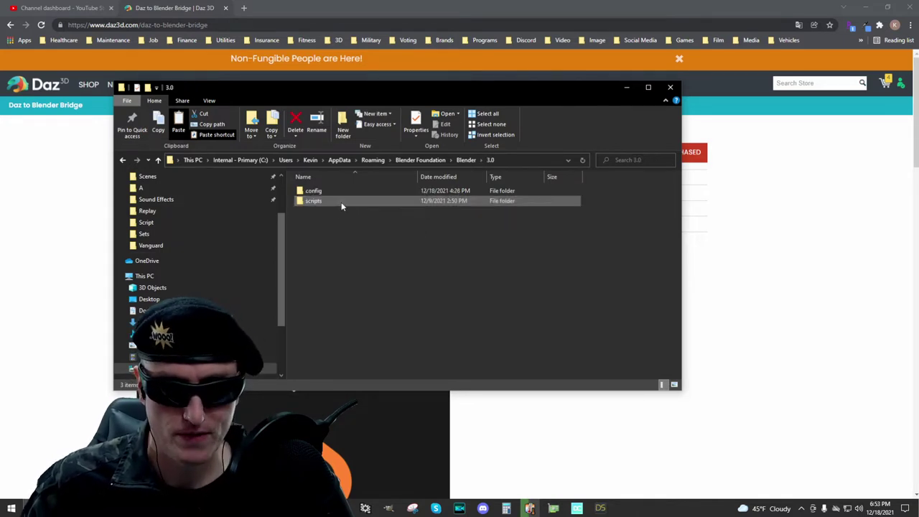
pyautogui.doubleClick(331, 202)
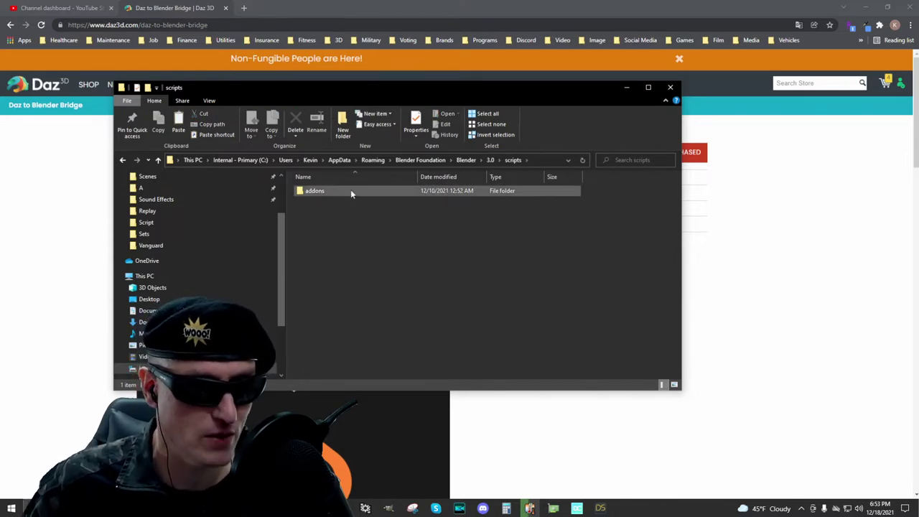
pyautogui.doubleClick(349, 188)
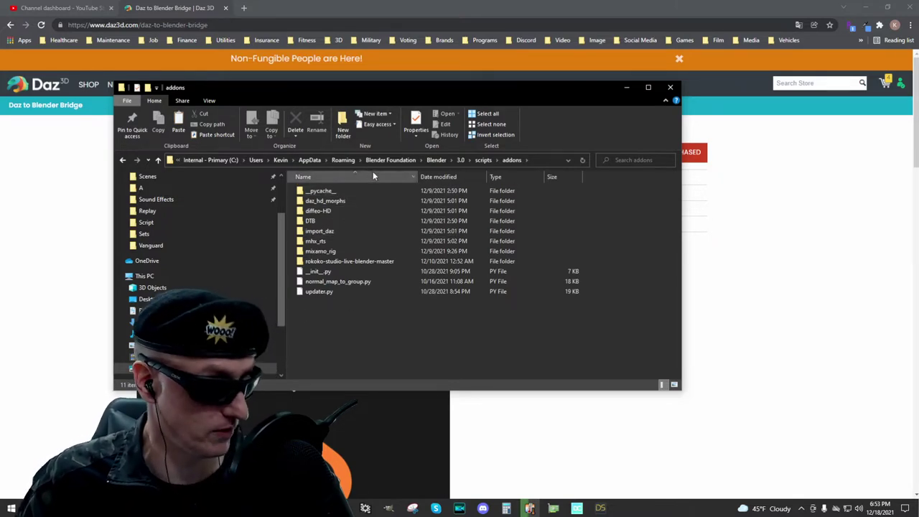
pyautogui.doubleClick(326, 220)
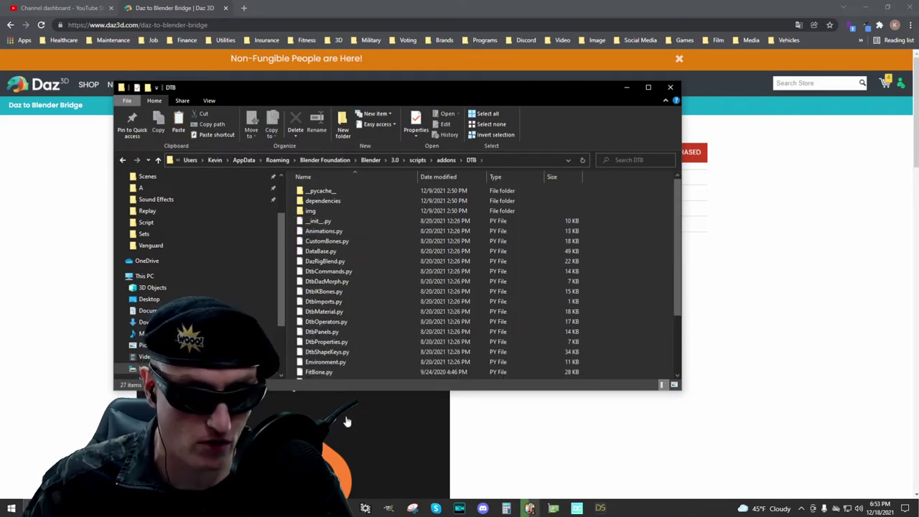
pyautogui.click(122, 160)
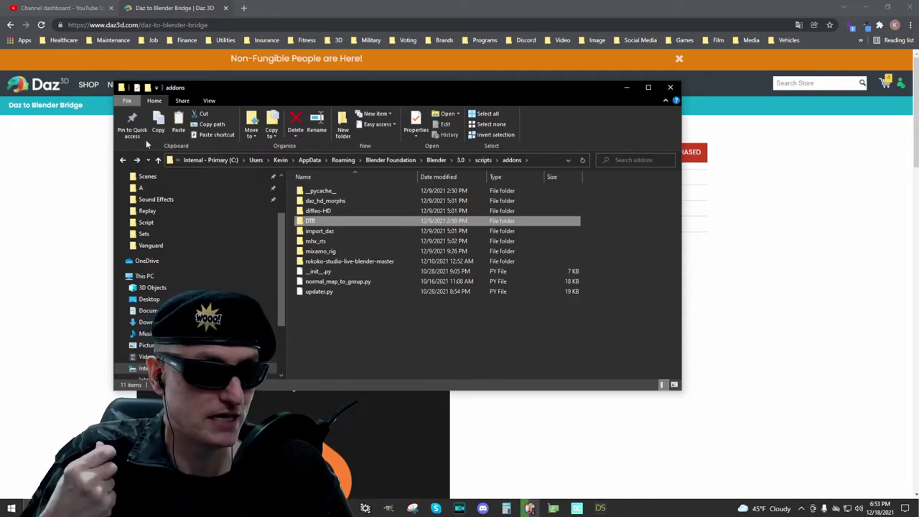
# - Open the 3.1\scripts\addons folder of Blender to check which add-ons it contains
pyautogui.click(433, 160)
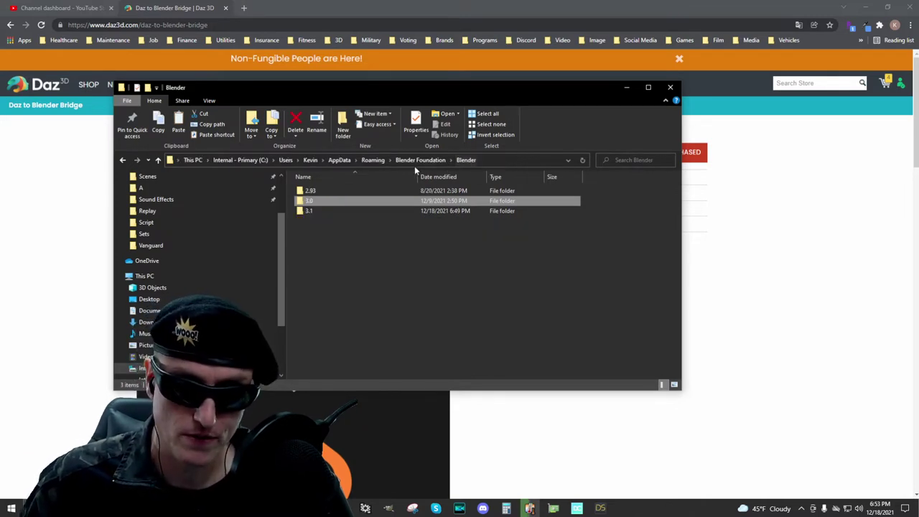
pyautogui.doubleClick(341, 210)
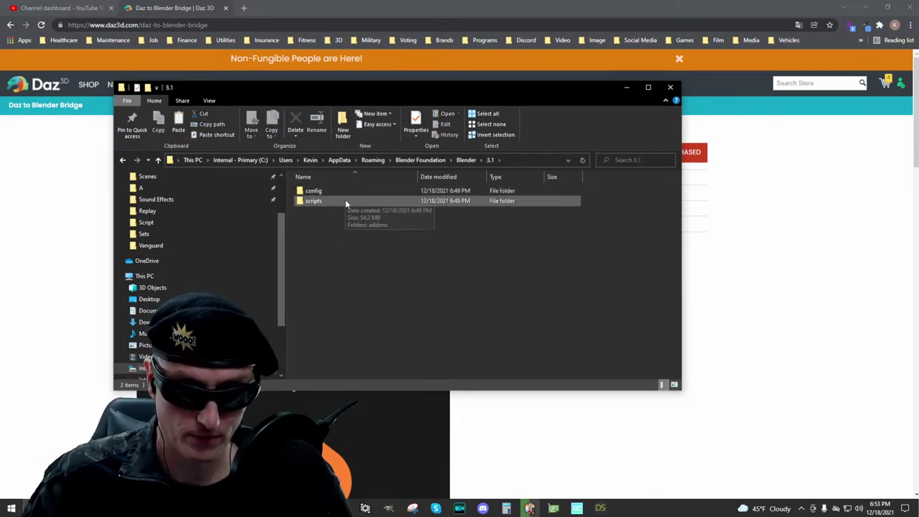
pyautogui.doubleClick(346, 203)
pyautogui.doubleClick(356, 193)
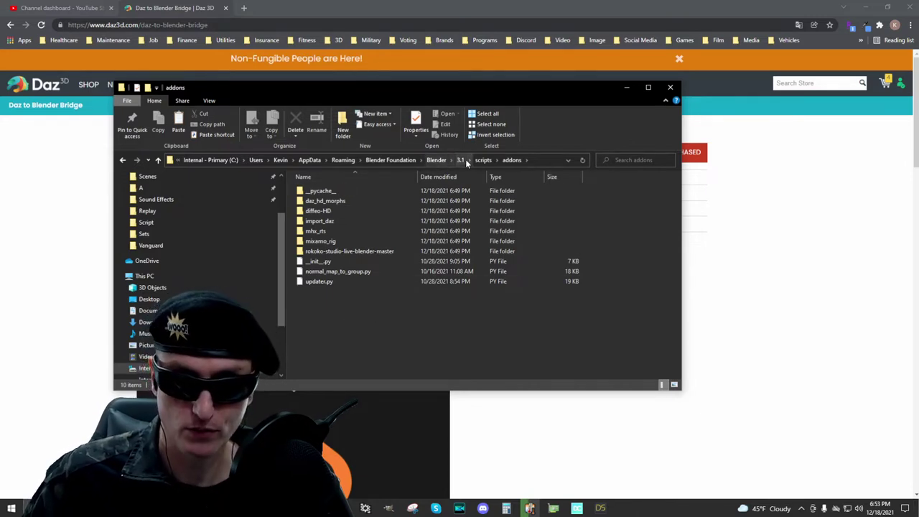
# - Copy the DTB folder from Blender's 3.0\scripts\addons folder into the 3.1\scripts\addons folder
pyautogui.click(462, 159)
pyautogui.doubleClick(338, 200)
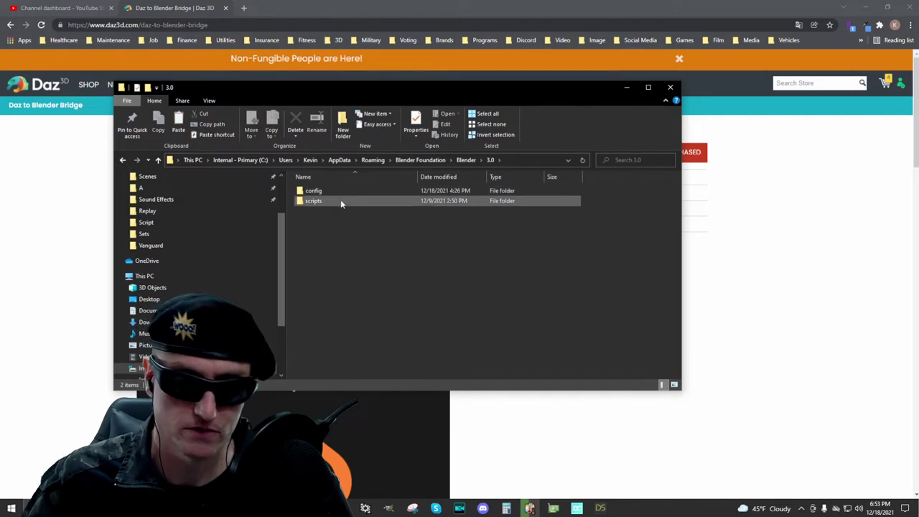
pyautogui.doubleClick(356, 192)
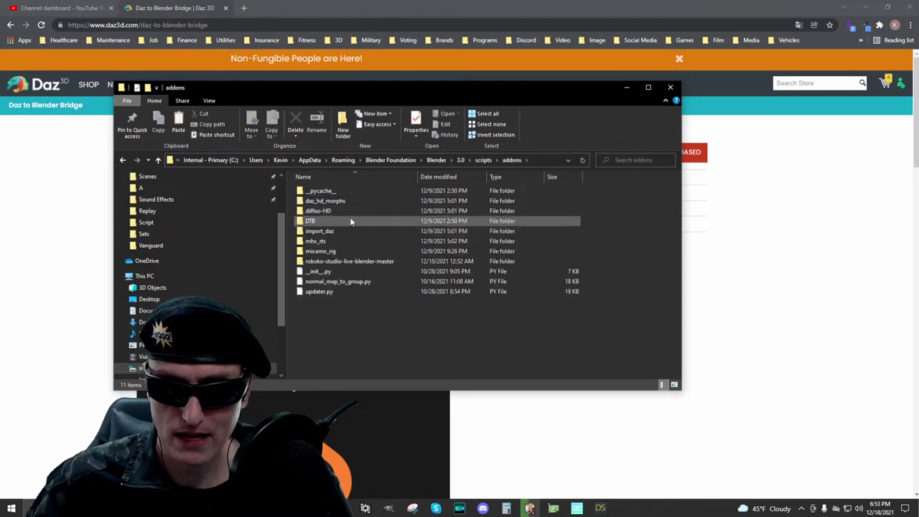
pyautogui.click(350, 220)
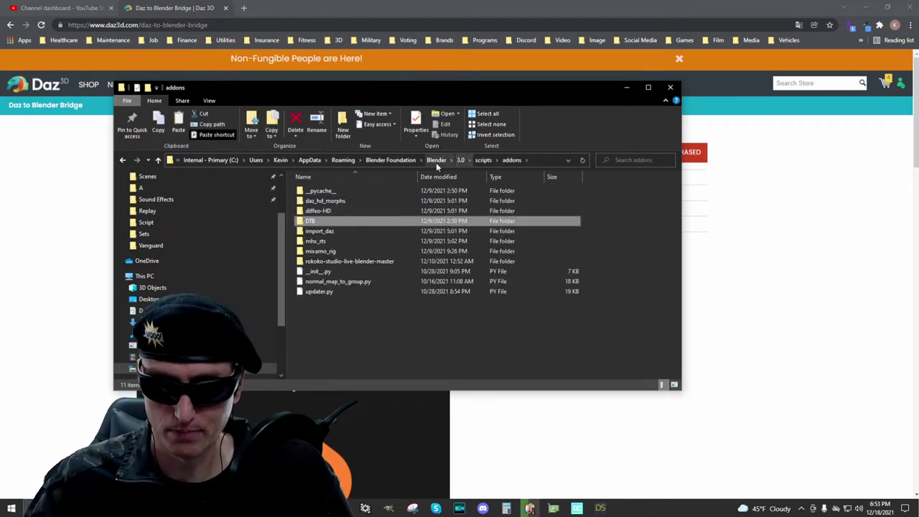
pyautogui.click(436, 160)
pyautogui.doubleClick(342, 211)
pyautogui.doubleClick(353, 201)
pyautogui.doubleClick(346, 191)
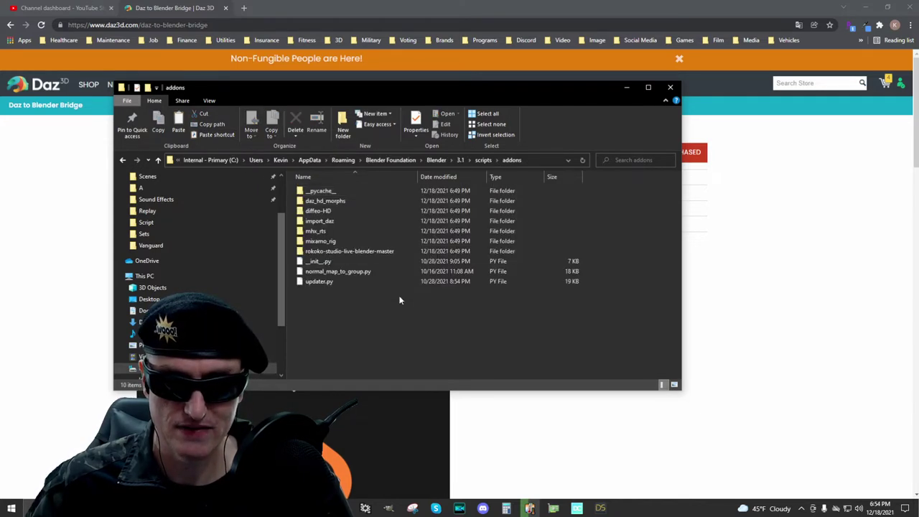
pyautogui.hotkey('ctrl', 'v')
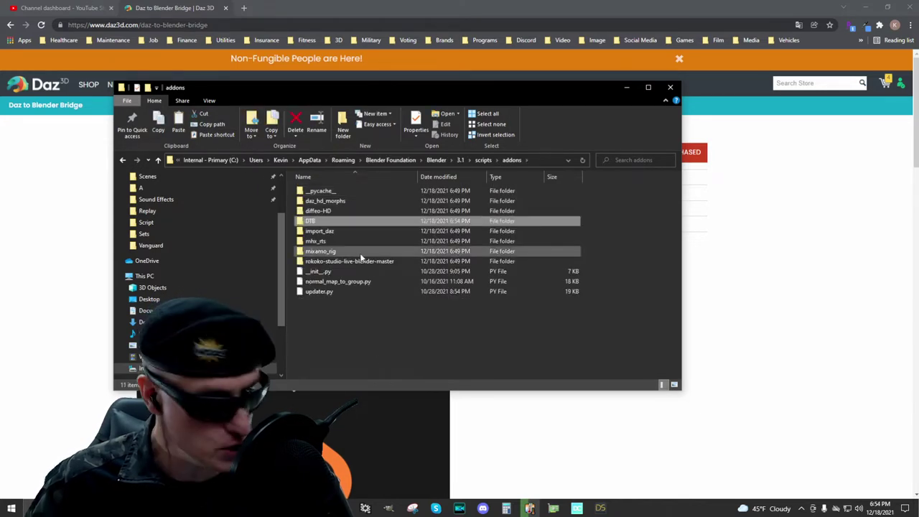
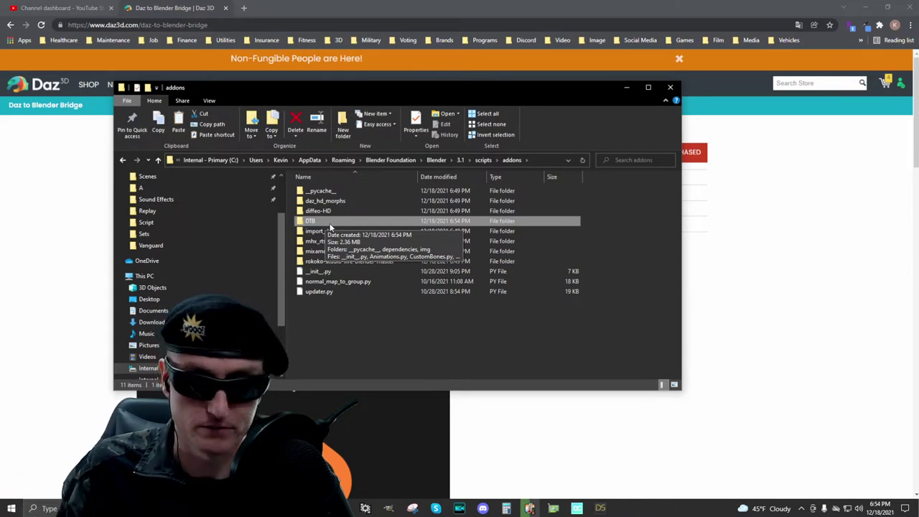
# - Switch to DAZ Studio and load the Sharon Walker scene subset from the MRU folder of My Library
pyautogui.click(441, 4)
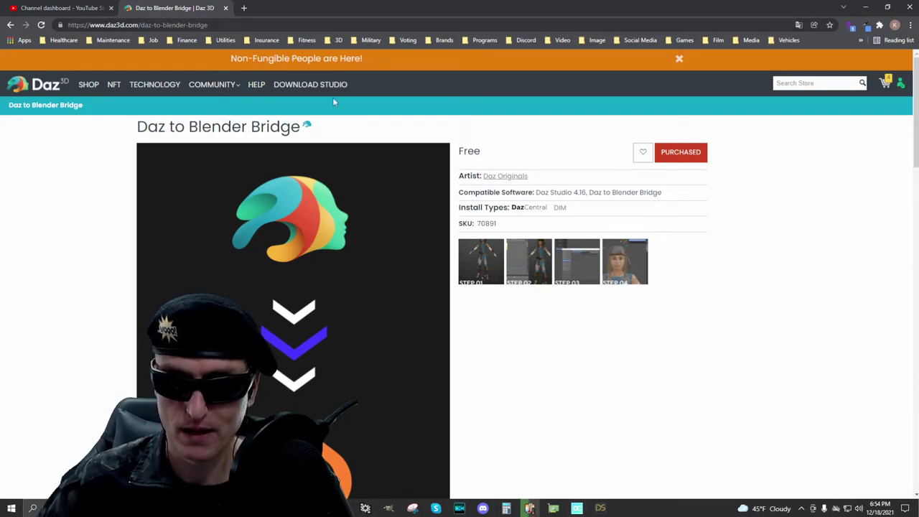
pyautogui.moveTo(318, 19); pyautogui.dragTo(472, 211)
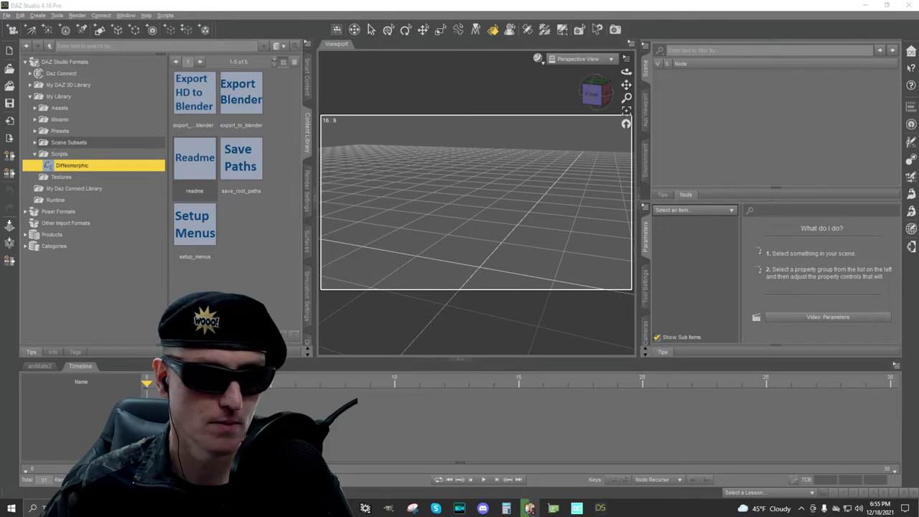
pyautogui.click(35, 142)
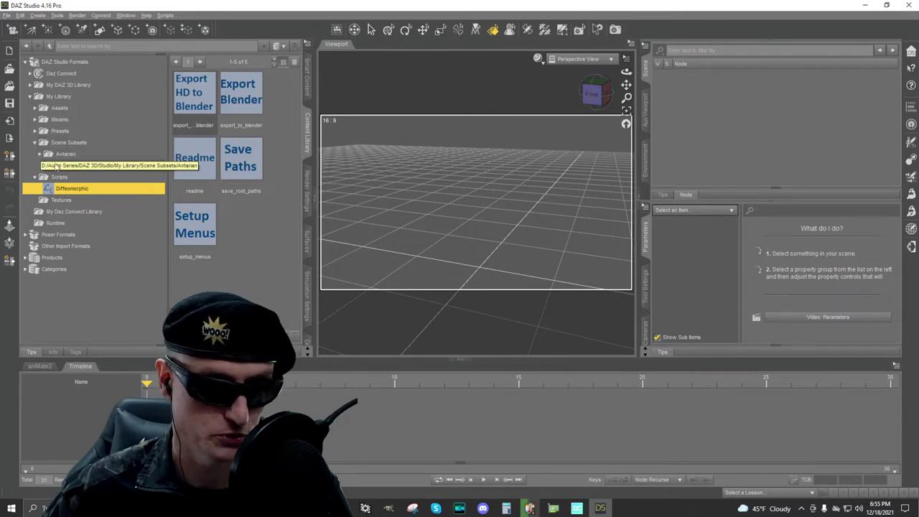
pyautogui.click(63, 165)
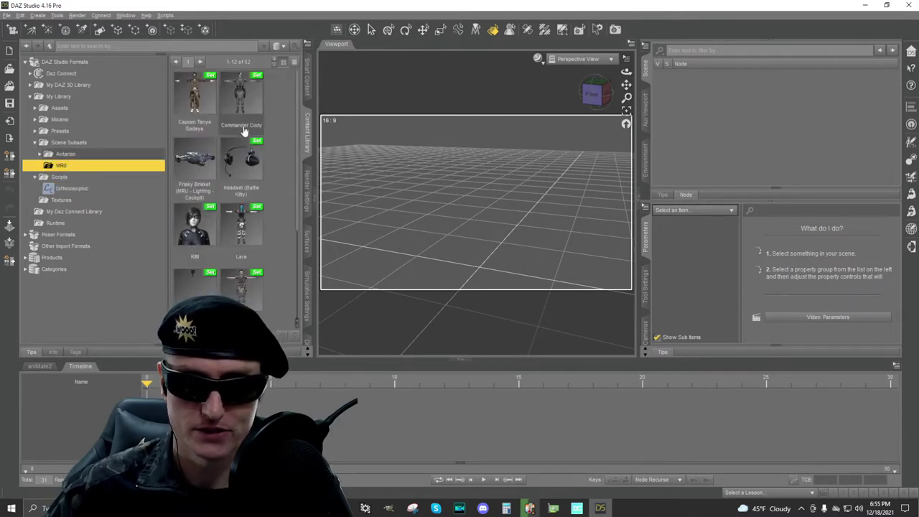
pyautogui.scroll(-3, 196, 227)
pyautogui.doubleClick(200, 228)
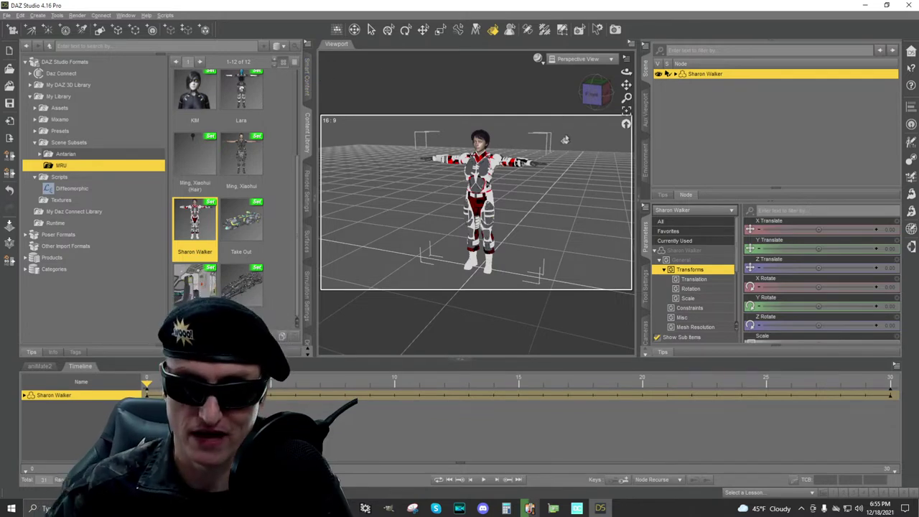
# - View the character from the front and preview it in NVIDIA Iray, returning the viewport to Texture Shaded
pyautogui.click(595, 95)
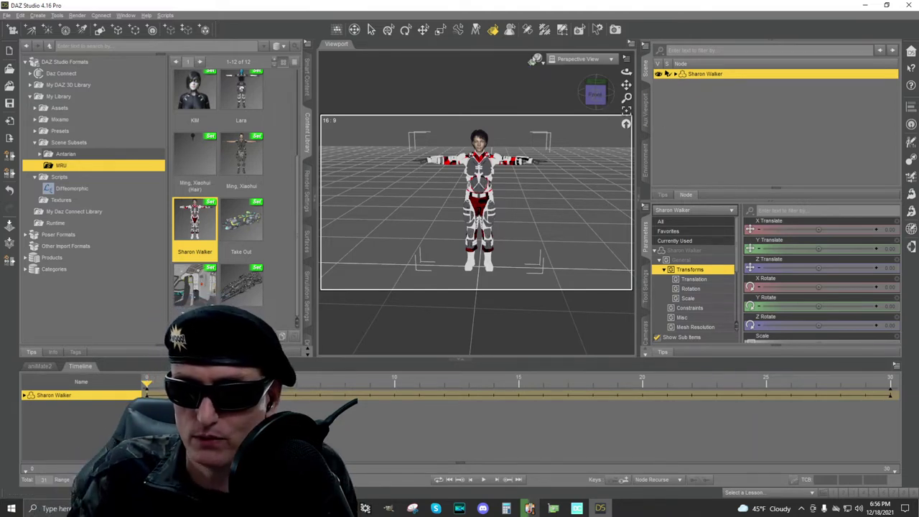
pyautogui.click(534, 59)
pyautogui.click(537, 59)
pyautogui.click(552, 180)
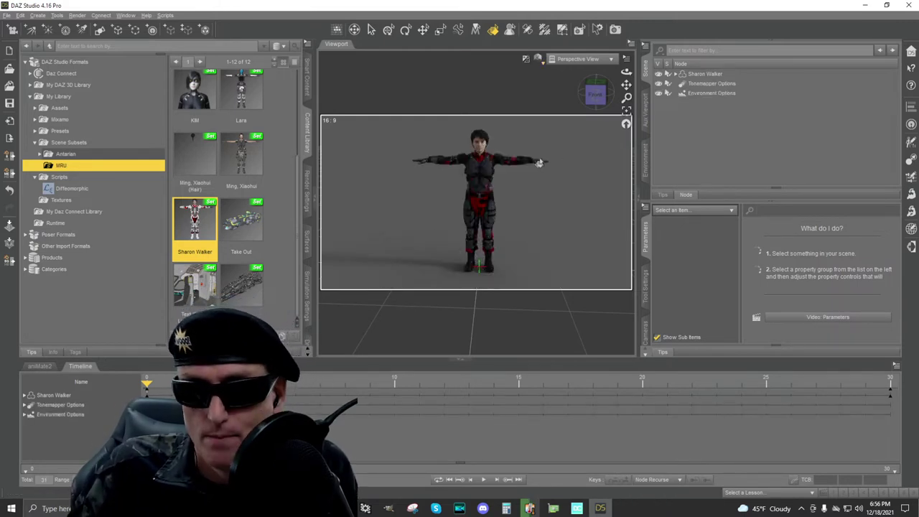
pyautogui.click(538, 58)
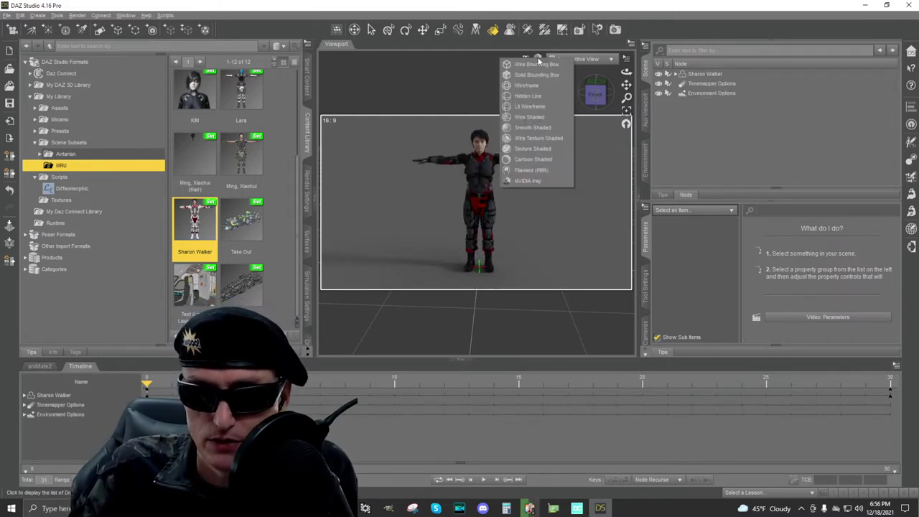
pyautogui.click(555, 149)
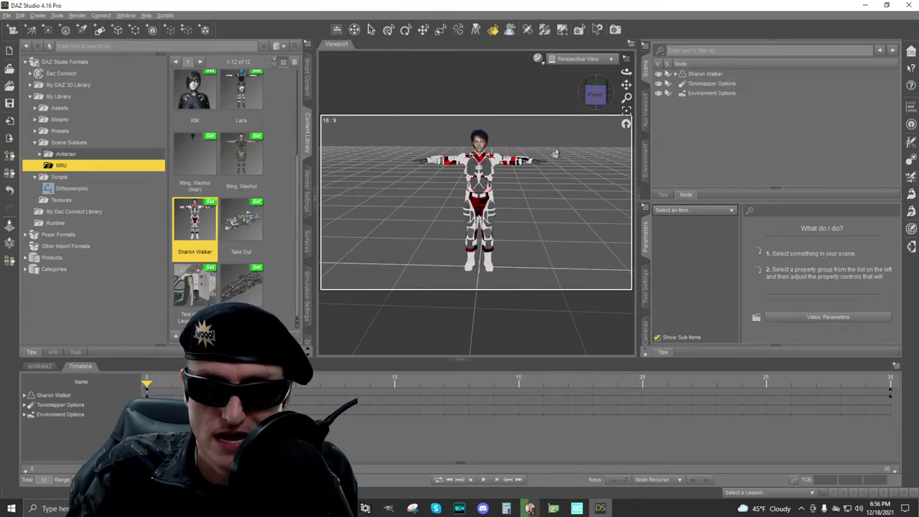
# - Set the G3F Full Body pose control of the Sharon Walker figure to 0
pyautogui.click(645, 280)
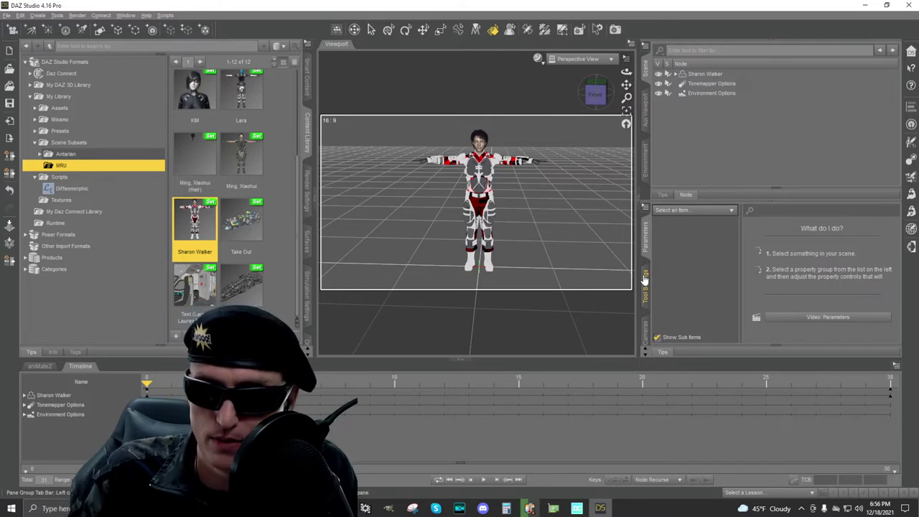
pyautogui.click(705, 75)
pyautogui.scroll(-2, 682, 280)
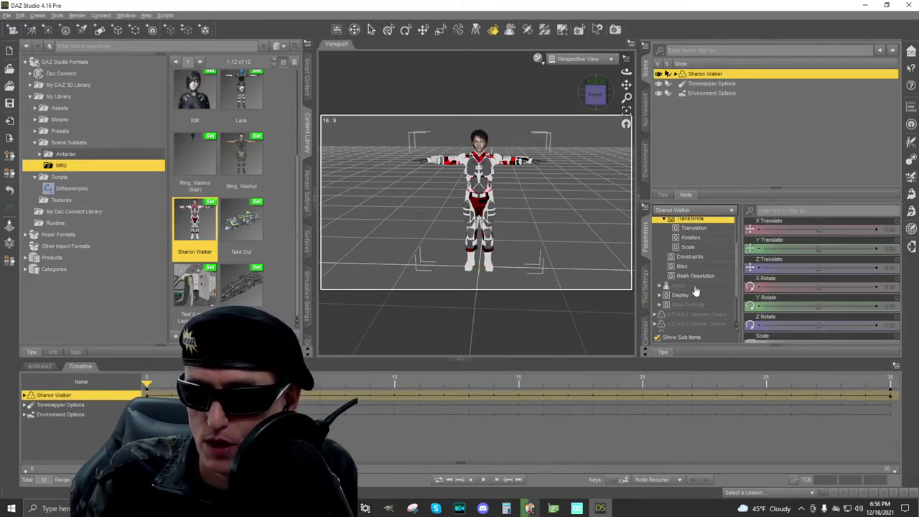
pyautogui.click(659, 304)
pyautogui.scroll(-2, 682, 287)
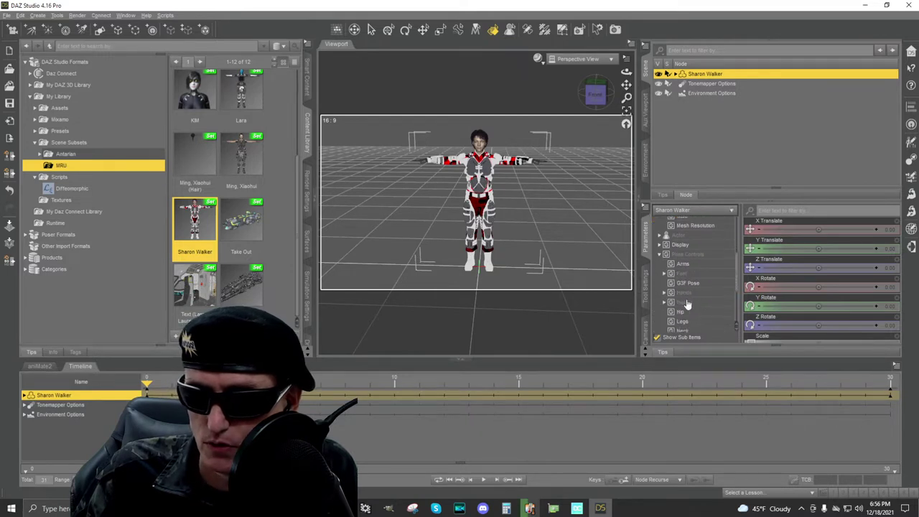
pyautogui.click(691, 282)
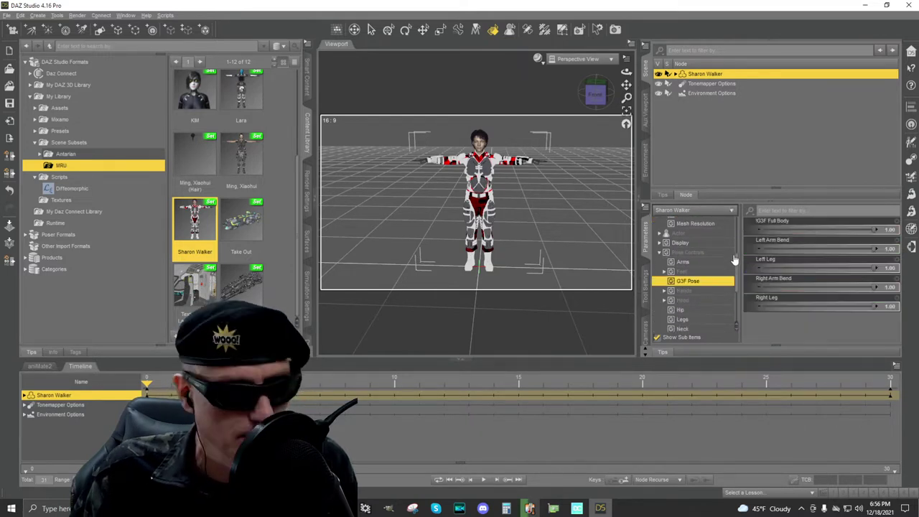
pyautogui.moveTo(881, 229); pyautogui.dragTo(737, 231)
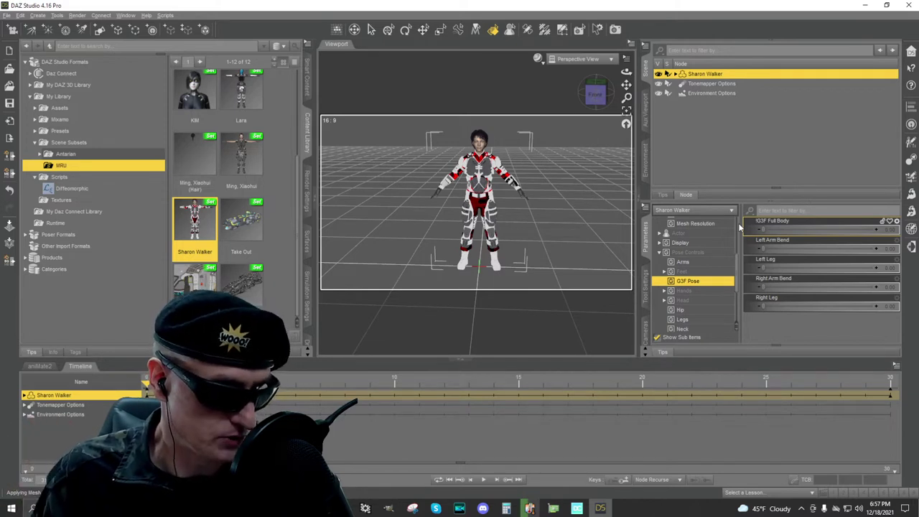
# - Open the Harbinger Machine Pistol product from All Products in Smart Content and list all its files
pyautogui.click(307, 77)
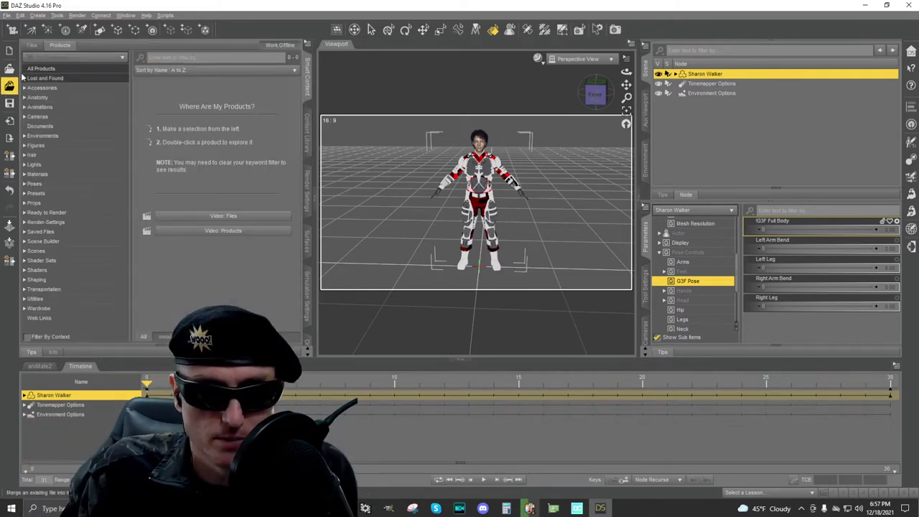
pyautogui.click(65, 71)
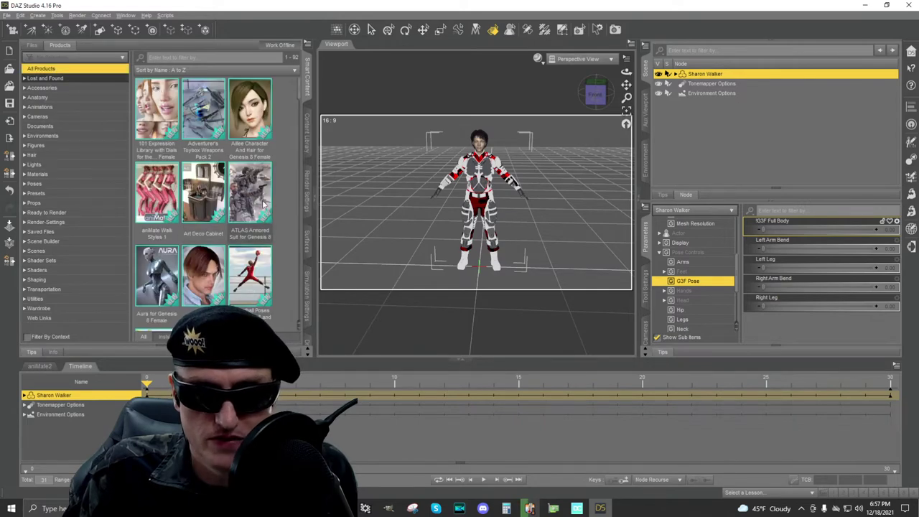
pyautogui.scroll(-10, 253, 195)
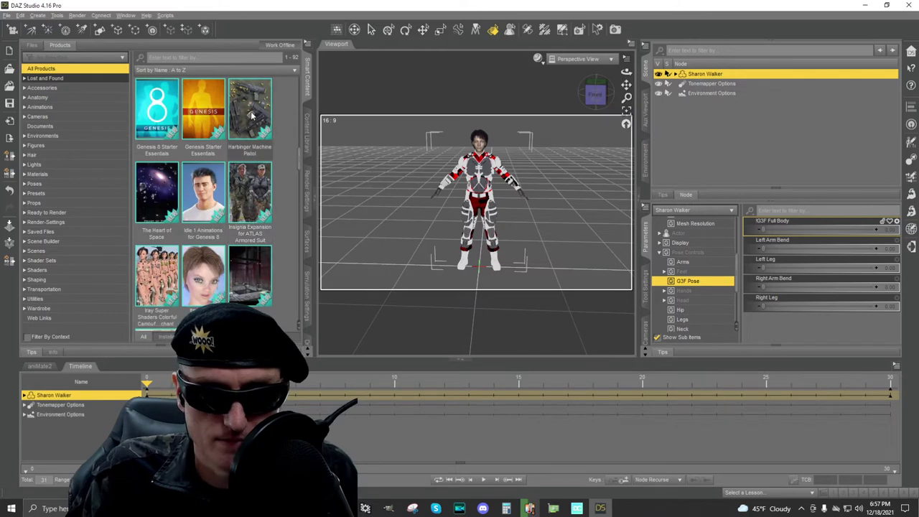
pyautogui.click(251, 115)
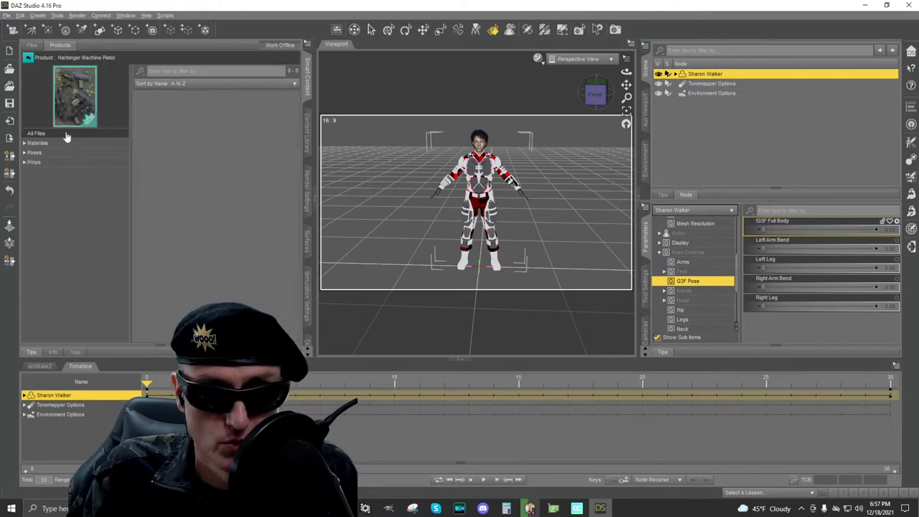
pyautogui.click(67, 137)
# - Add the HMP 06A and HMP 06B Extended Mag Pouches G8F for the right and left thighs to the character
pyautogui.scroll(-3, 222, 153)
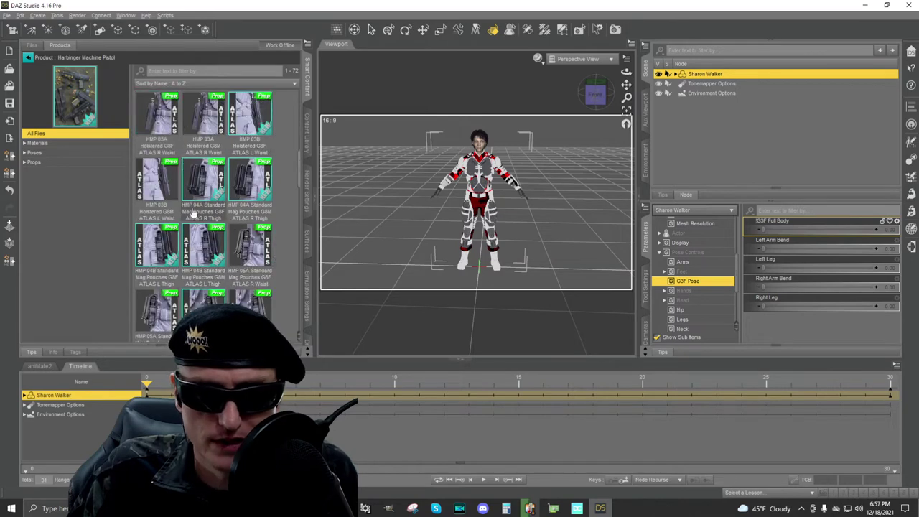
pyautogui.scroll(-3, 208, 227)
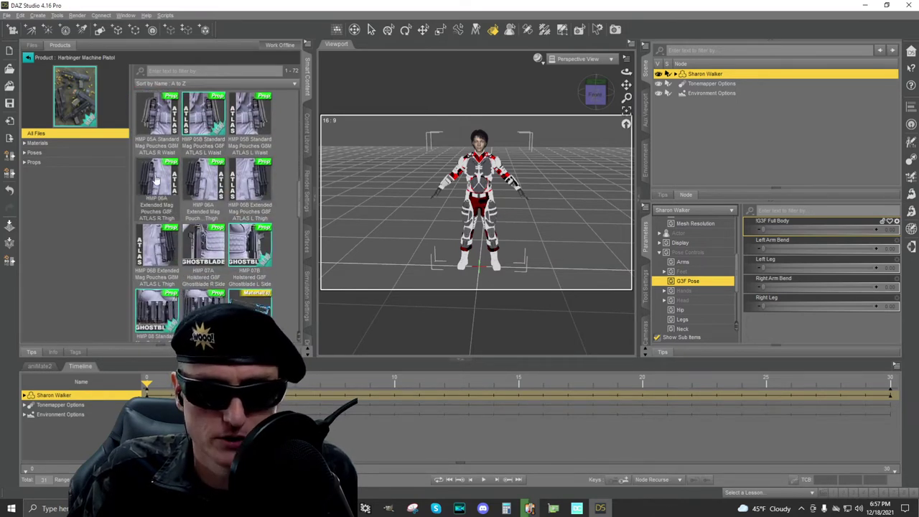
pyautogui.moveTo(155, 185); pyautogui.dragTo(467, 216)
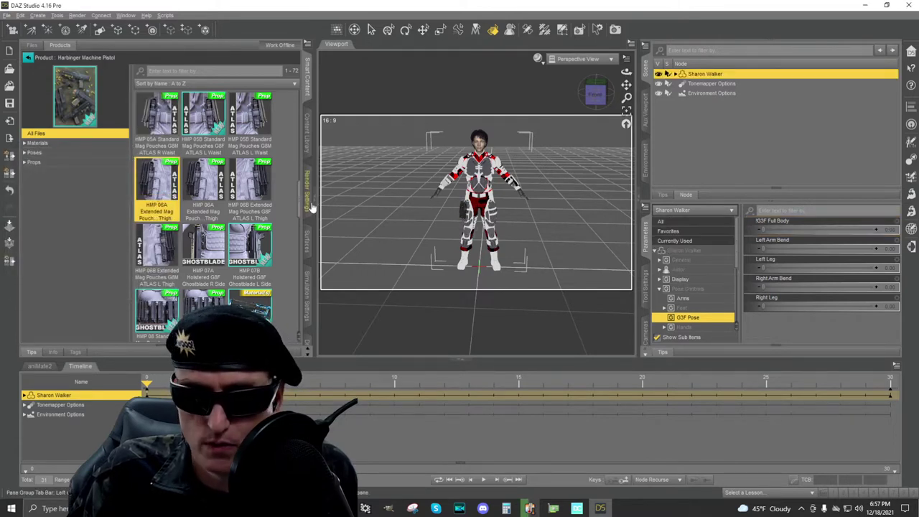
pyautogui.click(199, 121)
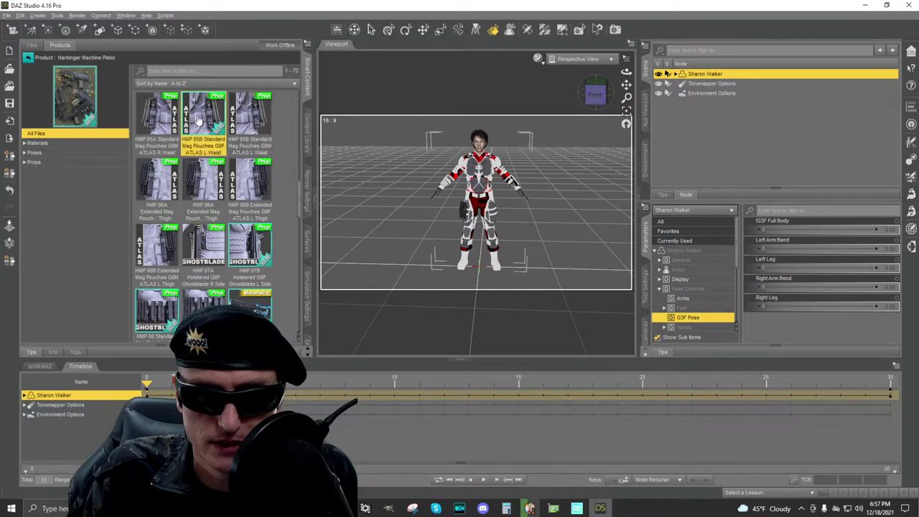
pyautogui.moveTo(247, 180); pyautogui.dragTo(493, 214)
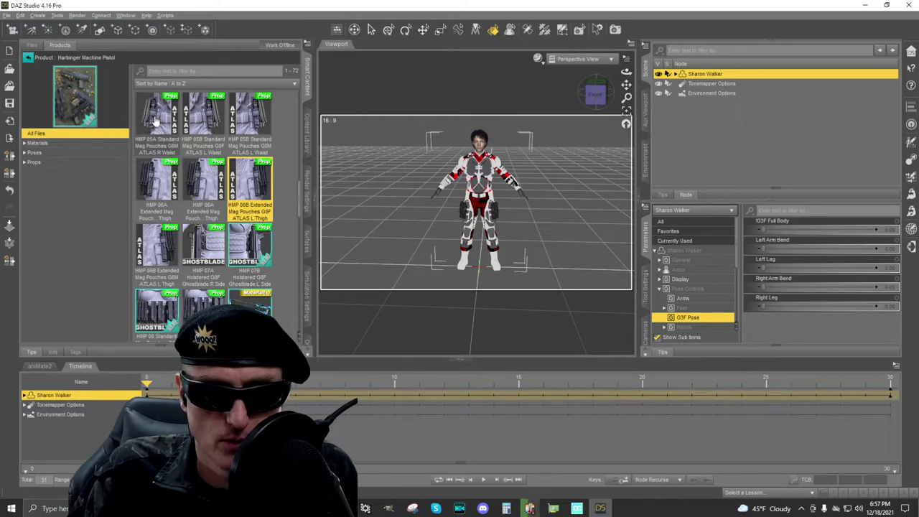
# - Add the HMP 05A and HMP 05B Standard Mag Pouches G8F for the right and left waist to the character
pyautogui.scroll(2, 214, 153)
pyautogui.scroll(1, 214, 153)
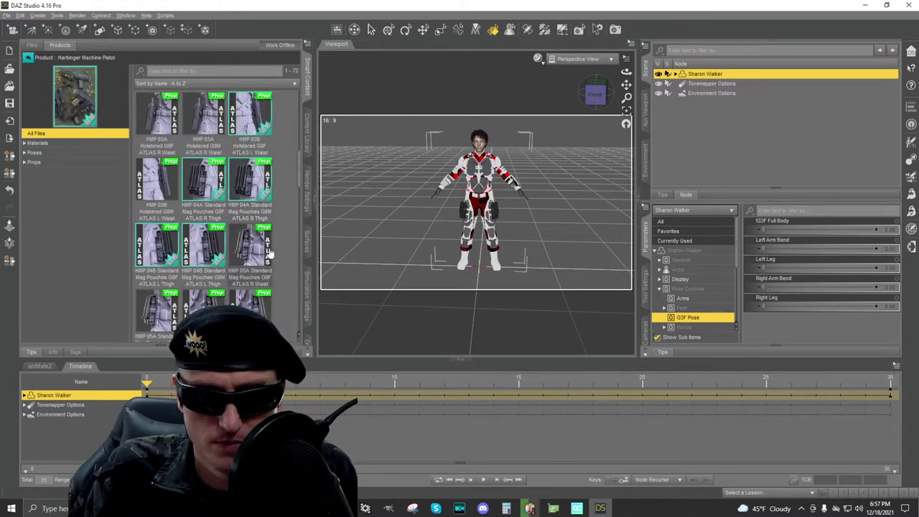
pyautogui.moveTo(260, 248); pyautogui.dragTo(470, 201)
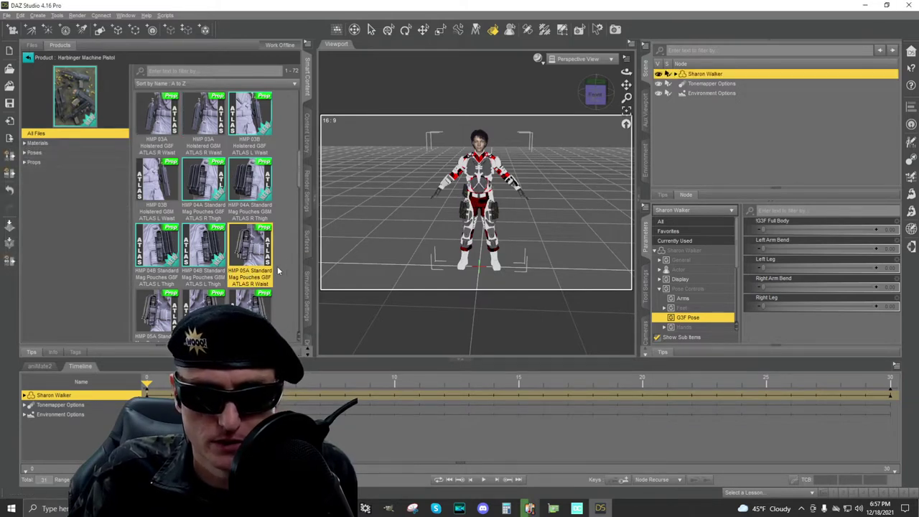
pyautogui.scroll(-3, 209, 144)
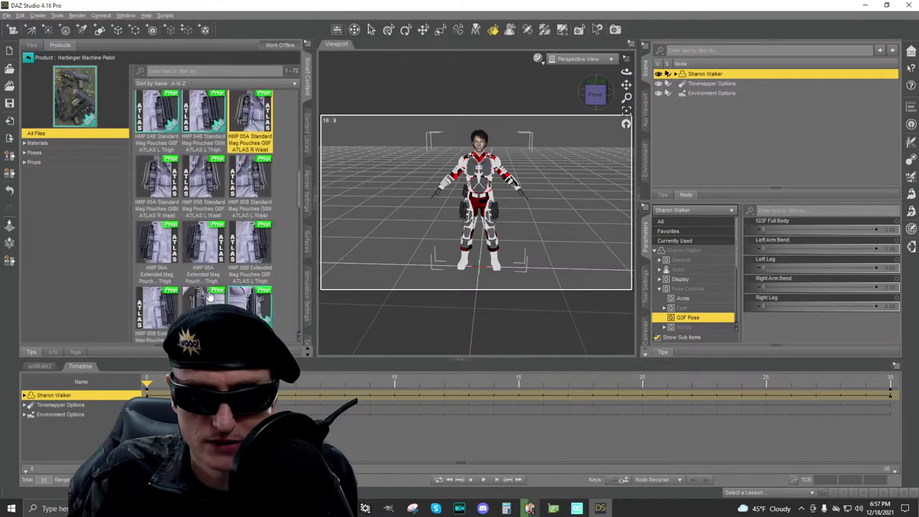
pyautogui.moveTo(205, 124); pyautogui.dragTo(496, 203)
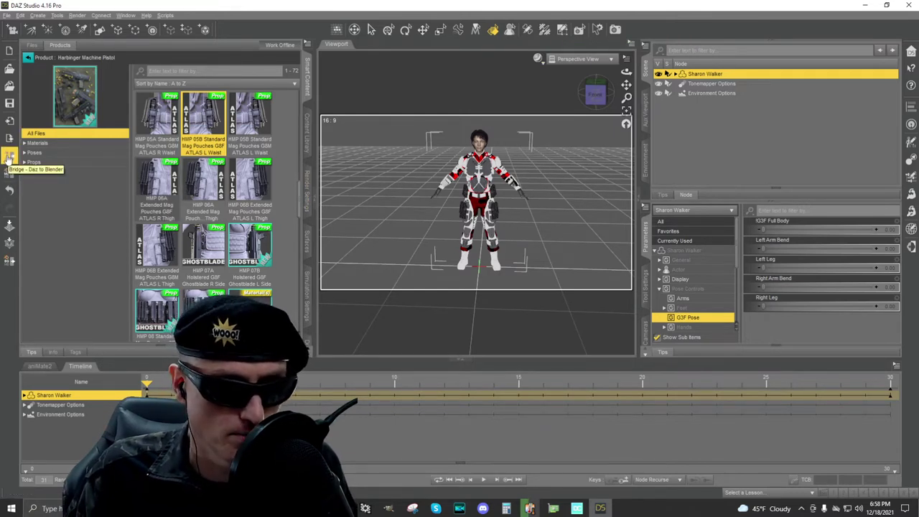
# - Start the Daz to Blender bridge for the character with the Genesis 8/3 export type
pyautogui.click(166, 16)
pyautogui.moveTo(172, 27)
pyautogui.moveTo(210, 29)
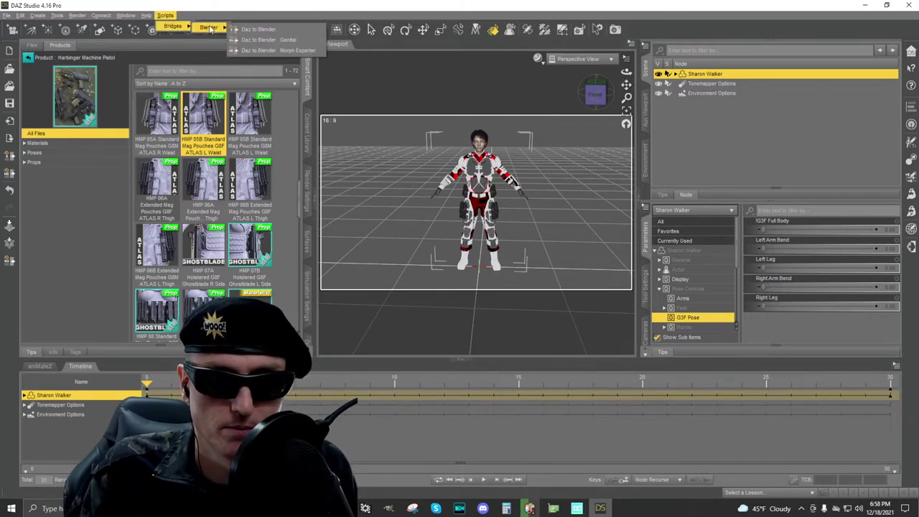
pyautogui.click(289, 30)
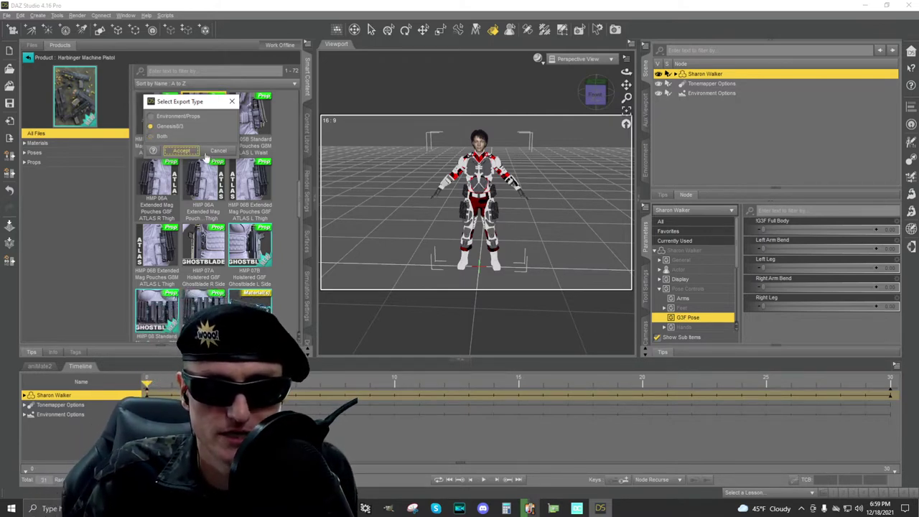
pyautogui.click(181, 152)
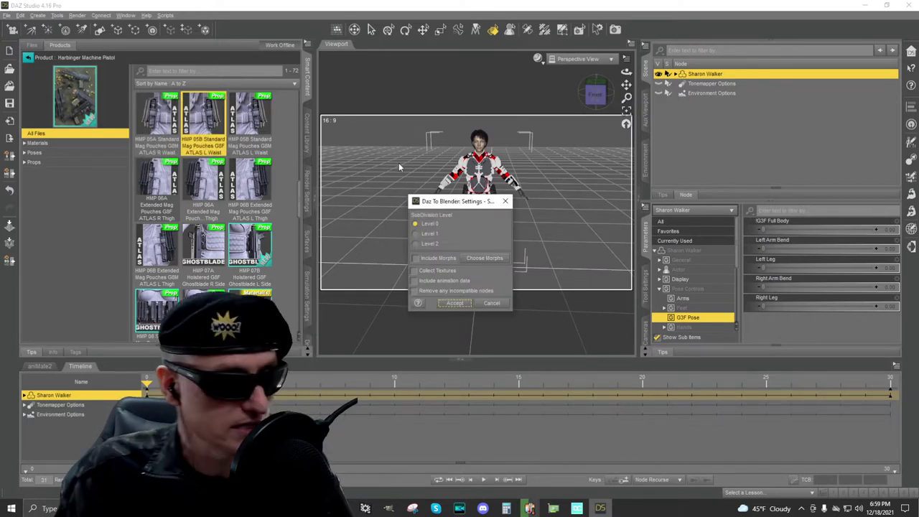
# - With subdivision at Level 0, examine the morph groups available for the export without choosing any
pyautogui.click(438, 227)
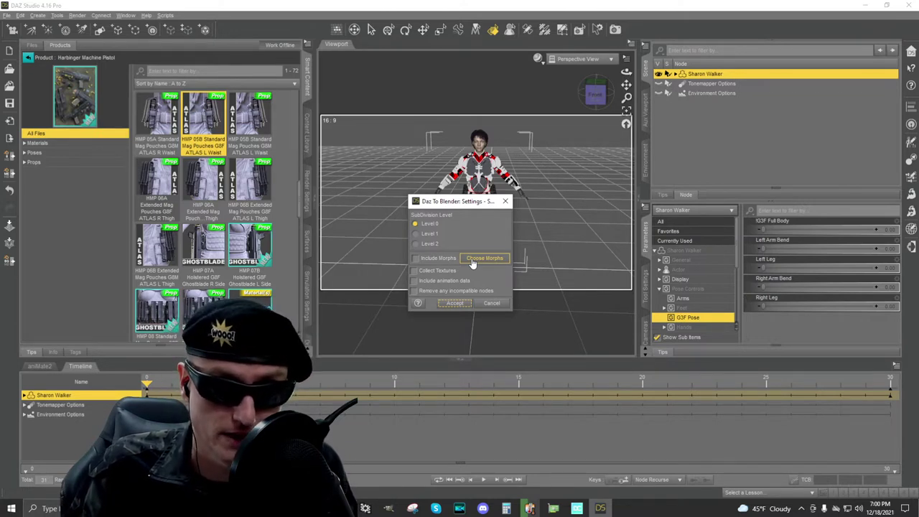
pyautogui.click(415, 259)
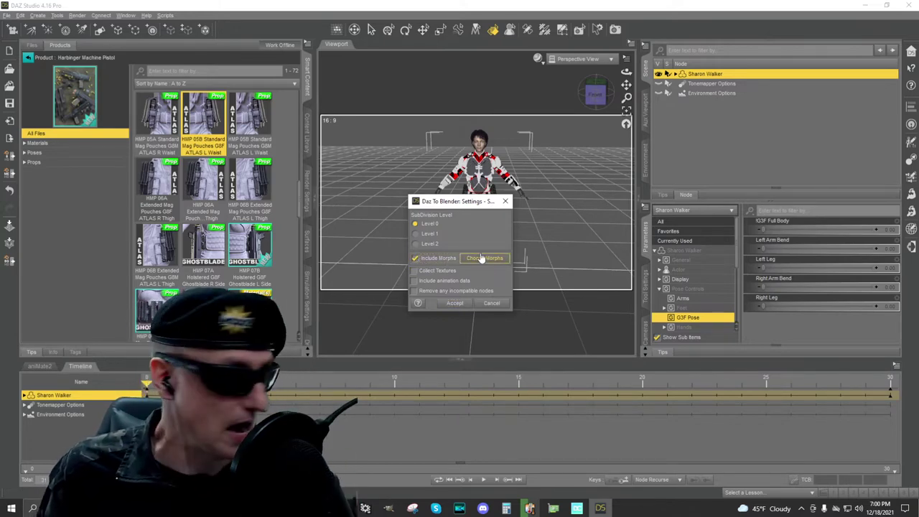
pyautogui.click(483, 258)
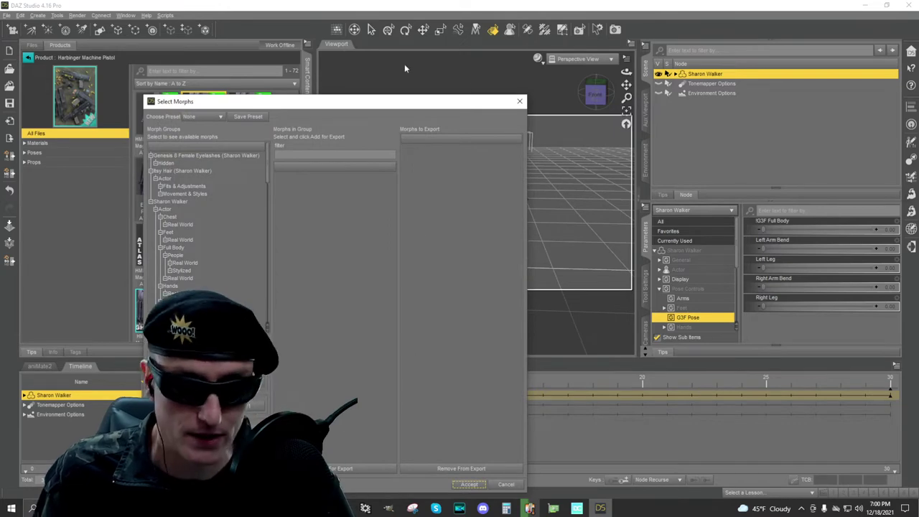
pyautogui.click(520, 102)
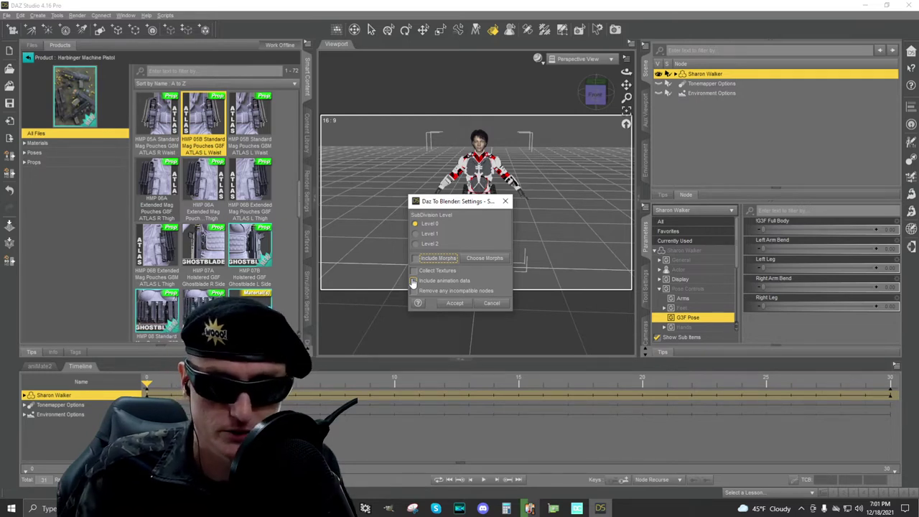
# - Run the Daz to Blender export with Collect Textures and Remove any incompatible nodes enabled
pyautogui.click(413, 270)
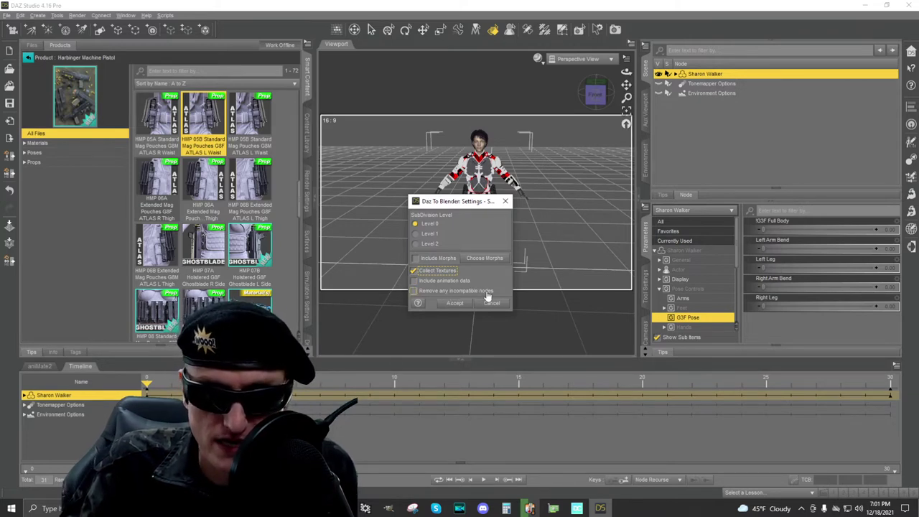
pyautogui.click(414, 292)
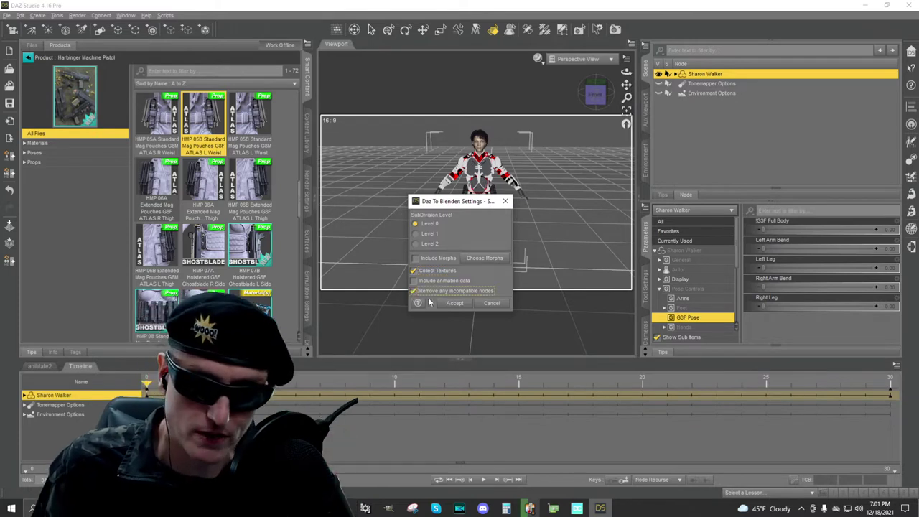
pyautogui.click(455, 303)
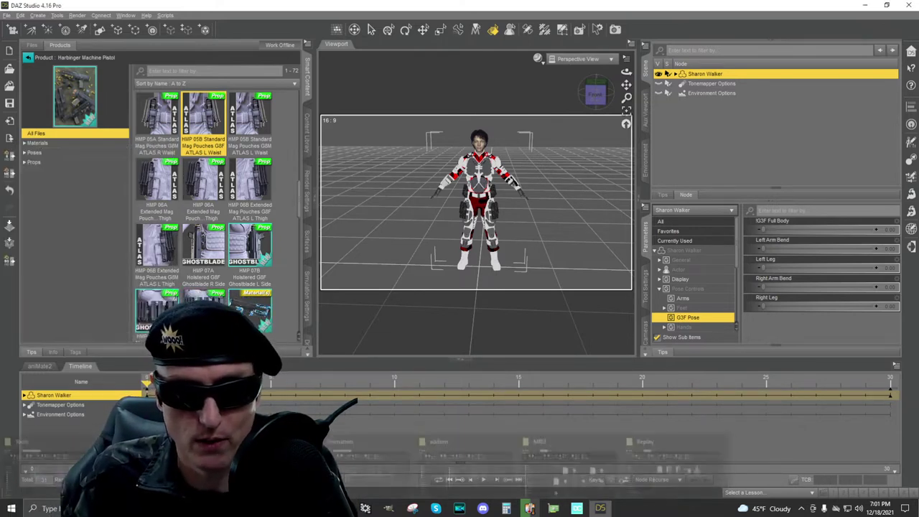
# - Examine the exported files in the bridge's Exports\FIG\FIG0 folder in File Explorer
pyautogui.moveTo(529, 509)
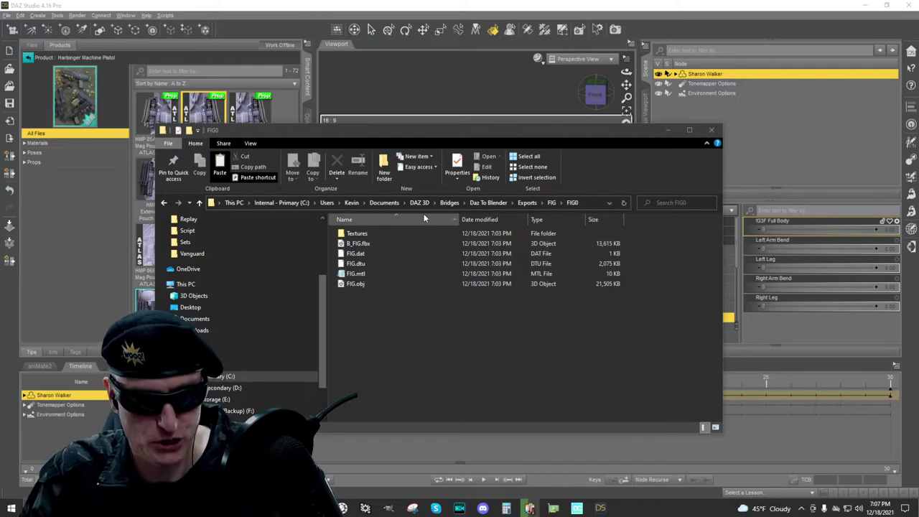
pyautogui.click(552, 202)
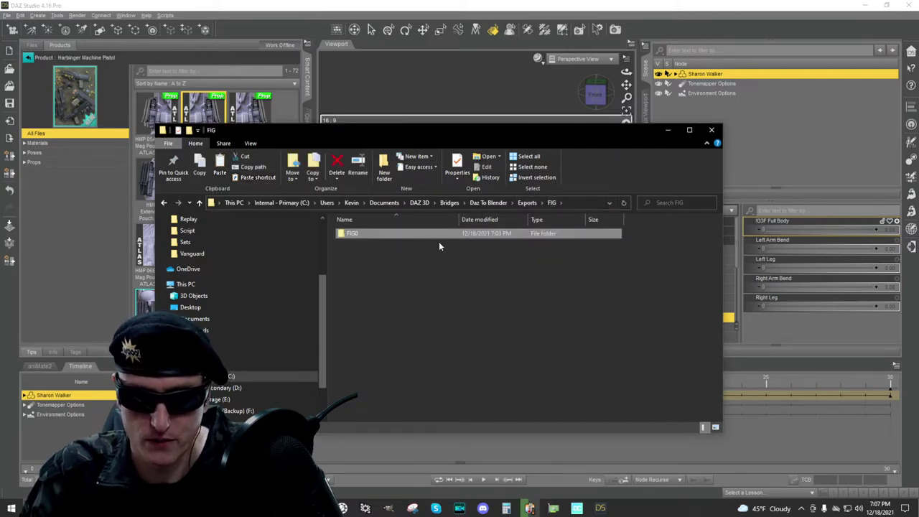
pyautogui.doubleClick(413, 235)
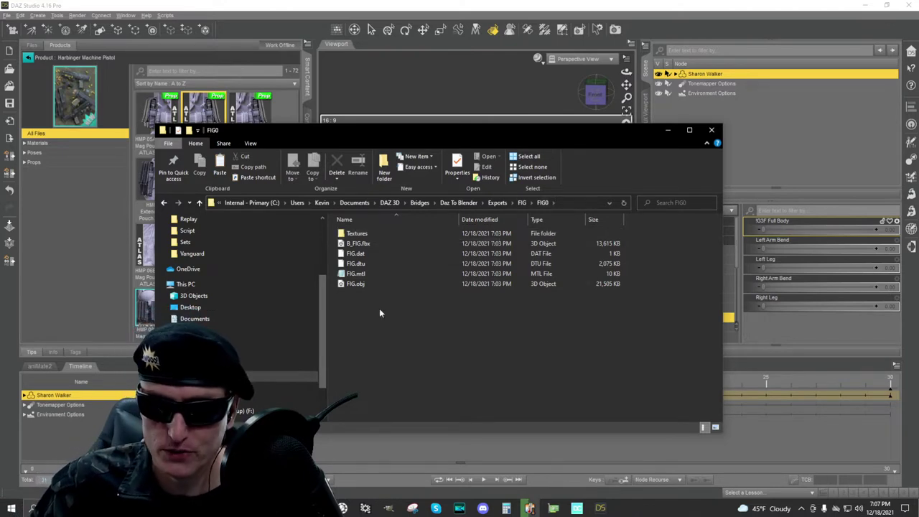
pyautogui.moveTo(385, 287); pyautogui.dragTo(412, 232)
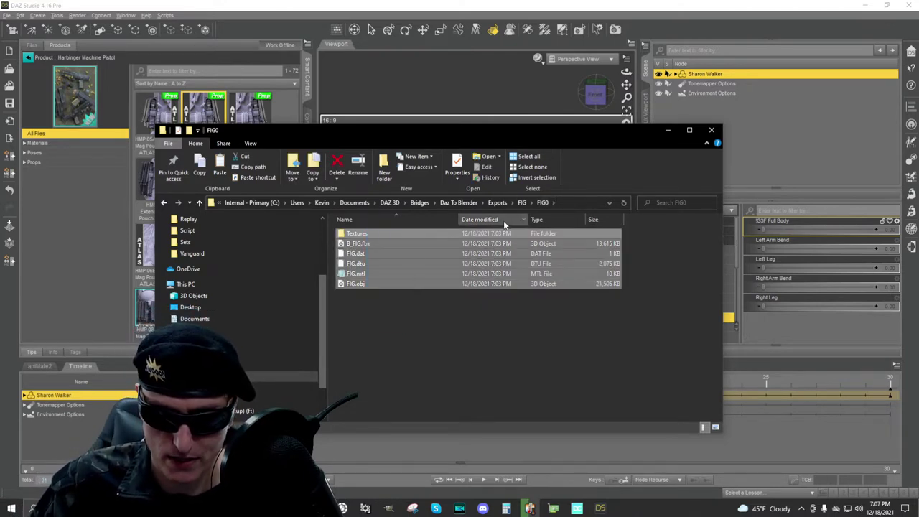
# - Copy the Exports folder inside the Daz To Blender bridge folder
pyautogui.click(458, 202)
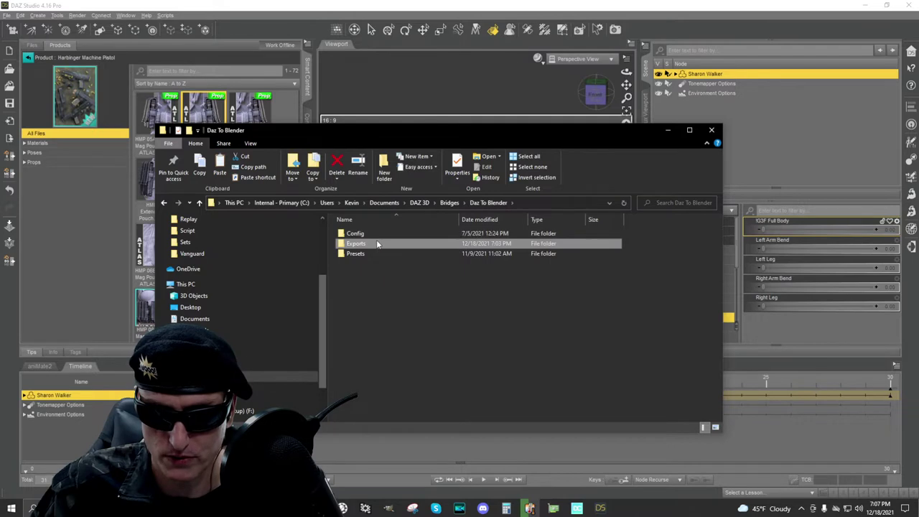
pyautogui.rightClick(379, 243)
pyautogui.click(422, 428)
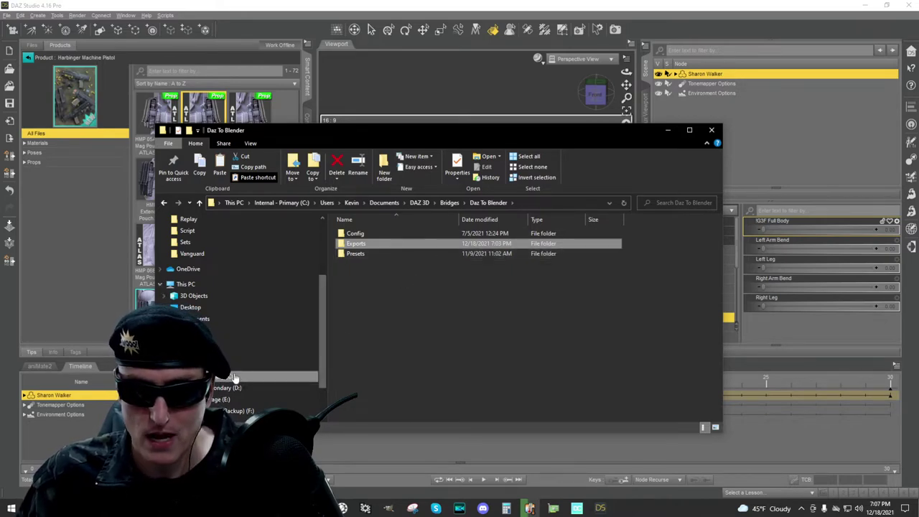
# - In a separate File Explorer window, create a folder named Character at the root of the Internal - Primary (C:) drive
pyautogui.press('super+e')
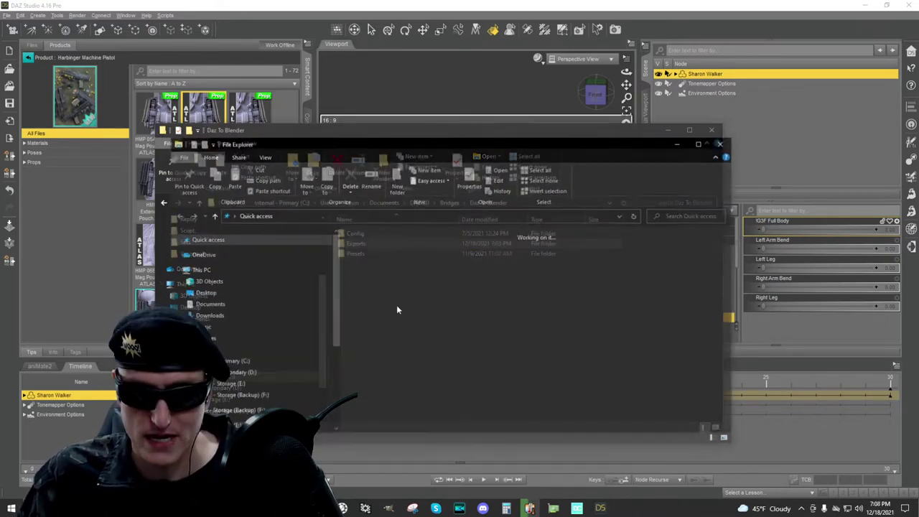
pyautogui.scroll(-3, 287, 330)
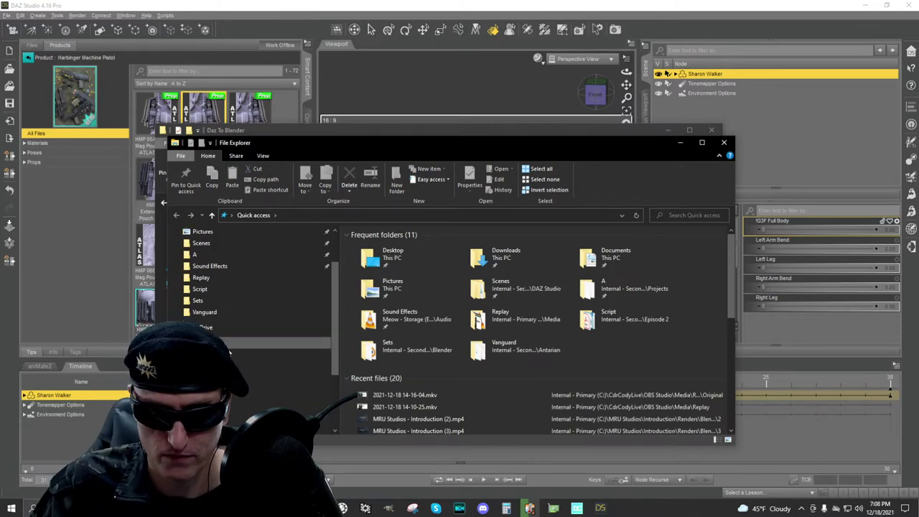
pyautogui.click(287, 388)
pyautogui.hotkey('alt', 'Tab')
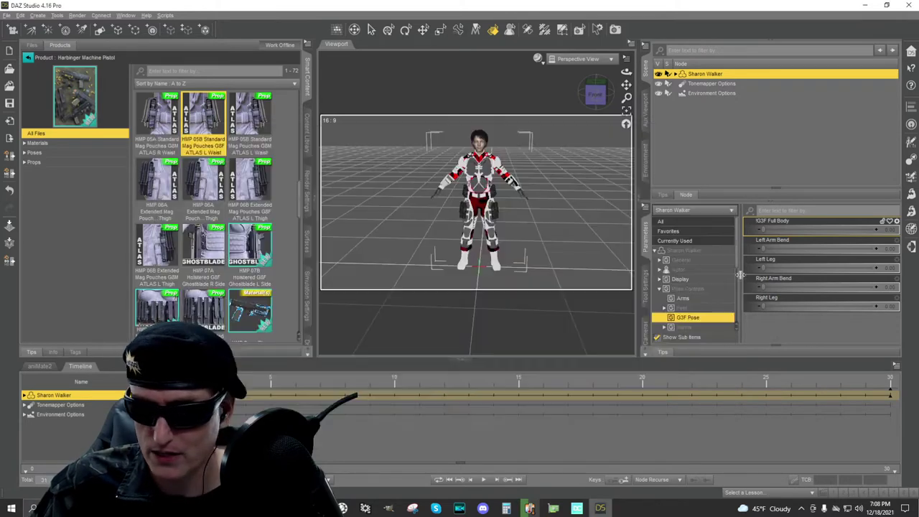
pyautogui.hotkey('alt', 'Tab')
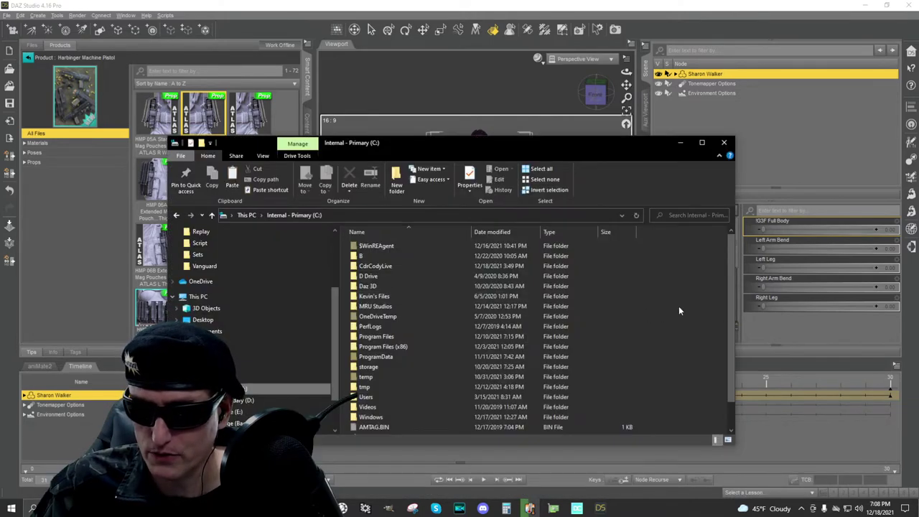
pyautogui.rightClick(680, 310)
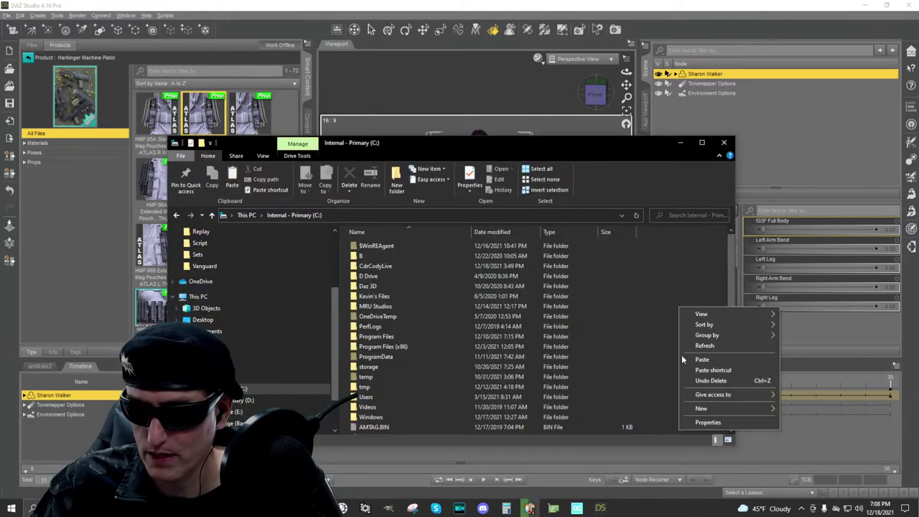
pyautogui.moveTo(718, 409)
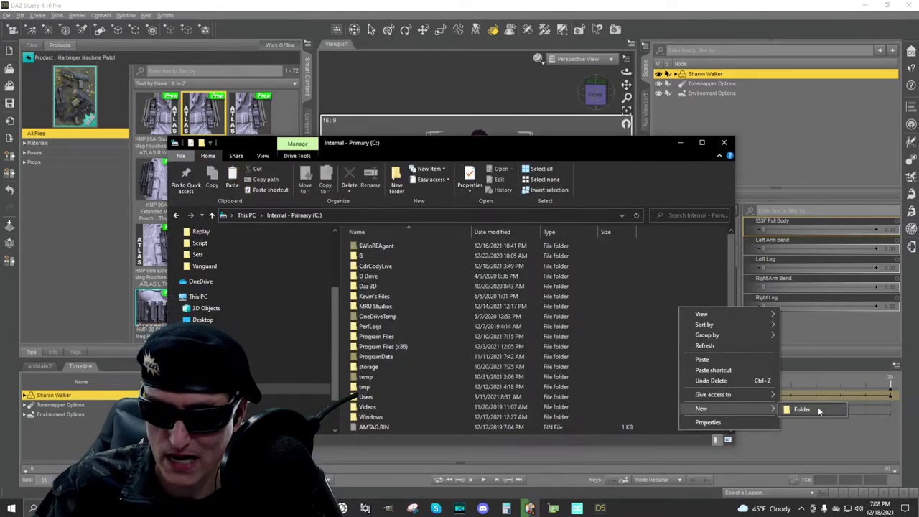
pyautogui.click(819, 410)
pyautogui.write('Character')
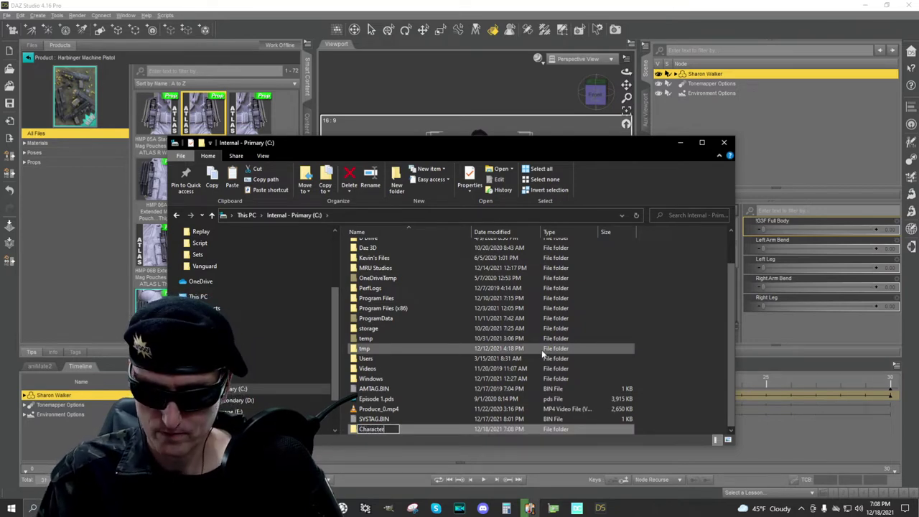
pyautogui.press('Return')
# - Paste the copied Exports folder into the Character folder and move that window aside
pyautogui.doubleClick(397, 431)
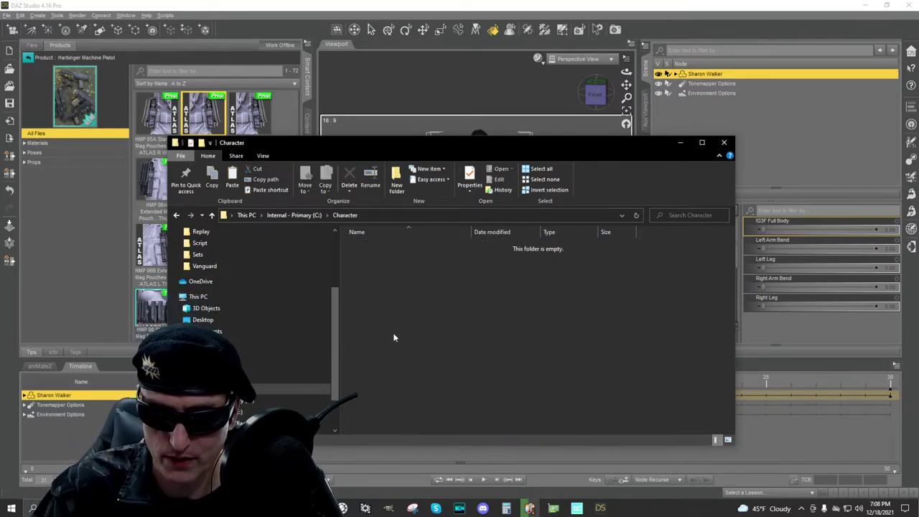
pyautogui.hotkey('ctrl', 'v')
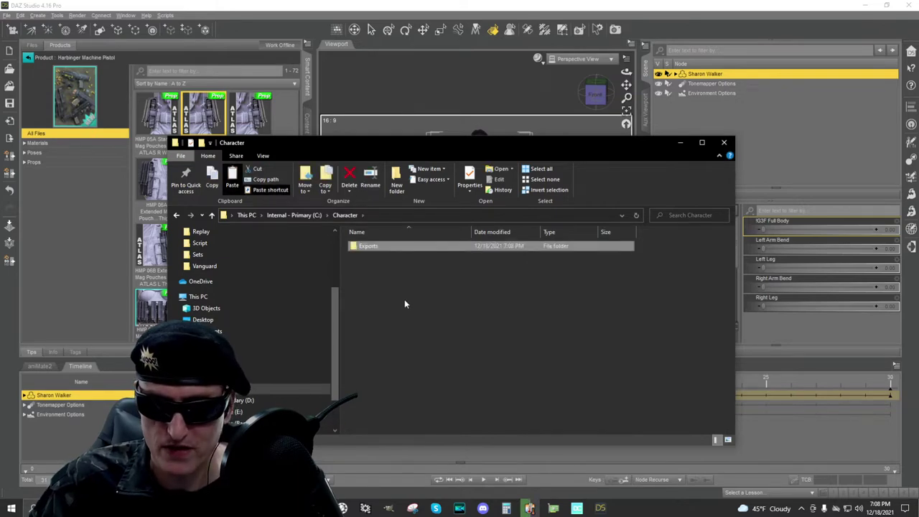
pyautogui.moveTo(470, 151); pyautogui.dragTo(361, 87)
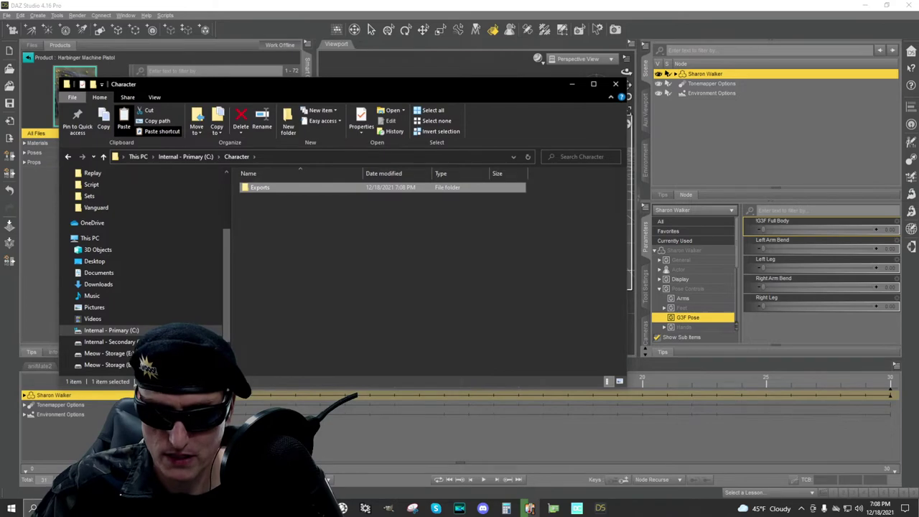
# - Return to the original Daz To Blender folder and examine the files inside Exports\FIG\FIG0
pyautogui.moveTo(529, 507)
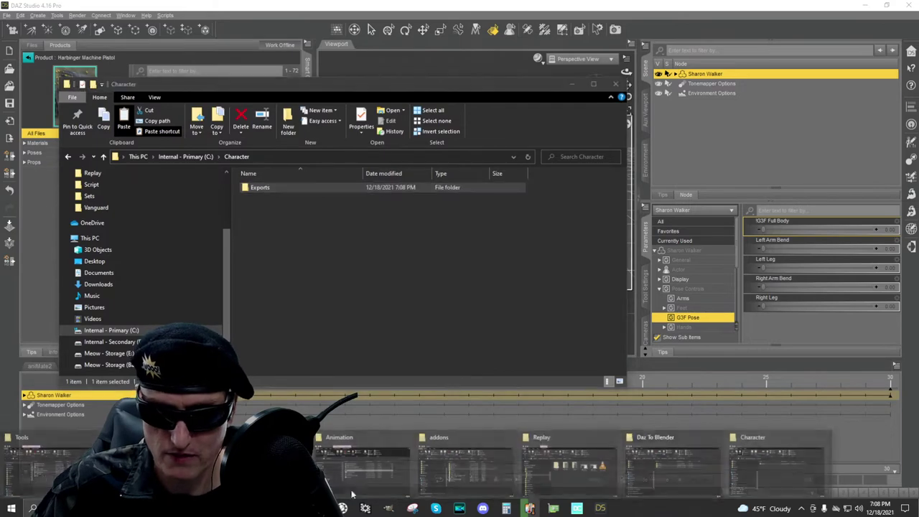
pyautogui.click(677, 475)
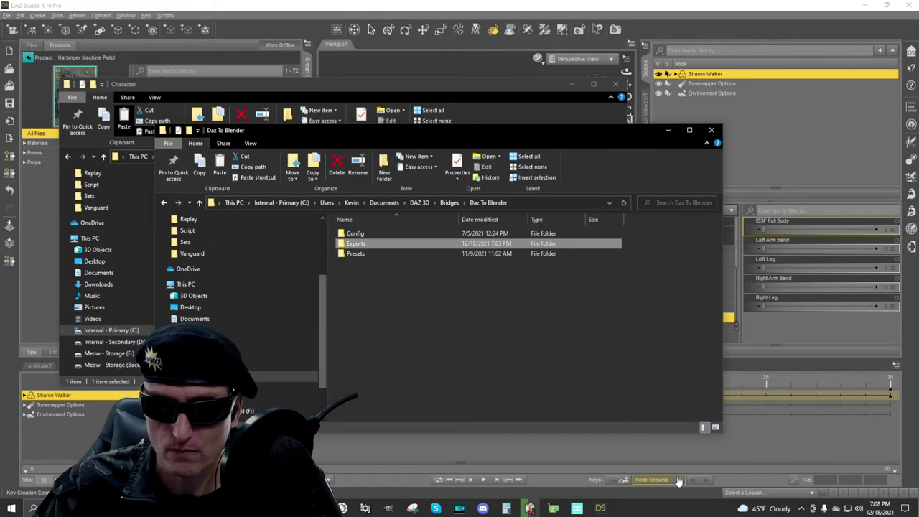
pyautogui.doubleClick(389, 242)
pyautogui.doubleClick(368, 234)
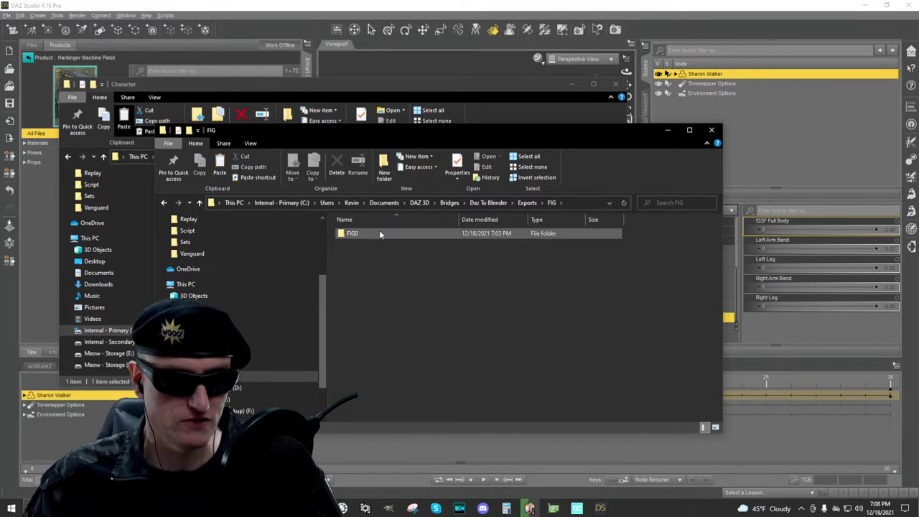
pyautogui.moveTo(380, 234)
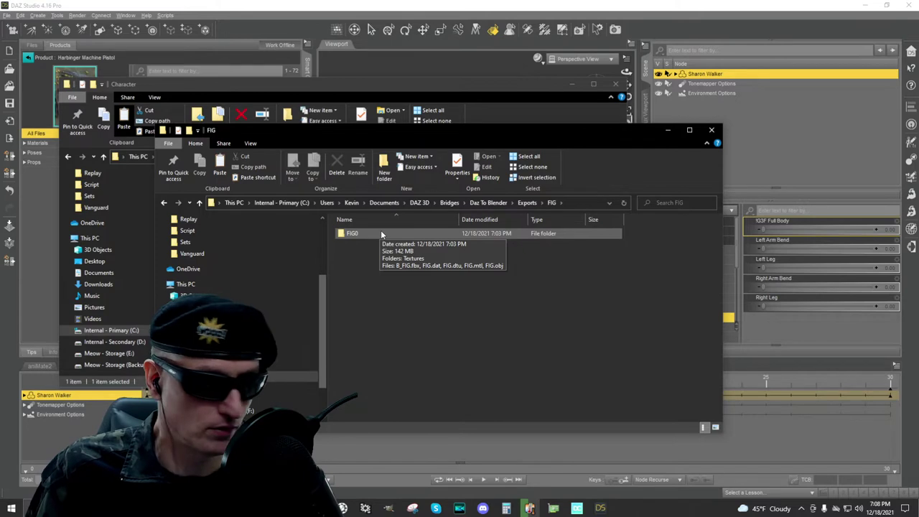
pyautogui.doubleClick(381, 234)
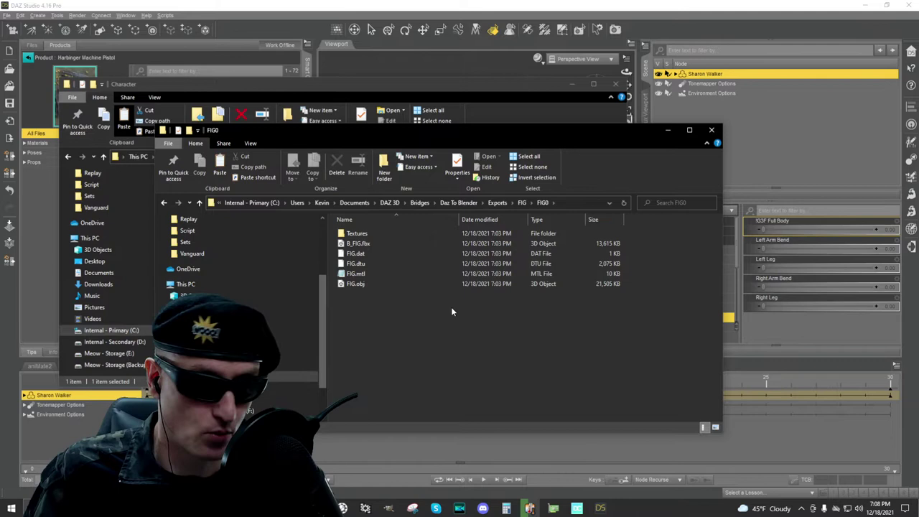
# - Browse the copied Exports folder inside Character down to FIG\FIG0
pyautogui.click(471, 95)
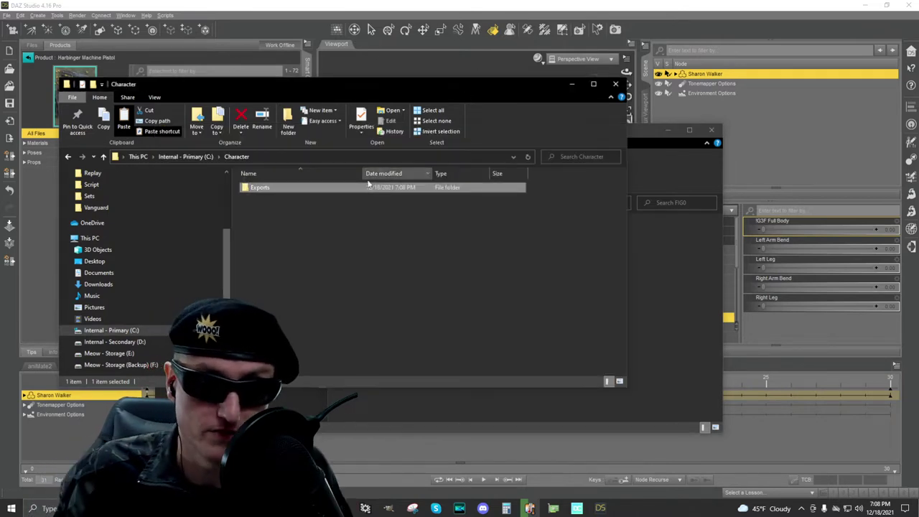
pyautogui.doubleClick(322, 188)
pyautogui.doubleClick(321, 187)
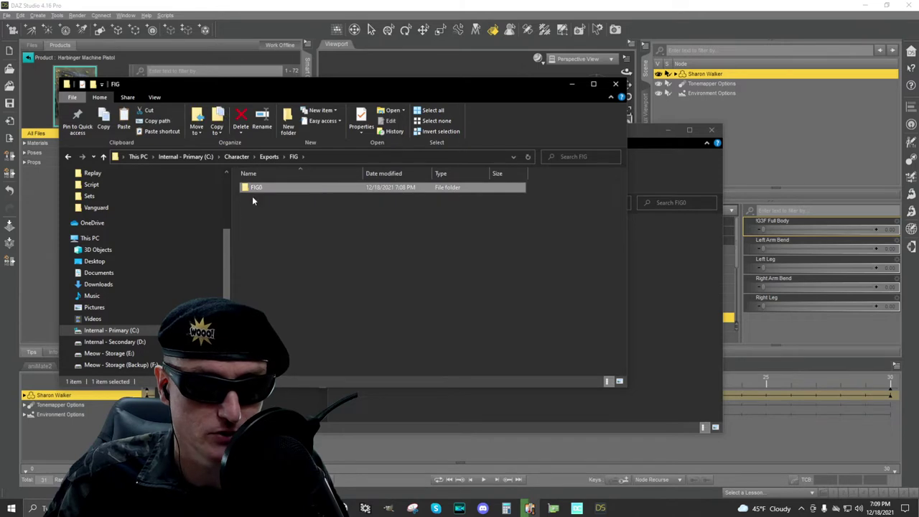
pyautogui.doubleClick(286, 186)
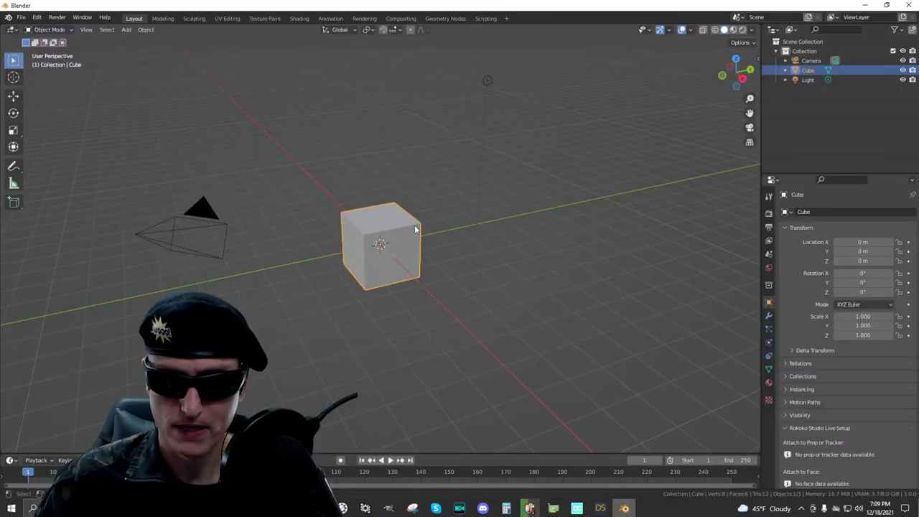
# - In Blender, delete the default cube and show the 3D viewport's sidebar
pyautogui.press('Delete')
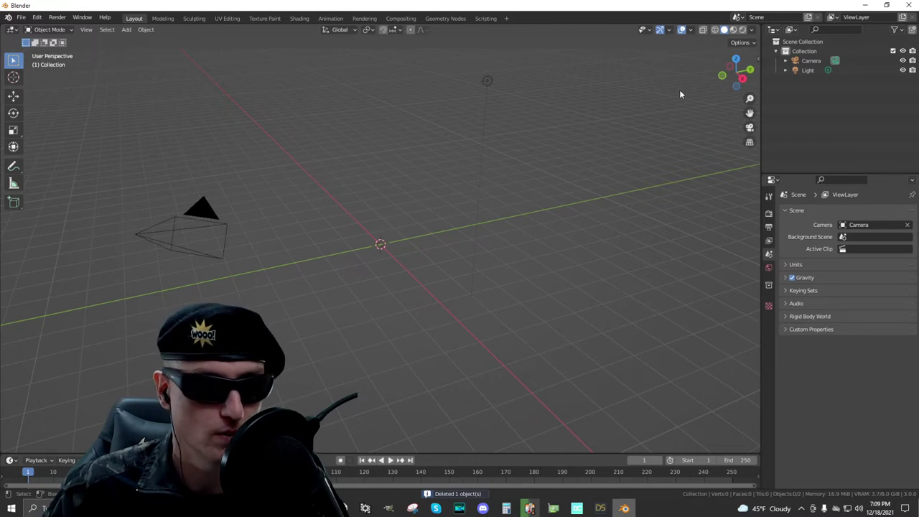
pyautogui.click(757, 61)
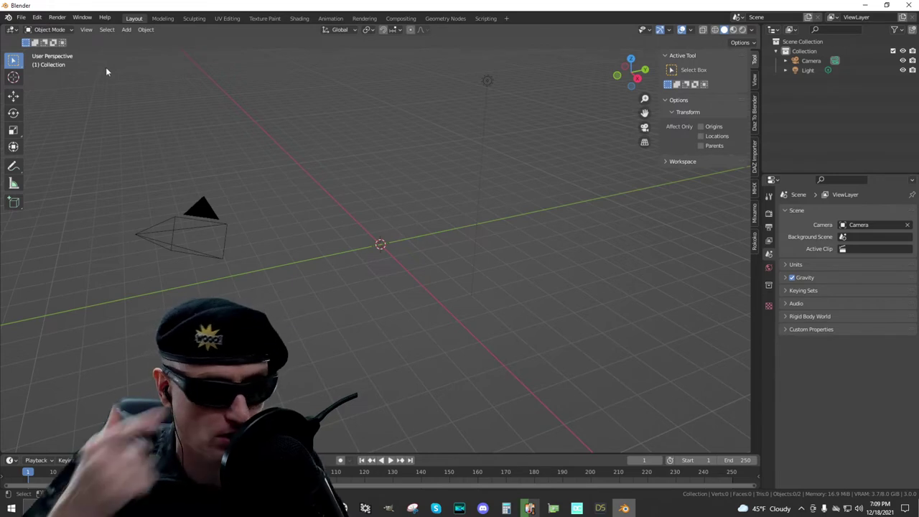
# - Look up the DAZ add-ons in Blender's preferences to check that DazToBlender is enabled
pyautogui.click(36, 17)
pyautogui.click(70, 160)
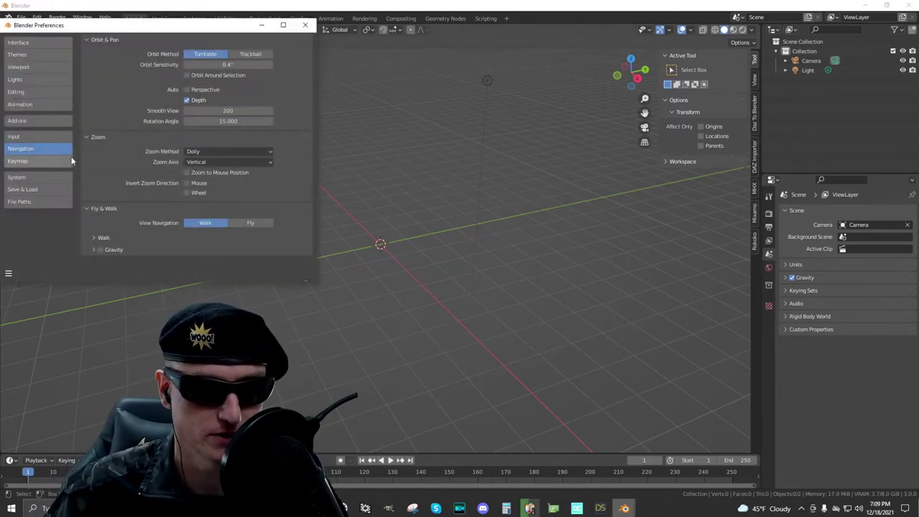
pyautogui.click(52, 122)
pyautogui.click(270, 53)
pyautogui.write('DA')
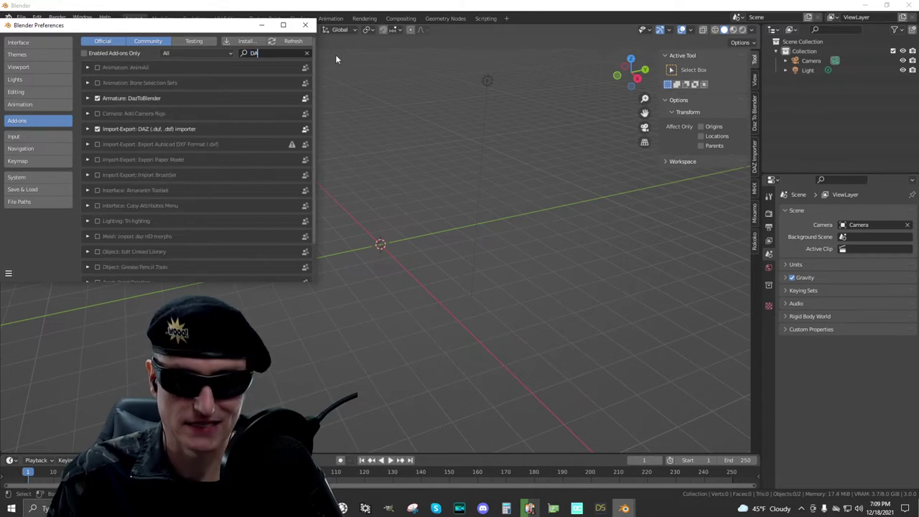
pyautogui.write('Z')
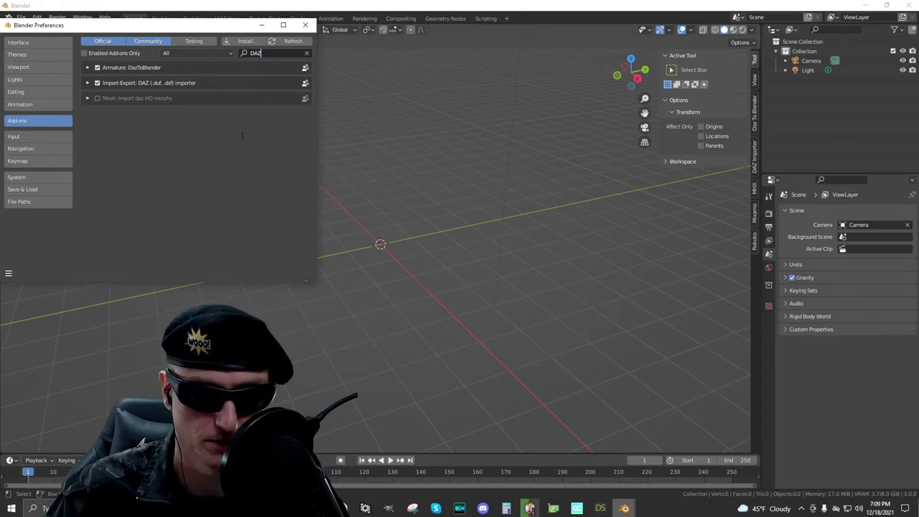
pyautogui.click(421, 107)
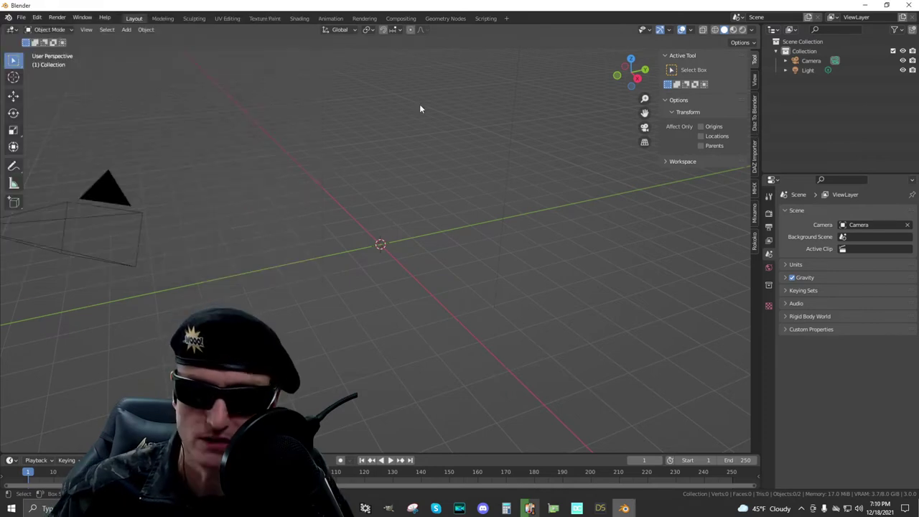
# - Import the exported character with Daz To Blender as a new Genesis figure and view it from the front
pyautogui.click(755, 117)
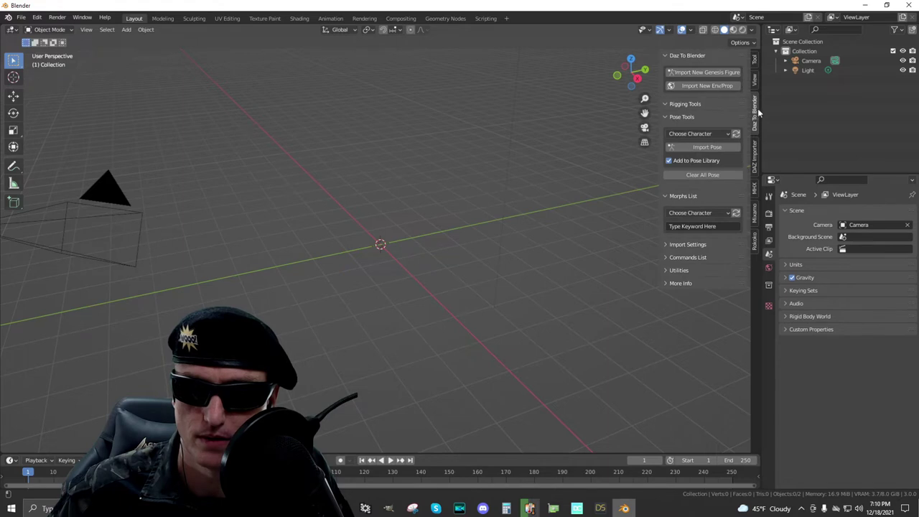
pyautogui.click(714, 74)
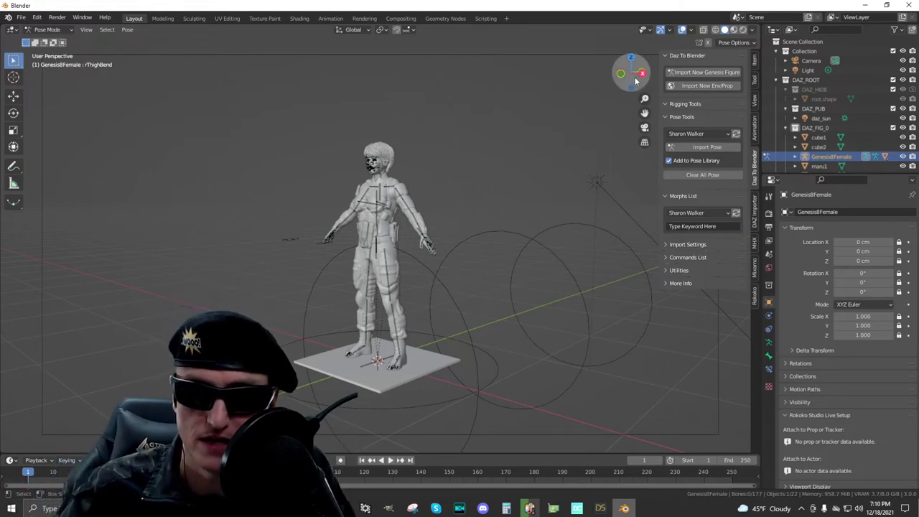
pyautogui.moveTo(641, 78); pyautogui.dragTo(496, 196)
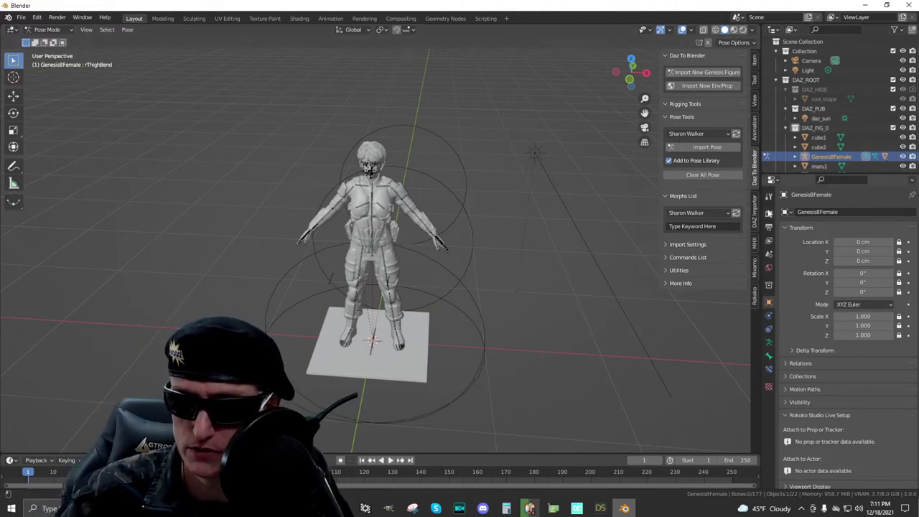
# - Set the Cycles render device to GPU Compute and switch the viewport to rendered shading
pyautogui.click(768, 214)
pyautogui.click(869, 237)
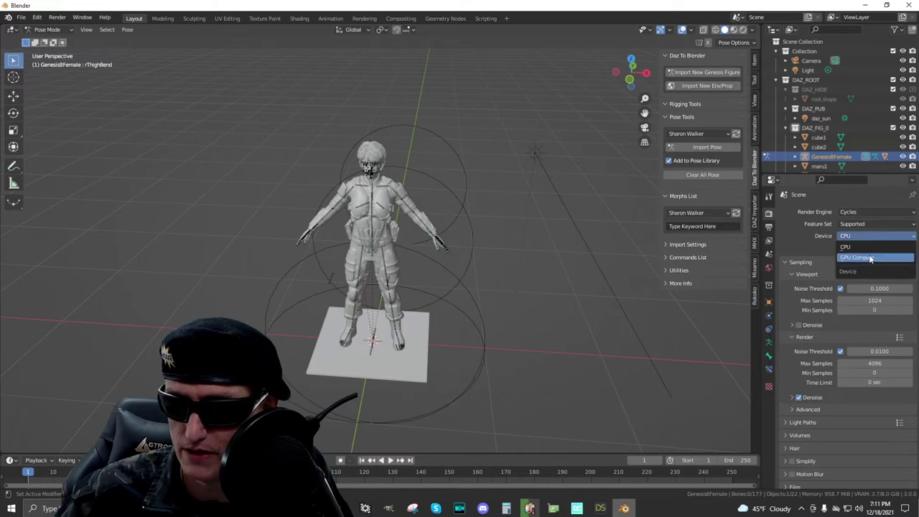
pyautogui.click(870, 258)
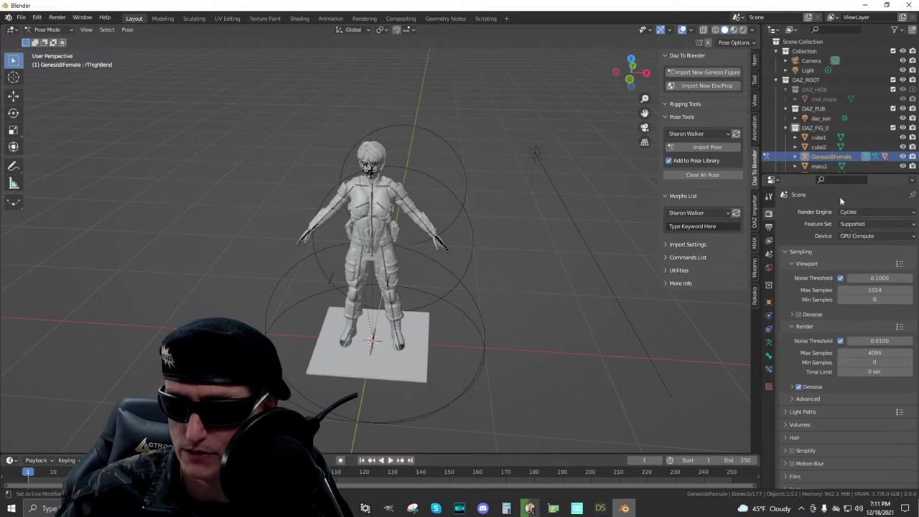
pyautogui.click(744, 30)
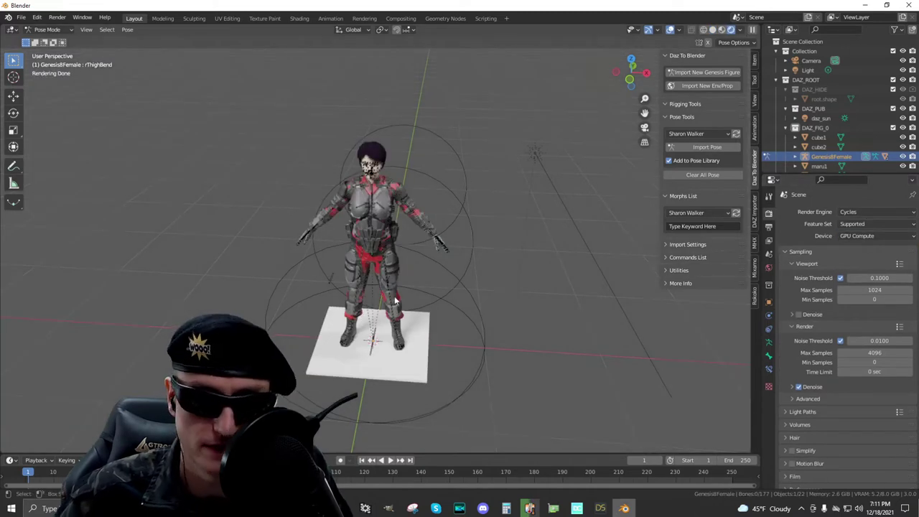
# - Hide the cube1 and cube2 objects of the DAZ_FIG_0 collection in the viewport
pyautogui.click(903, 137)
pyautogui.click(903, 146)
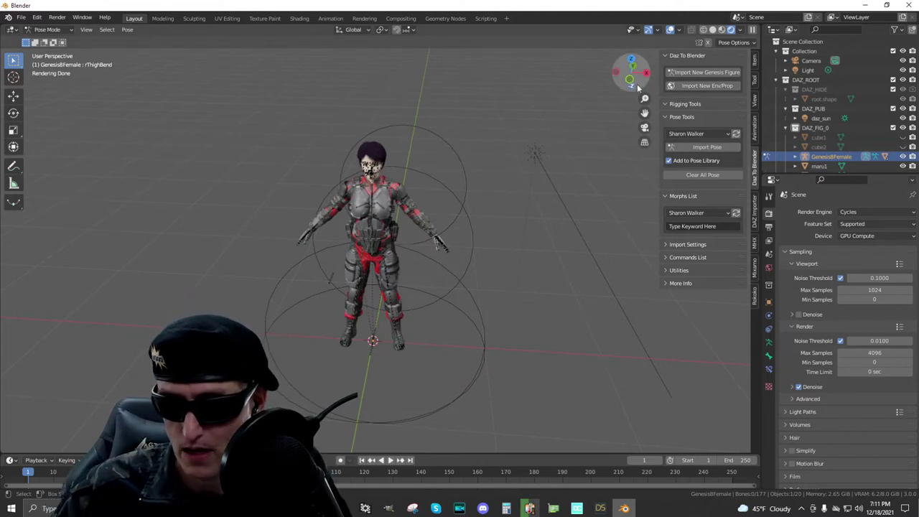
pyautogui.moveTo(631, 75); pyautogui.dragTo(621, 76)
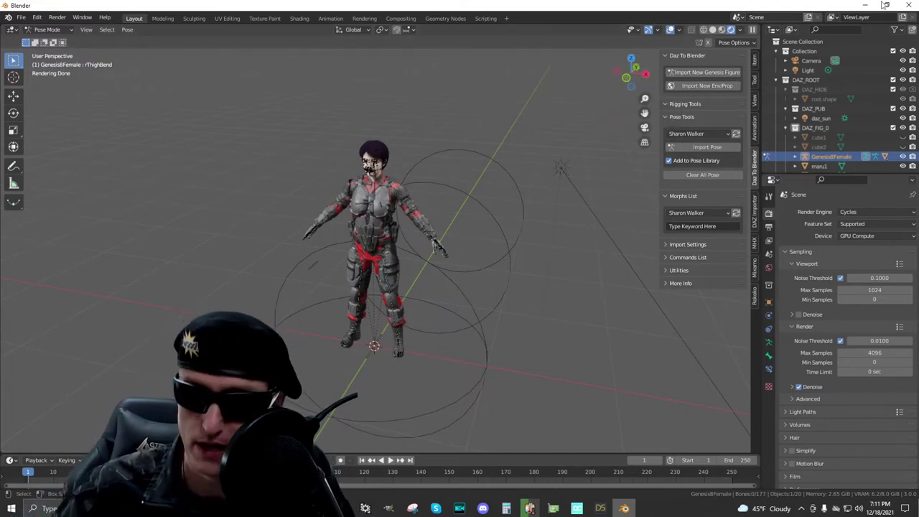
# - Expand root.shape in the Outliner and examine the imported figure and the objects in its collections
pyautogui.click(796, 99)
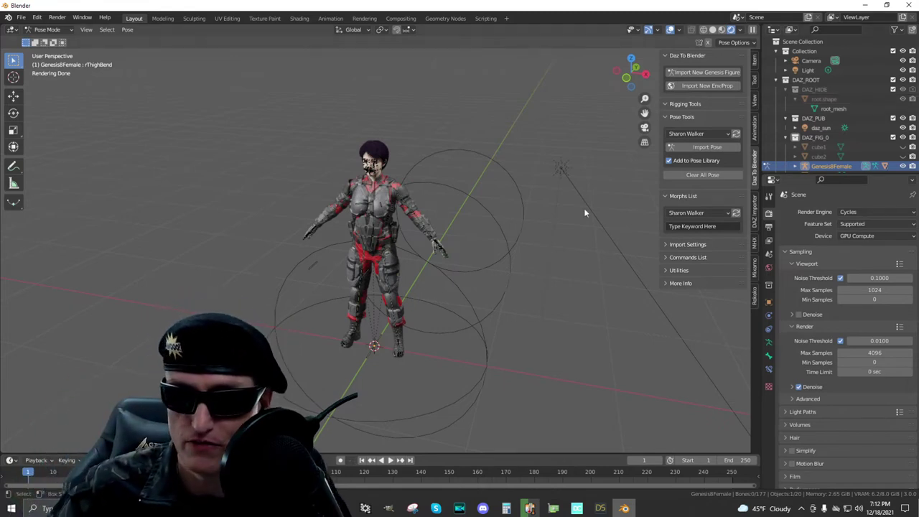
pyautogui.moveTo(628, 81); pyautogui.dragTo(387, 172)
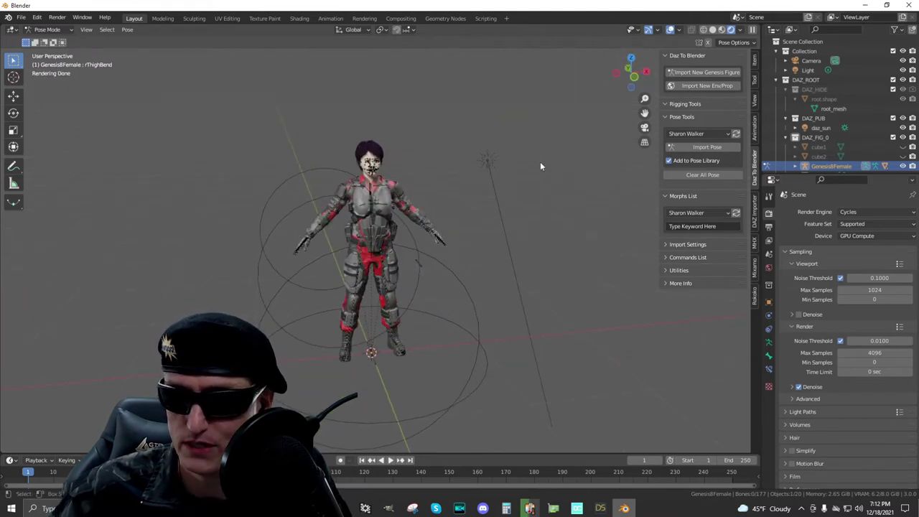
pyautogui.scroll(-3, 883, 143)
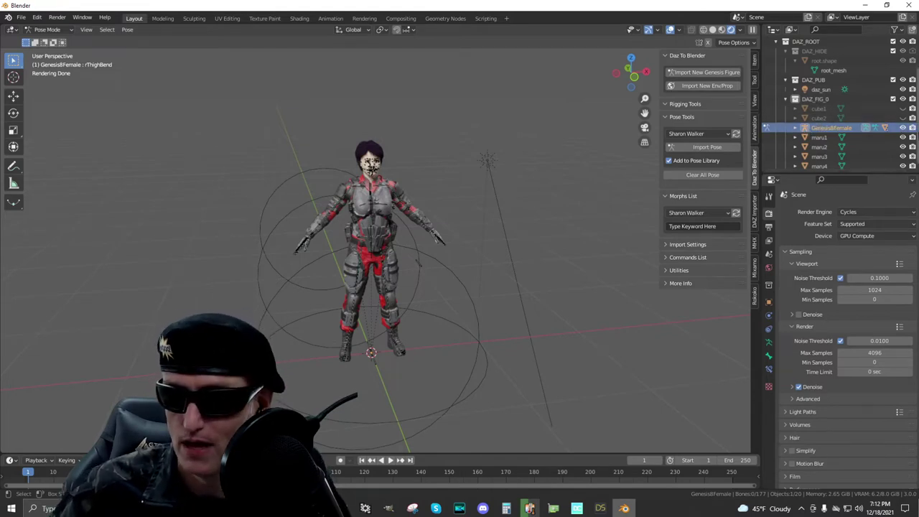
# - Hide the Genesis8Female armature and the maru1, maru2, maru3 and maru4 objects of the DAZ_FIG_0 collection in the viewport
pyautogui.click(903, 128)
pyautogui.click(903, 128)
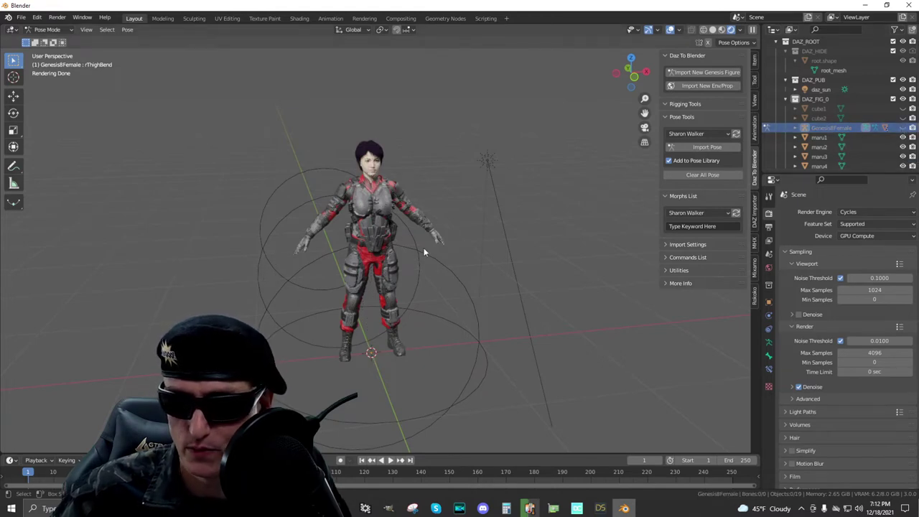
pyautogui.moveTo(630, 74); pyautogui.dragTo(689, 98)
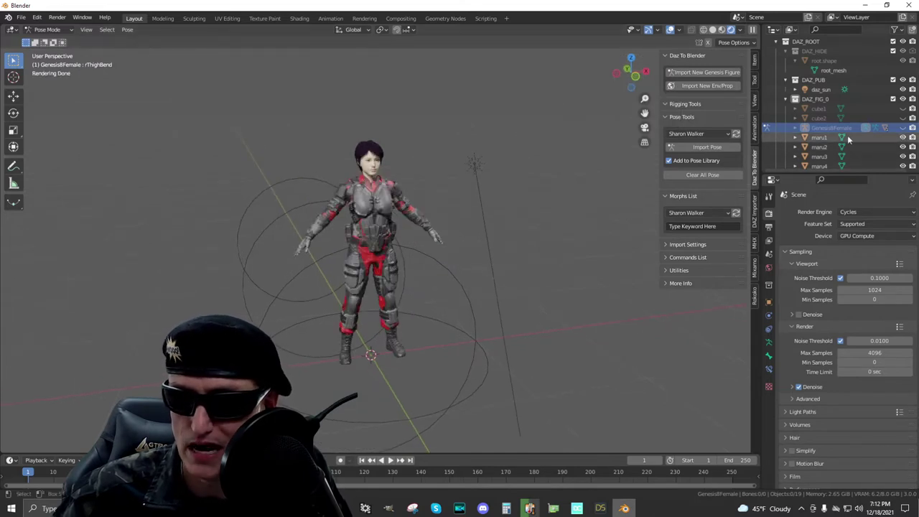
pyautogui.click(902, 137)
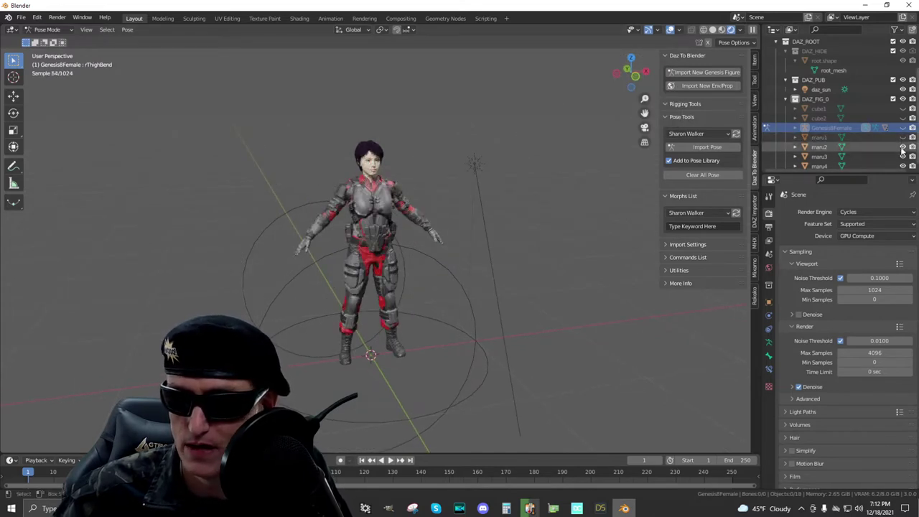
pyautogui.click(902, 147)
pyautogui.click(902, 156)
pyautogui.click(903, 165)
# - Move the hidden cube and maru objects from DAZ_FIG_0 into the DAZ_HIDE collection
pyautogui.scroll(-1, 889, 152)
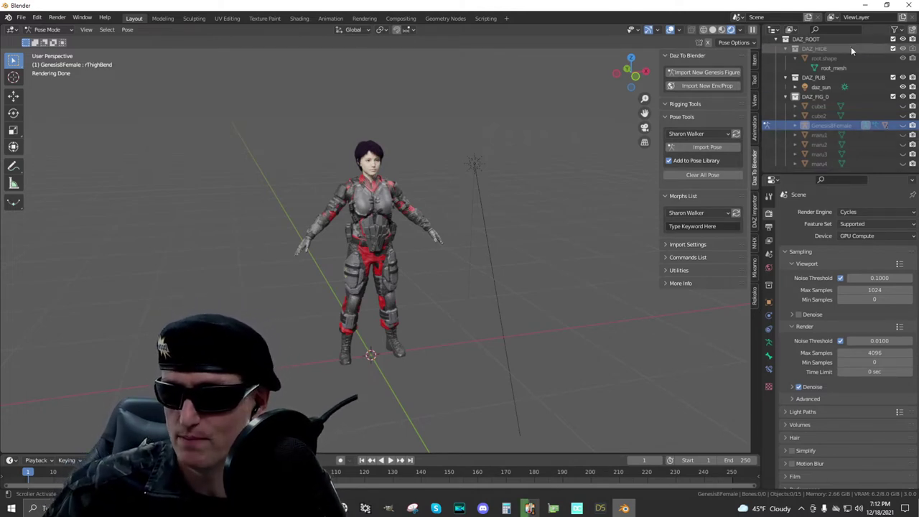
pyautogui.scroll(1, 826, 59)
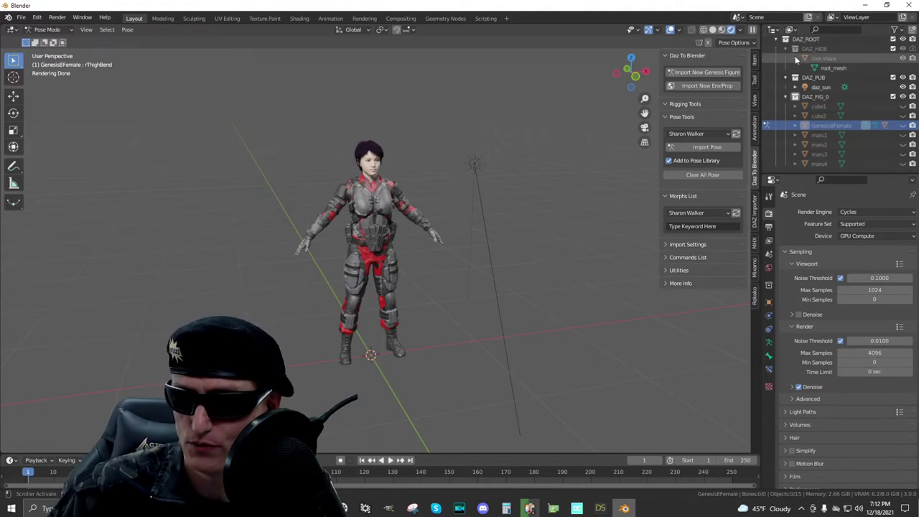
pyautogui.moveTo(824, 140); pyautogui.dragTo(815, 68)
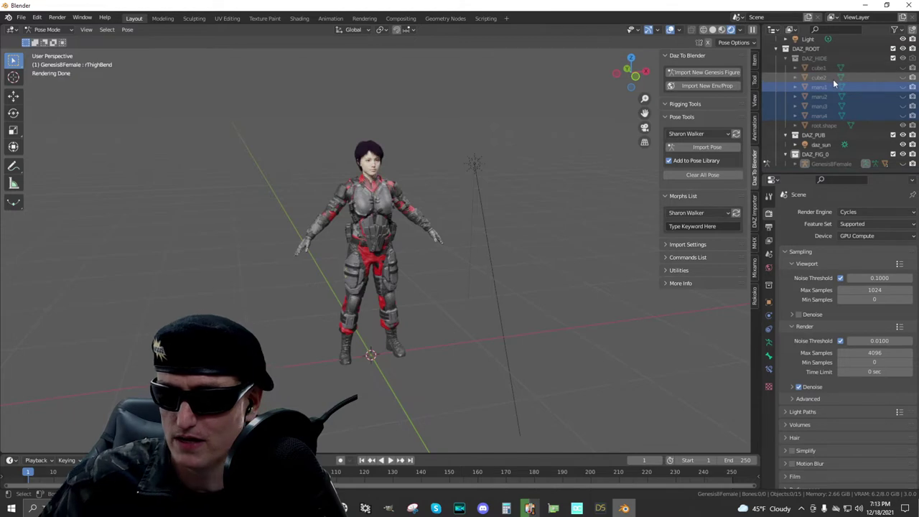
# - Delete only the DAZ_ROOT parent collection, keeping its child collections, and collapse DAZ_HIDE in the Outliner
pyautogui.click(795, 165)
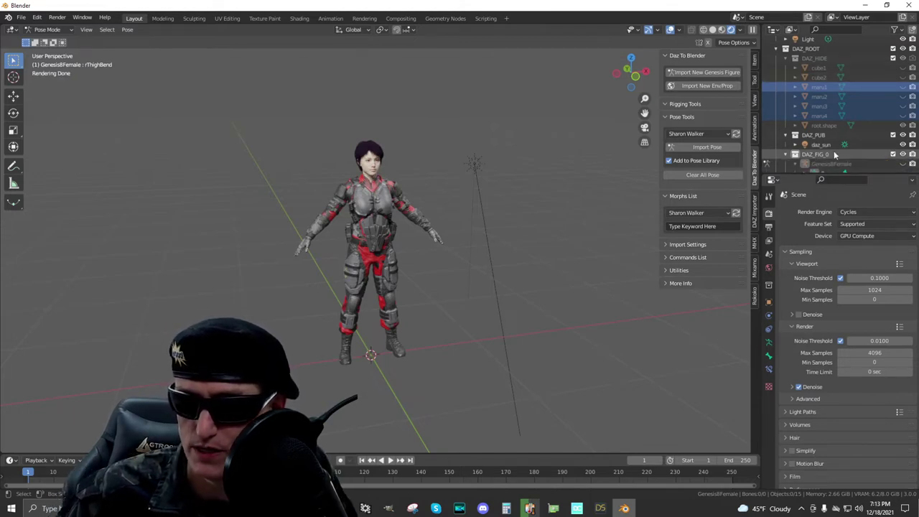
pyautogui.scroll(-5, 843, 149)
pyautogui.scroll(3, 861, 127)
pyautogui.scroll(4, 858, 118)
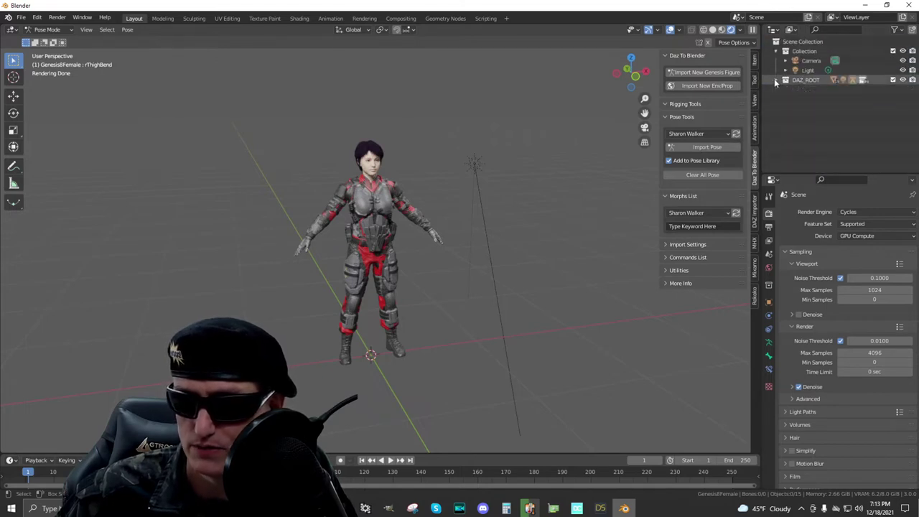
pyautogui.rightClick(825, 76)
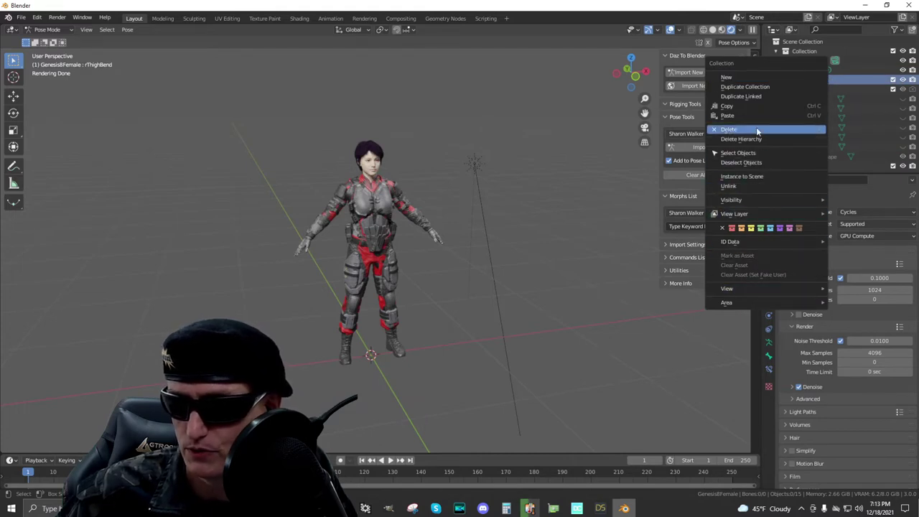
pyautogui.click(728, 130)
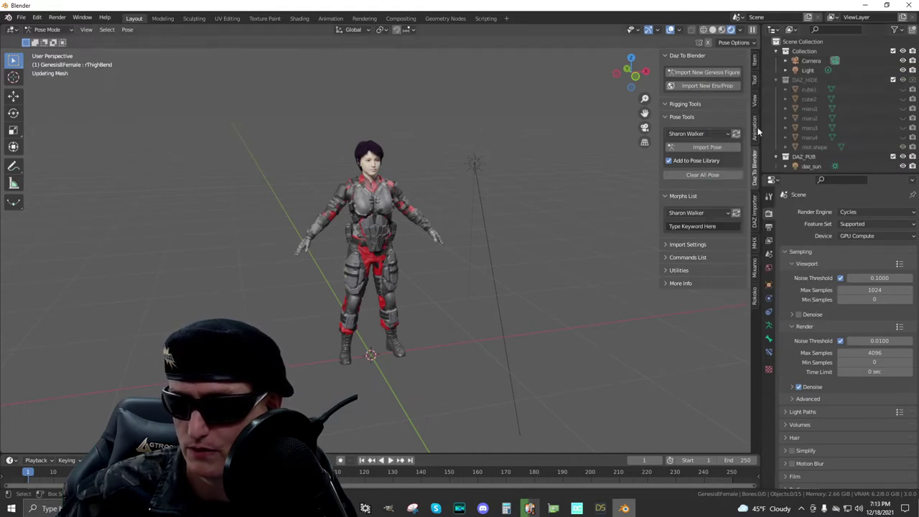
pyautogui.click(776, 80)
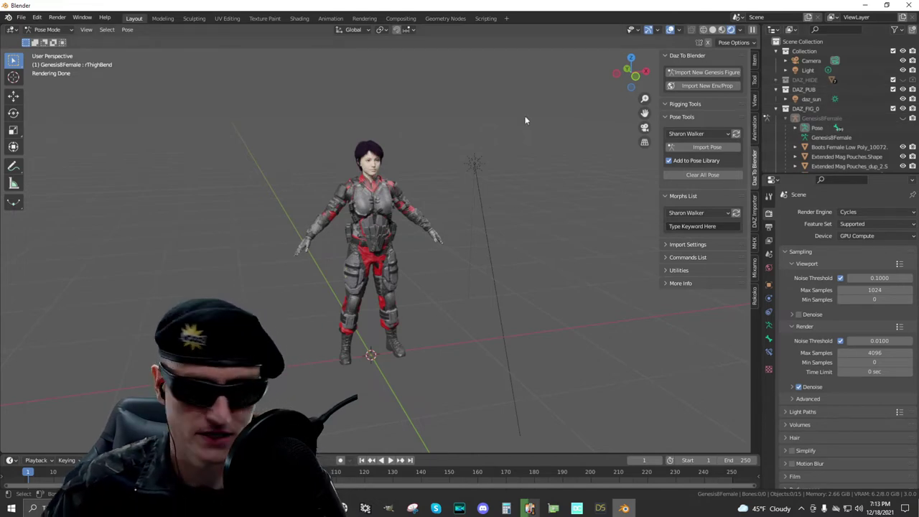
# - Switch to the Shading workspace, set its viewport to rendered shading and frame the character's face
pyautogui.scroll(6, 535, 133)
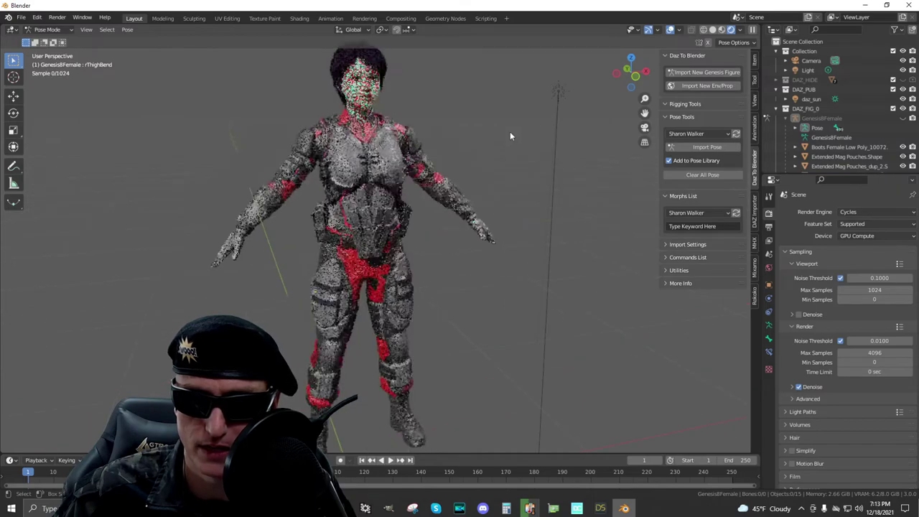
pyautogui.moveTo(638, 79); pyautogui.dragTo(626, 81)
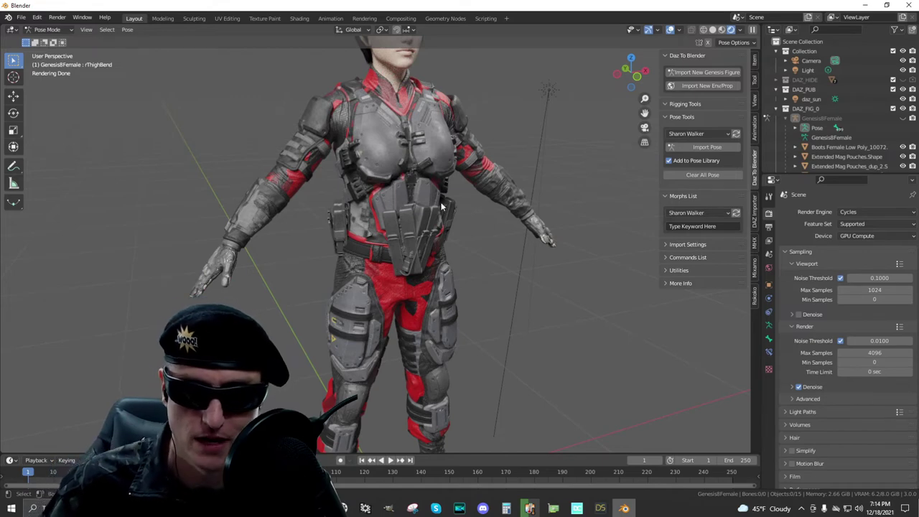
pyautogui.moveTo(636, 80)
pyautogui.mouseDown()
pyautogui.moveTo(629, 79)
pyautogui.moveTo(636, 82)
pyautogui.mouseUp()
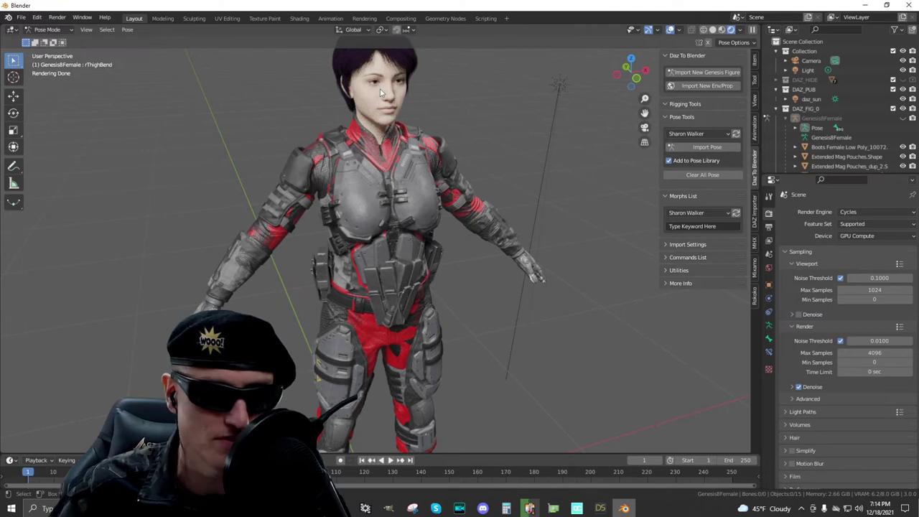
pyautogui.click(299, 19)
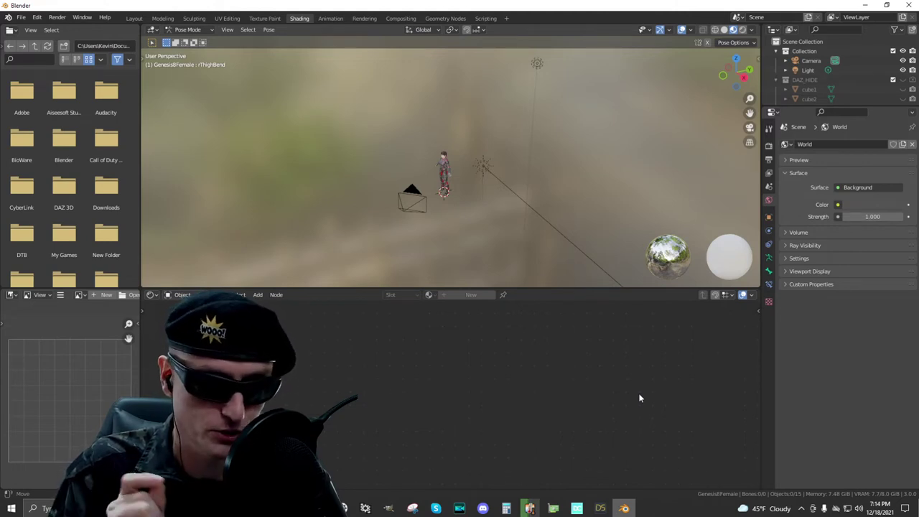
pyautogui.scroll(2, 477, 268)
pyautogui.scroll(7, 477, 267)
pyautogui.moveTo(743, 78); pyautogui.dragTo(721, 74)
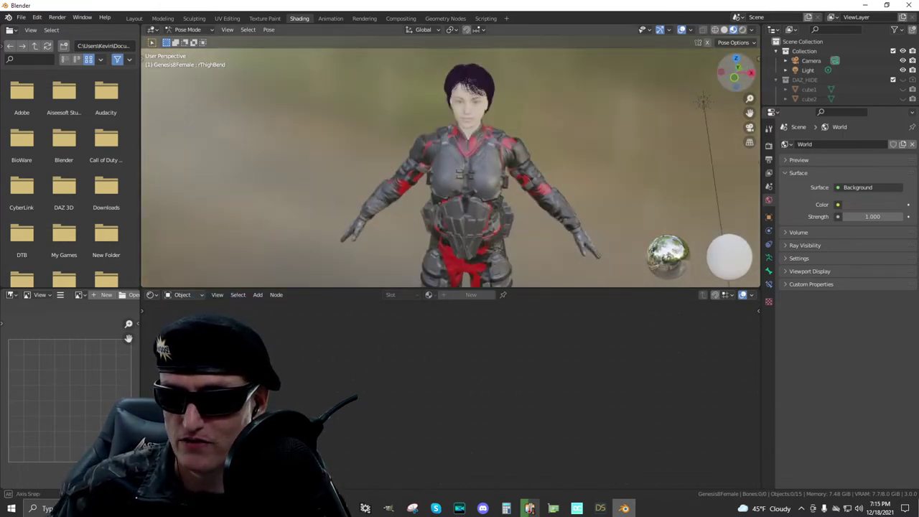
pyautogui.click(743, 30)
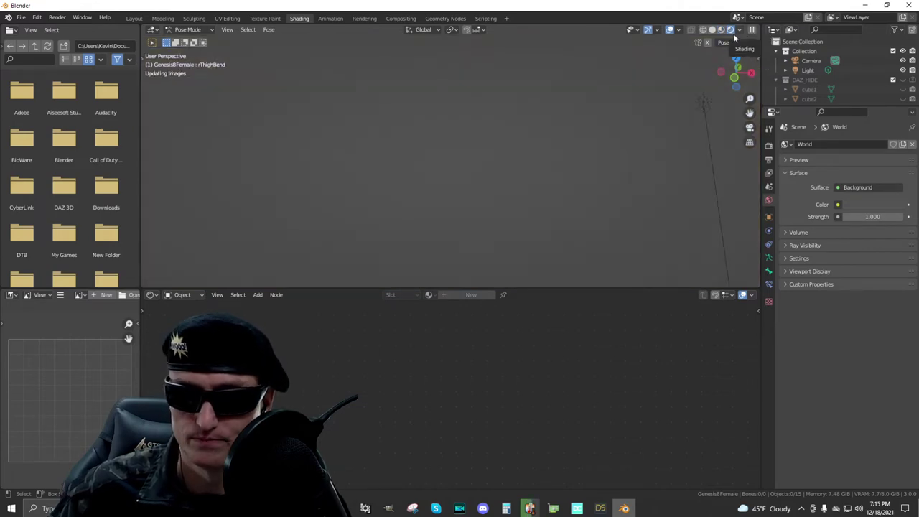
pyautogui.scroll(4, 560, 162)
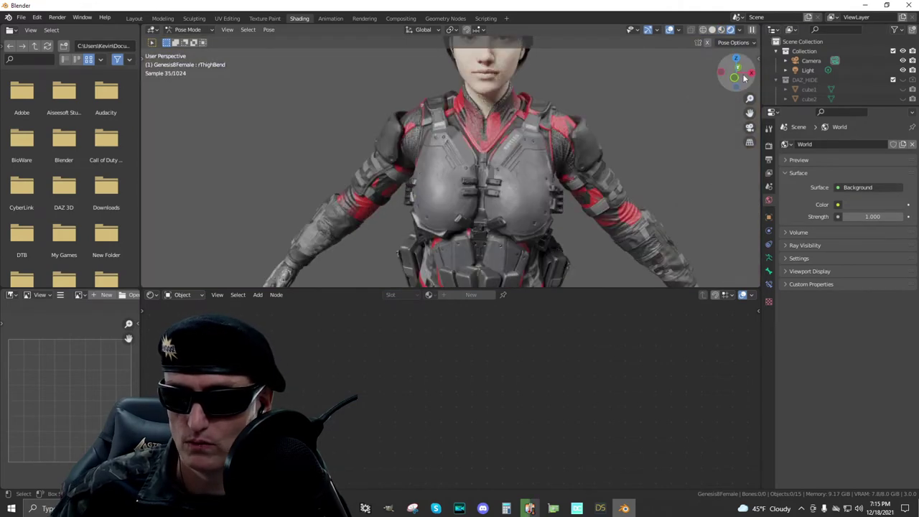
pyautogui.moveTo(735, 72); pyautogui.dragTo(748, 84)
pyautogui.scroll(2, 659, 135)
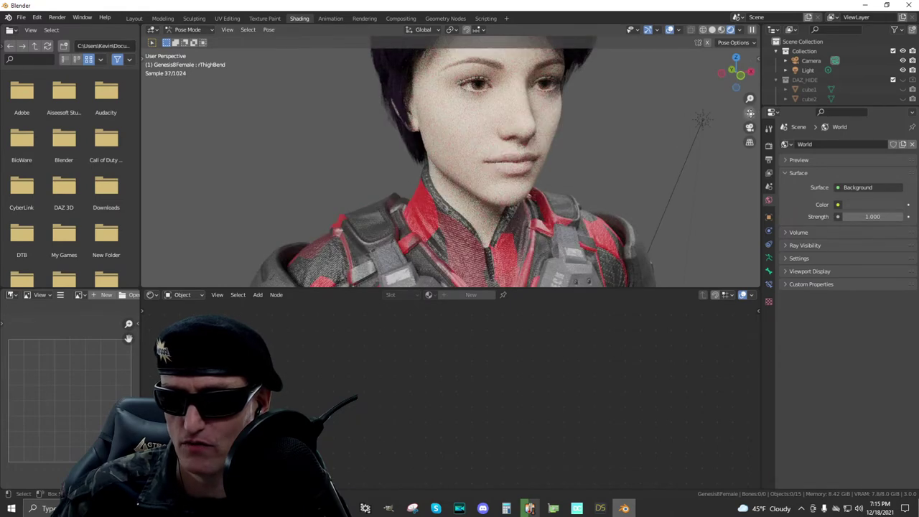
pyautogui.moveTo(750, 113); pyautogui.dragTo(743, 137)
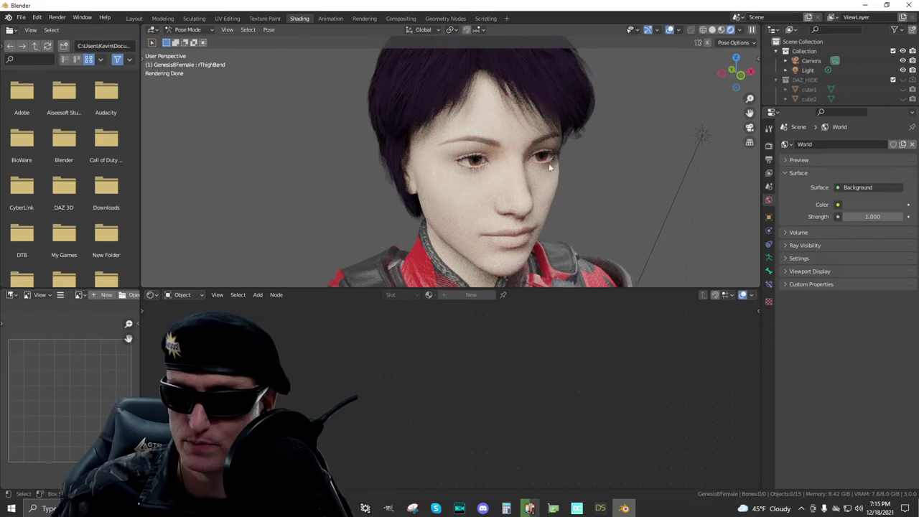
# - Select Genesis8Female.Shape in the Outliner and switch from Pose Mode to Object Mode
pyautogui.scroll(-5, 846, 83)
pyautogui.click(786, 97)
pyautogui.scroll(-3, 838, 92)
pyautogui.scroll(-3, 872, 72)
pyautogui.scroll(-2, 846, 71)
pyautogui.scroll(5, 838, 97)
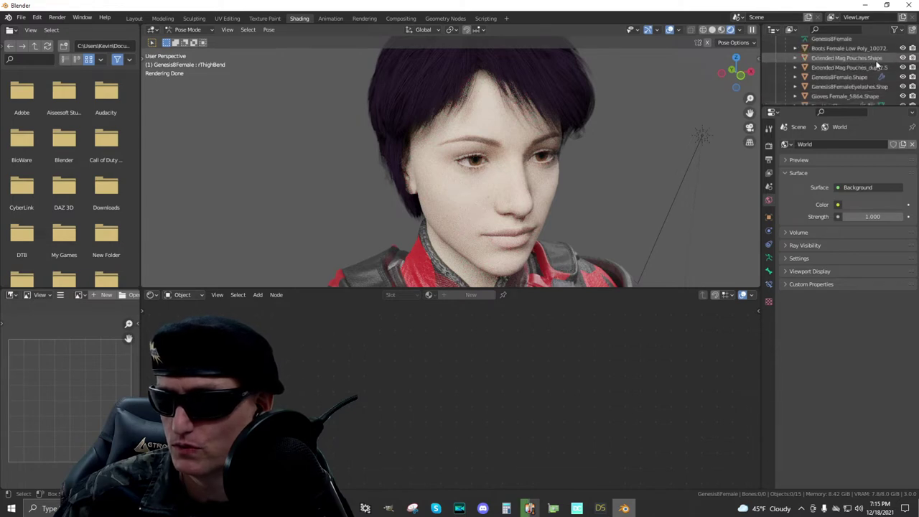
pyautogui.scroll(-2, 858, 75)
pyautogui.click(855, 76)
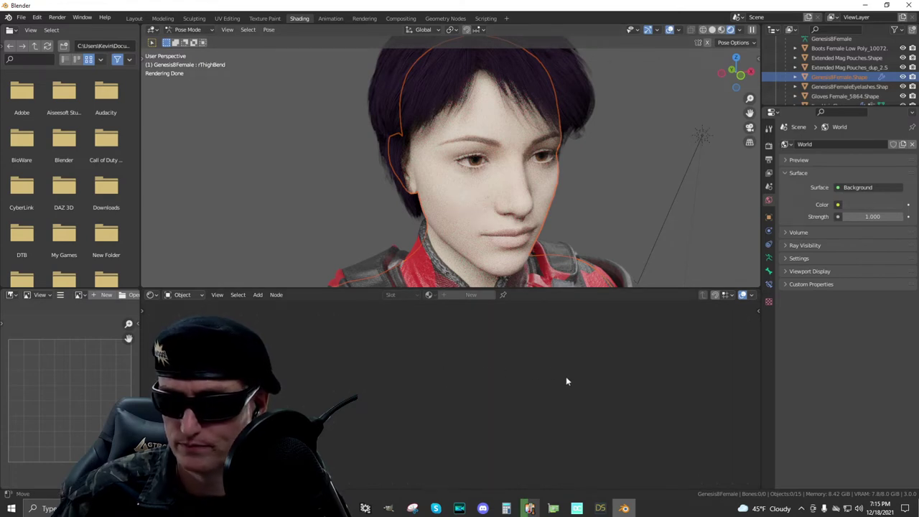
pyautogui.click(185, 29)
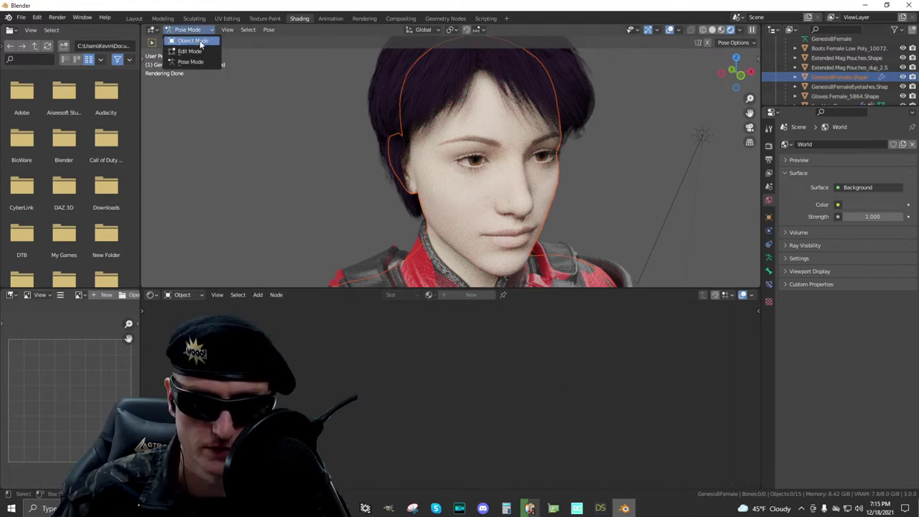
pyautogui.click(200, 42)
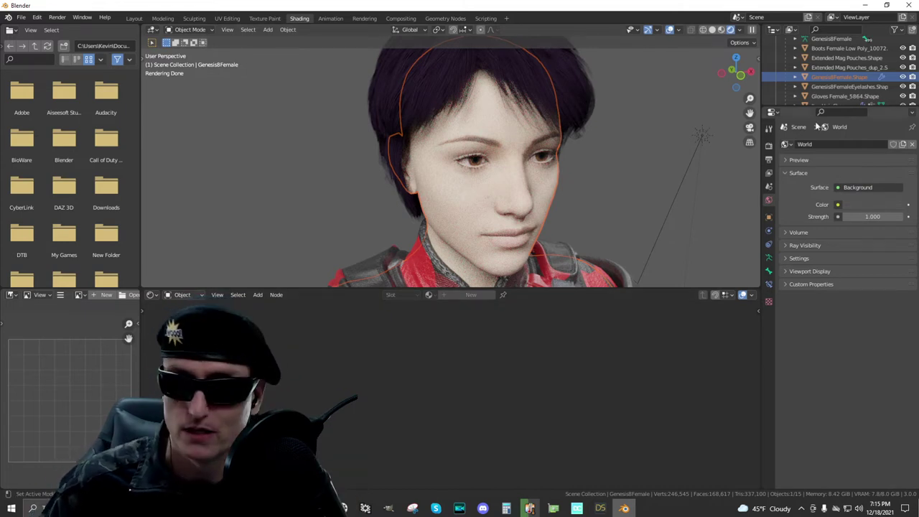
# - Make Genesis8Female.Shape the active object so its material nodes load in the shader editor
pyautogui.click(844, 86)
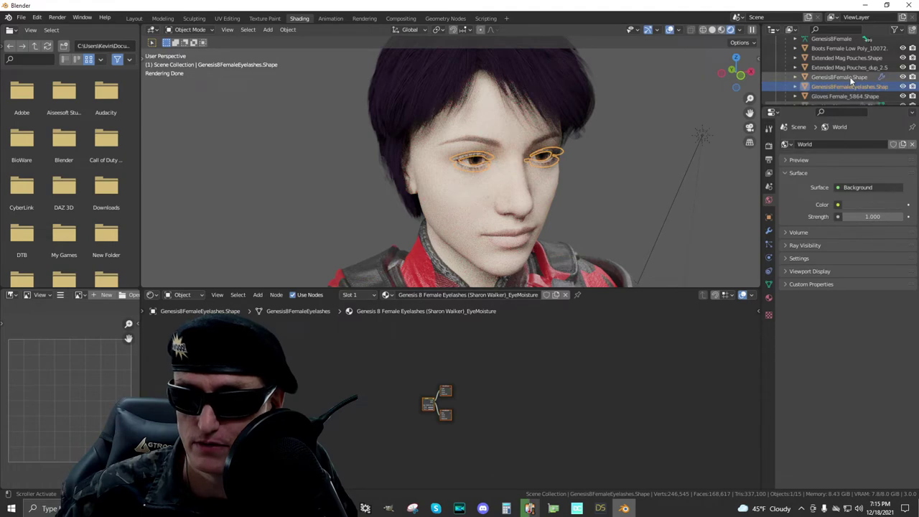
pyautogui.click(850, 78)
pyautogui.keyDown('ctrl'); pyautogui.moveTo(538, 421); pyautogui.dragTo(591, 400, button='middle'); pyautogui.keyUp('ctrl')
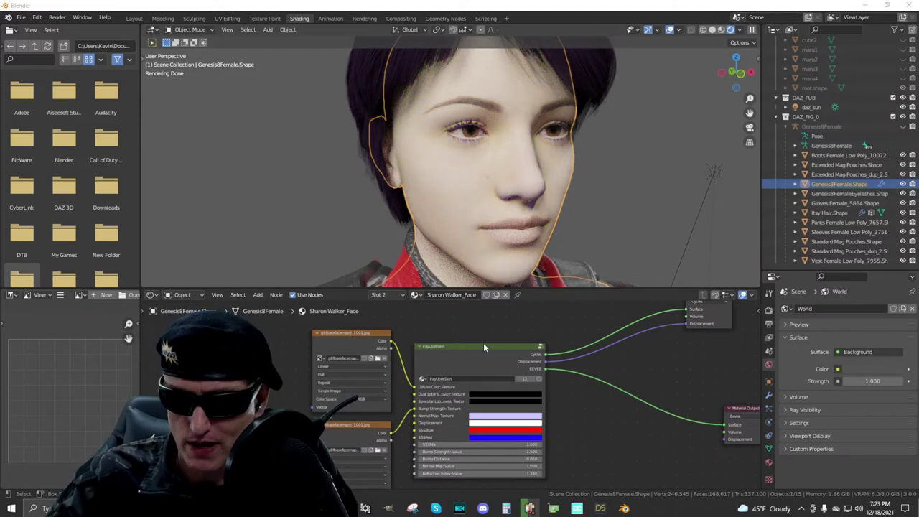
# - Expand Genesis8Female.Shape down to its material list and select the character's Face material
pyautogui.click(794, 184)
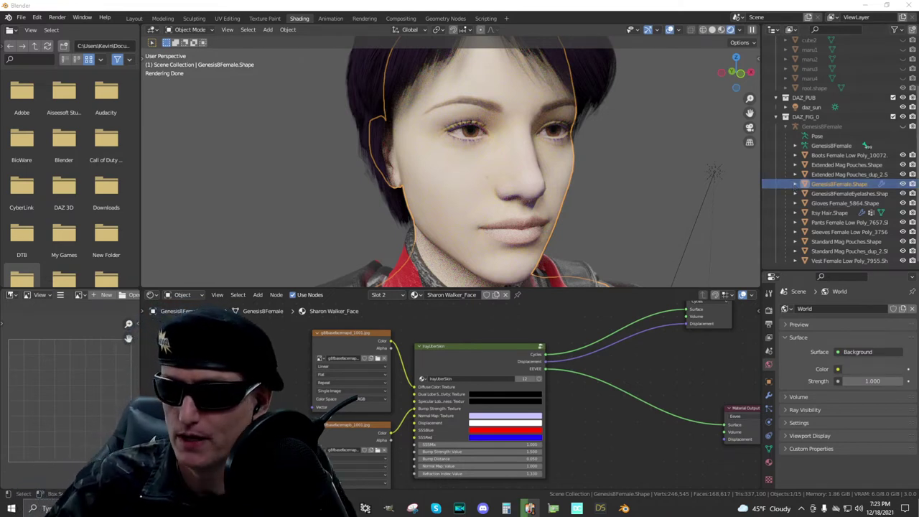
pyautogui.click(794, 184)
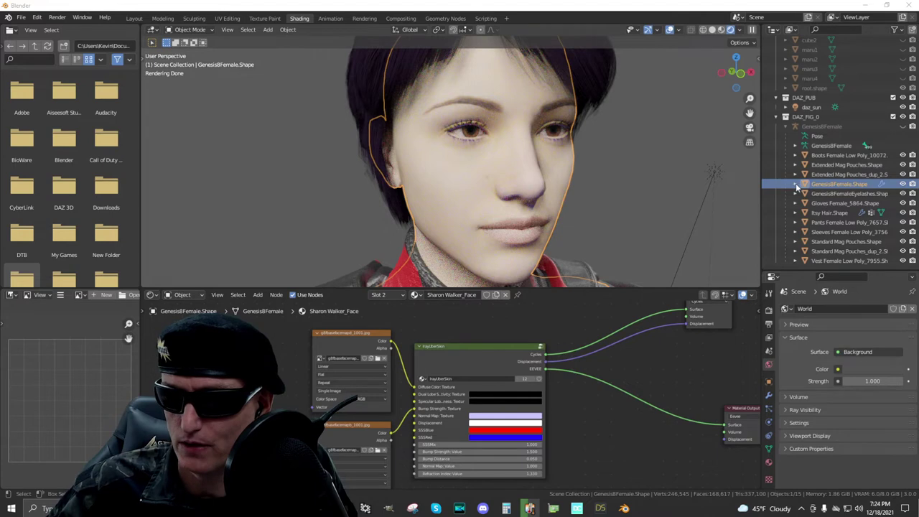
pyautogui.click(794, 185)
pyautogui.scroll(-1, 840, 201)
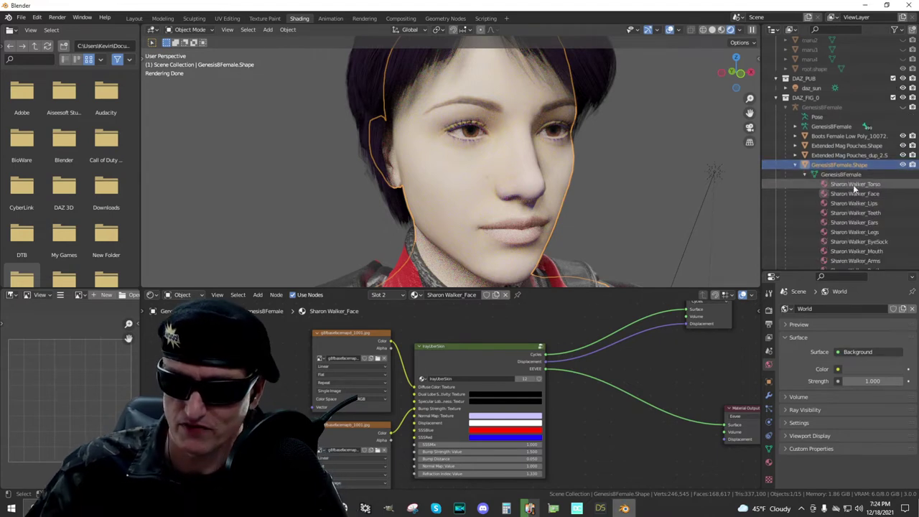
pyautogui.scroll(-2, 852, 185)
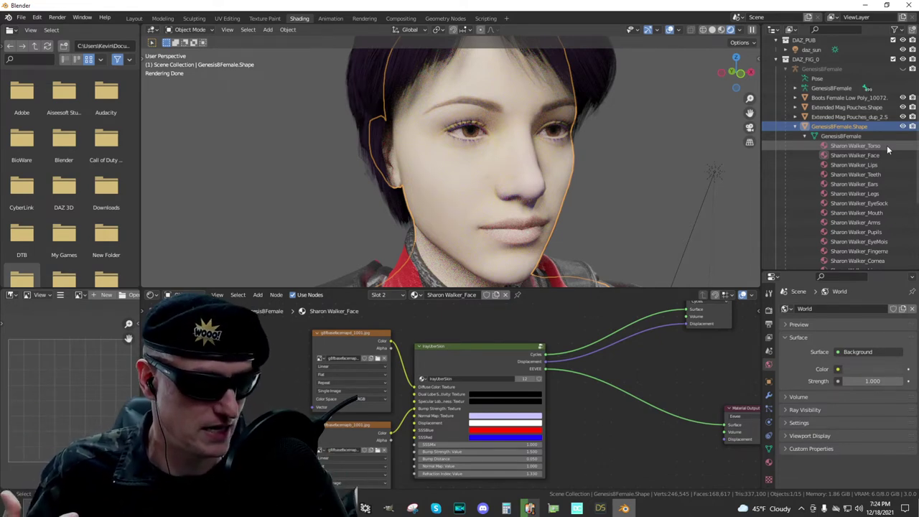
pyautogui.click(877, 154)
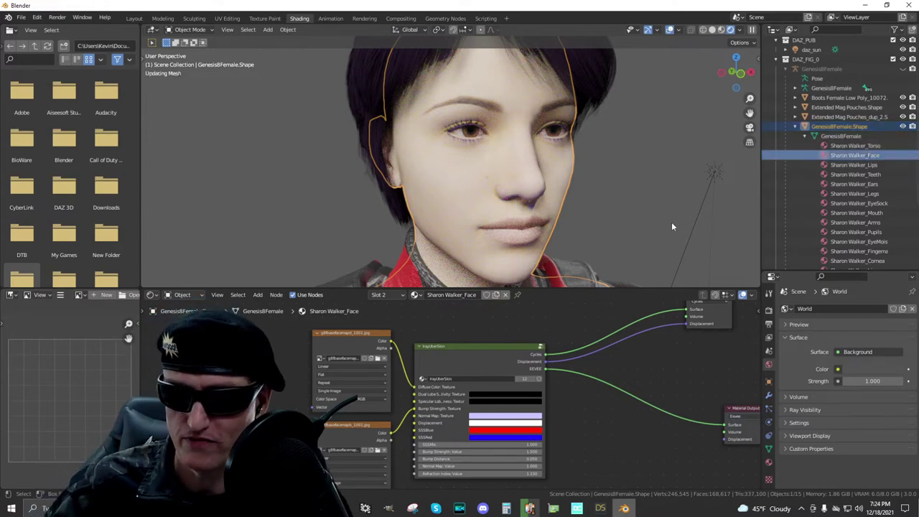
# - Set the SSSBlue colour of the Face material's IrayUberSkin group node to bright green
pyautogui.moveTo(655, 356); pyautogui.dragTo(602, 355, button='middle')
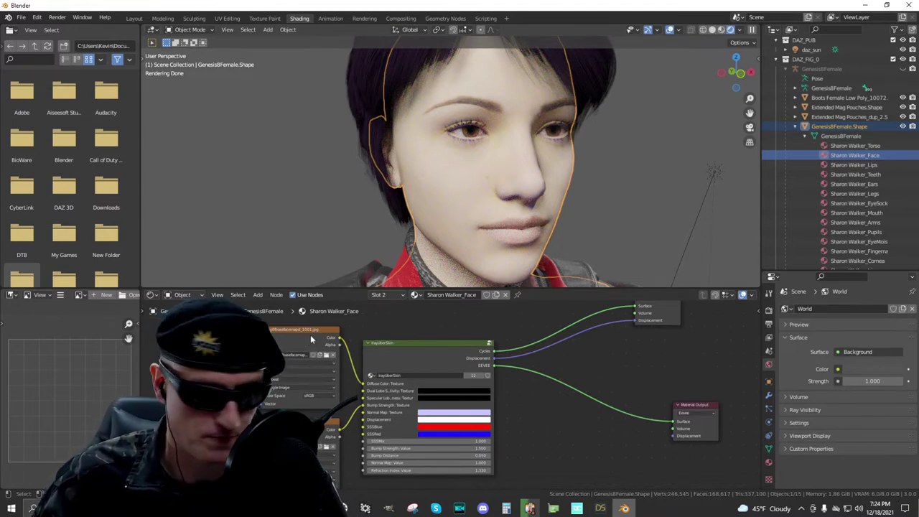
pyautogui.scroll(2, 454, 398)
pyautogui.moveTo(589, 452)
pyautogui.mouseDown(button='middle')
pyautogui.moveTo(574, 410)
pyautogui.moveTo(585, 455)
pyautogui.moveTo(574, 437)
pyautogui.moveTo(576, 447)
pyautogui.mouseUp(button='middle')
pyautogui.scroll(-2, 344, 348)
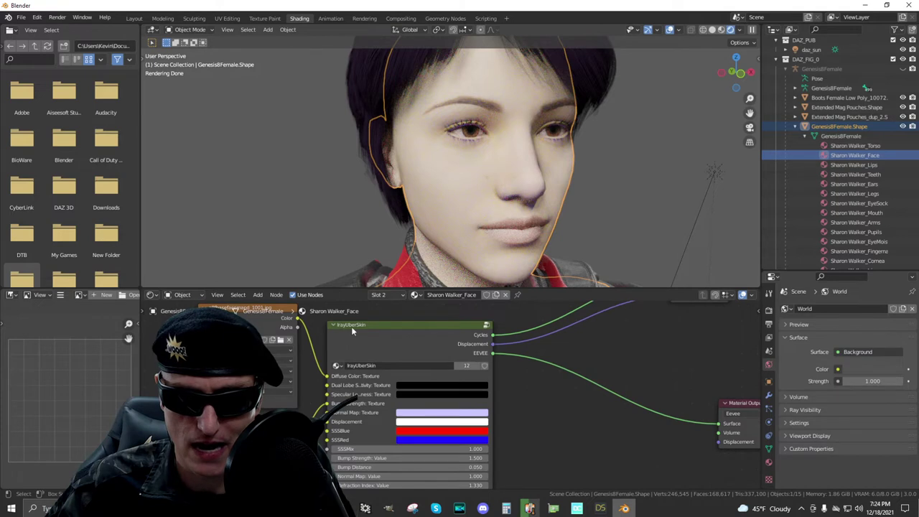
pyautogui.click(433, 431)
pyautogui.click(418, 323)
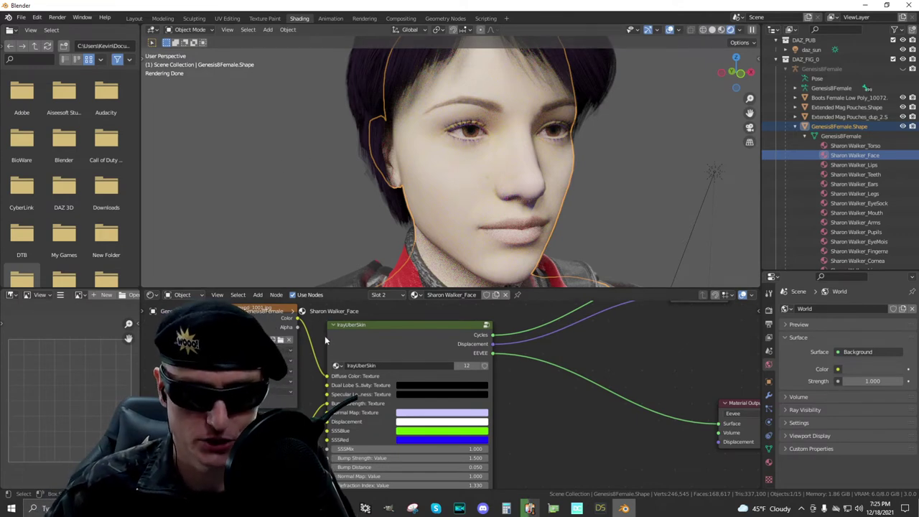
pyautogui.scroll(-1, 327, 344)
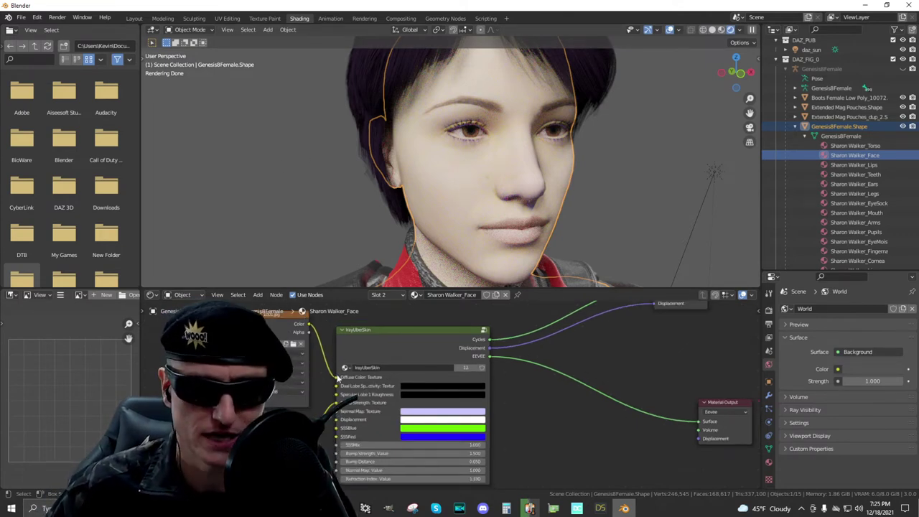
# - Disconnect the image texture from the Face material's Diffuse Color input, set that colour to pale yellow, and select the texture node
pyautogui.moveTo(336, 379); pyautogui.dragTo(324, 363)
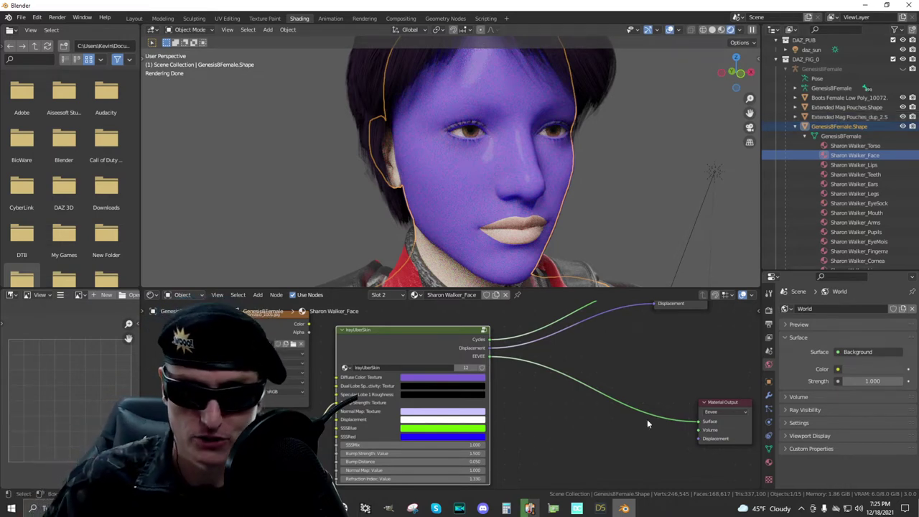
pyautogui.click(439, 381)
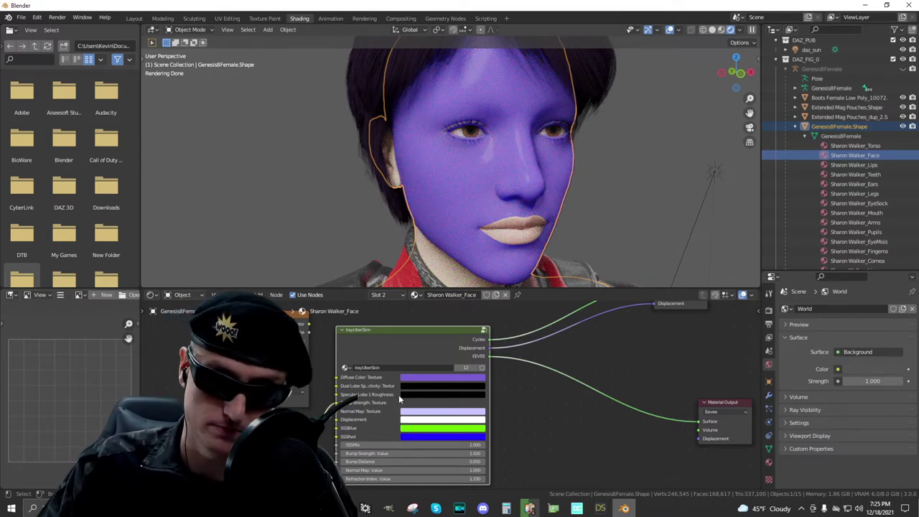
pyautogui.click(445, 377)
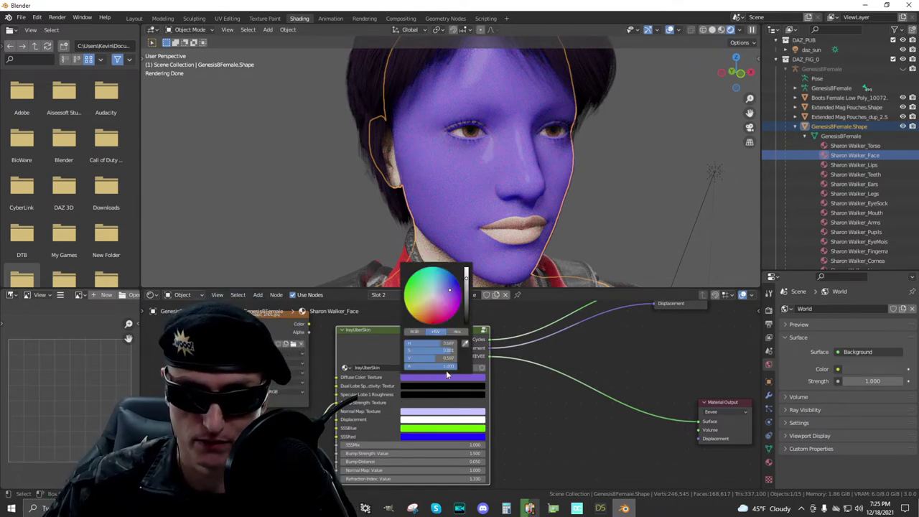
pyautogui.moveTo(449, 293)
pyautogui.mouseDown()
pyautogui.moveTo(420, 290)
pyautogui.moveTo(425, 297)
pyautogui.mouseUp()
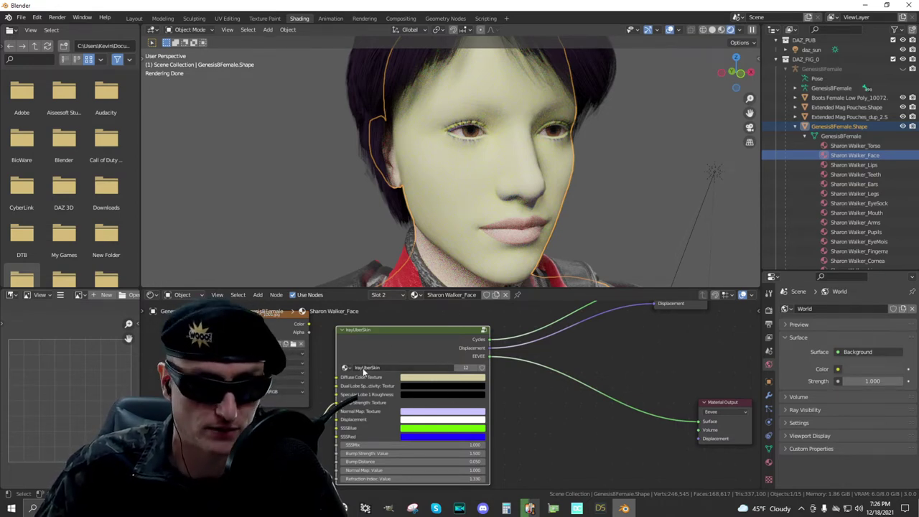
pyautogui.click(280, 320)
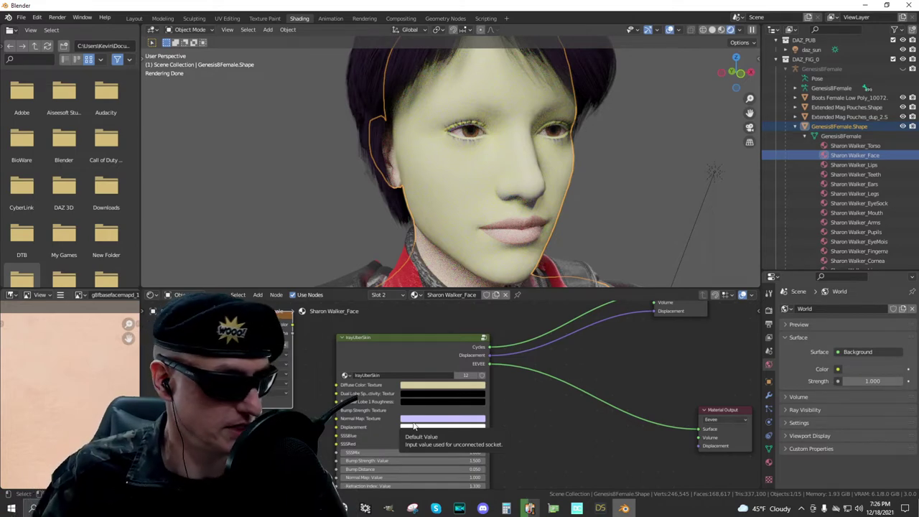
# - Select the vest, expand Vest Female Low Poly_7955.Shape to its material list, and widen the Outliner to fit the full names
pyautogui.moveTo(415, 230); pyautogui.dragTo(675, 100, button='middle')
pyautogui.moveTo(749, 112); pyautogui.dragTo(664, 162)
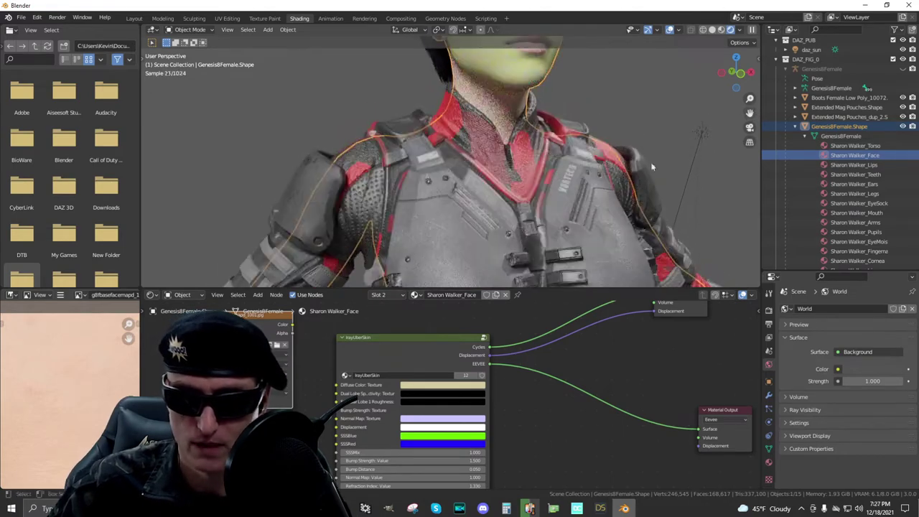
pyautogui.click(491, 142)
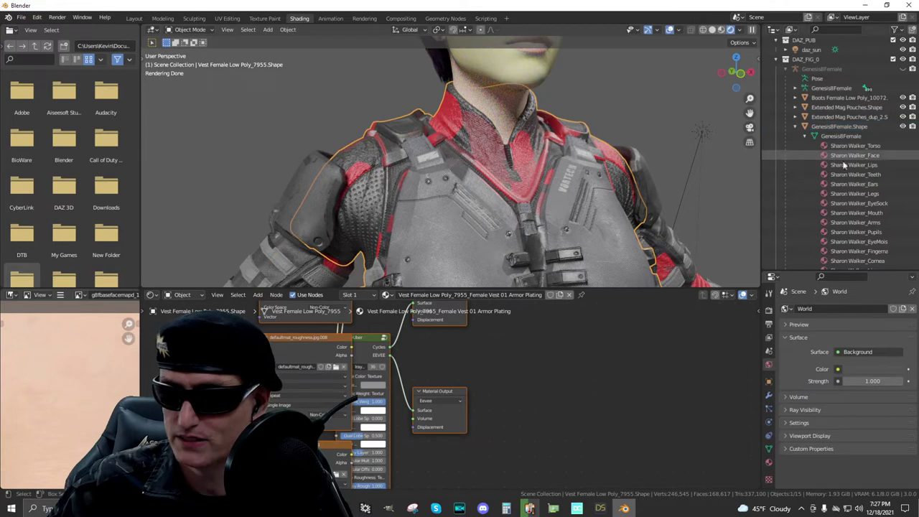
pyautogui.click(797, 127)
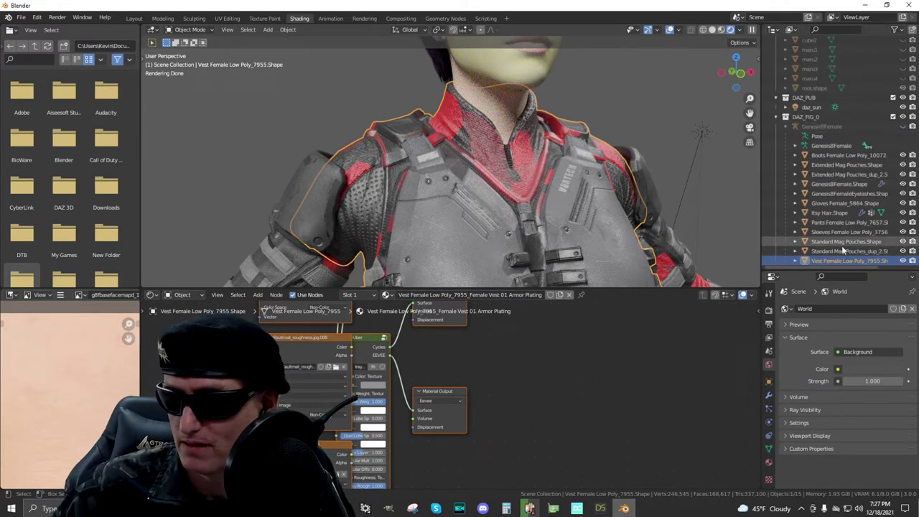
pyautogui.click(796, 262)
pyautogui.scroll(-1, 811, 251)
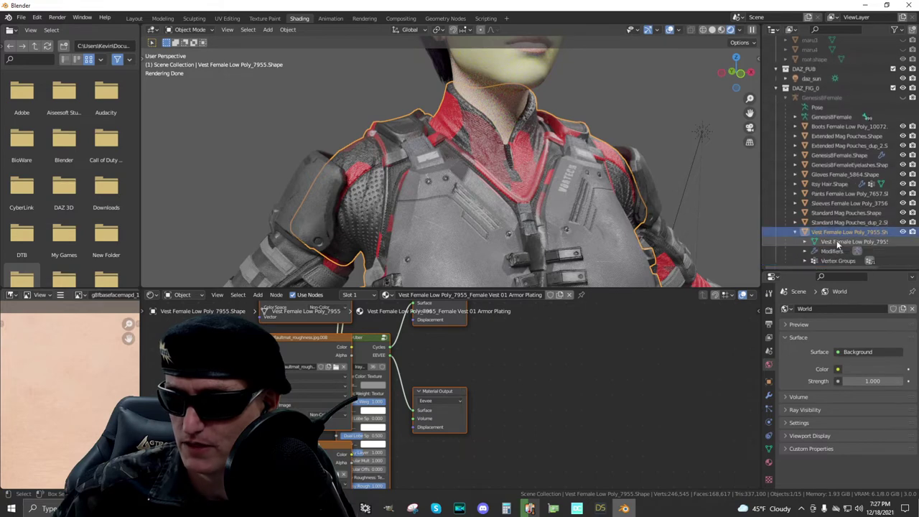
pyautogui.click(805, 242)
pyautogui.scroll(-3, 857, 236)
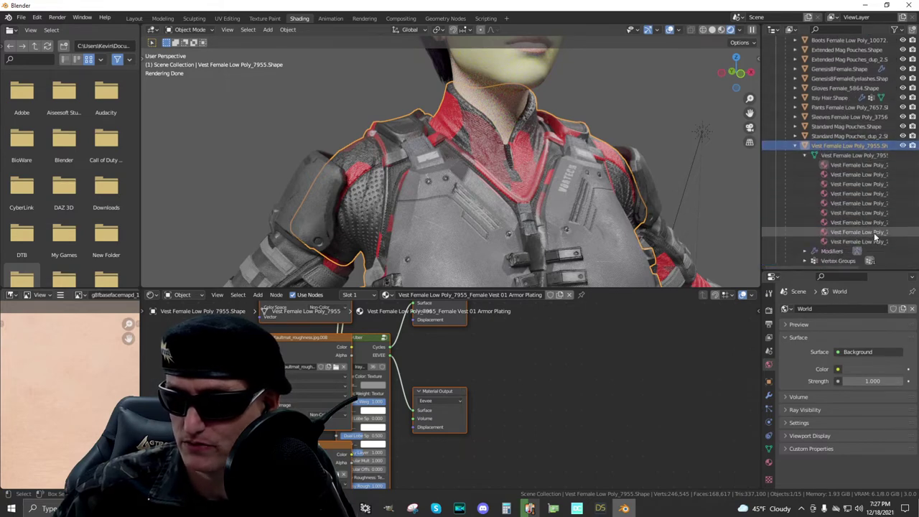
pyautogui.moveTo(762, 153); pyautogui.dragTo(636, 154)
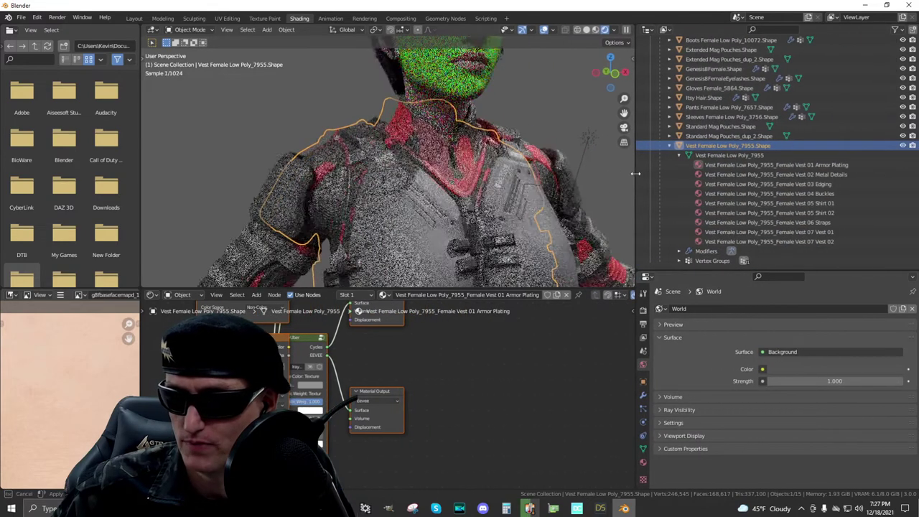
# - Select the Female Vest 05 Shirt 01 material and move its image texture nodes clear of the group node's settings
pyautogui.click(845, 204)
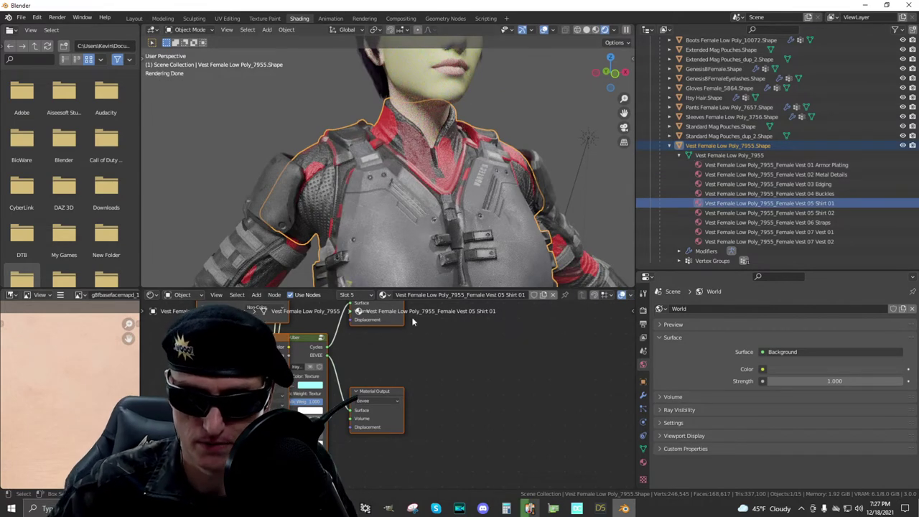
pyautogui.scroll(-4, 385, 439)
pyautogui.scroll(-3, 369, 414)
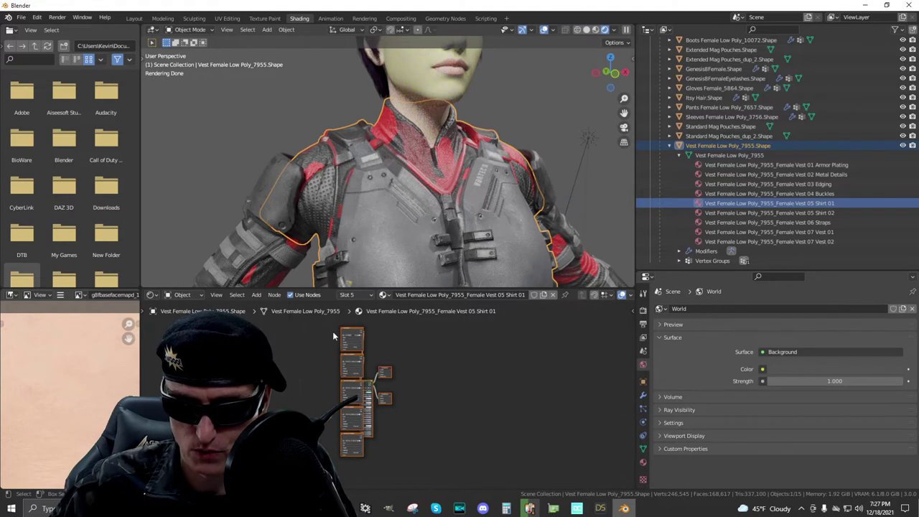
pyautogui.moveTo(332, 327)
pyautogui.keyDown('ctrl'); pyautogui.mouseDown(button='right')
pyautogui.moveTo(331, 458)
pyautogui.moveTo(347, 473)
pyautogui.mouseUp(button='right'); pyautogui.keyUp('ctrl')
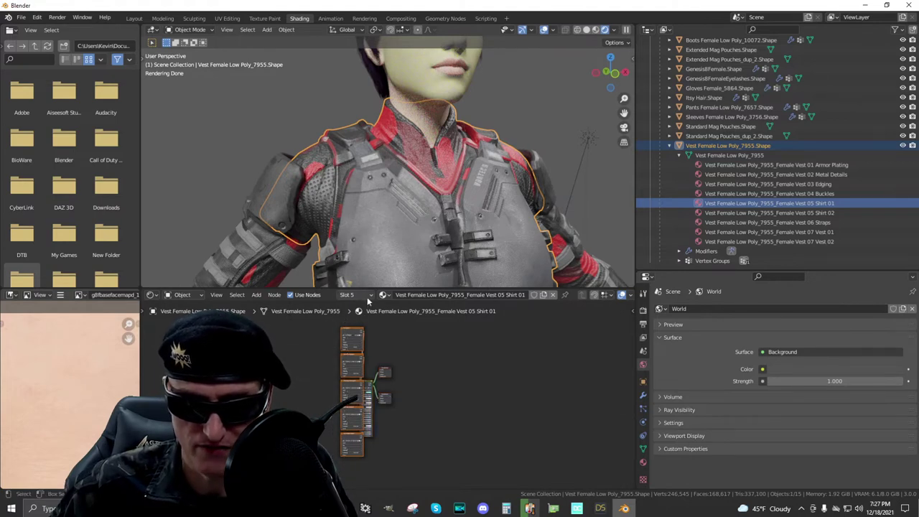
pyautogui.moveTo(348, 330); pyautogui.dragTo(337, 330)
pyautogui.scroll(5, 412, 362)
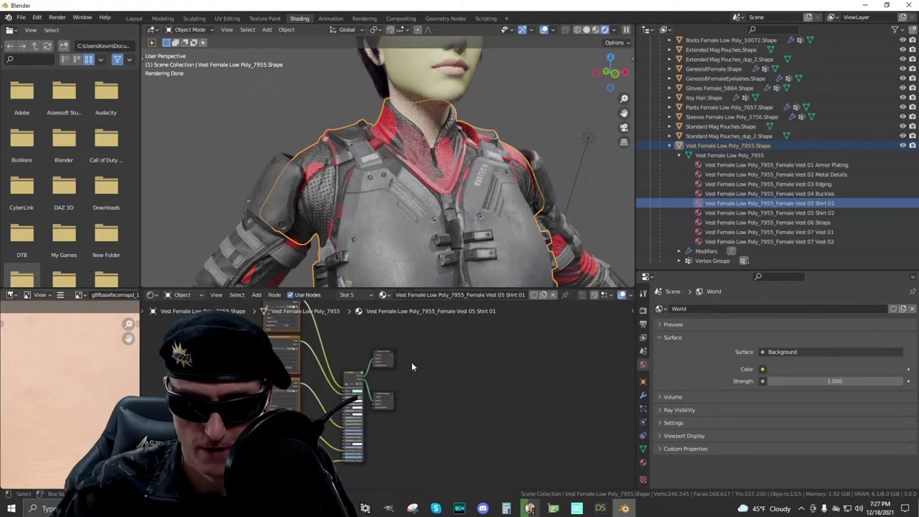
pyautogui.moveTo(484, 410); pyautogui.dragTo(570, 409, button='middle')
pyautogui.scroll(4, 417, 388)
pyautogui.scroll(-2, 414, 402)
pyautogui.moveTo(448, 468); pyautogui.dragTo(450, 442, button='middle')
pyautogui.scroll(3, 450, 442)
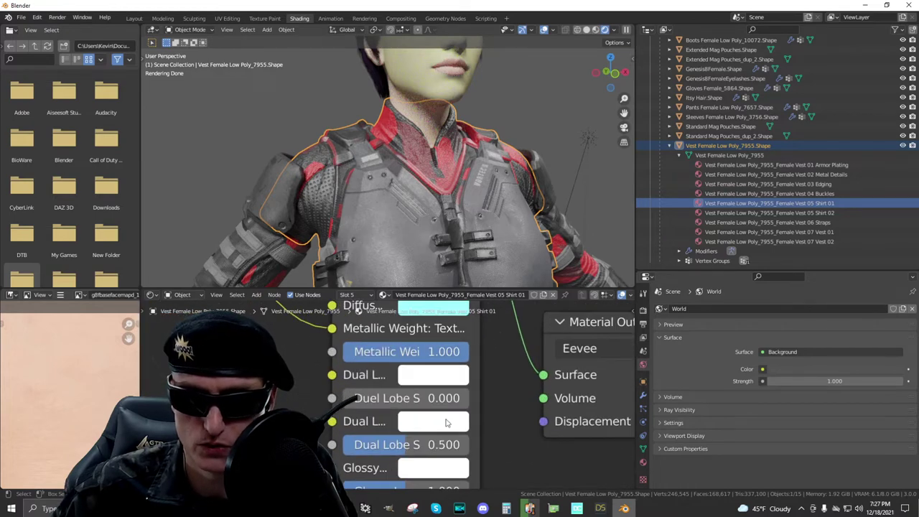
pyautogui.scroll(-1, 447, 423)
pyautogui.moveTo(488, 448); pyautogui.dragTo(488, 433, button='middle')
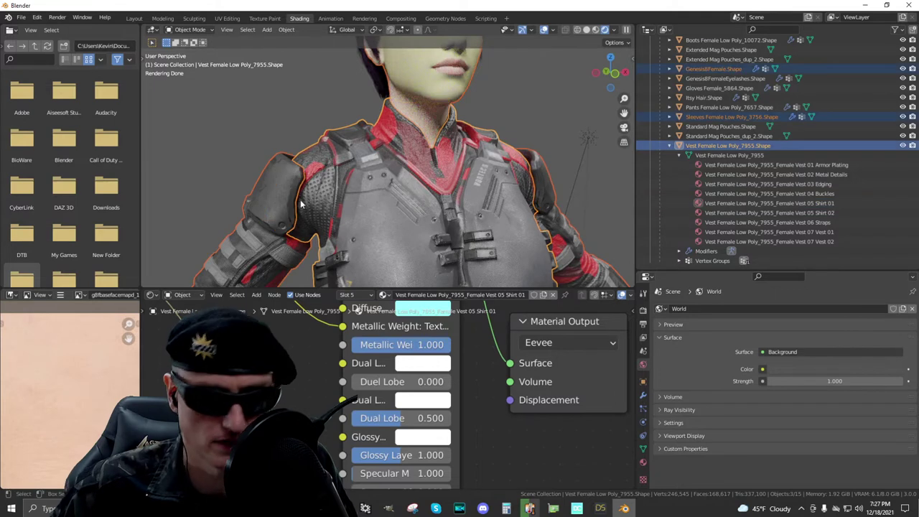
# - Try a different Dual Lobe value on the Shirt 01 group node and reset it to its default
pyautogui.click(290, 120)
pyautogui.click(423, 149)
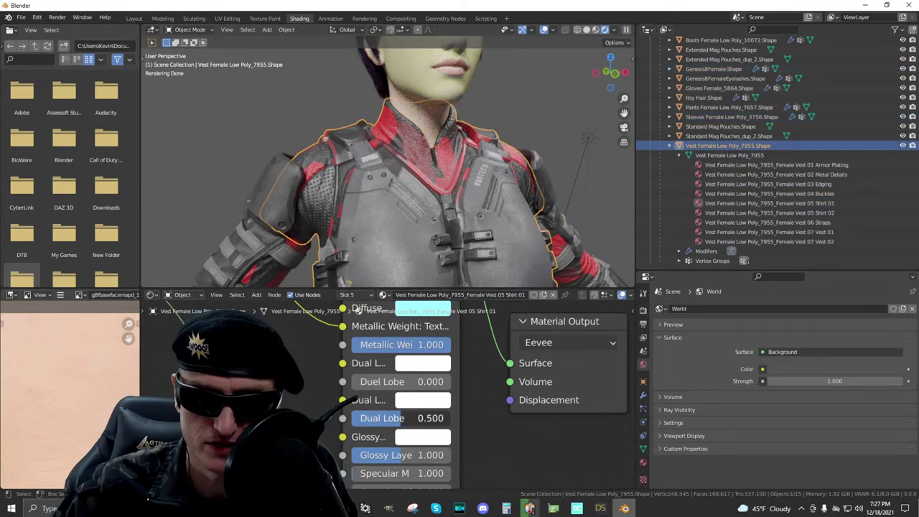
pyautogui.moveTo(402, 418)
pyautogui.mouseDown()
pyautogui.moveTo(172, 418)
pyautogui.moveTo(402, 418)
pyautogui.mouseUp()
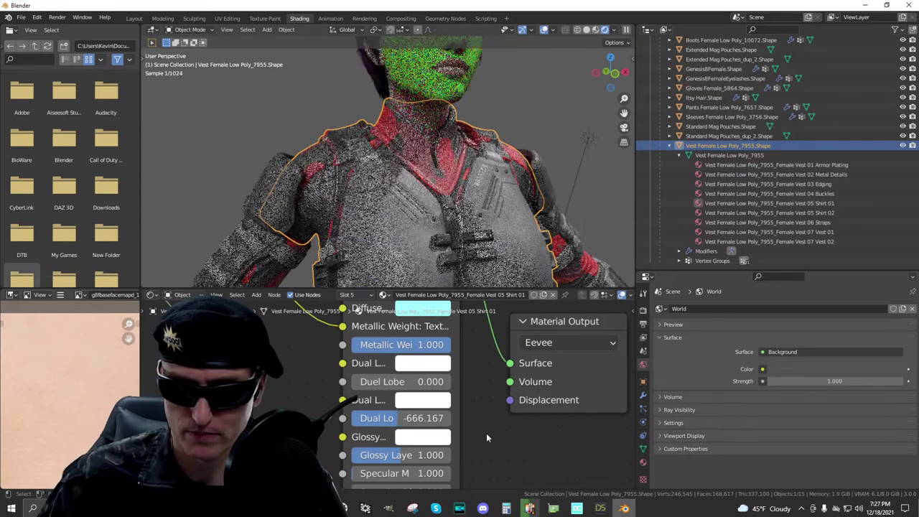
pyautogui.moveTo(465, 425); pyautogui.dragTo(465, 426)
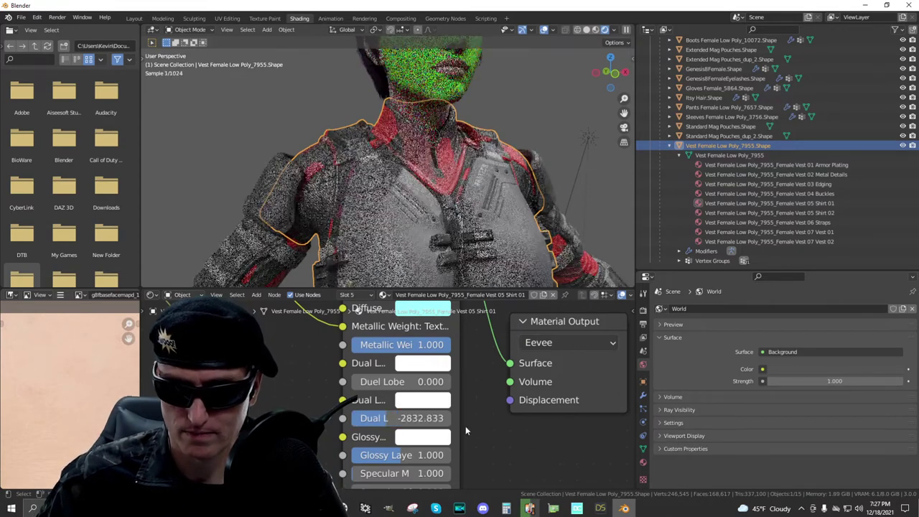
pyautogui.press('BackSpace')
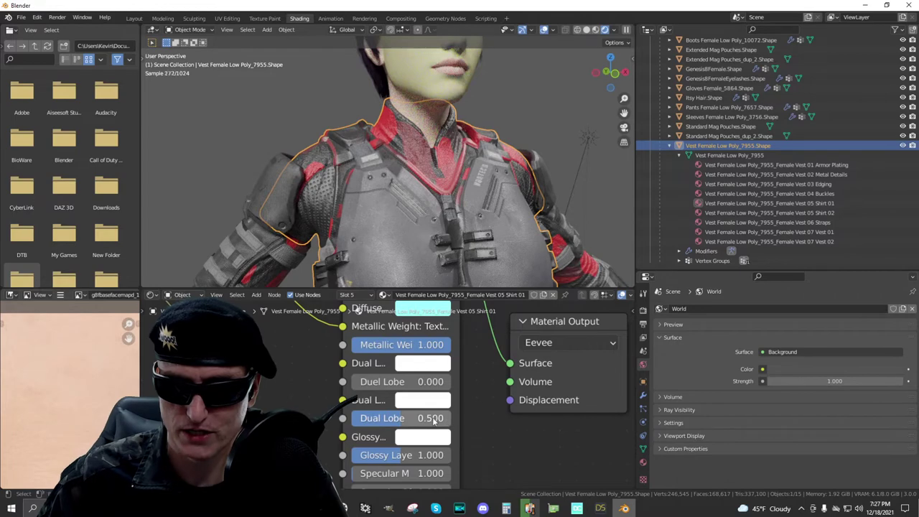
# - Set the Glossy Layer value and the Dual Lobe value below it to 0.1 on the Shirt 01 group node
pyautogui.click(406, 460)
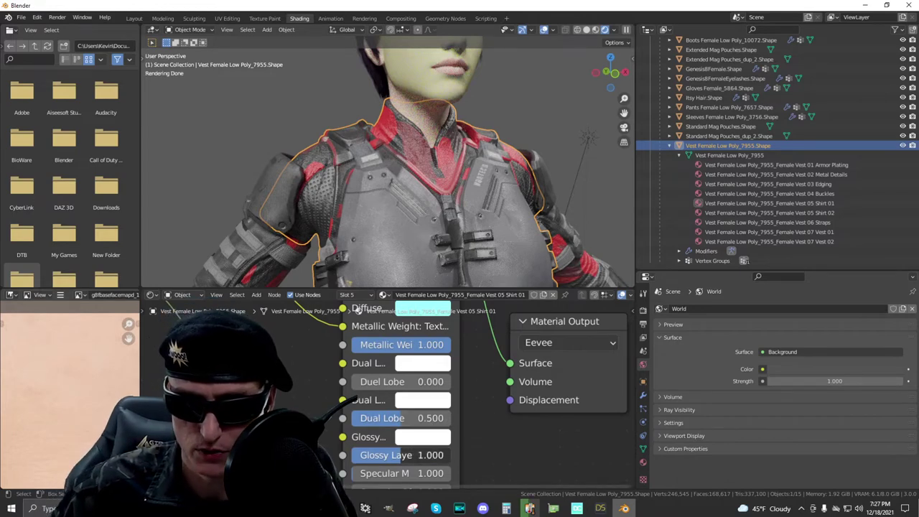
pyautogui.write('0.1')
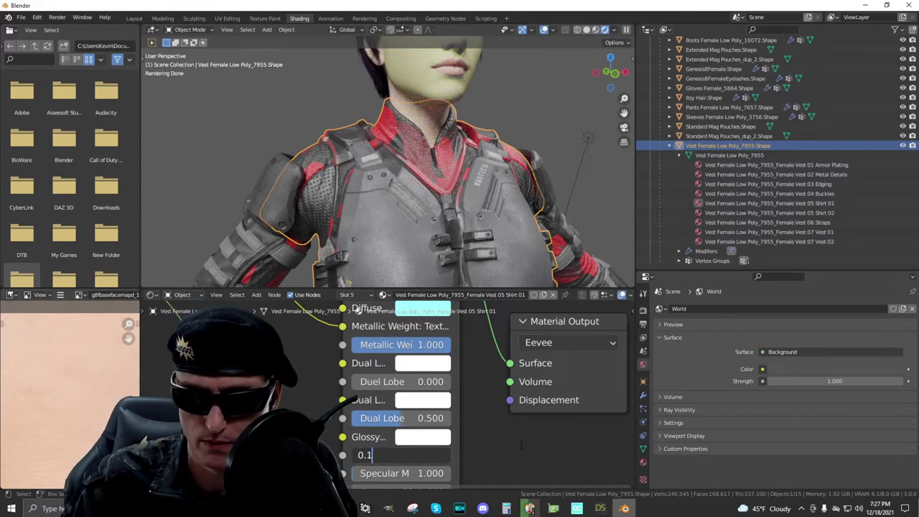
pyautogui.press('Return')
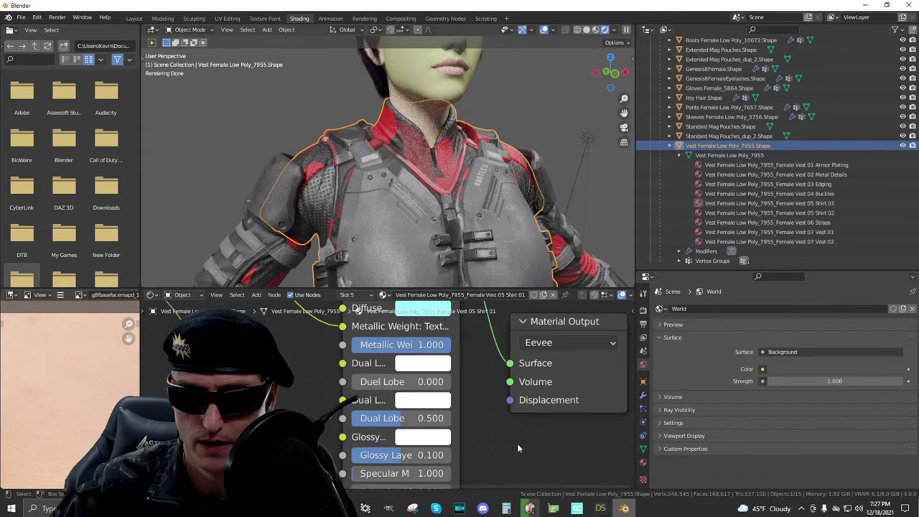
pyautogui.click(435, 418)
pyautogui.write('0.')
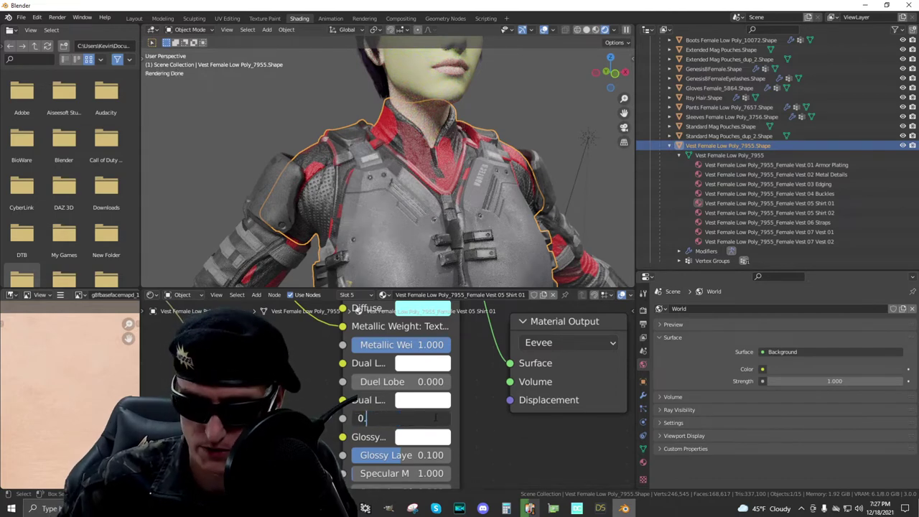
pyautogui.write('100')
pyautogui.press('Return')
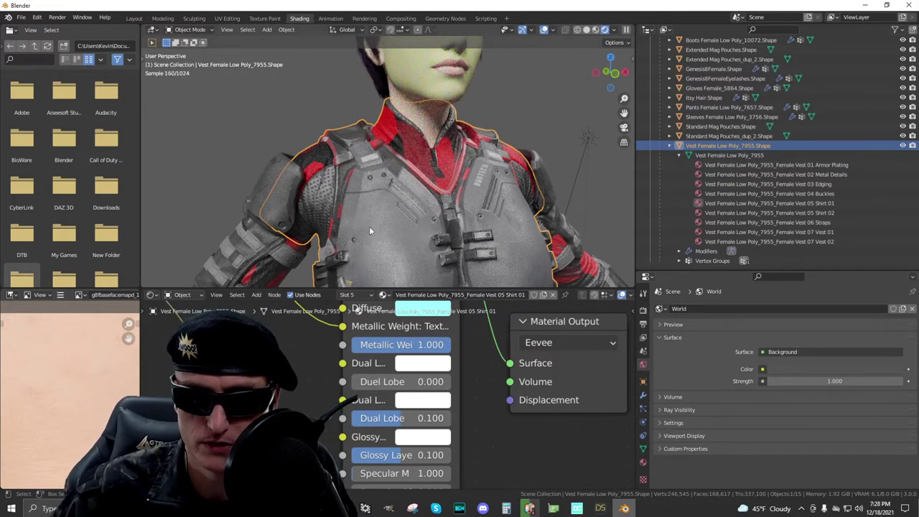
# - Check the shirt around the shoulder, select the Female Vest 05 Shirt 02 material, and box-select its image texture nodes
pyautogui.moveTo(614, 75); pyautogui.dragTo(406, 164)
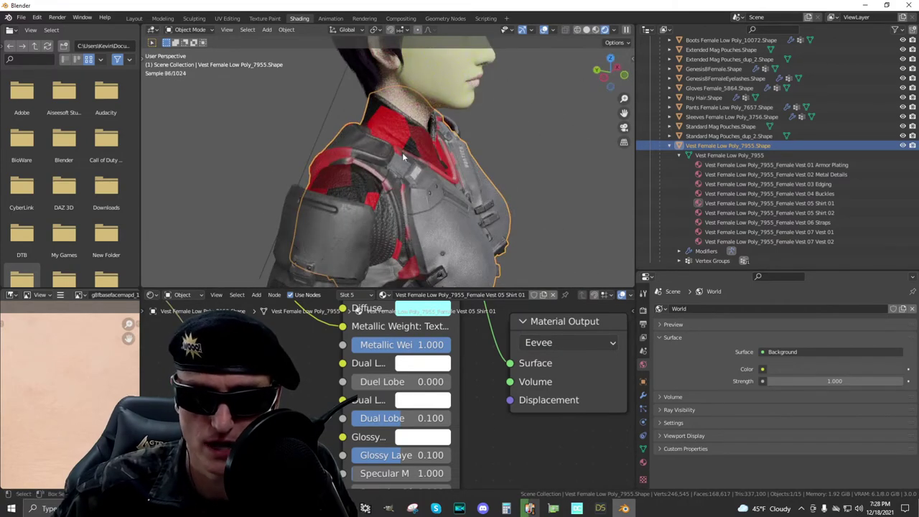
pyautogui.scroll(3, 400, 159)
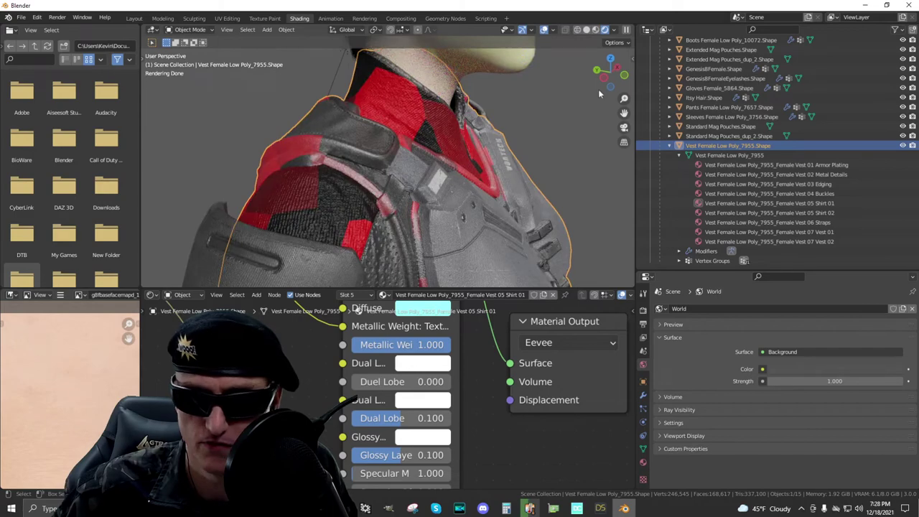
pyautogui.moveTo(599, 93); pyautogui.dragTo(619, 69)
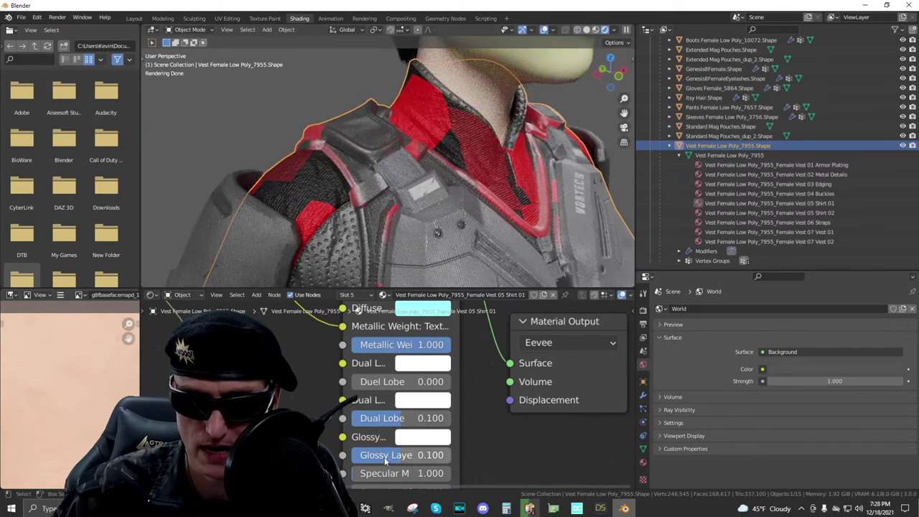
pyautogui.scroll(-2, 385, 160)
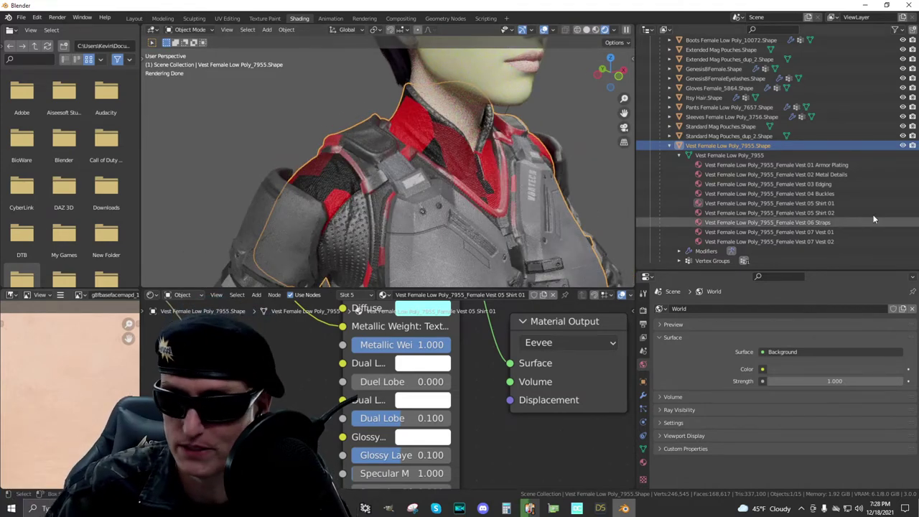
pyautogui.click(845, 211)
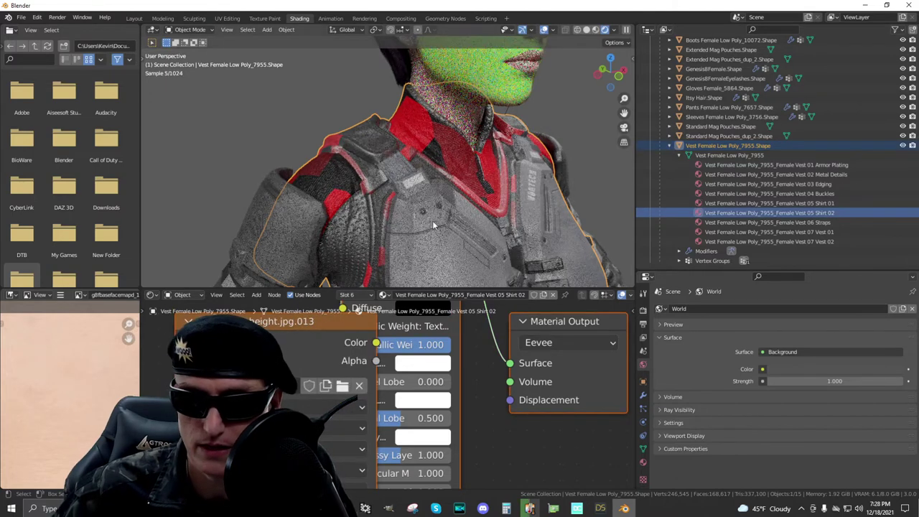
pyautogui.scroll(-8, 334, 388)
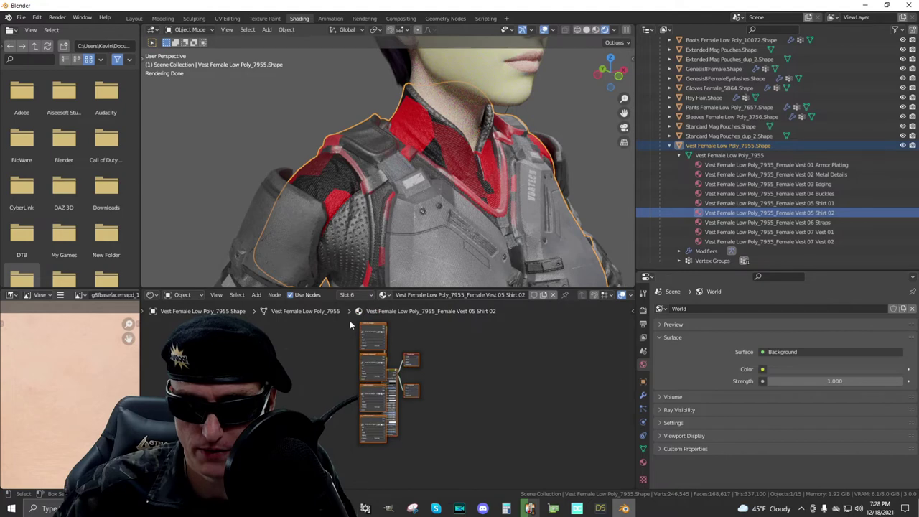
pyautogui.moveTo(351, 319); pyautogui.dragTo(368, 450)
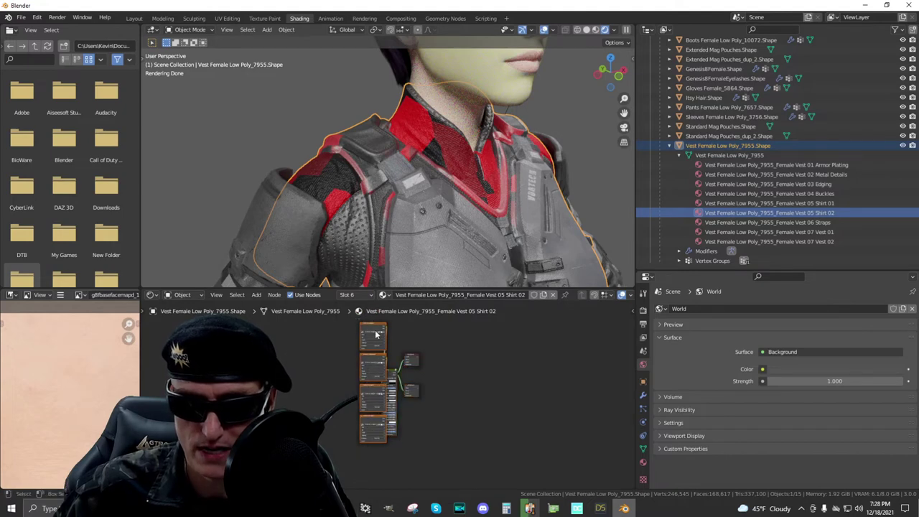
# - Set the second Dual Lobe value and the Glossy Layer value to 0.05 on the Shirt 02 group node
pyautogui.scroll(7, 377, 327)
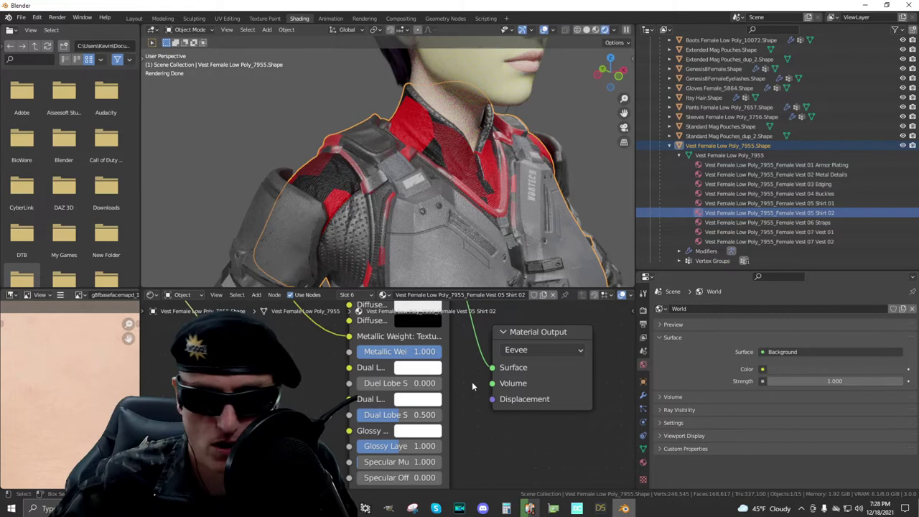
pyautogui.click(420, 415)
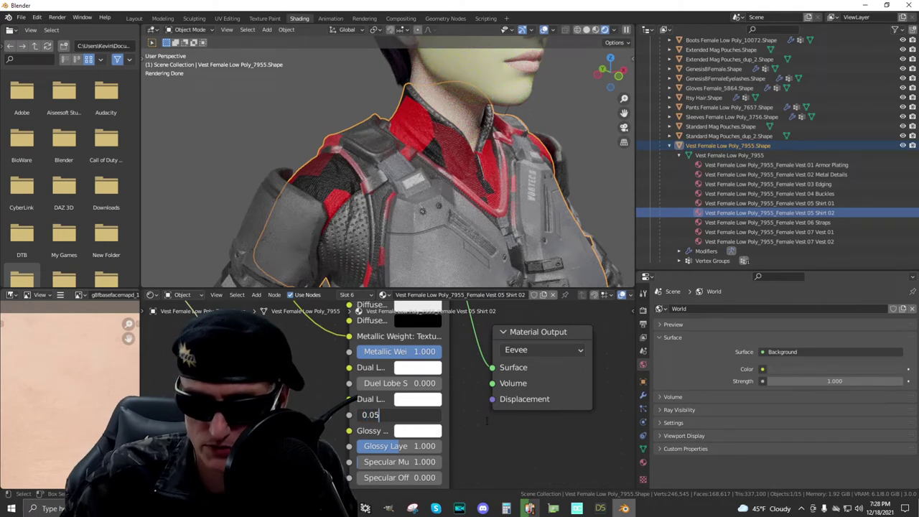
pyautogui.press('Return')
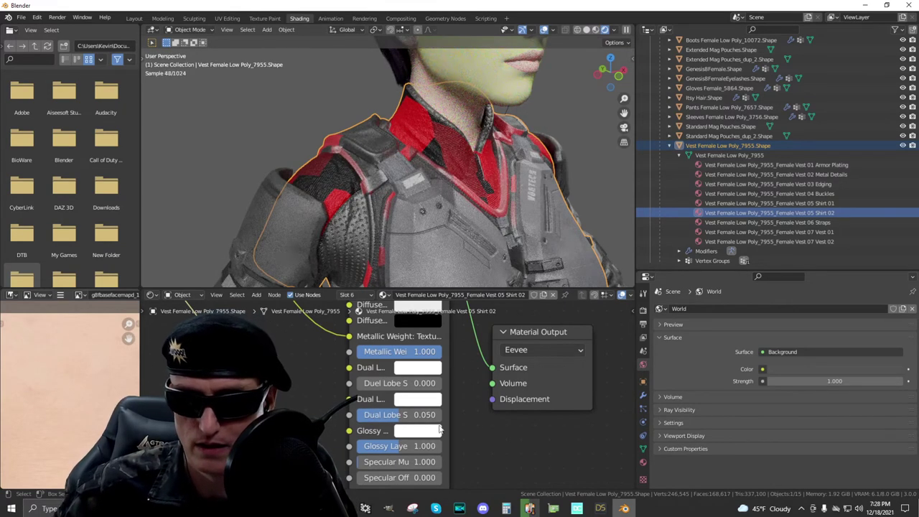
pyautogui.click(425, 446)
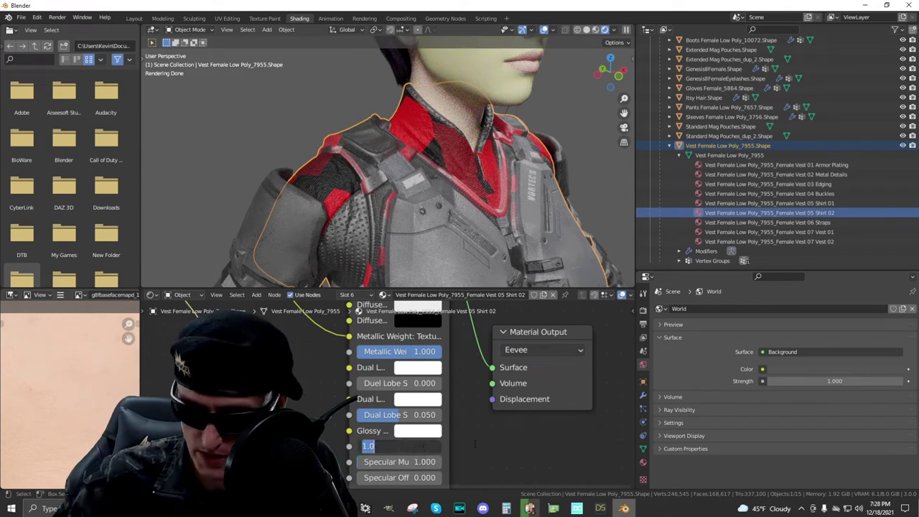
pyautogui.write('0.050')
pyautogui.press('Return')
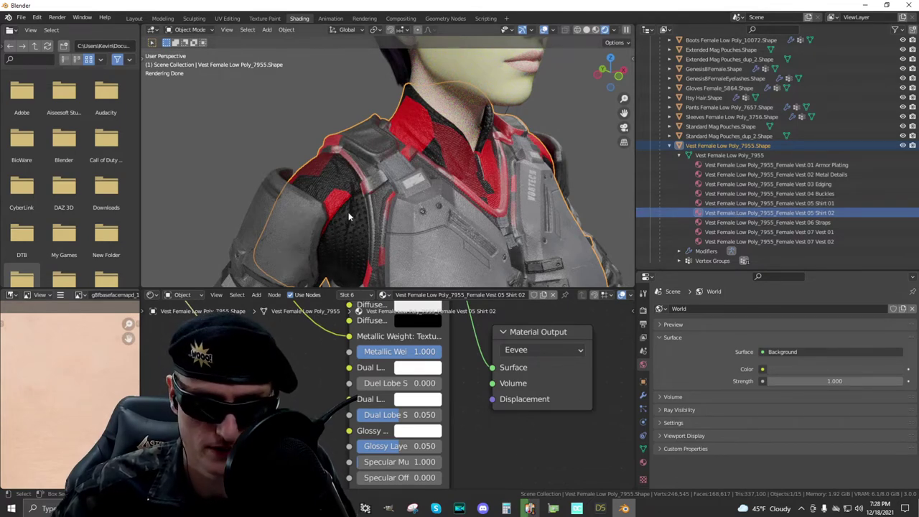
# - Inspect the vest and glove, collapse the vest's hierarchy in the outliner, and select the Genesis8Female.Shape body mesh
pyautogui.scroll(-4, 545, 160)
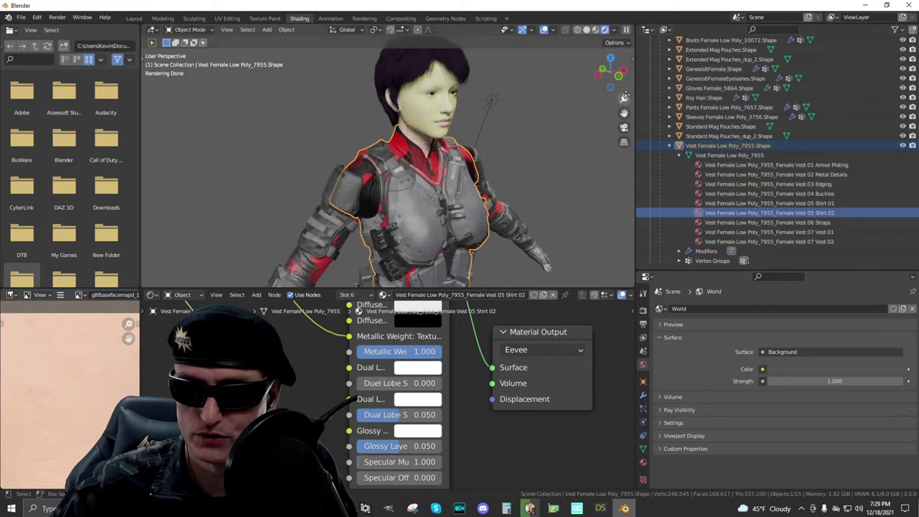
pyautogui.moveTo(614, 75)
pyautogui.mouseDown()
pyautogui.moveTo(599, 77)
pyautogui.moveTo(619, 77)
pyautogui.mouseUp()
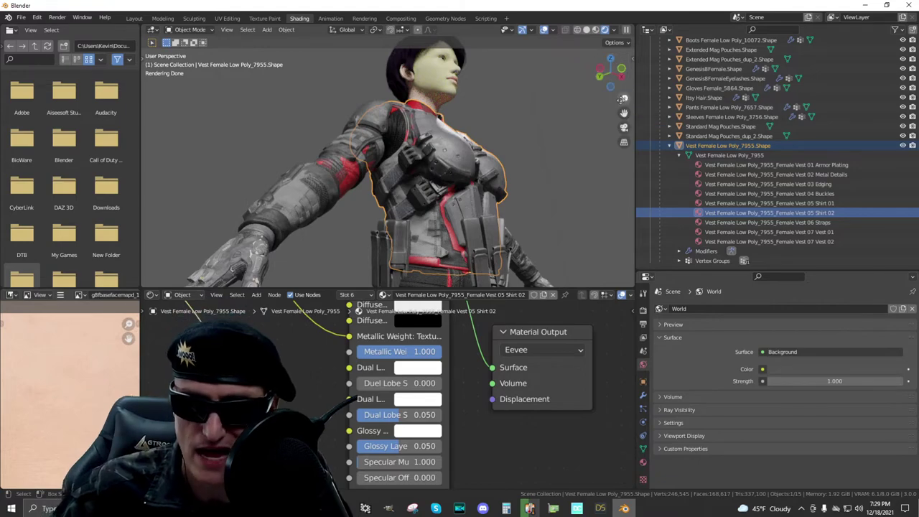
pyautogui.moveTo(611, 71); pyautogui.dragTo(364, 162)
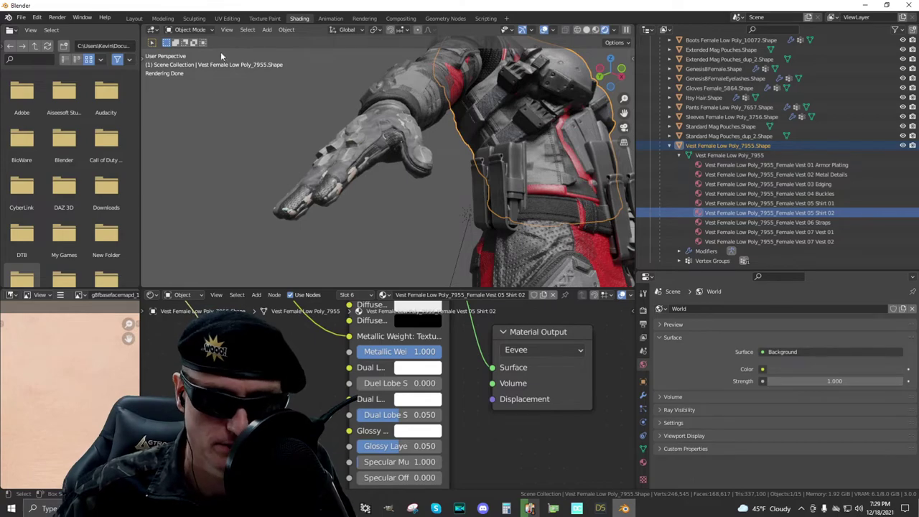
pyautogui.moveTo(610, 71); pyautogui.dragTo(545, 80)
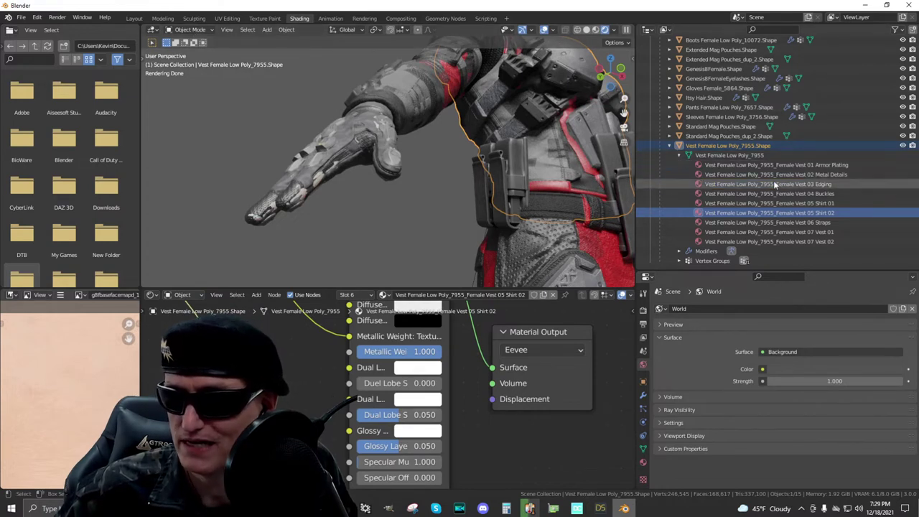
pyautogui.scroll(2, 759, 176)
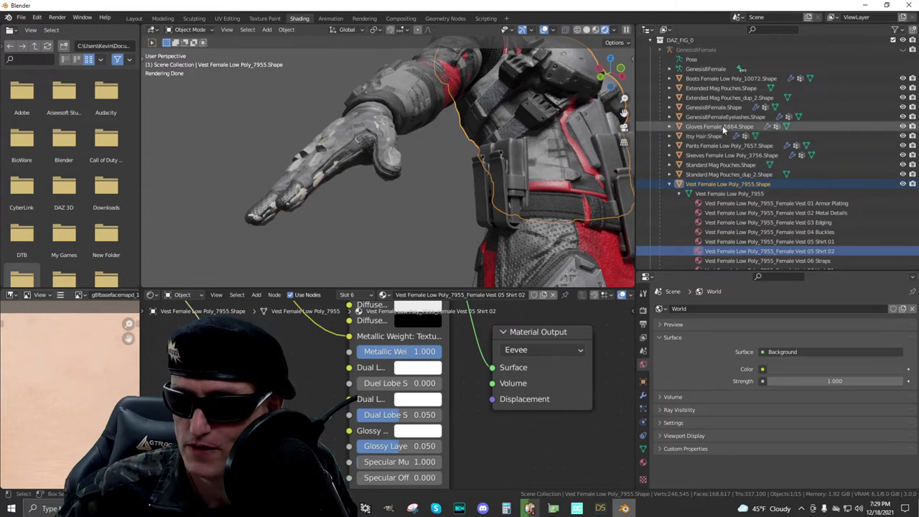
pyautogui.click(669, 184)
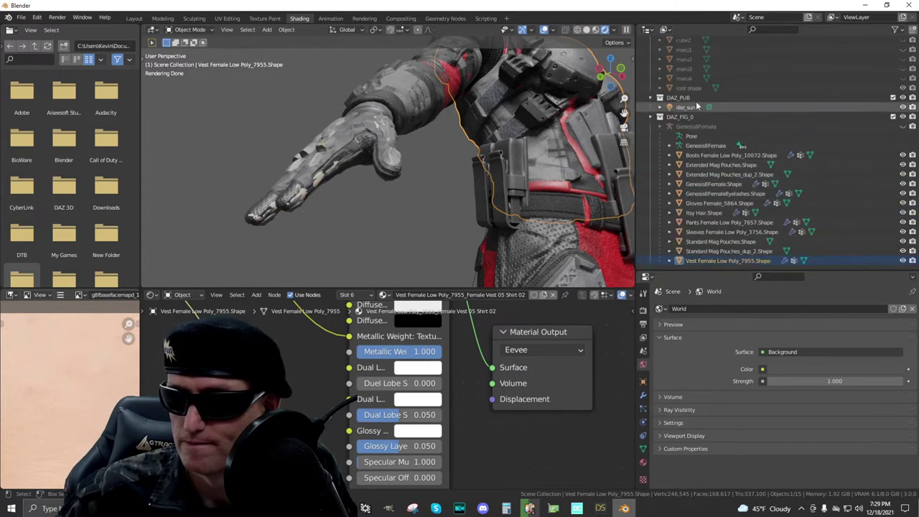
pyautogui.click(728, 185)
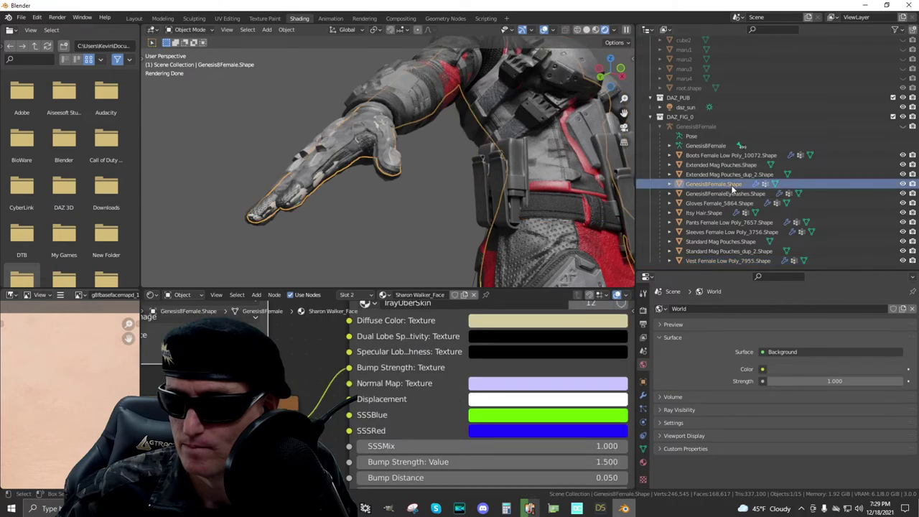
# - In Edit Mode, box-select the body's hand vertices that poke through the glove and delete them
pyautogui.click(203, 32)
pyautogui.click(190, 55)
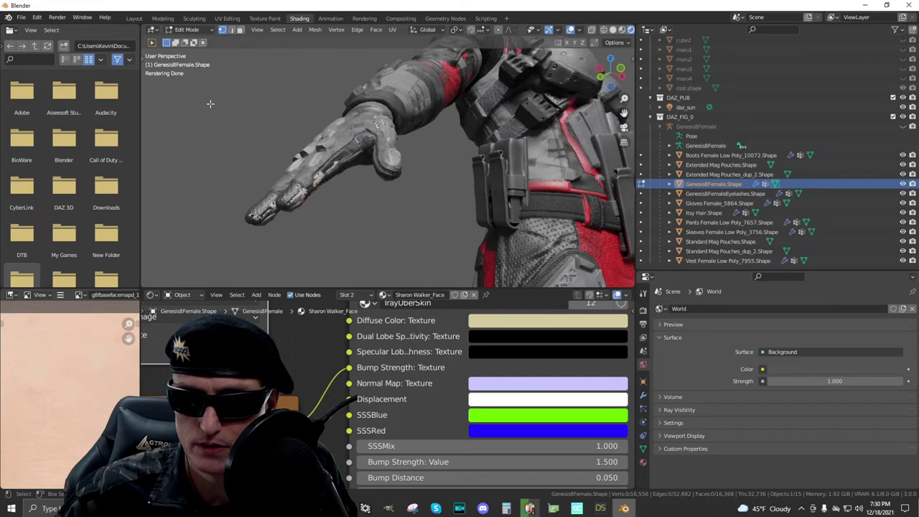
pyautogui.moveTo(205, 102); pyautogui.dragTo(438, 259)
pyautogui.rightClick(240, 116)
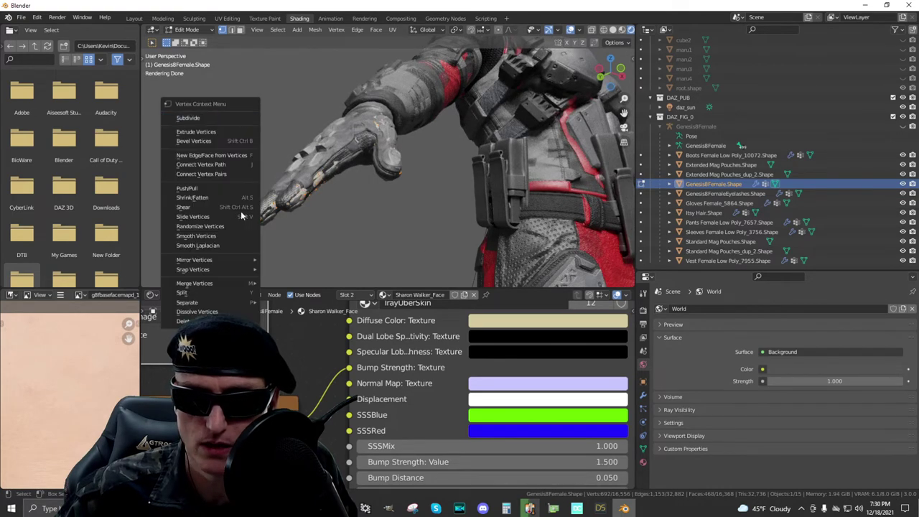
pyautogui.click(208, 321)
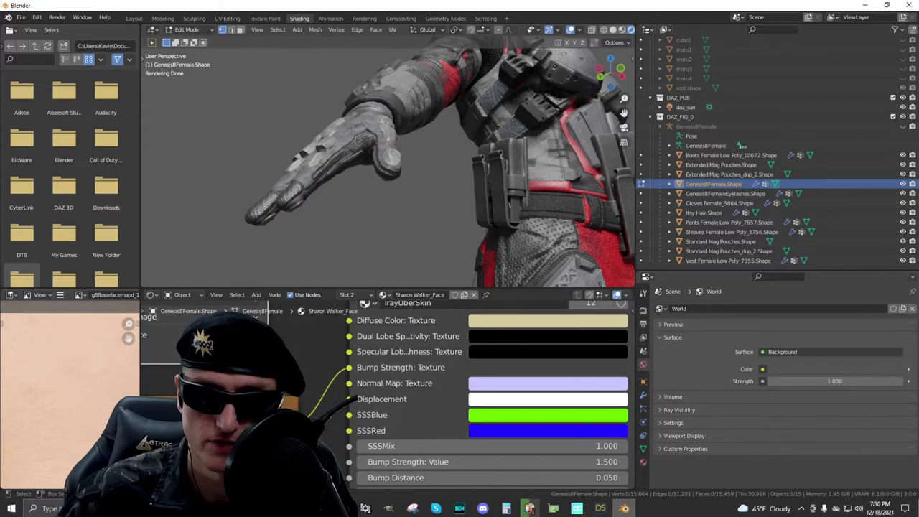
# - Check the gloved hand and the full figure, and return the body mesh to Object Mode
pyautogui.moveTo(609, 74); pyautogui.dragTo(523, 84)
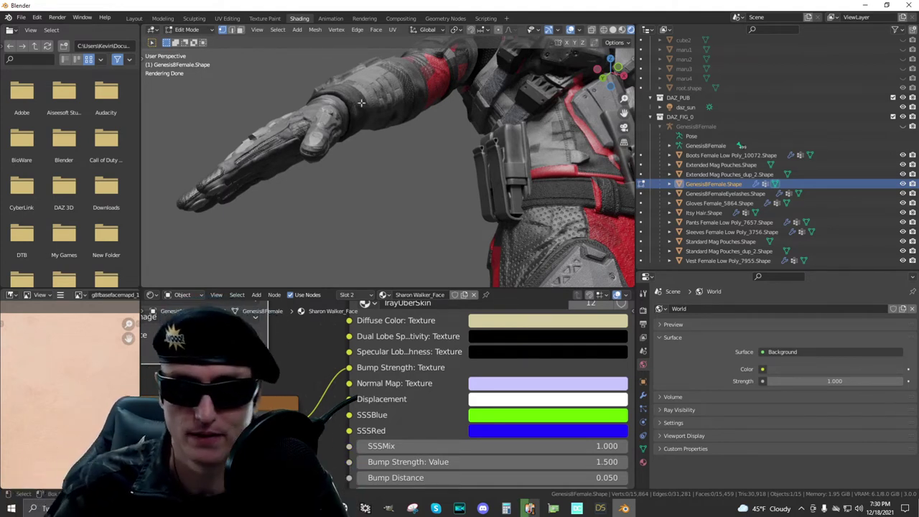
pyautogui.scroll(-8, 499, 102)
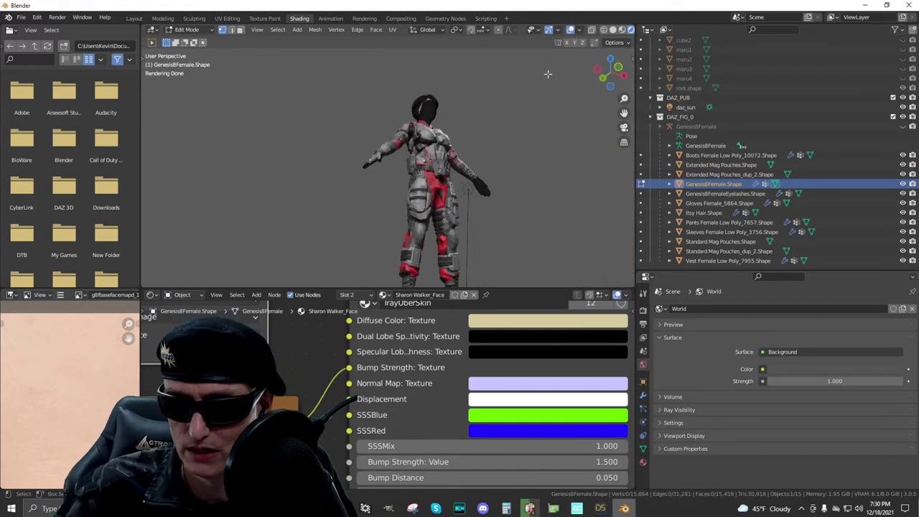
pyautogui.moveTo(603, 80)
pyautogui.mouseDown()
pyautogui.moveTo(612, 77)
pyautogui.moveTo(596, 83)
pyautogui.mouseUp()
pyautogui.scroll(5, 567, 100)
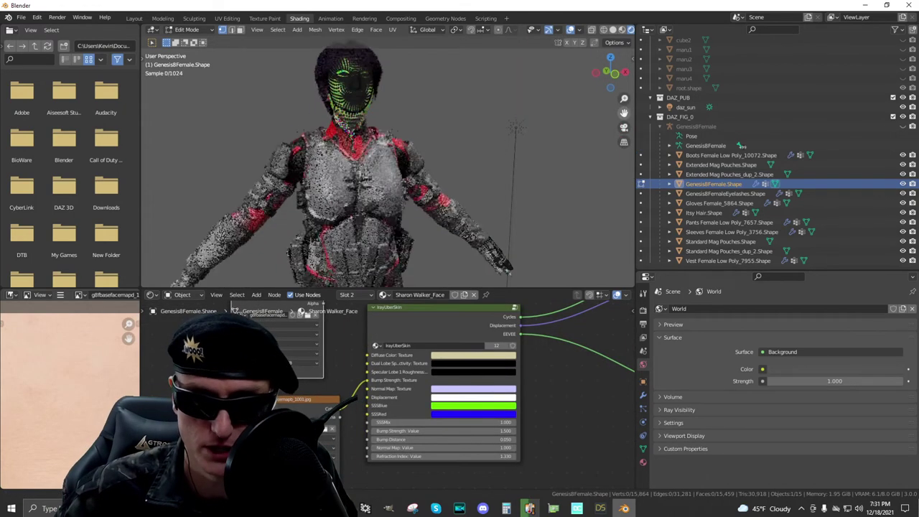
pyautogui.scroll(3, 376, 211)
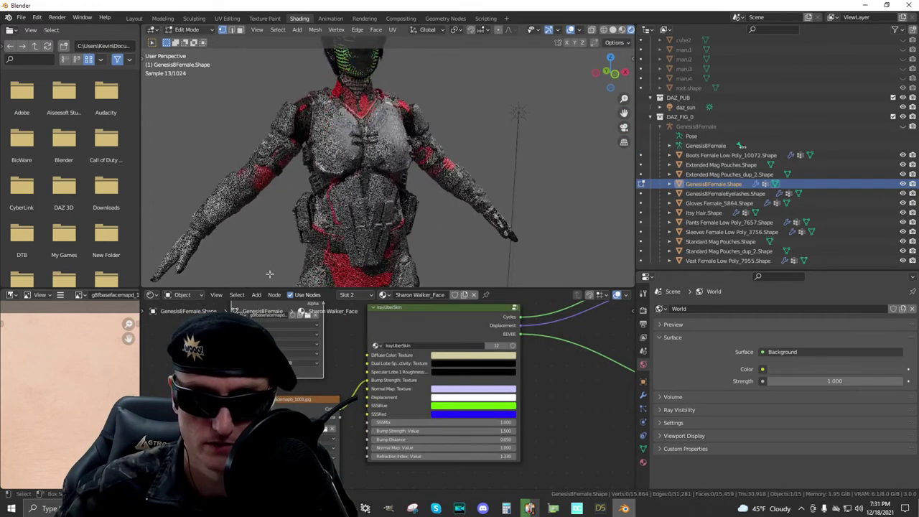
pyautogui.click(188, 29)
pyautogui.click(194, 41)
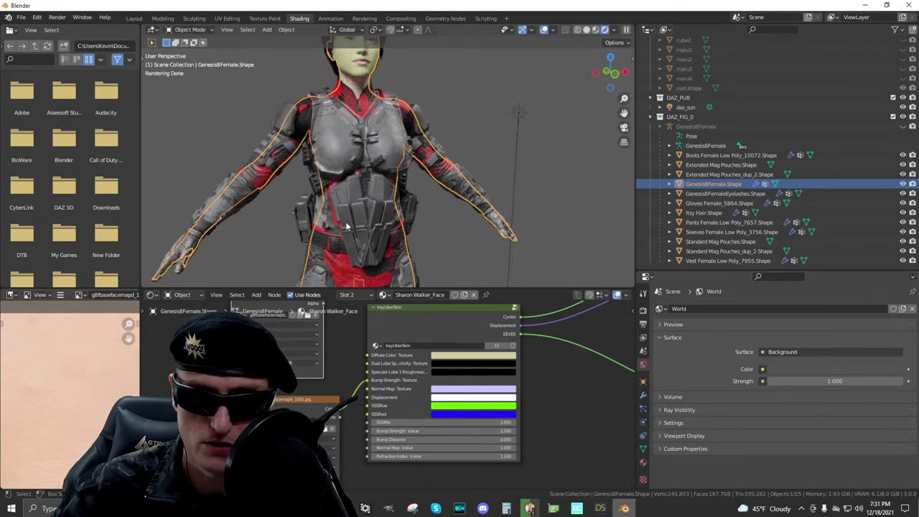
pyautogui.click(350, 228)
pyautogui.press('g')
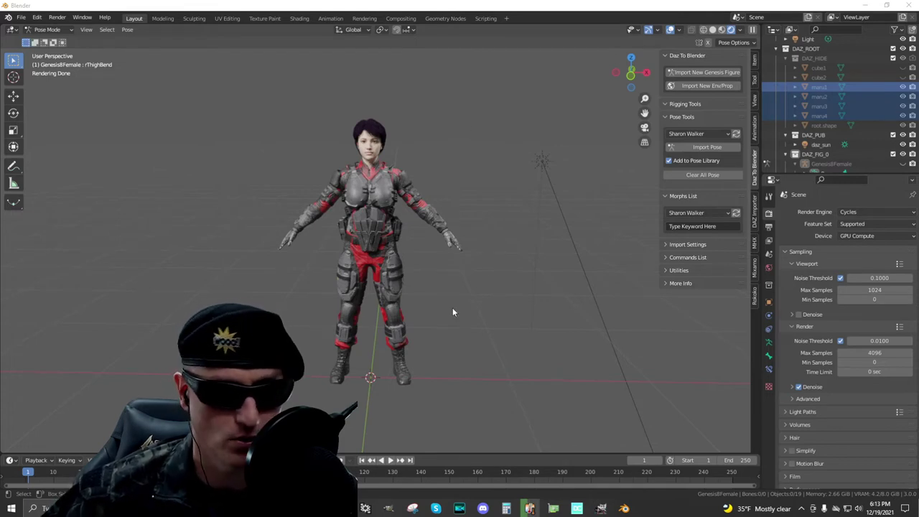
# - In File Explorer, open the Daz To Blender bridge's Exports > FIG > FIG0 folder and compare it with the FIG0 copy under C:\Character\Exports
pyautogui.moveTo(529, 508)
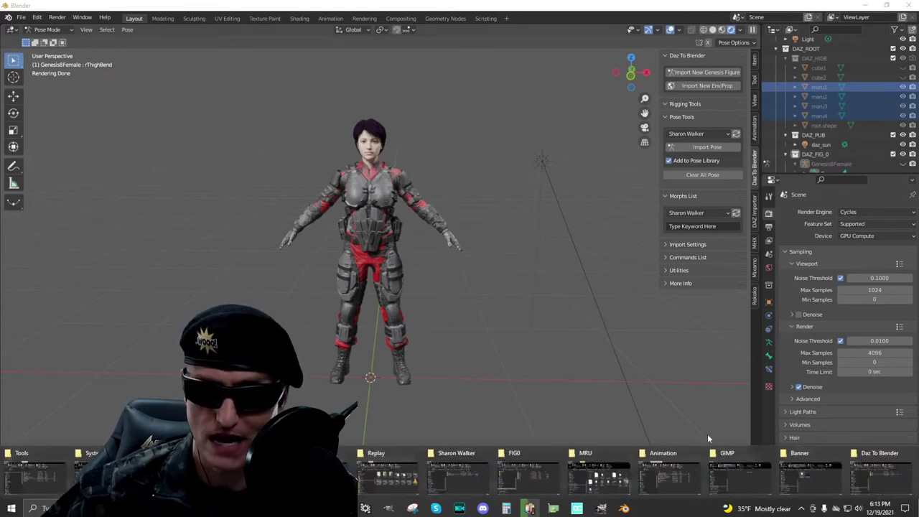
pyautogui.click(528, 480)
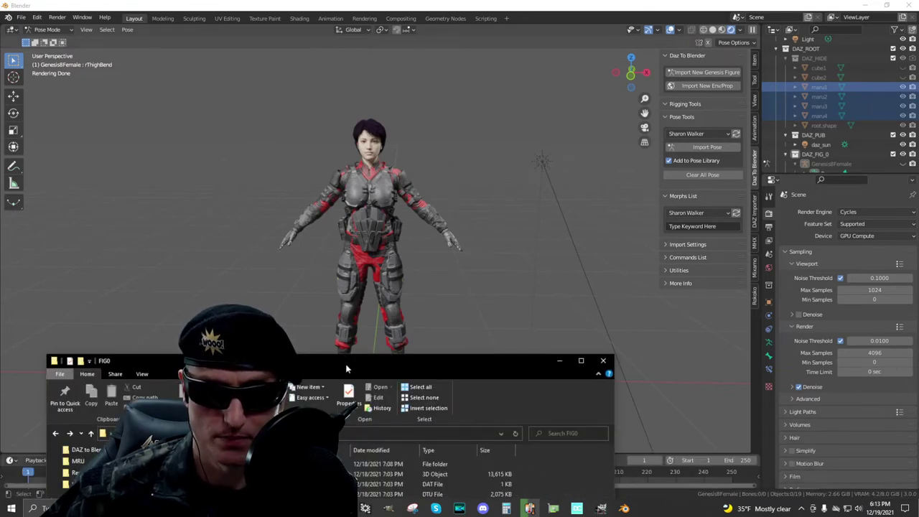
pyautogui.click(529, 508)
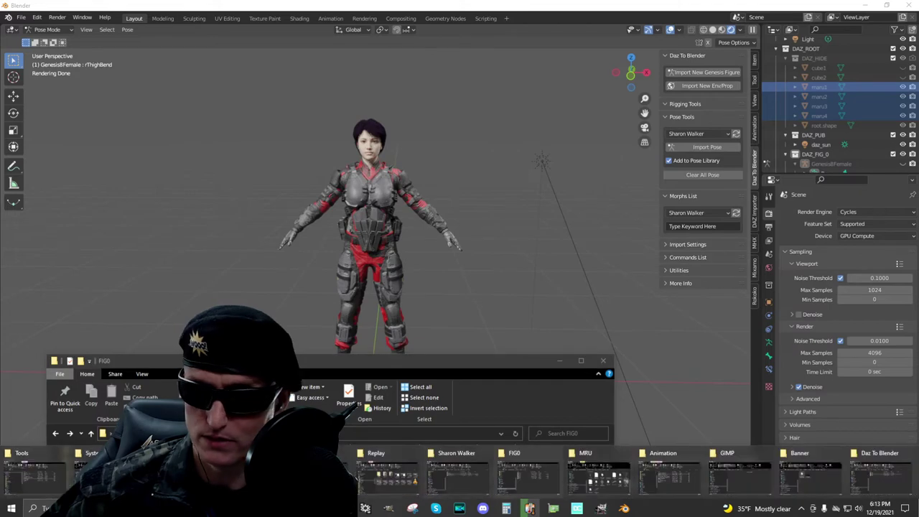
pyautogui.click(885, 479)
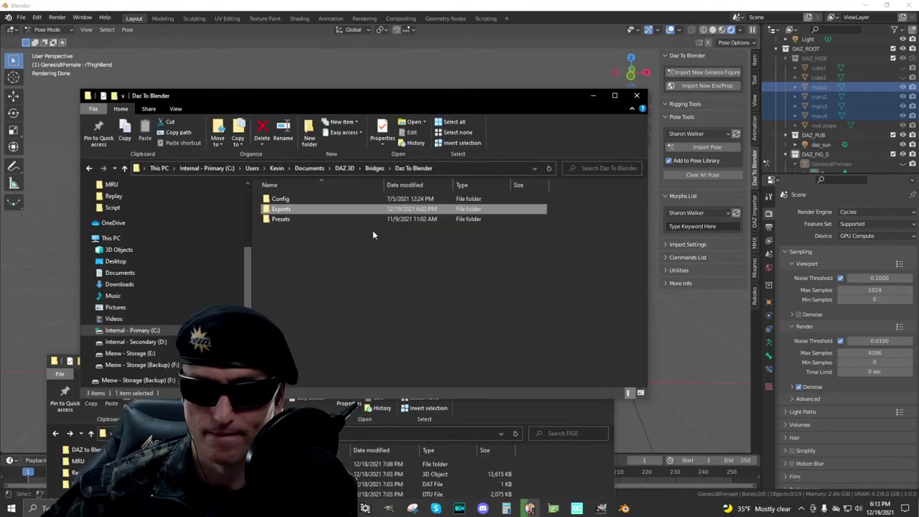
pyautogui.doubleClick(309, 203)
pyautogui.doubleClick(316, 201)
pyautogui.doubleClick(326, 199)
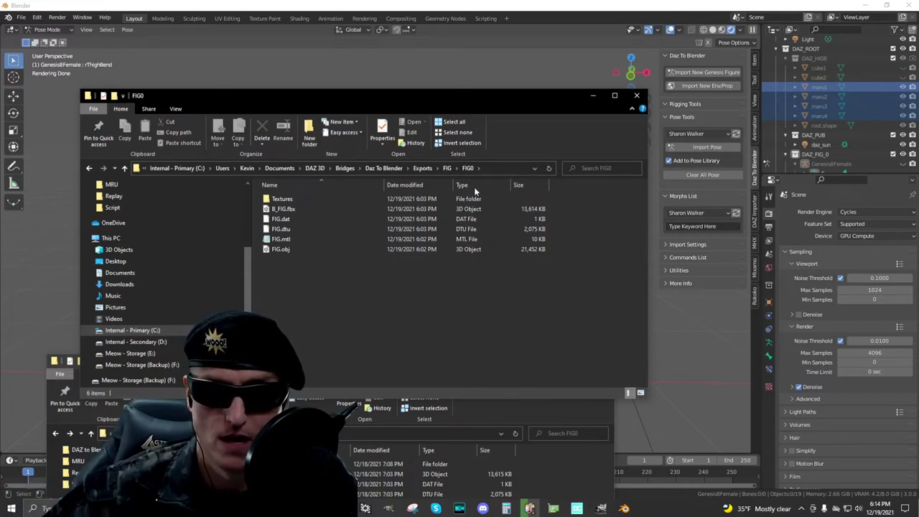
pyautogui.moveTo(459, 361); pyautogui.dragTo(477, 115)
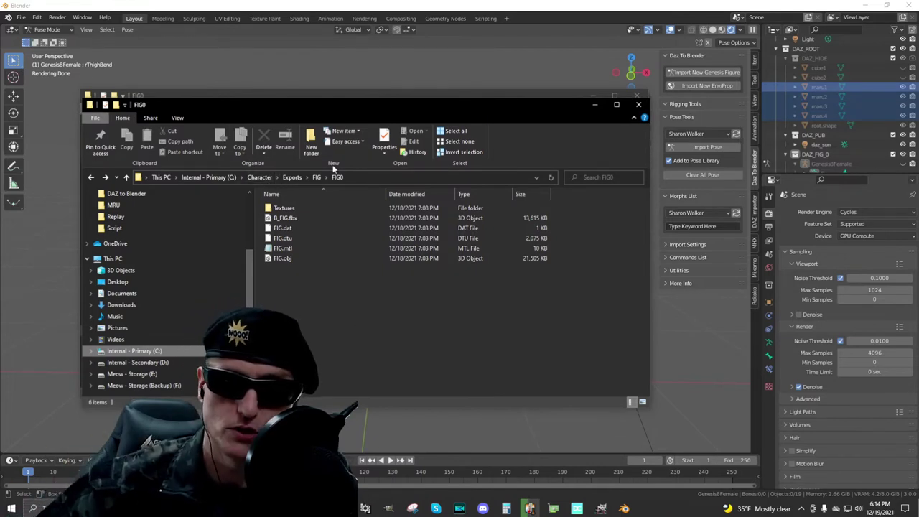
pyautogui.click(467, 93)
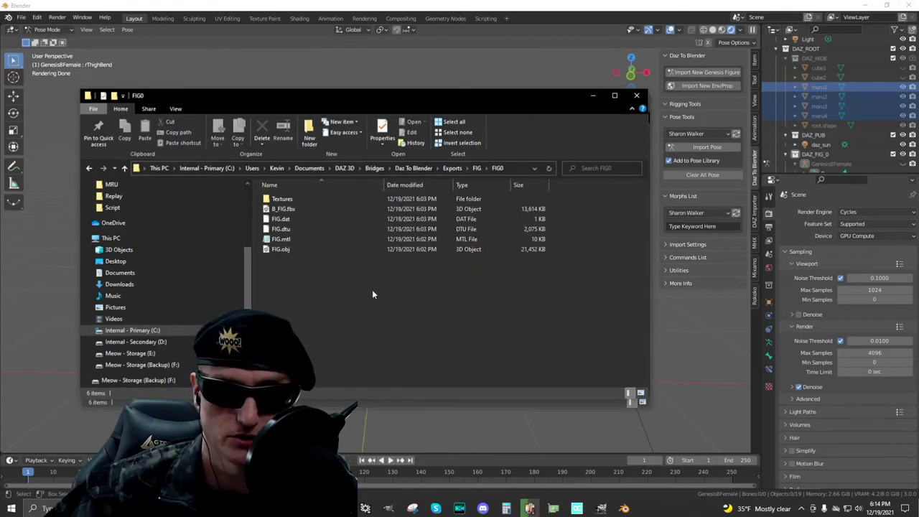
# - Save the scene as Sharon Walker.blend in C:\Character and close Blender
pyautogui.click(910, 5)
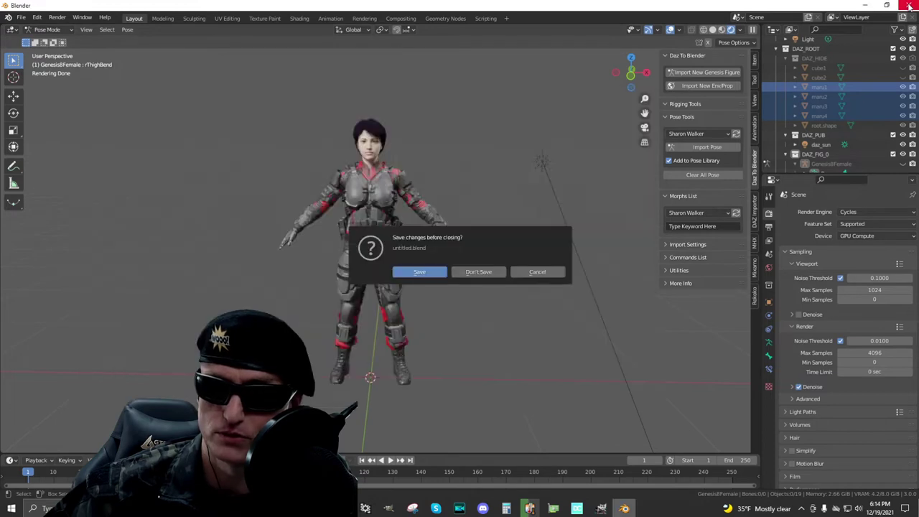
pyautogui.click(441, 272)
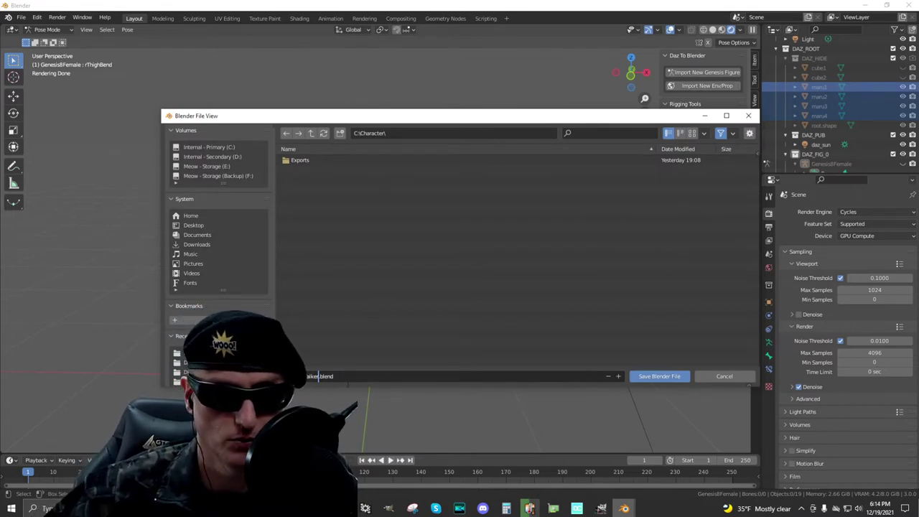
pyautogui.click(656, 378)
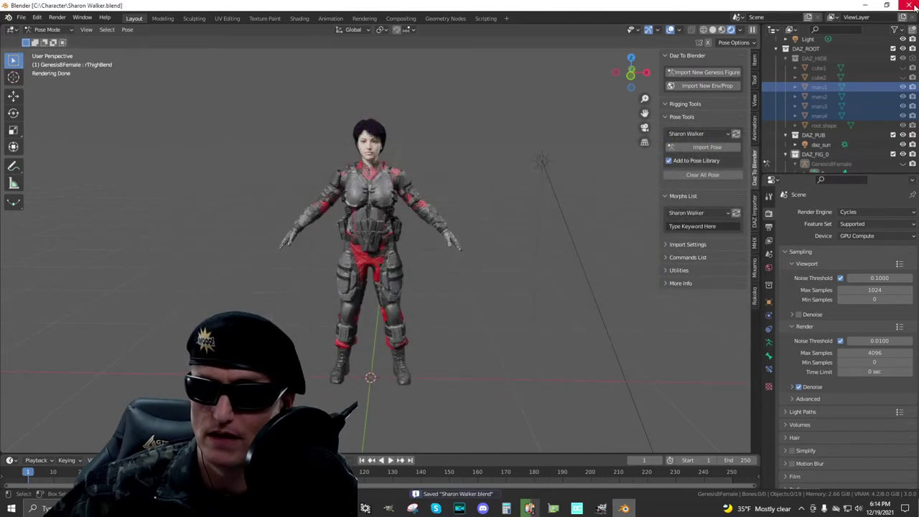
pyautogui.click(909, 5)
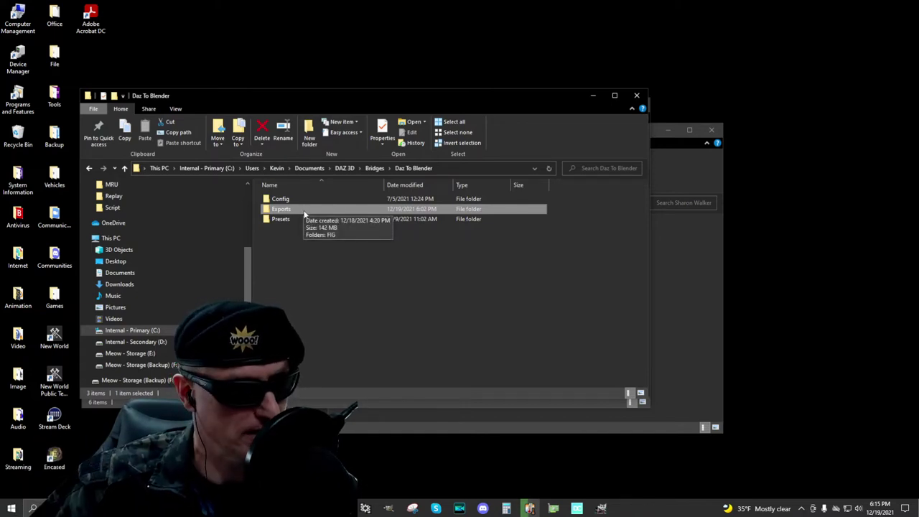
# - Delete the Exports folder from the Daz To Blender bridge directory and reopen Sharon Walker.blend from the Character folder
pyautogui.press('Delete')
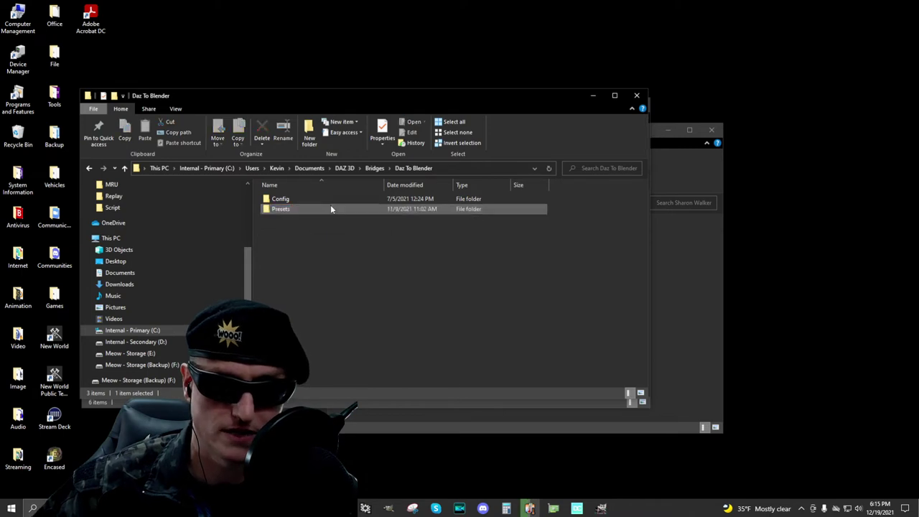
pyautogui.hotkey('alt', 'Tab')
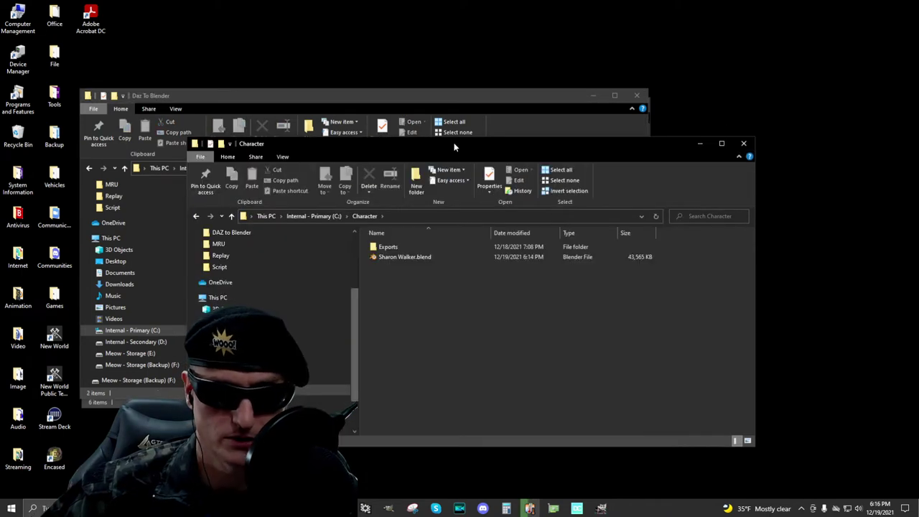
pyautogui.doubleClick(442, 256)
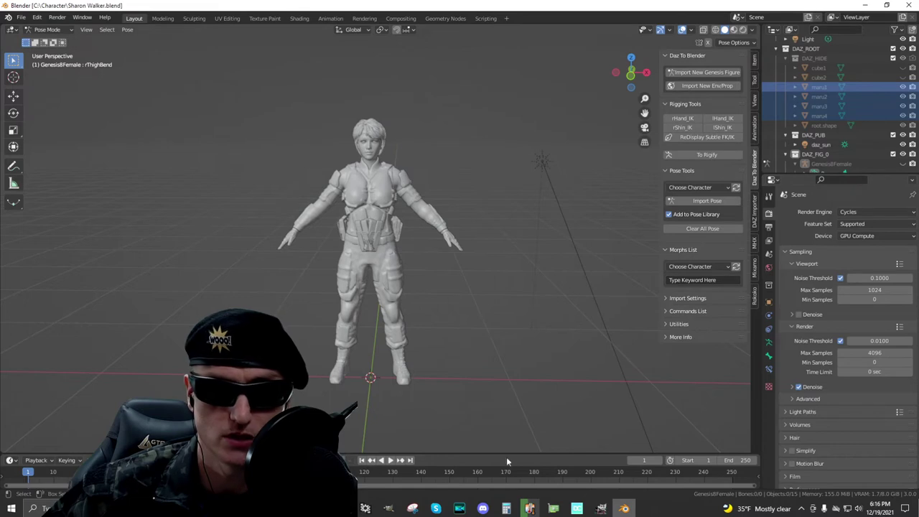
# - Switch the viewport to rendered shading to check the character's textures
pyautogui.click(744, 30)
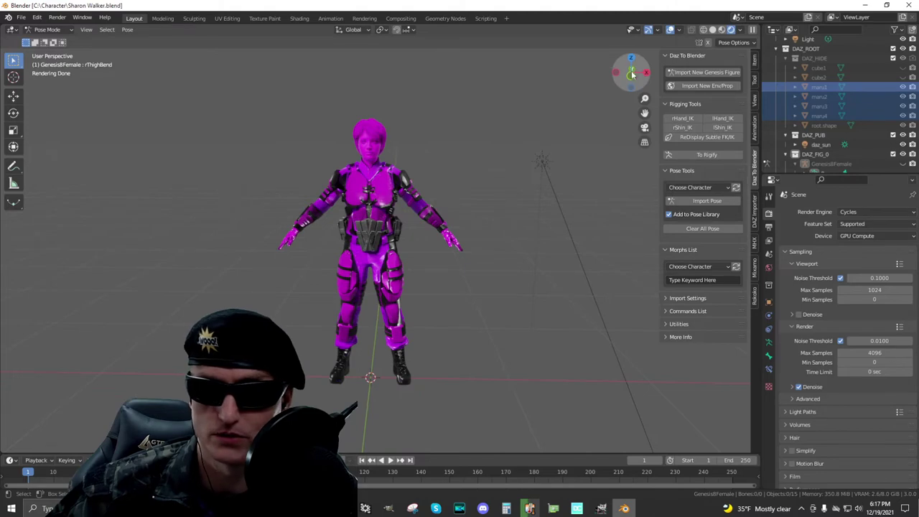
pyautogui.moveTo(630, 76)
pyautogui.mouseDown()
pyautogui.moveTo(616, 77)
pyautogui.moveTo(632, 79)
pyautogui.mouseUp()
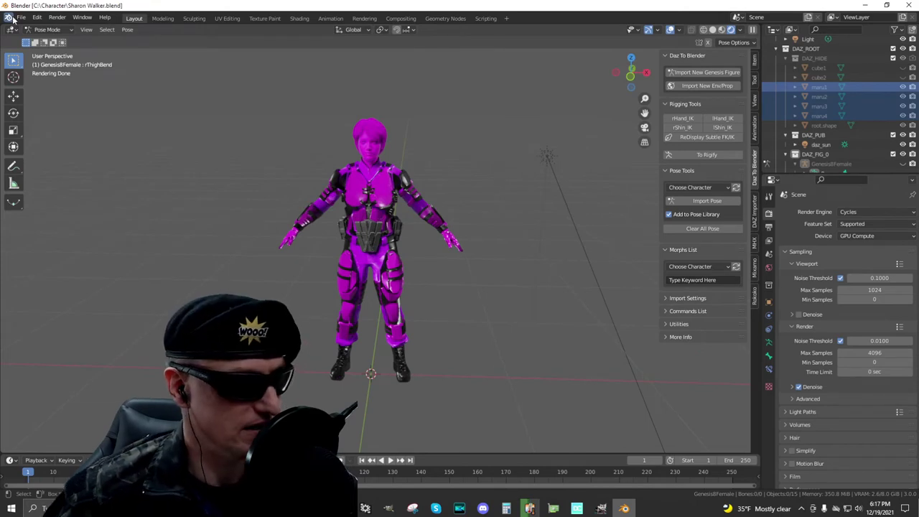
# - Find the scene's missing external files in C:\Character\Exports\FIG\FIG0\Textures
pyautogui.click(23, 19)
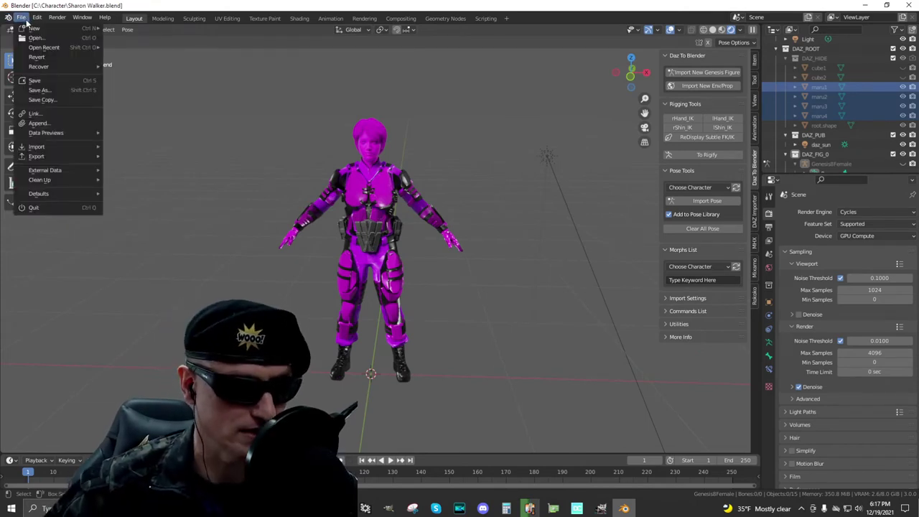
pyautogui.moveTo(37, 17)
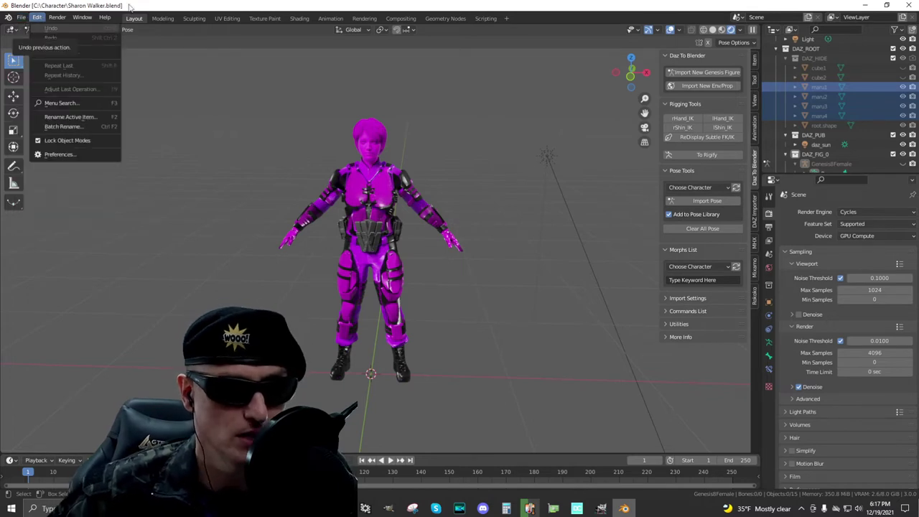
pyautogui.click(23, 19)
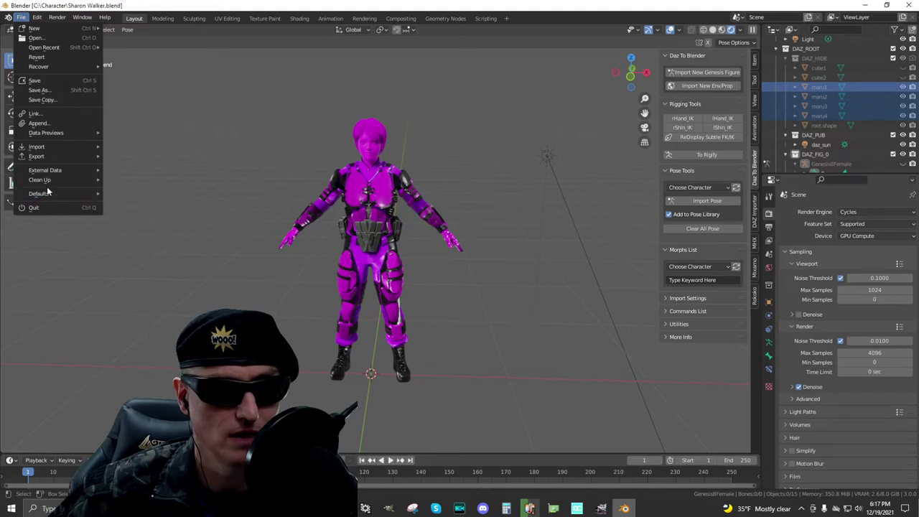
pyautogui.moveTo(59, 180)
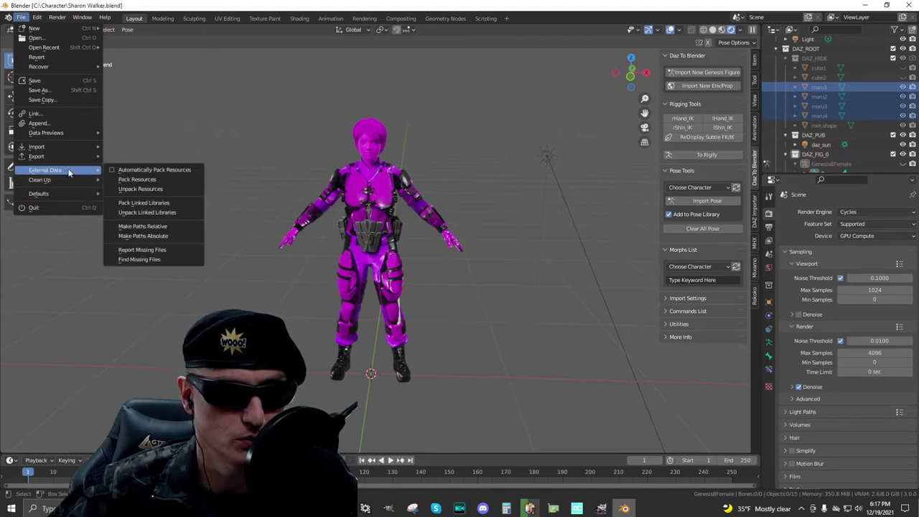
pyautogui.click(146, 260)
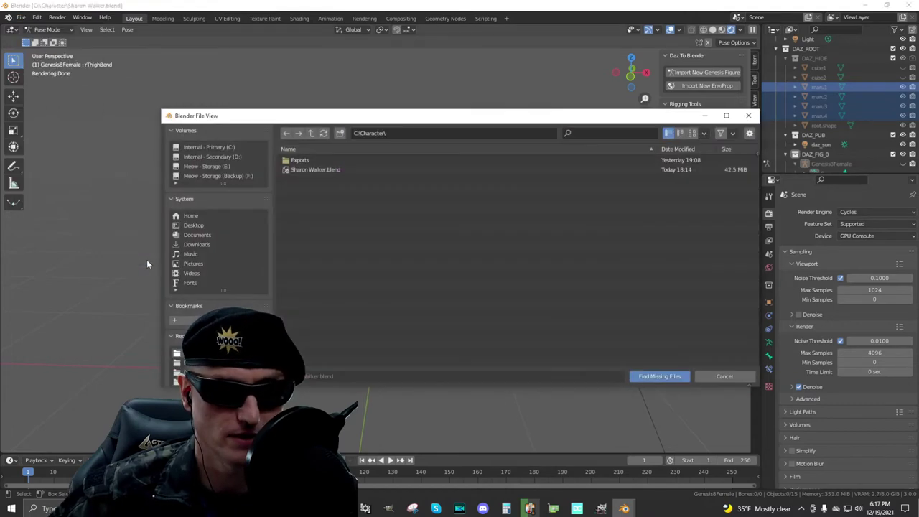
pyautogui.doubleClick(329, 160)
pyautogui.click(328, 160)
pyautogui.doubleClick(331, 162)
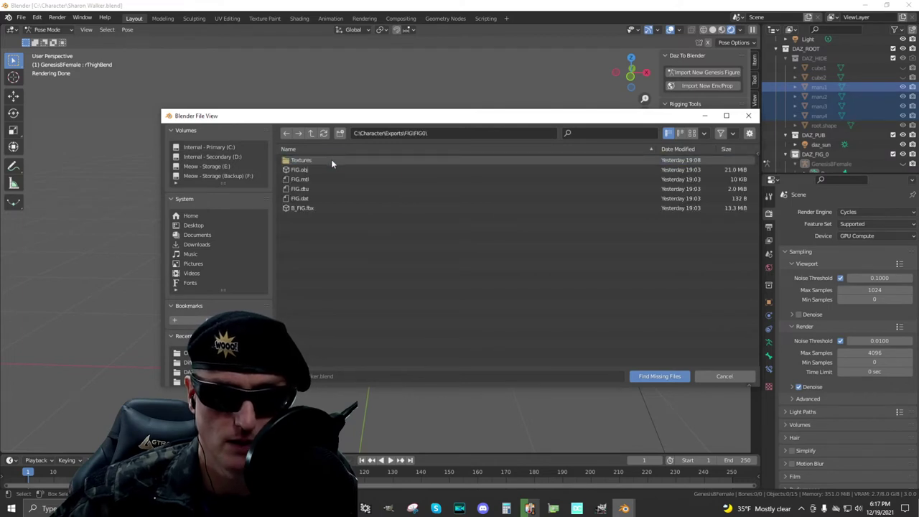
pyautogui.doubleClick(331, 161)
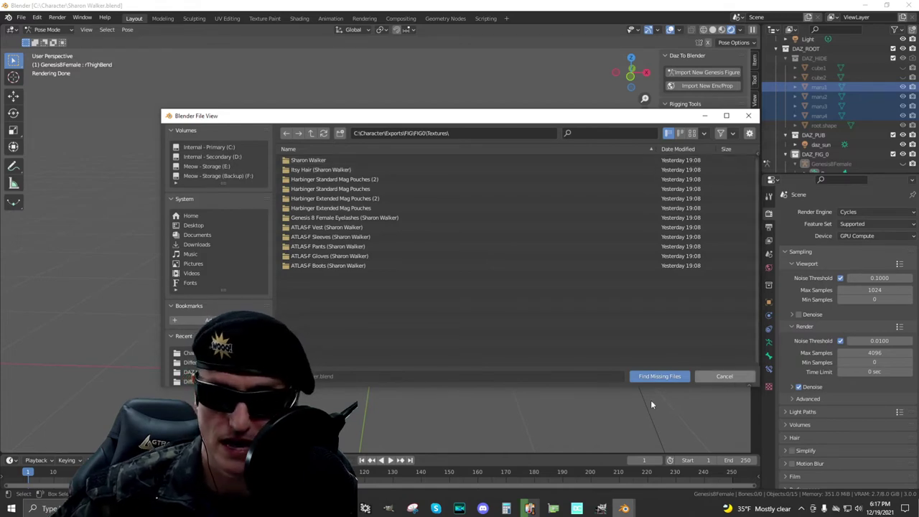
pyautogui.click(655, 378)
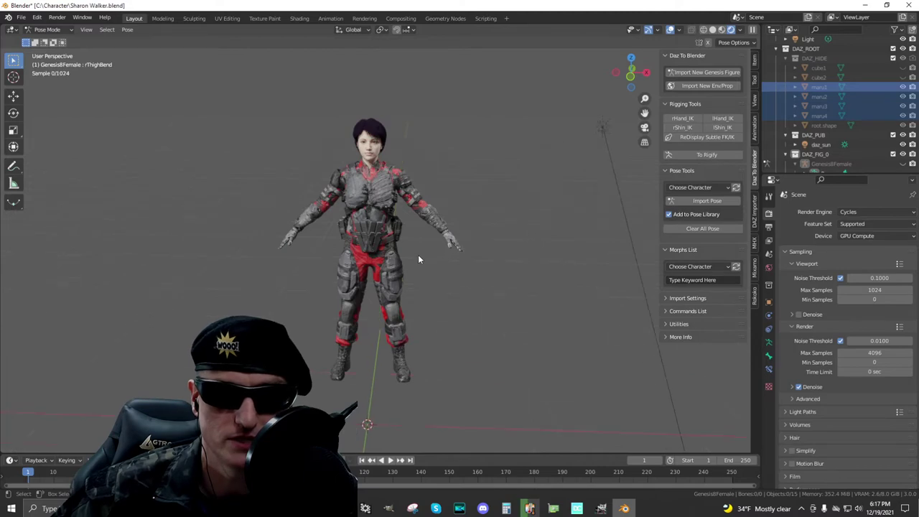
# - Switch to the Shading workspace, enlarge the Outliner and expand the Vest Female Low Poly object under DAZ_FIG_0 down to its materials
pyautogui.scroll(5, 417, 254)
pyautogui.moveTo(629, 75); pyautogui.dragTo(403, 131)
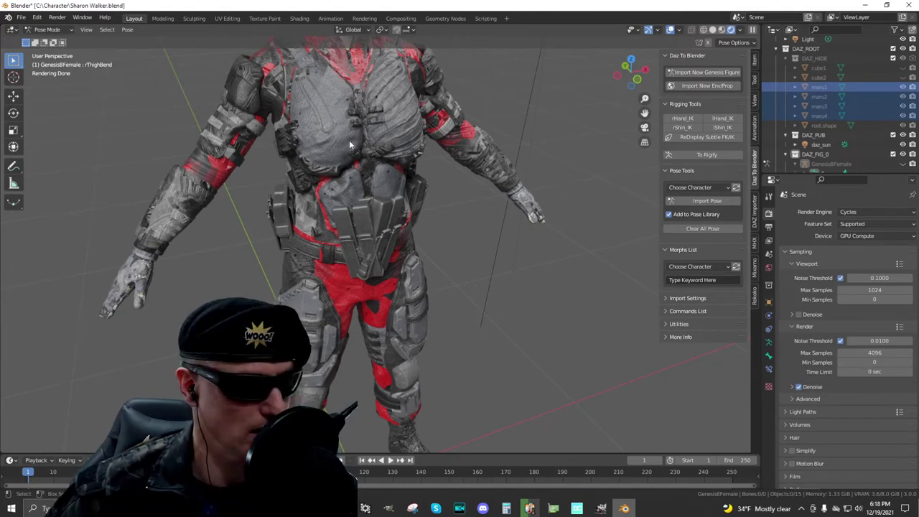
pyautogui.click(304, 20)
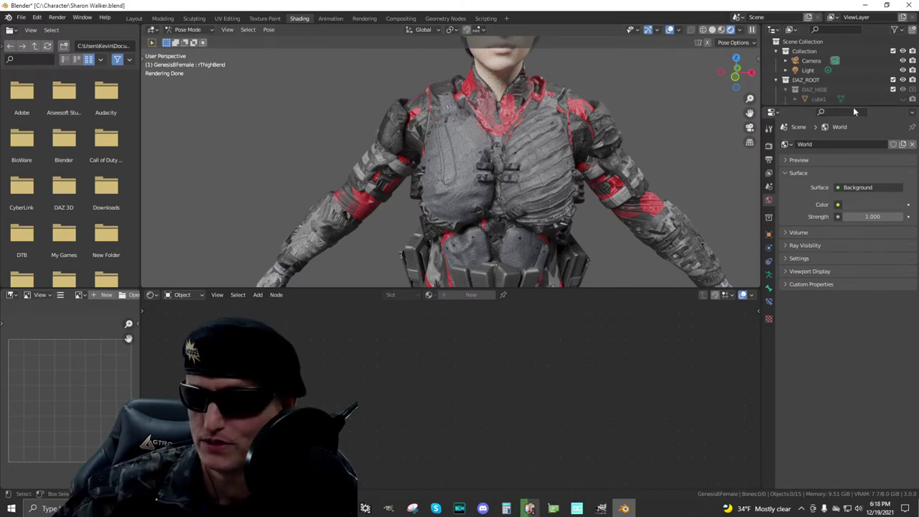
pyautogui.moveTo(854, 106); pyautogui.dragTo(852, 287)
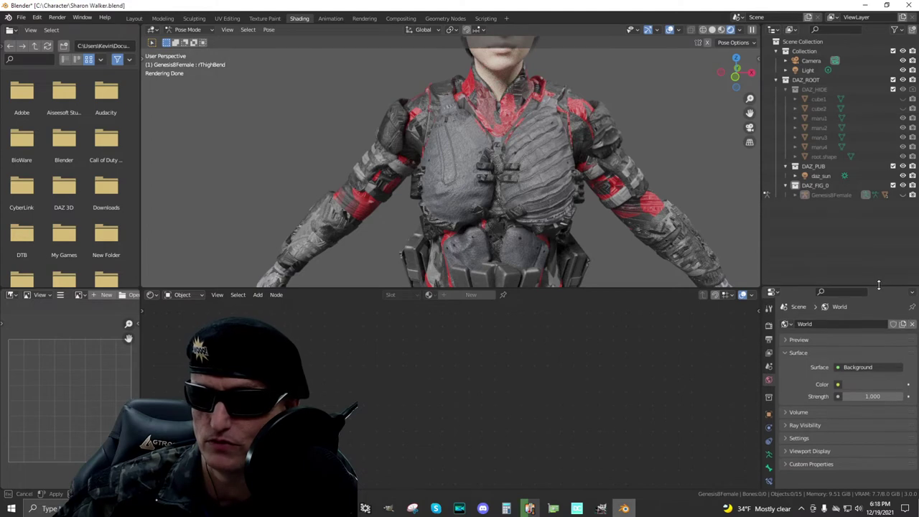
pyautogui.click(794, 195)
pyautogui.scroll(-3, 811, 219)
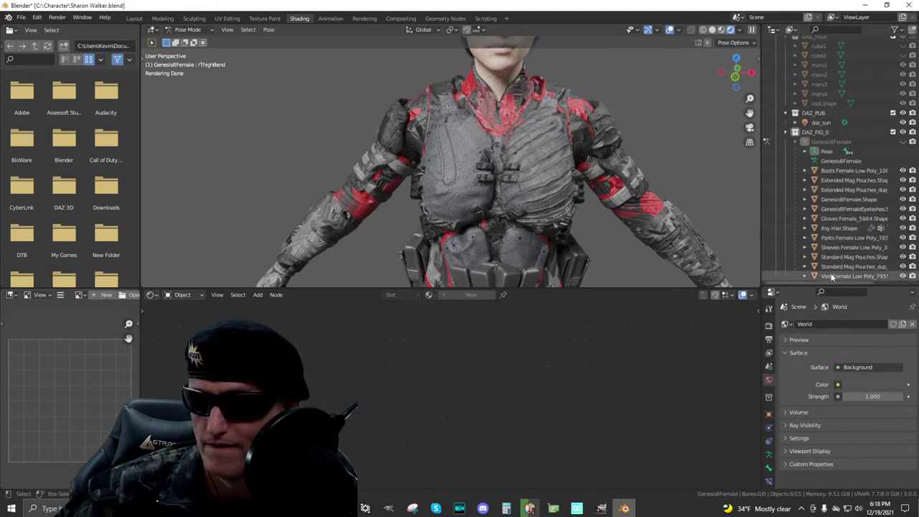
pyautogui.click(806, 276)
pyautogui.scroll(-2, 808, 271)
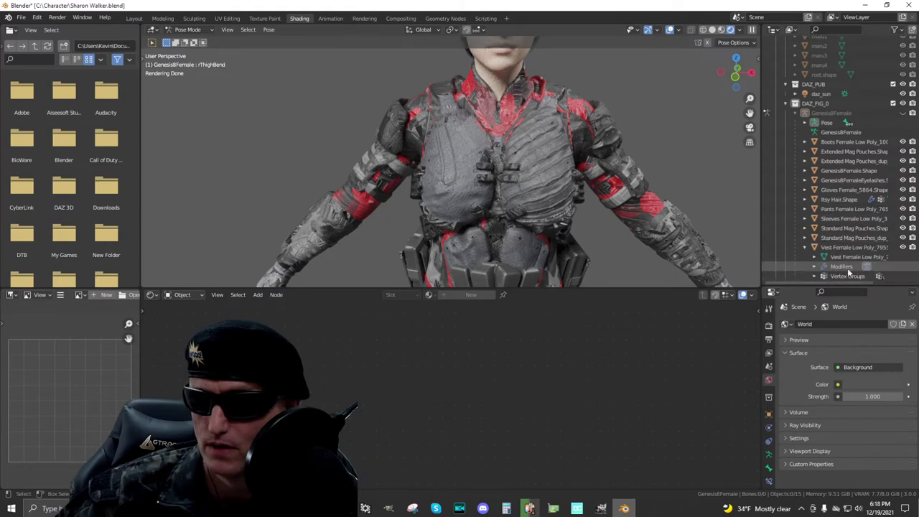
pyautogui.click(814, 257)
pyautogui.scroll(-5, 854, 240)
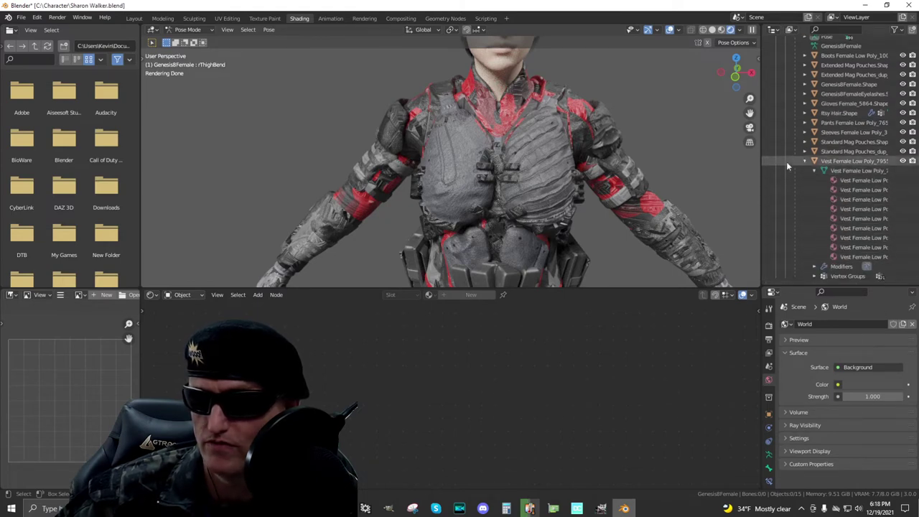
pyautogui.moveTo(761, 155); pyautogui.dragTo(641, 154)
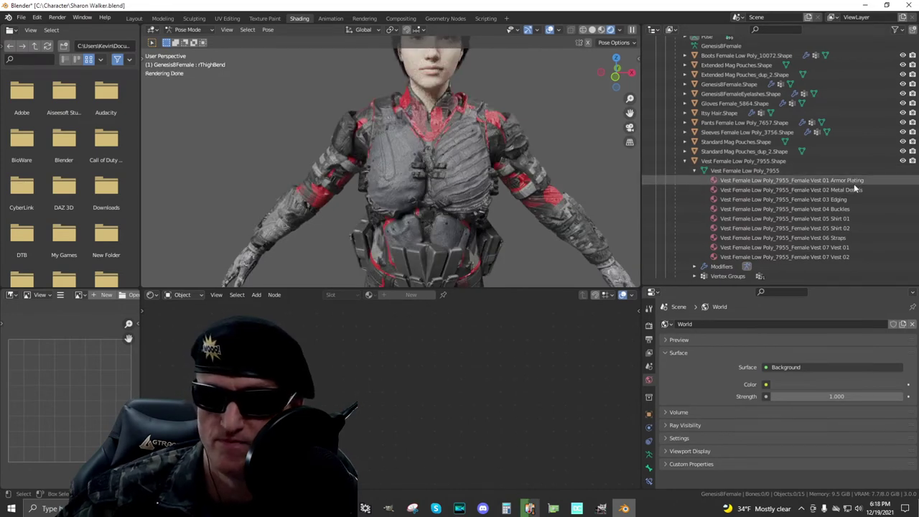
# - Return to Object Mode and select the vest's Female Vest 01 Armor Plating material to load its nodes
pyautogui.click(847, 181)
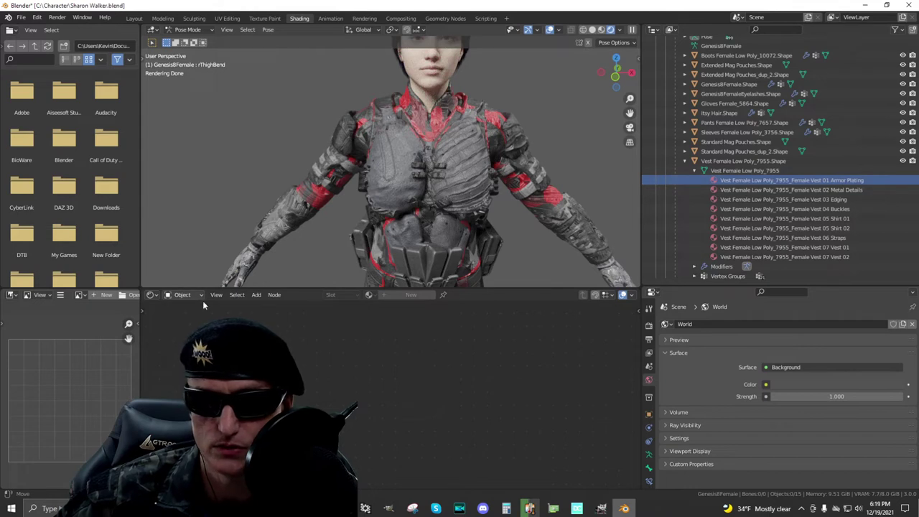
pyautogui.click(188, 30)
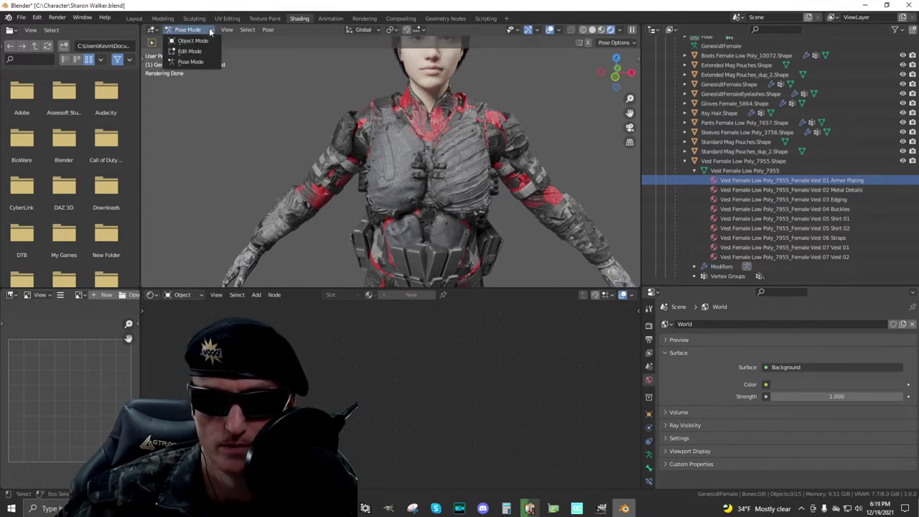
pyautogui.click(192, 41)
pyautogui.click(753, 190)
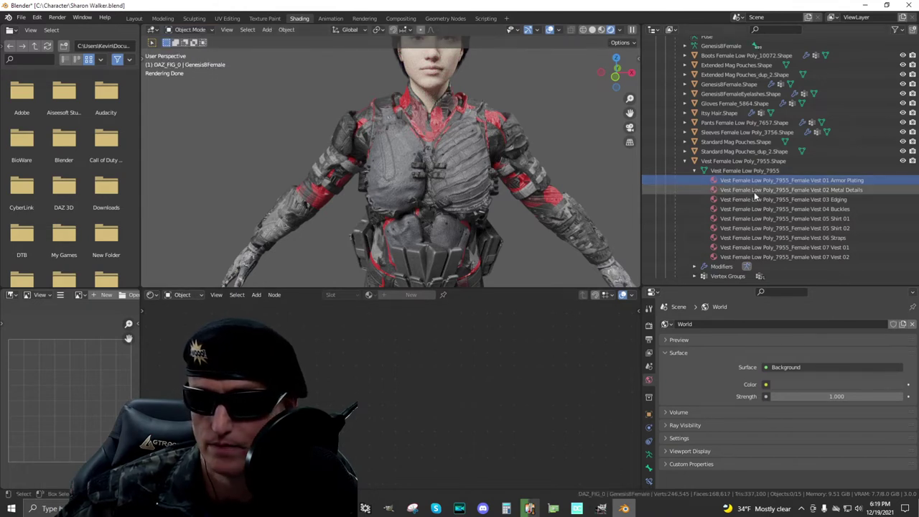
pyautogui.click(750, 180)
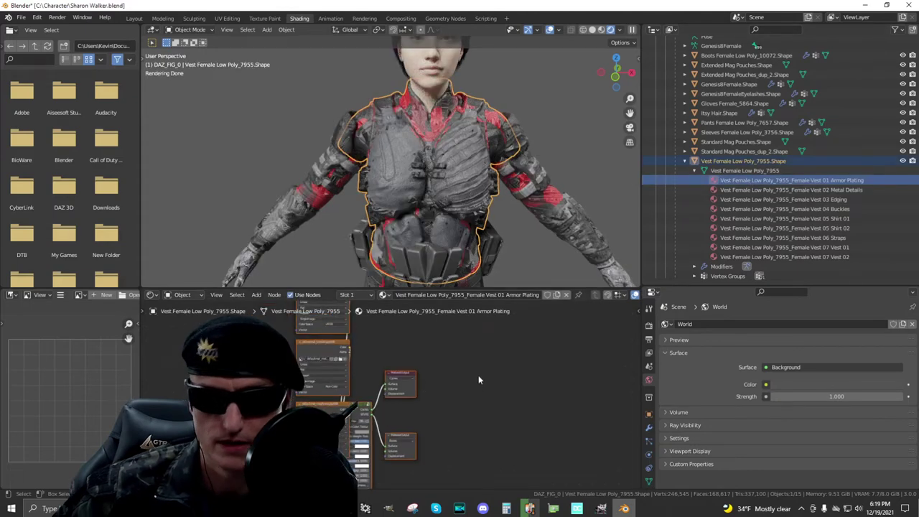
# - Move the Armor Plating material's stacked image texture nodes away from the IrayUber shader node so they no longer overlap it
pyautogui.scroll(-3, 483, 386)
pyautogui.scroll(3, 502, 388)
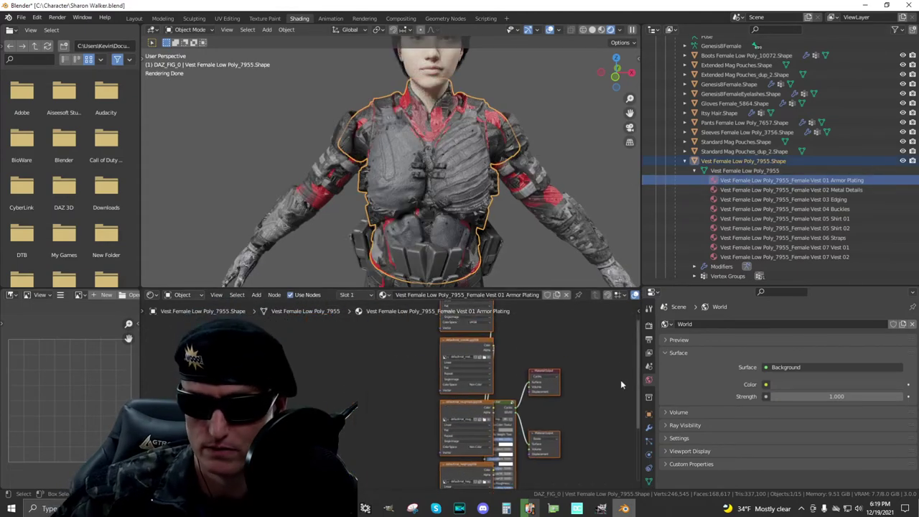
pyautogui.scroll(-4, 541, 389)
pyautogui.moveTo(388, 338); pyautogui.dragTo(431, 490)
pyautogui.click(419, 361)
pyautogui.press('s')
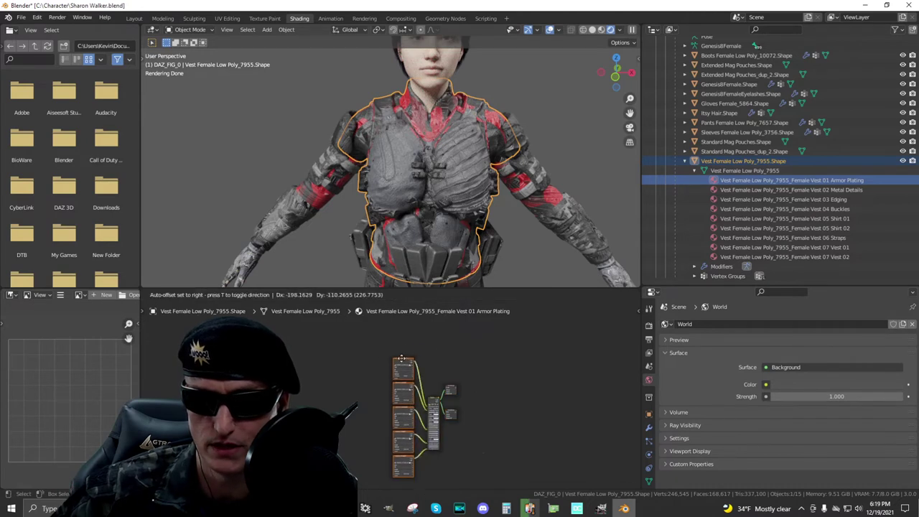
pyautogui.click(420, 365)
pyautogui.scroll(3, 475, 352)
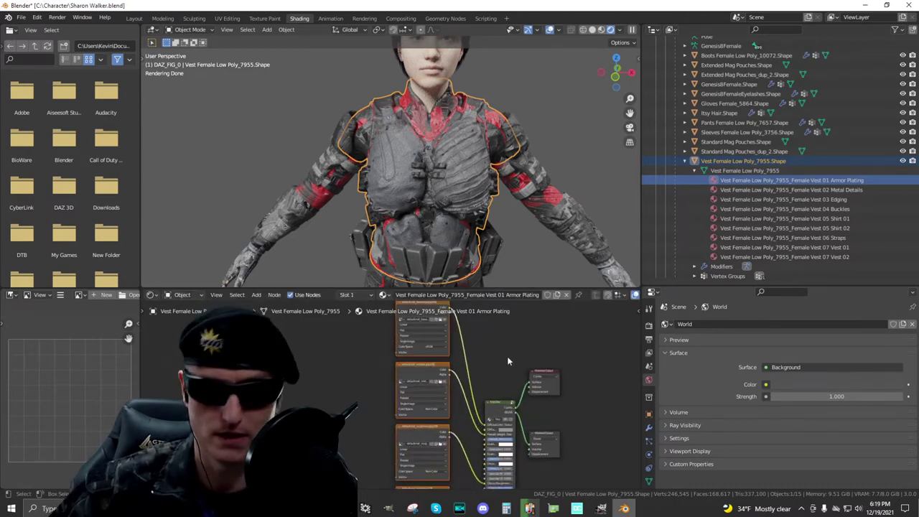
# - Replace the Armor Plating base color image with defaultmat_basecolor.jpg from the ATLAS-F Vest textures folder
pyautogui.moveTo(507, 356); pyautogui.dragTo(558, 403, button='middle')
pyautogui.scroll(2, 448, 374)
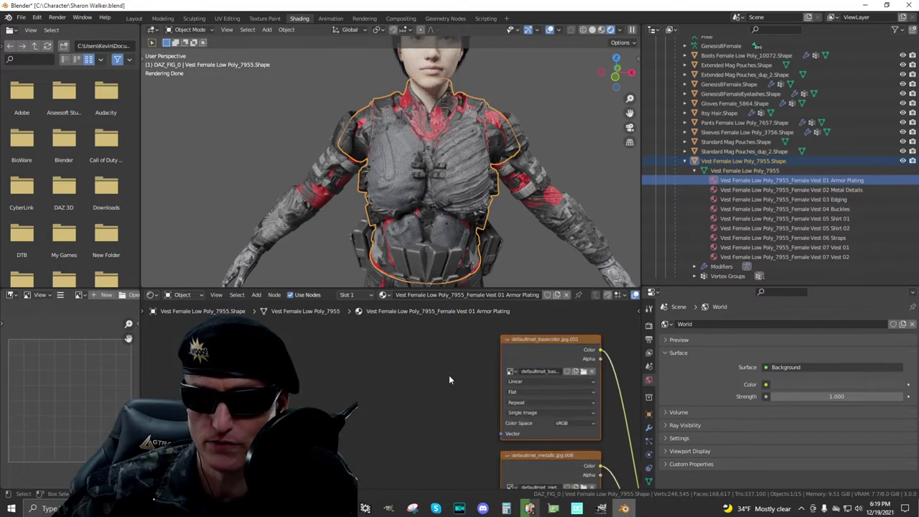
pyautogui.moveTo(449, 374); pyautogui.dragTo(340, 386, button='middle')
pyautogui.scroll(1, 413, 373)
pyautogui.click(482, 380)
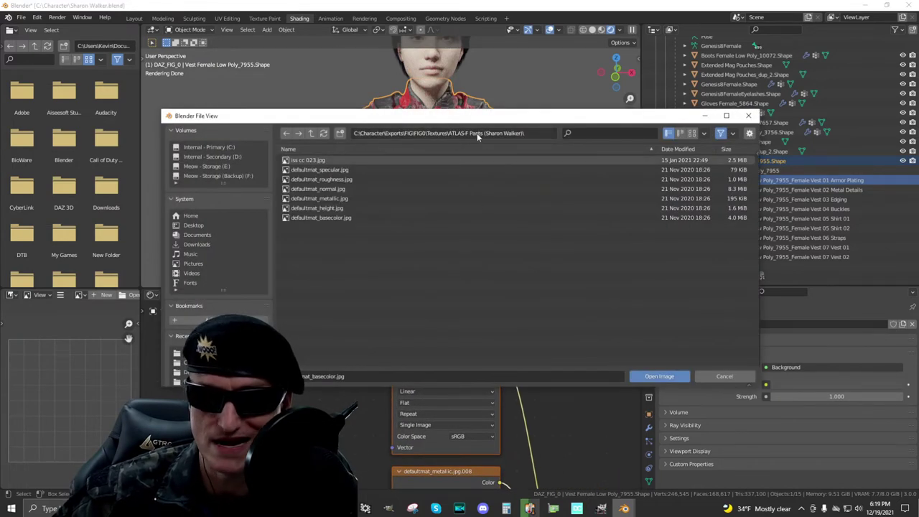
pyautogui.moveTo(504, 118); pyautogui.dragTo(502, 204)
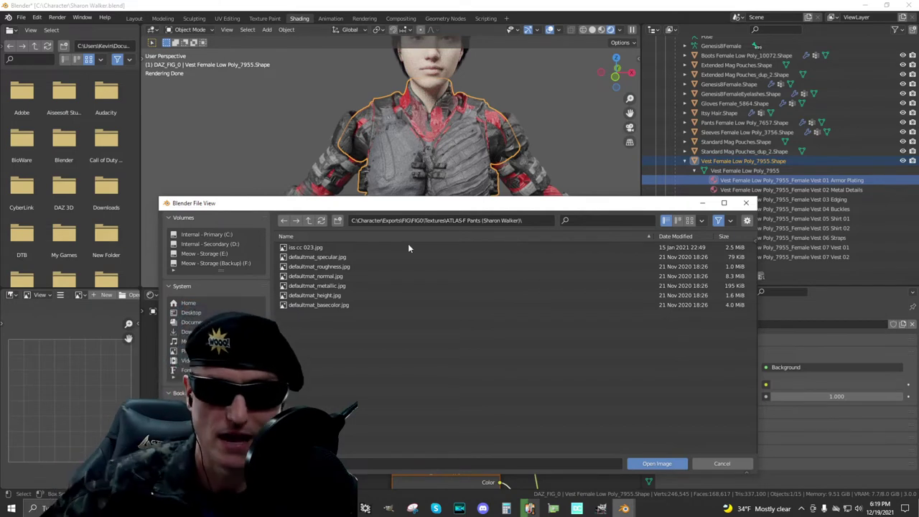
pyautogui.click(309, 220)
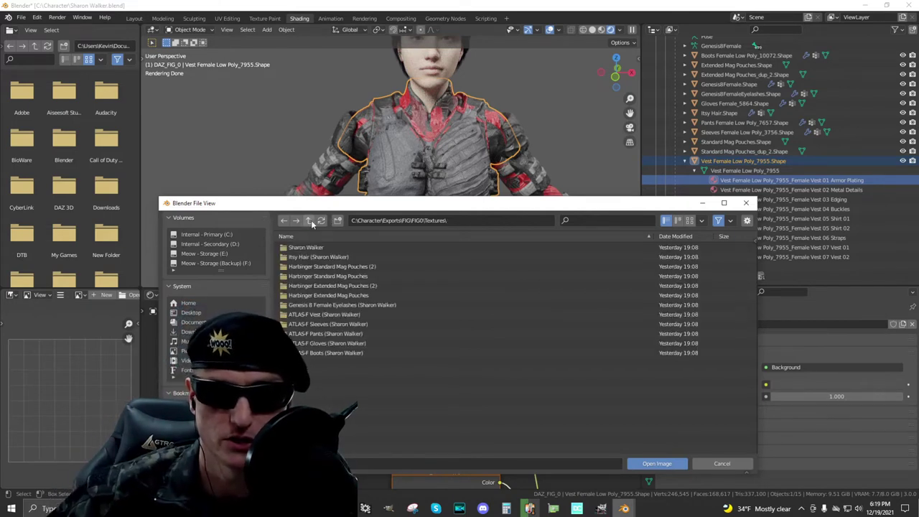
pyautogui.doubleClick(367, 315)
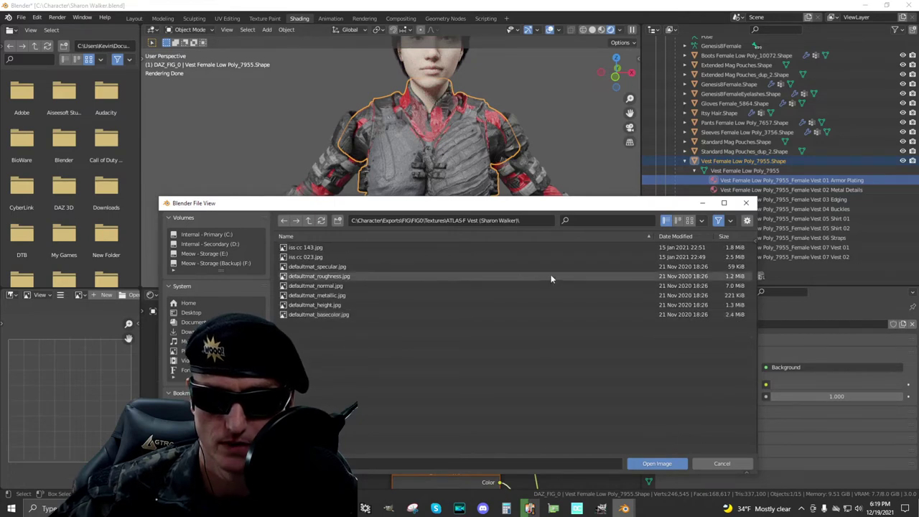
pyautogui.click(655, 464)
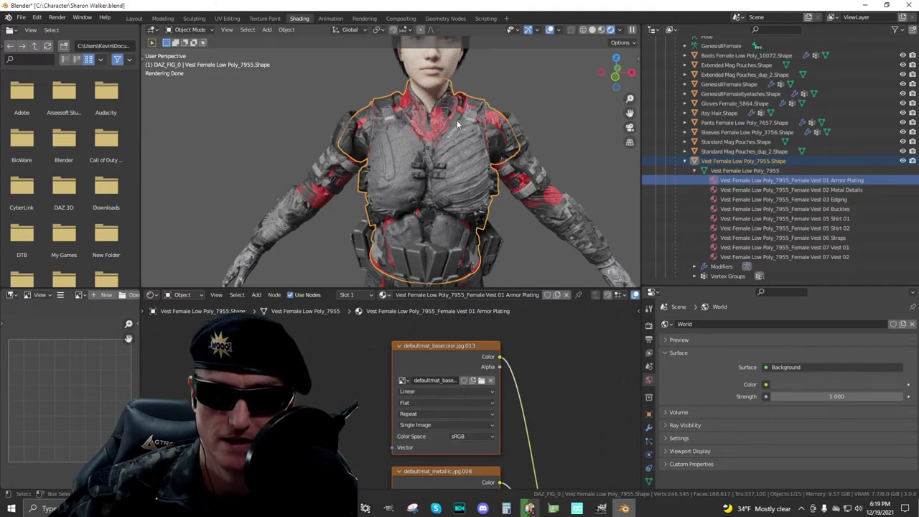
# - Replace the Armor Plating metallic image with defaultmat_metallic.jpg from the ATLAS-F Vest textures folder
pyautogui.scroll(-2, 445, 403)
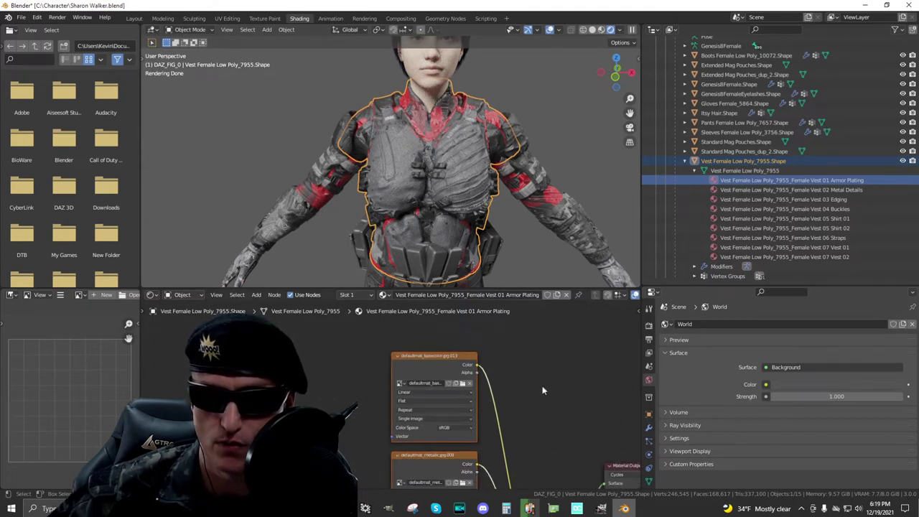
pyautogui.keyDown('shift'); pyautogui.scroll(-5, 488, 431); pyautogui.keyUp('shift')
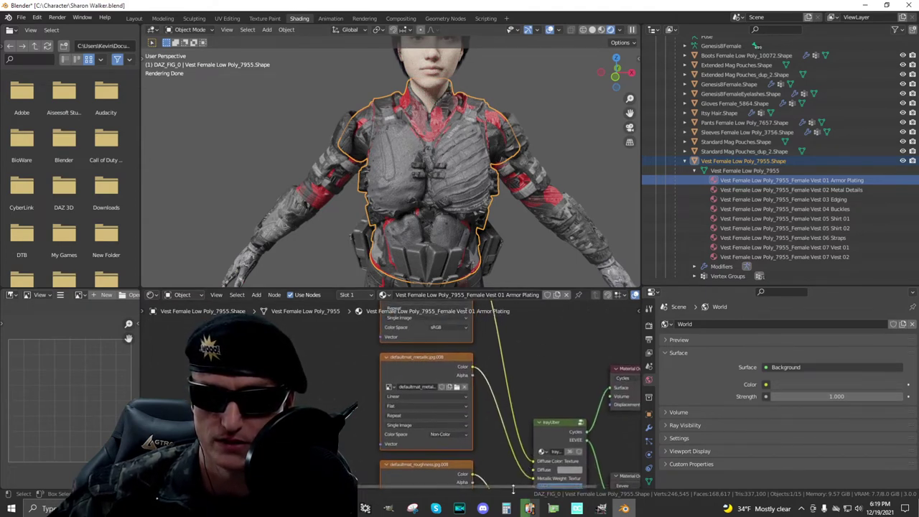
pyautogui.click(463, 386)
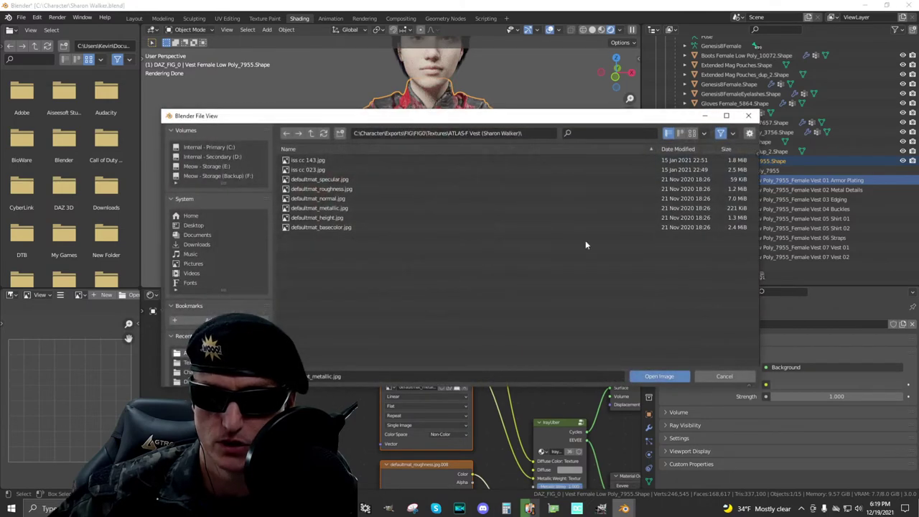
pyautogui.click(311, 133)
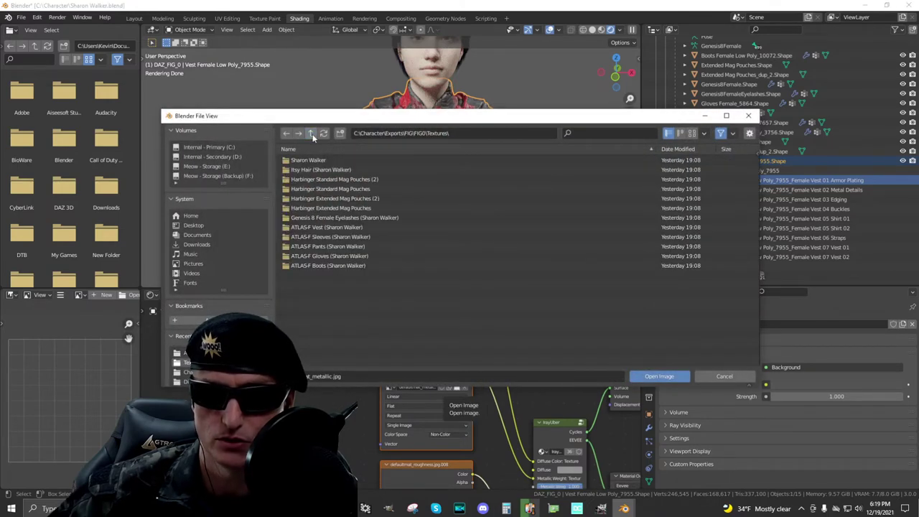
pyautogui.doubleClick(370, 228)
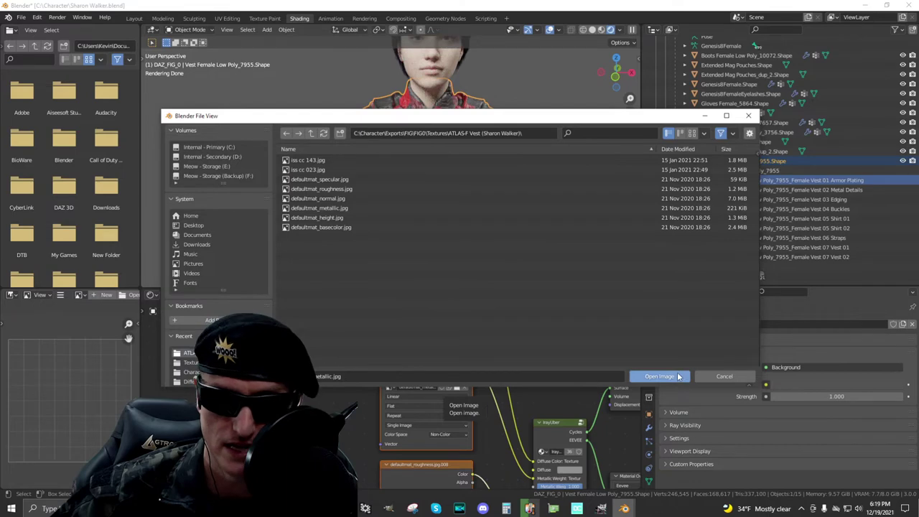
pyautogui.click(678, 376)
# - Reload the Armor Plating roughness node's image from defaultmat_roughness.jpg in the ATLAS-F Vest textures folder
pyautogui.keyDown('shift'); pyautogui.scroll(-3, 564, 441); pyautogui.keyUp('shift')
pyautogui.scroll(-1, 564, 442)
pyautogui.click(452, 389)
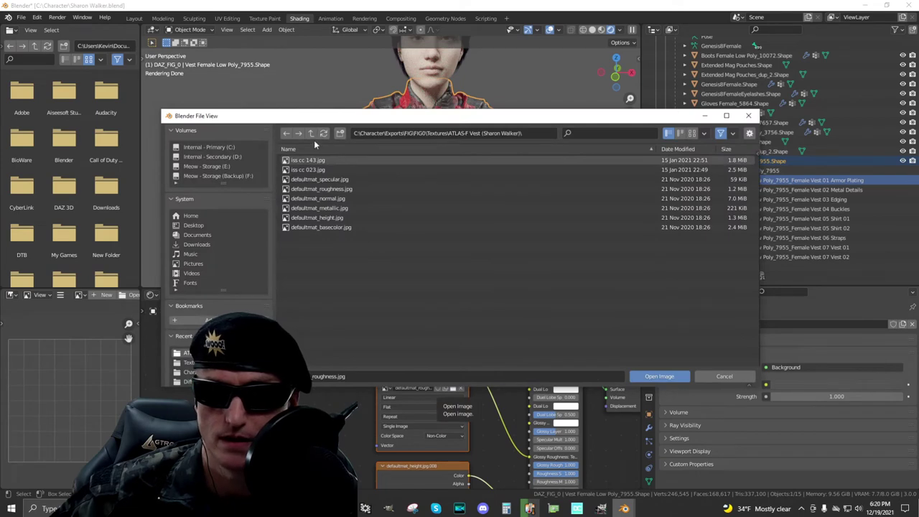
pyautogui.click(652, 376)
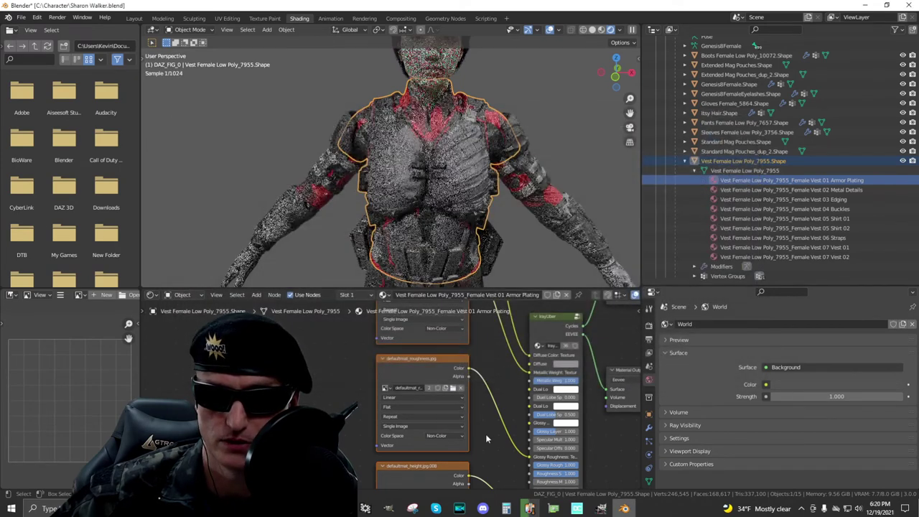
# - Replace the Armor Plating height image used for bump strength with defaultmat_height.jpg from the ATLAS-F Vest textures folder
pyautogui.keyDown('shift'); pyautogui.scroll(-5, 493, 431); pyautogui.keyUp('shift')
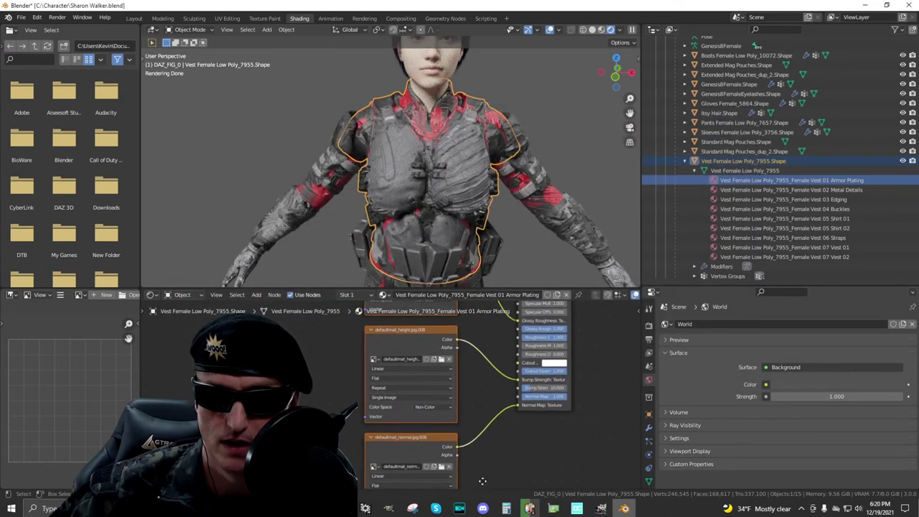
pyautogui.click(442, 361)
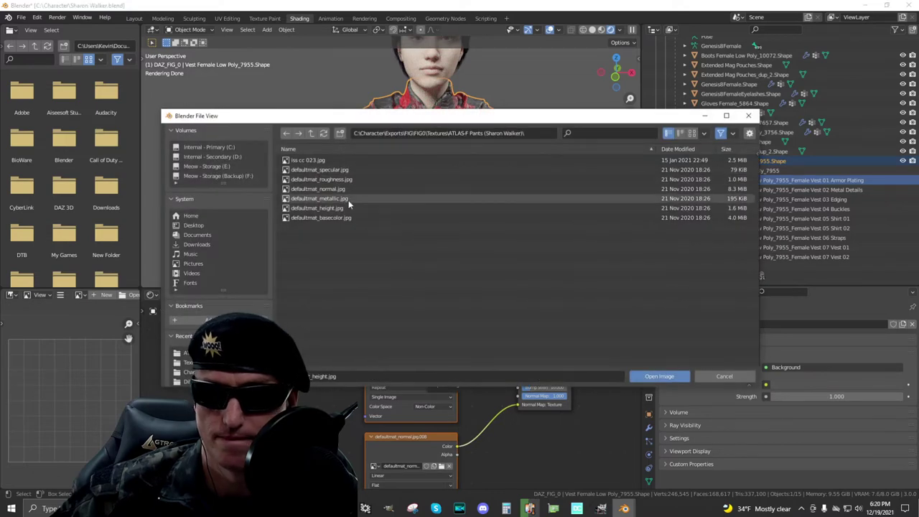
pyautogui.click(311, 132)
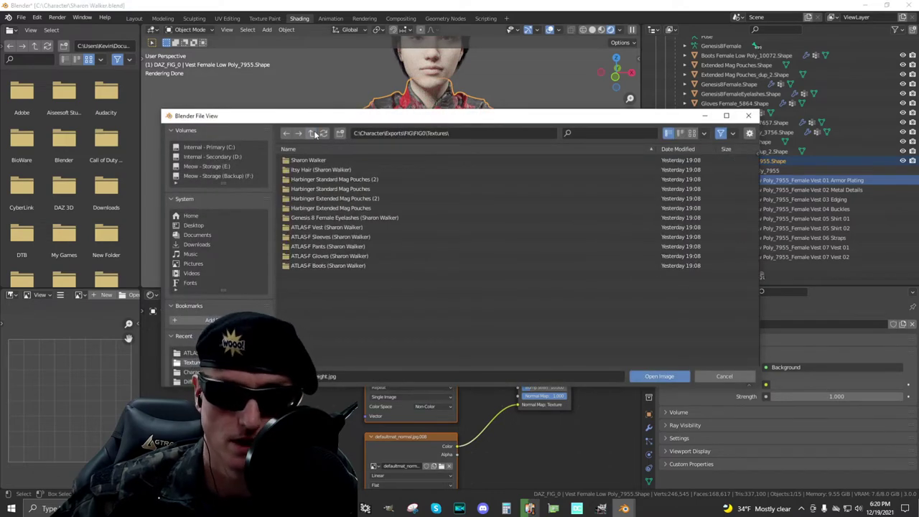
pyautogui.click(388, 228)
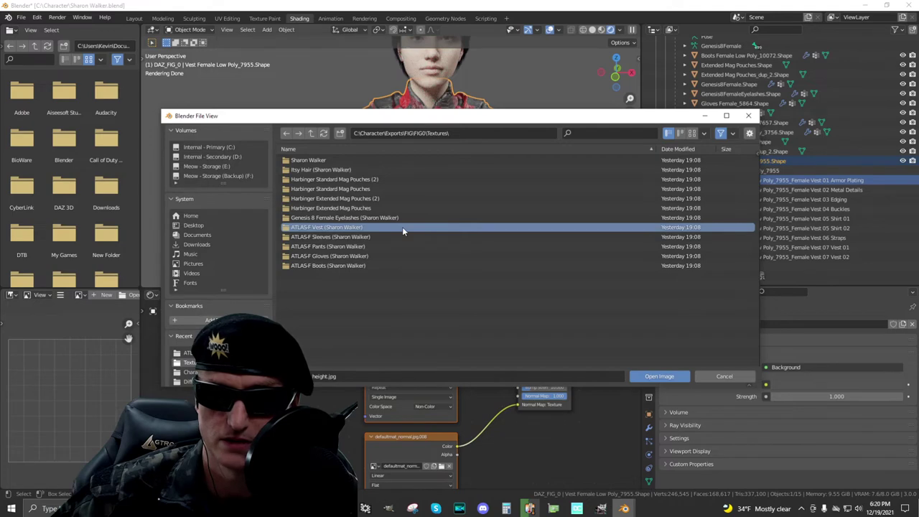
# - Load defaultmat_height.jpg and defaultmat_normal.jpg from the ATLAS-F Vest texture folder into the vest Armor Plating material's height and normal image nodes
pyautogui.doubleClick(402, 227)
pyautogui.click(659, 376)
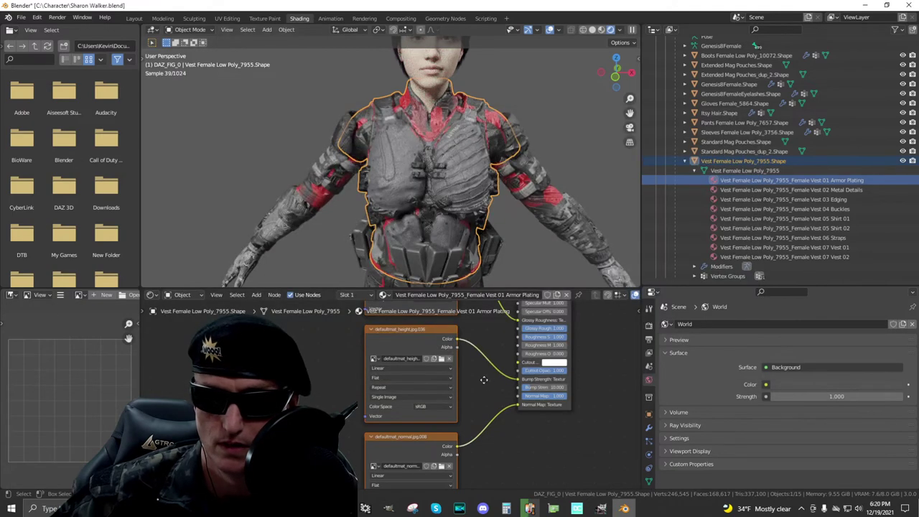
pyautogui.keyDown('shift'); pyautogui.scroll(-4, 482, 438); pyautogui.keyUp('shift')
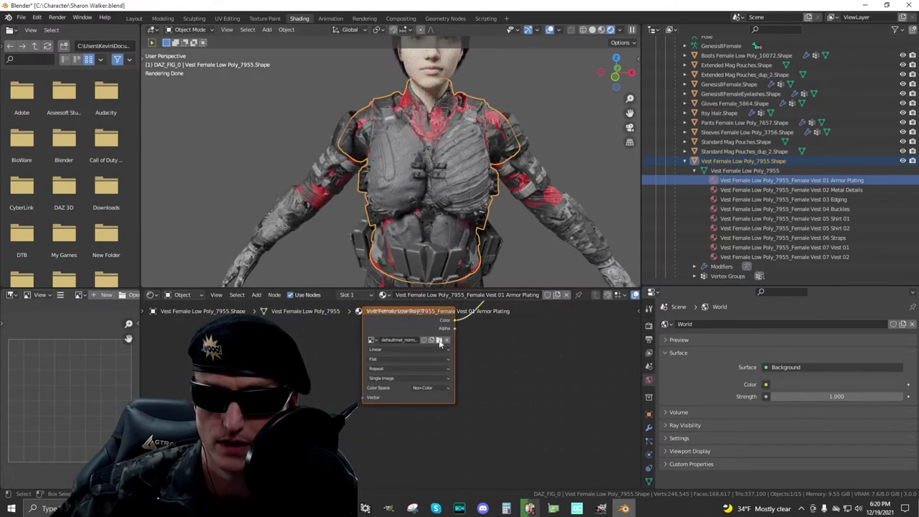
pyautogui.click(439, 342)
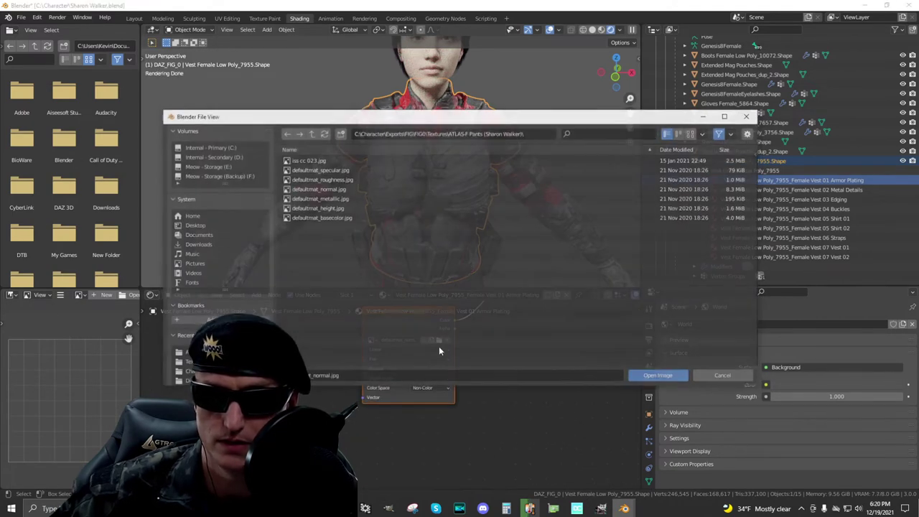
pyautogui.click(312, 136)
pyautogui.click(396, 227)
pyautogui.click(672, 375)
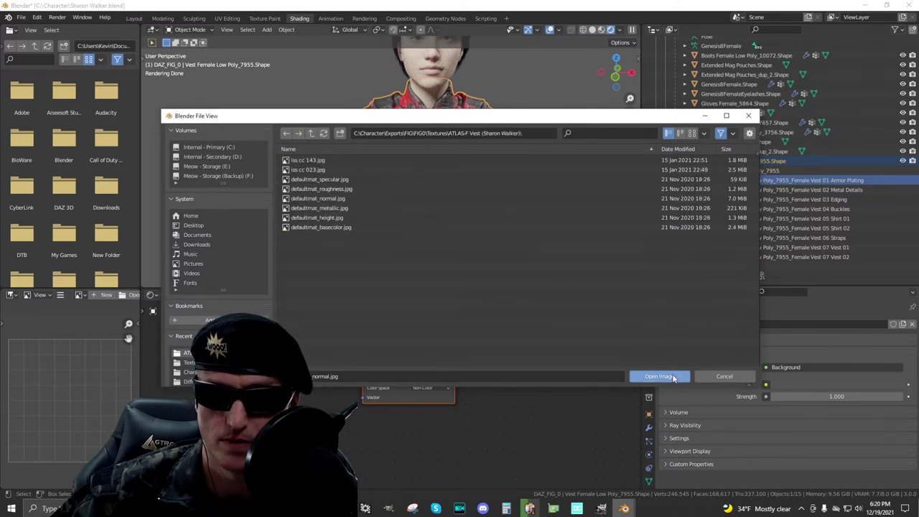
pyautogui.click(675, 378)
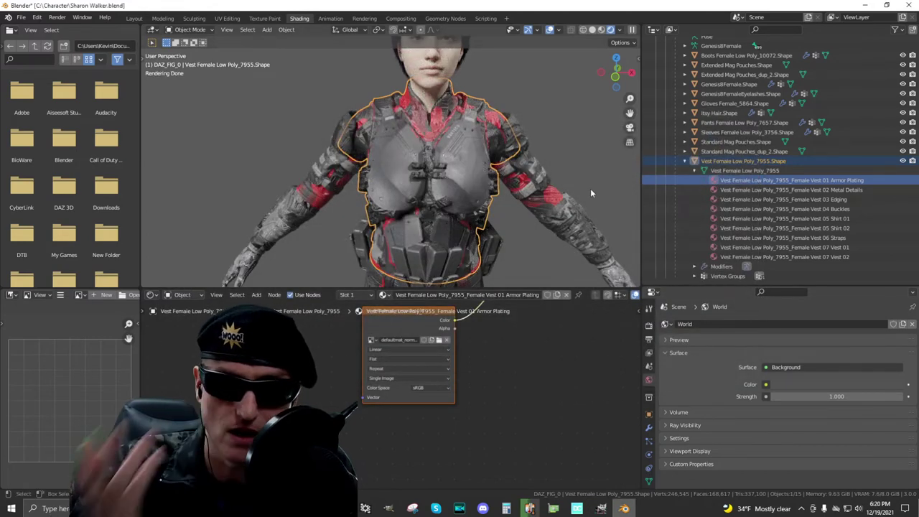
# - Set the 3D viewport shading to rendered mode
pyautogui.moveTo(616, 78)
pyautogui.mouseDown()
pyautogui.moveTo(588, 78)
pyautogui.moveTo(619, 75)
pyautogui.mouseUp()
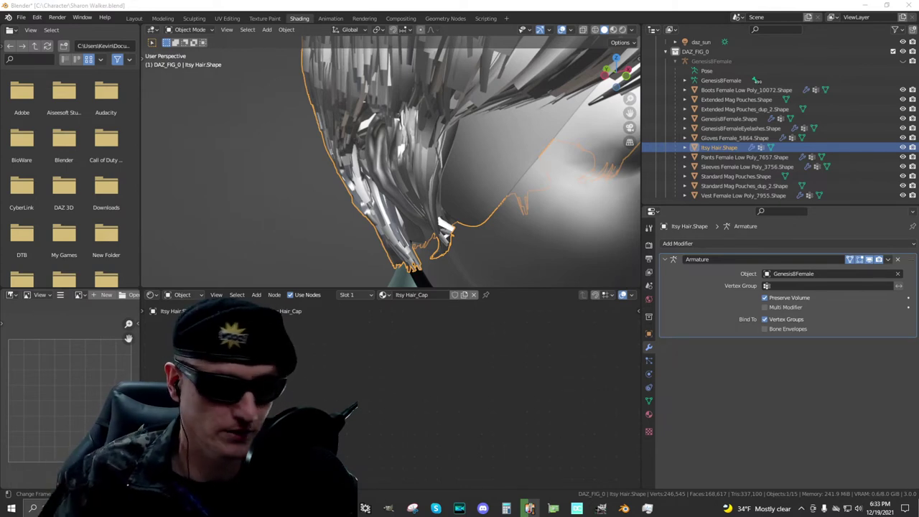
pyautogui.click(624, 32)
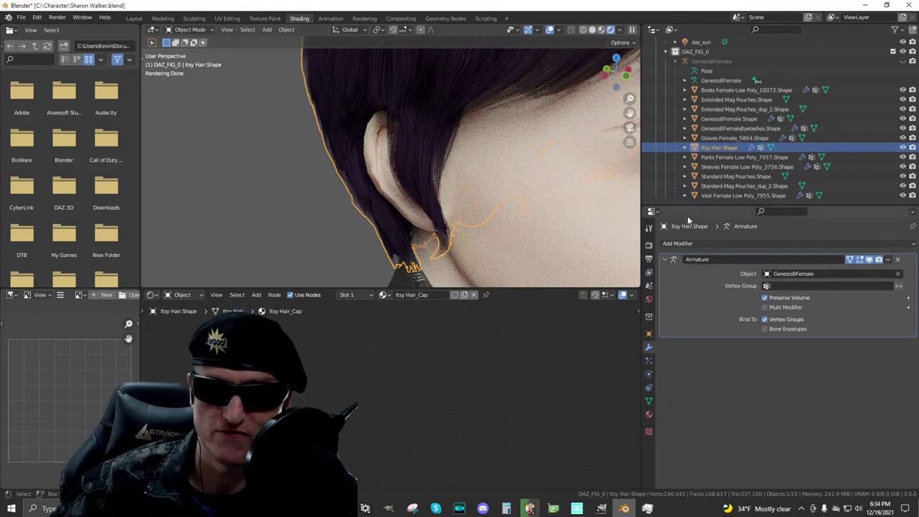
# - Turn off Adaptive Subdivision in the Subdivision modifier of Genesis8Female.Shape
pyautogui.click(752, 119)
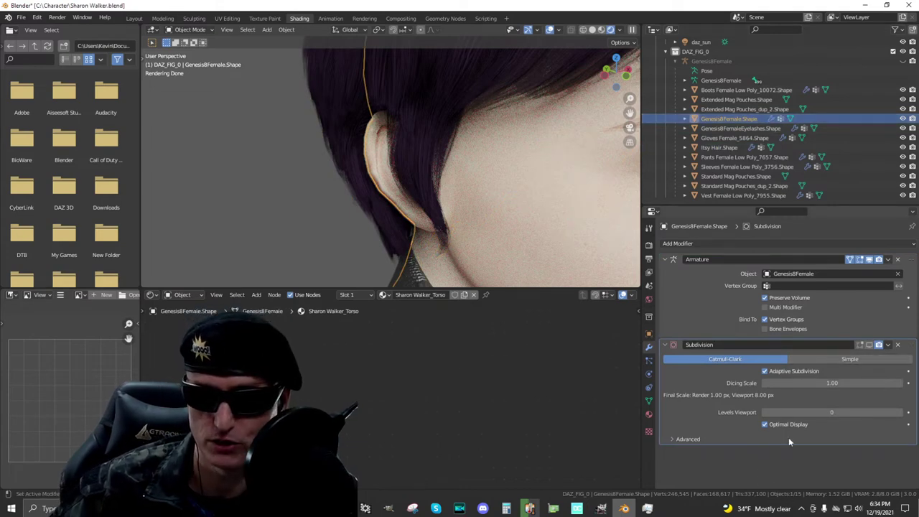
pyautogui.click(764, 371)
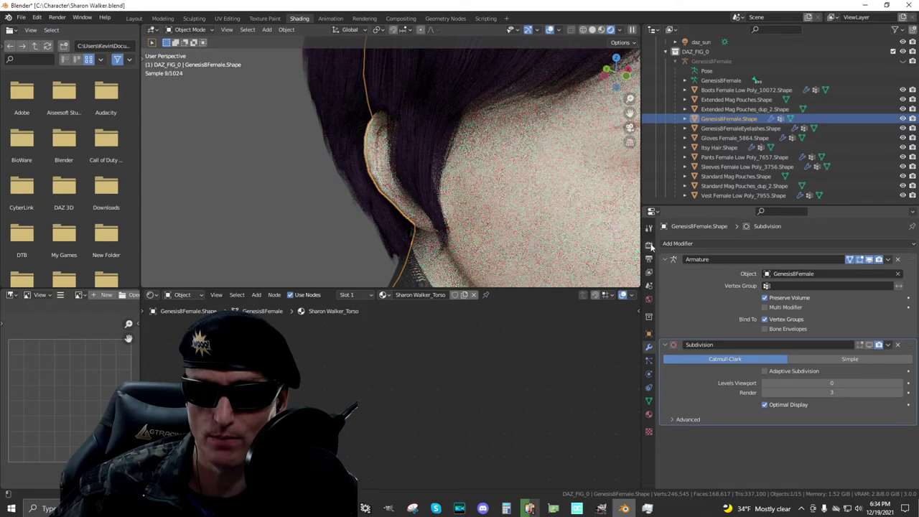
# - Switch the Cycles feature set to Supported and back to Experimental
pyautogui.click(649, 245)
pyautogui.click(831, 255)
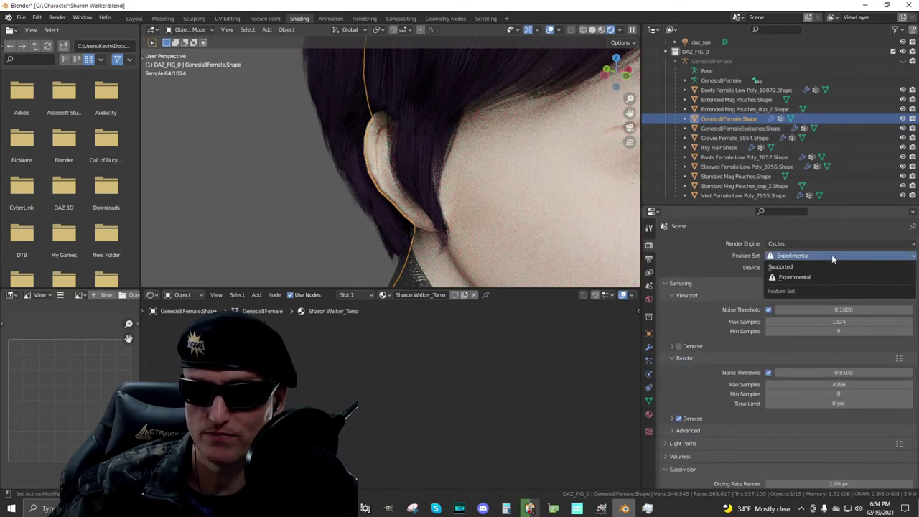
pyautogui.click(825, 268)
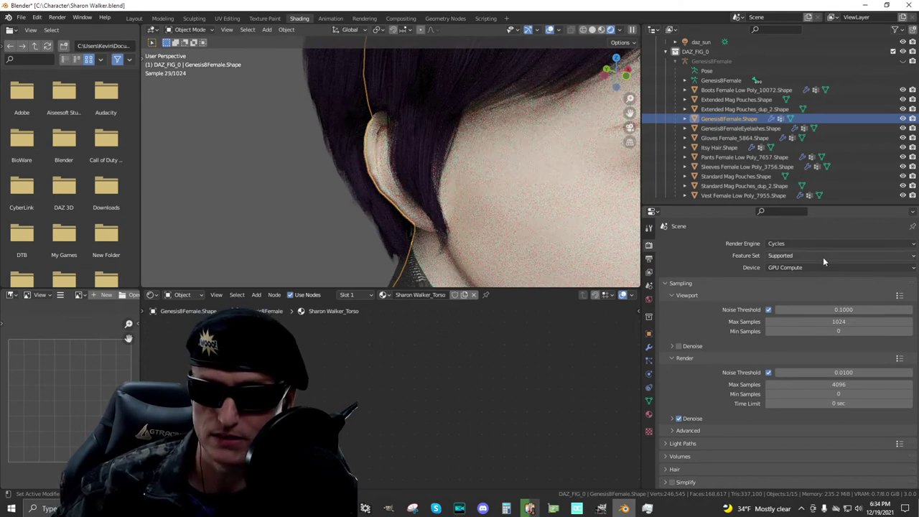
pyautogui.click(829, 255)
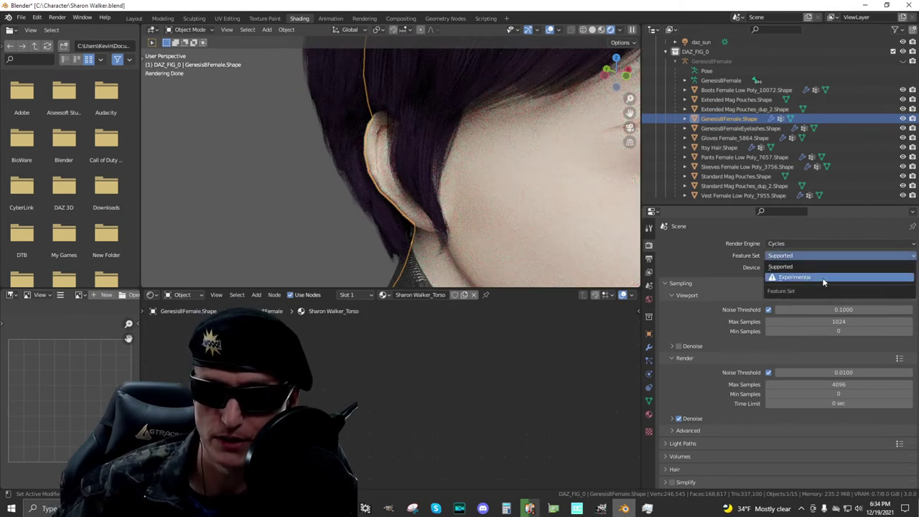
pyautogui.click(823, 279)
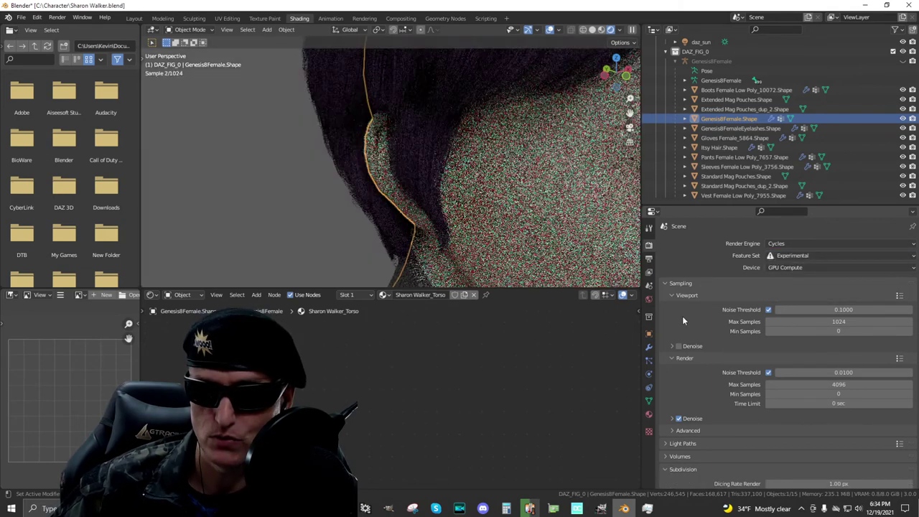
pyautogui.scroll(-2, 688, 373)
pyautogui.scroll(-4, 688, 374)
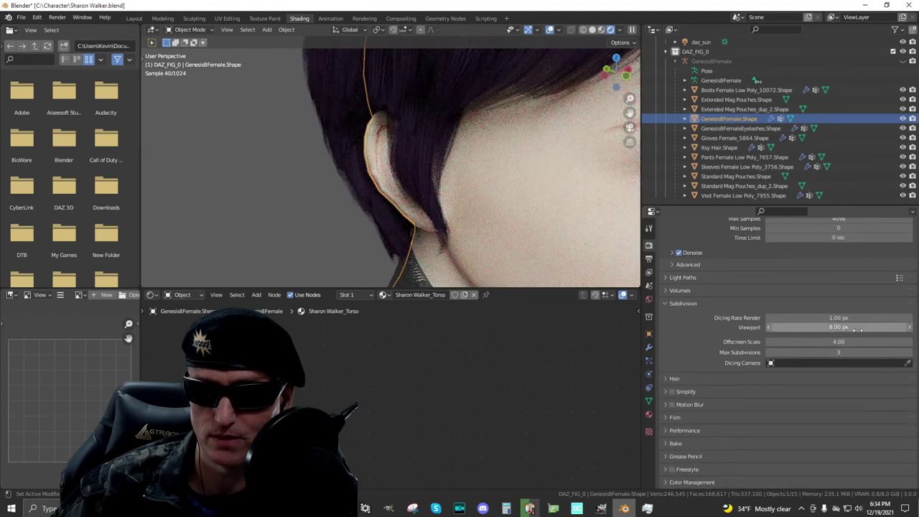
pyautogui.click(868, 351)
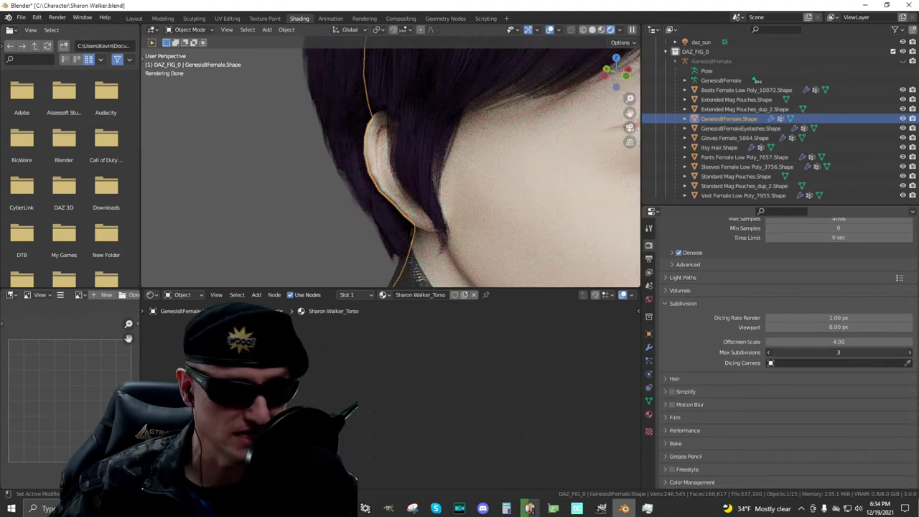
pyautogui.write('12')
pyautogui.press('Escape')
pyautogui.click(840, 352)
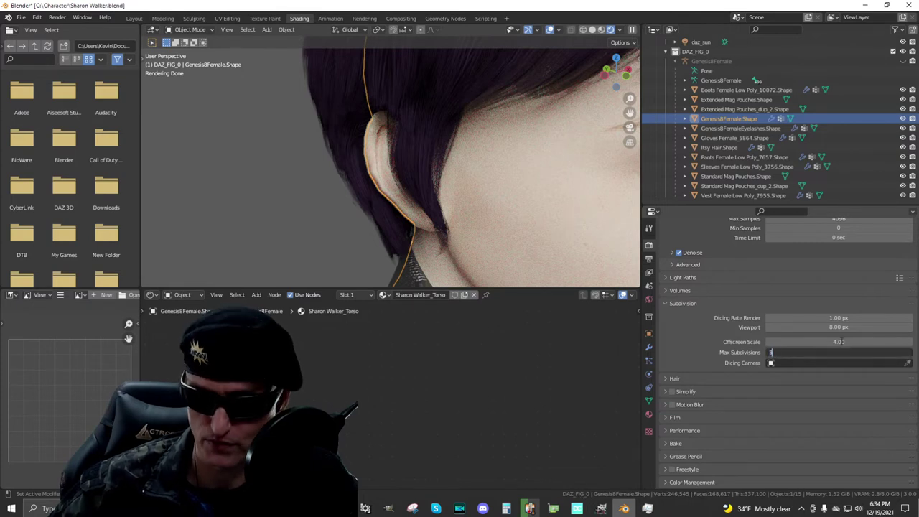
pyautogui.press('Escape')
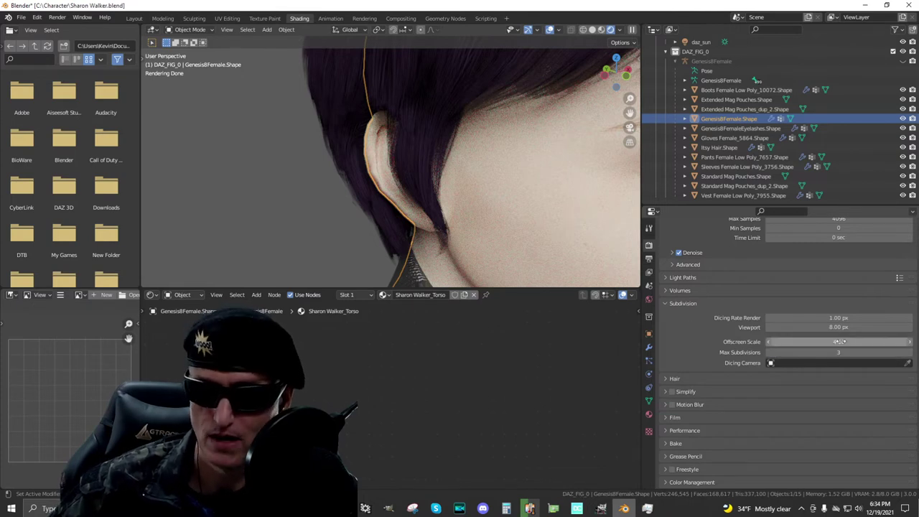
# - Turn Adaptive Subdivision back on for Genesis8Female.Shape and review the scene's render subdivision settings
pyautogui.click(649, 348)
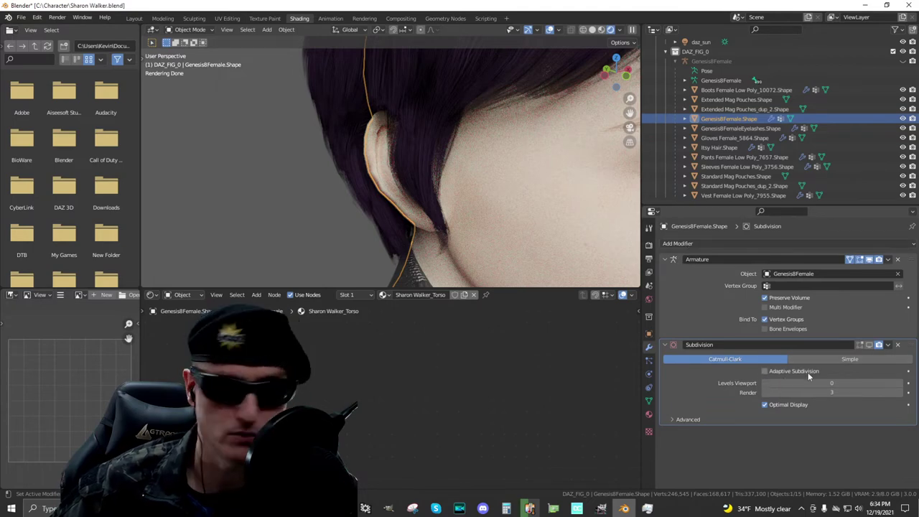
pyautogui.click(766, 371)
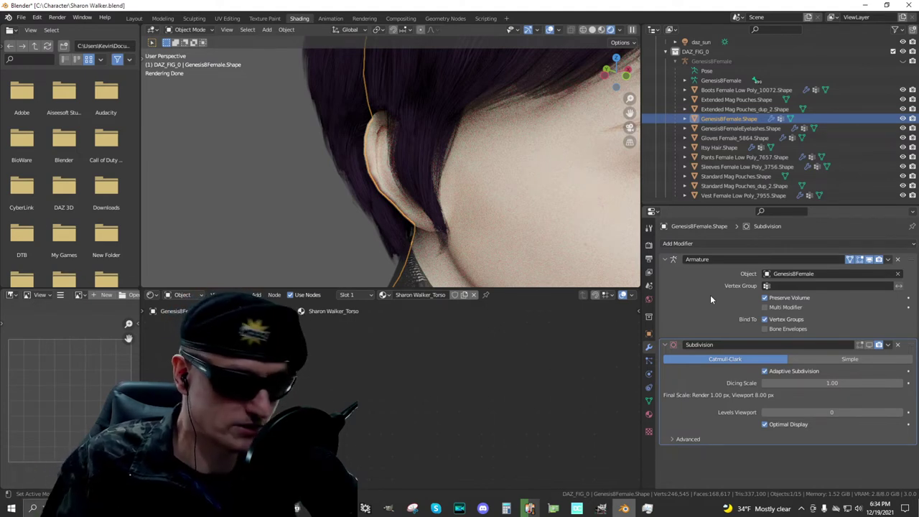
pyautogui.click(648, 245)
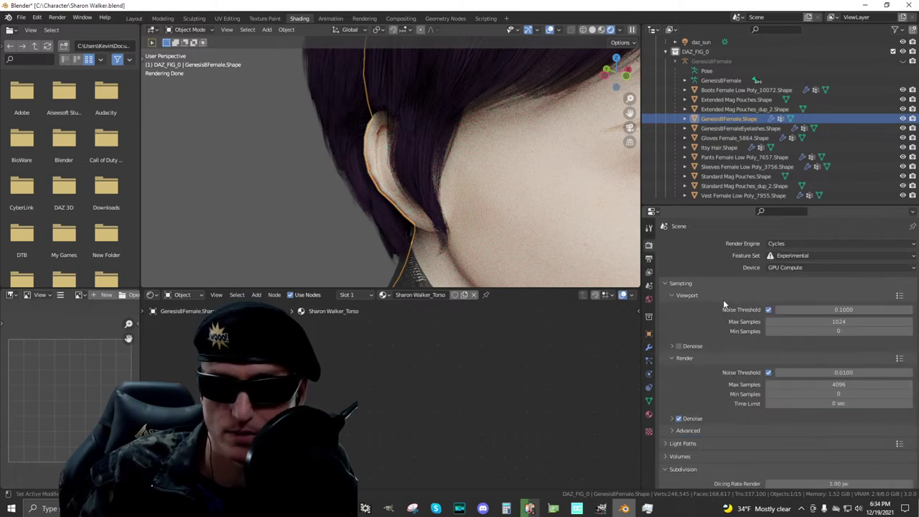
pyautogui.scroll(-2, 700, 395)
pyautogui.scroll(-5, 739, 338)
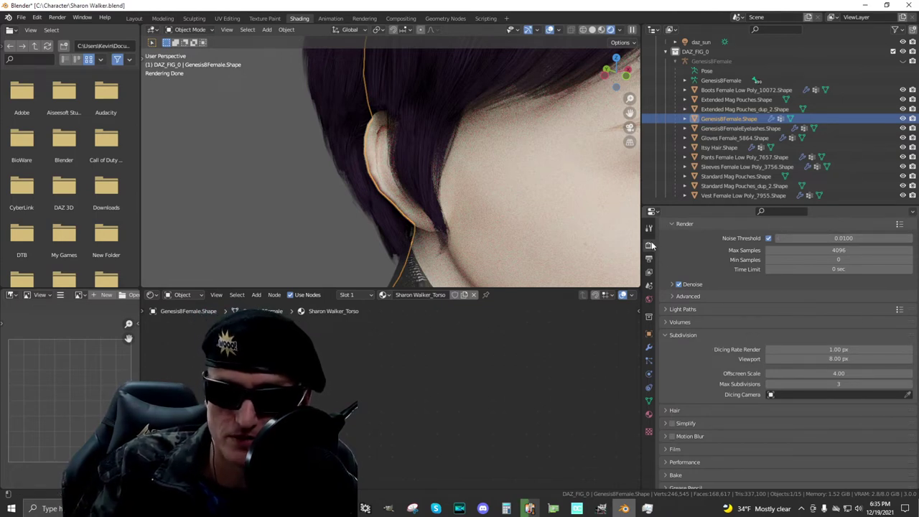
# - Disable Adaptive Subdivision on the Genesis8Female.Shape Subdivision modifier and set its render level to 3
pyautogui.click(649, 346)
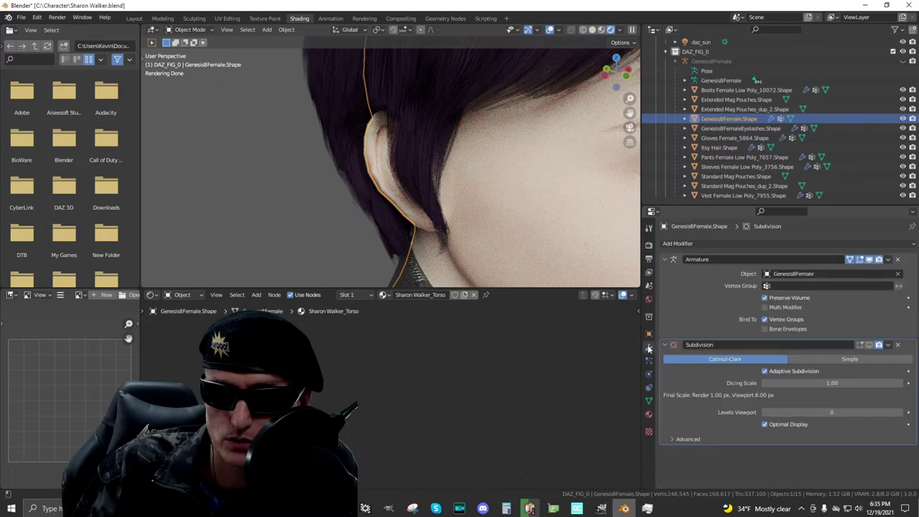
pyautogui.click(764, 371)
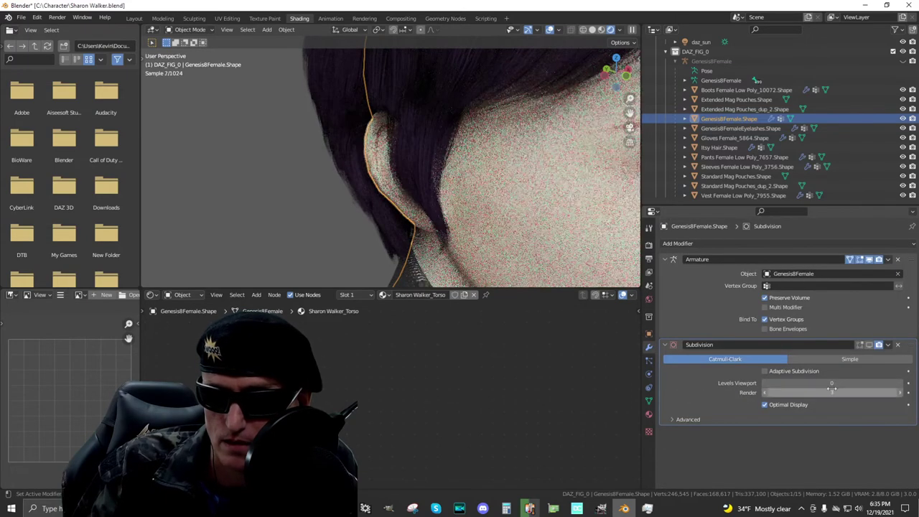
pyautogui.click(833, 392)
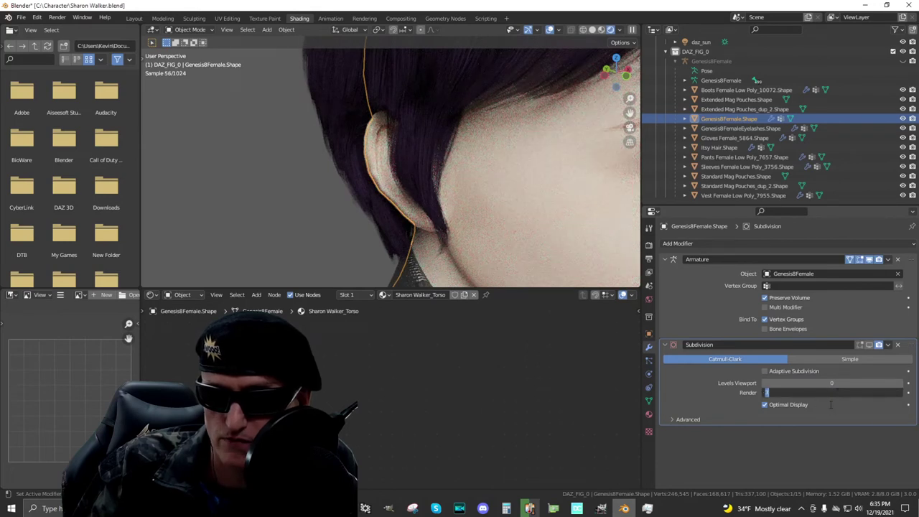
pyautogui.write('3')
pyautogui.press('Return')
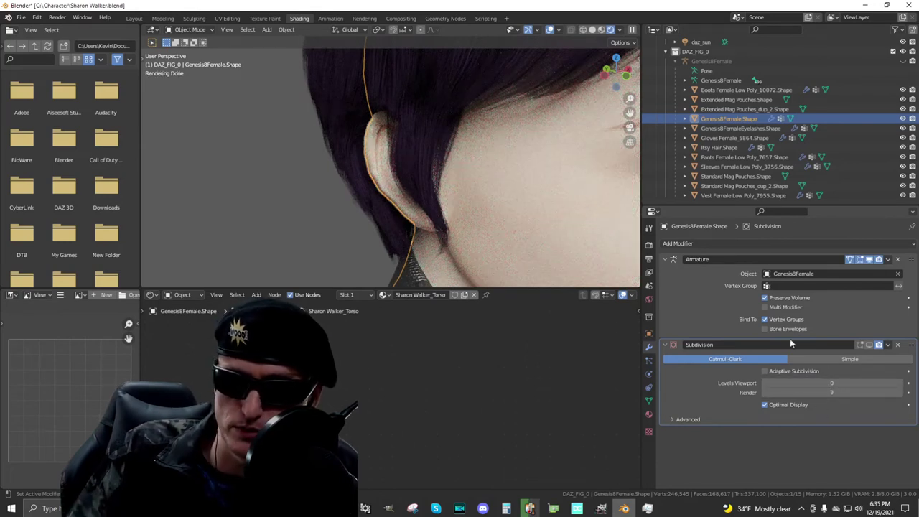
# - Add a Subdivision Surface modifier to Itsy Hair.Shape and turn off its Adaptive Subdivision
pyautogui.click(725, 148)
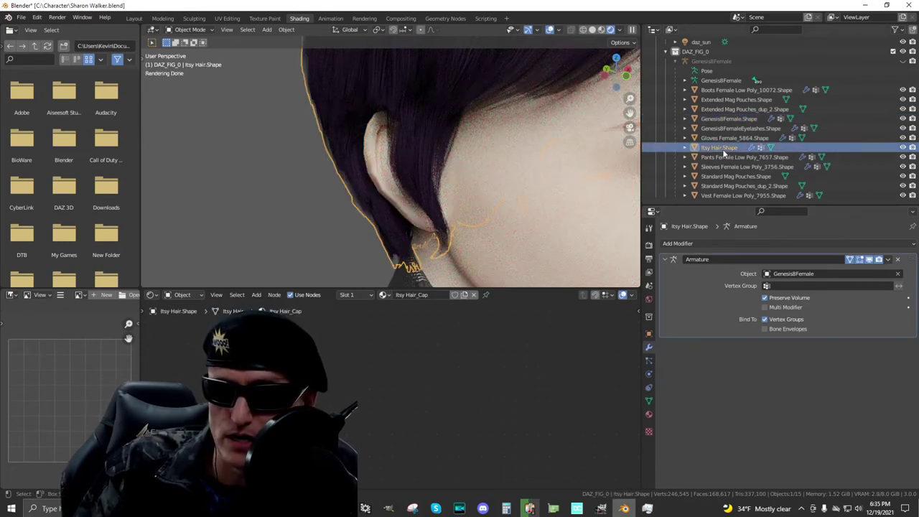
pyautogui.click(715, 244)
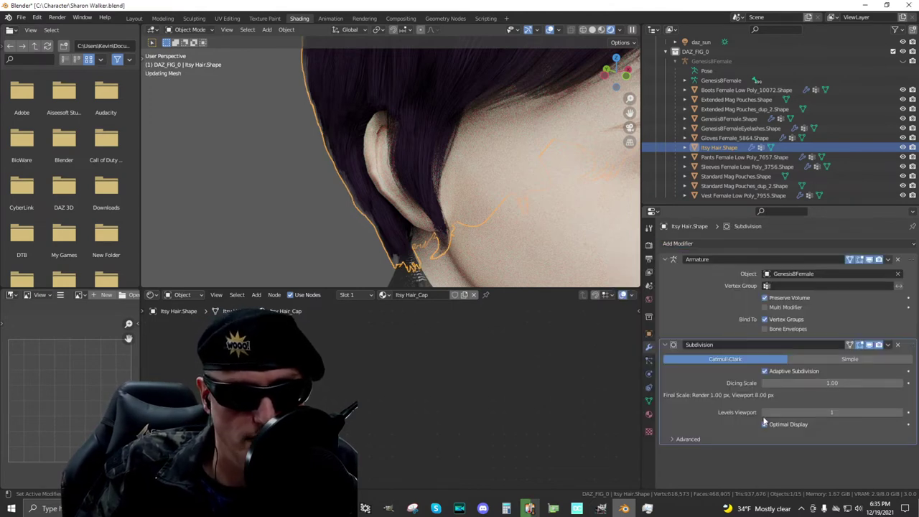
pyautogui.click(765, 372)
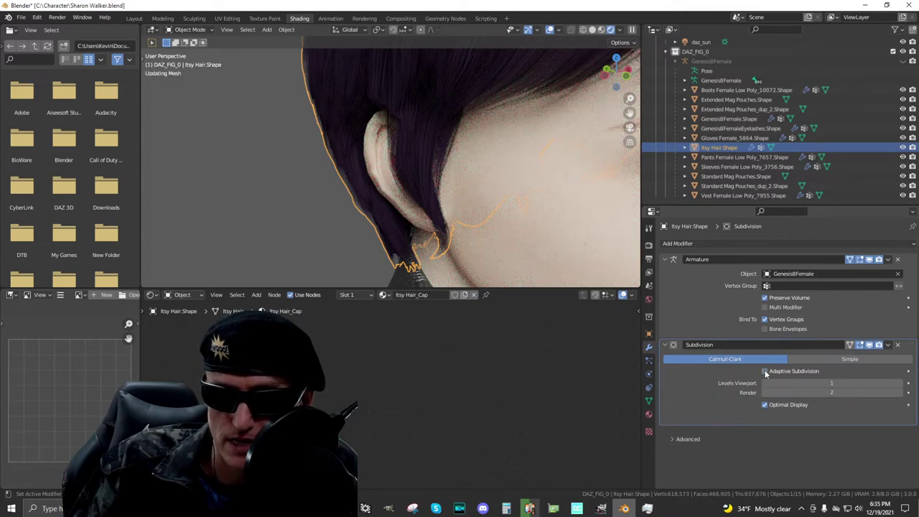
# - Set the hair's subdivision levels to 0 for viewport and 3 for render, and disable the modifier's edit-mode and viewport display
pyautogui.moveTo(804, 382); pyautogui.dragTo(782, 382)
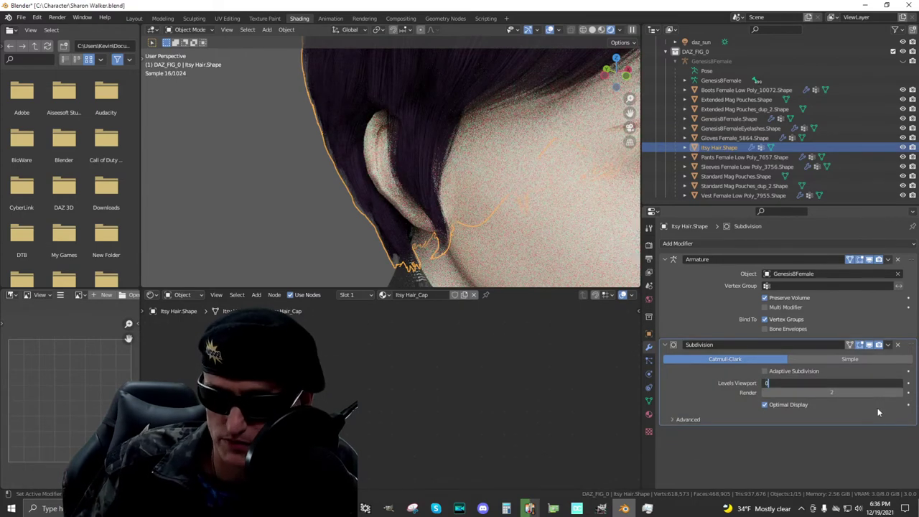
pyautogui.click(833, 393)
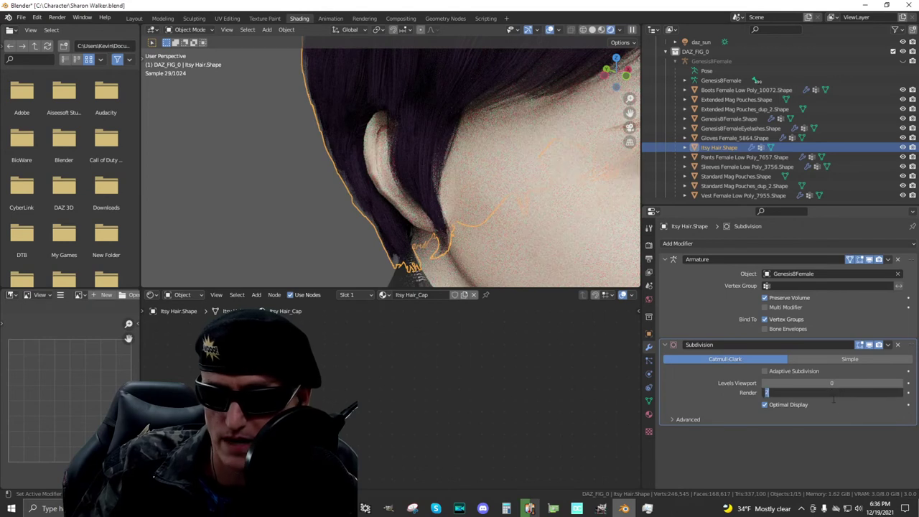
pyautogui.write('3')
pyautogui.press('Return')
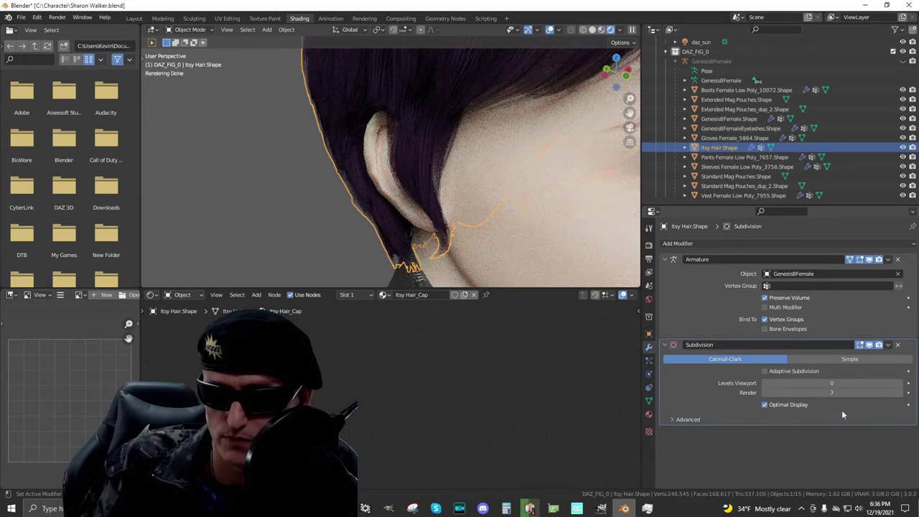
pyautogui.click(863, 346)
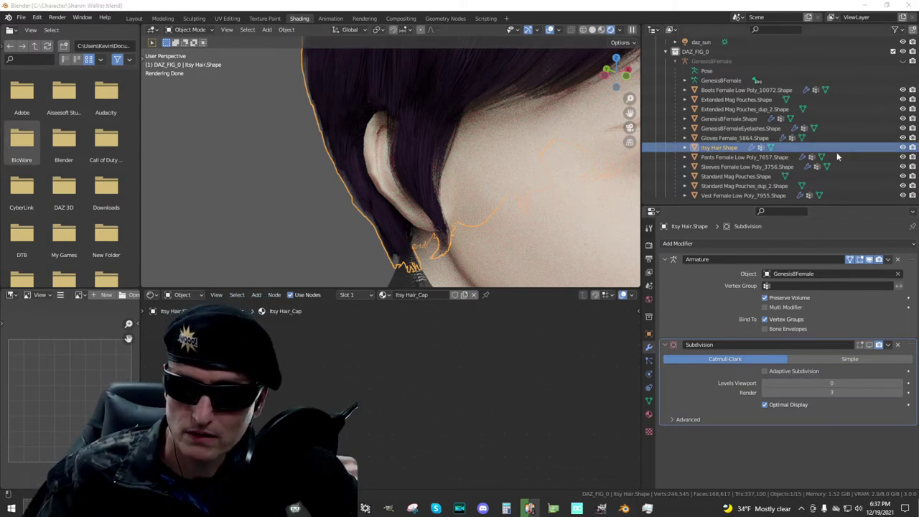
# - Deselect the hair, switch to the camera view and render the image
pyautogui.click(265, 159)
pyautogui.press('KP_0')
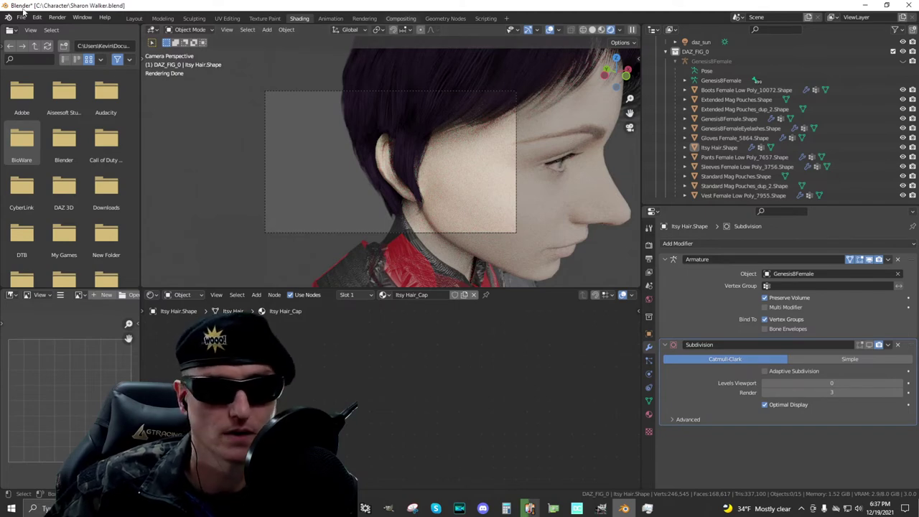
pyautogui.click(56, 17)
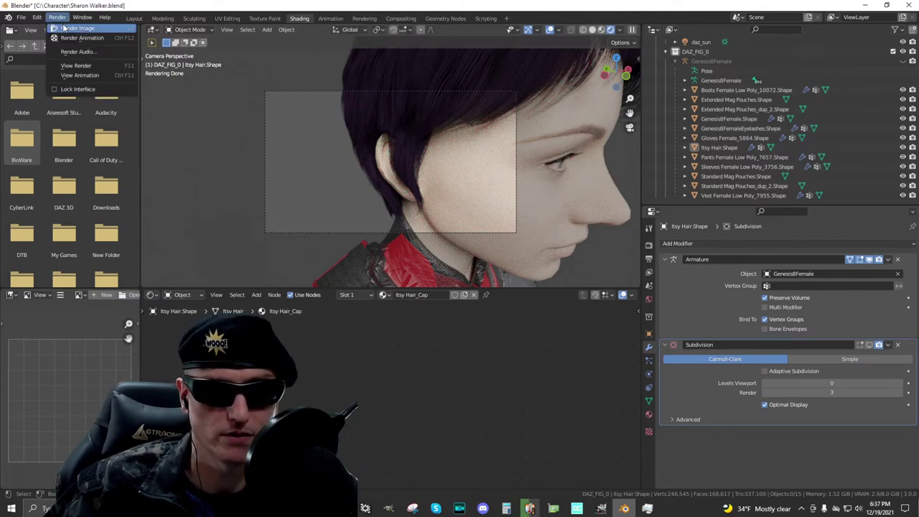
pyautogui.click(105, 44)
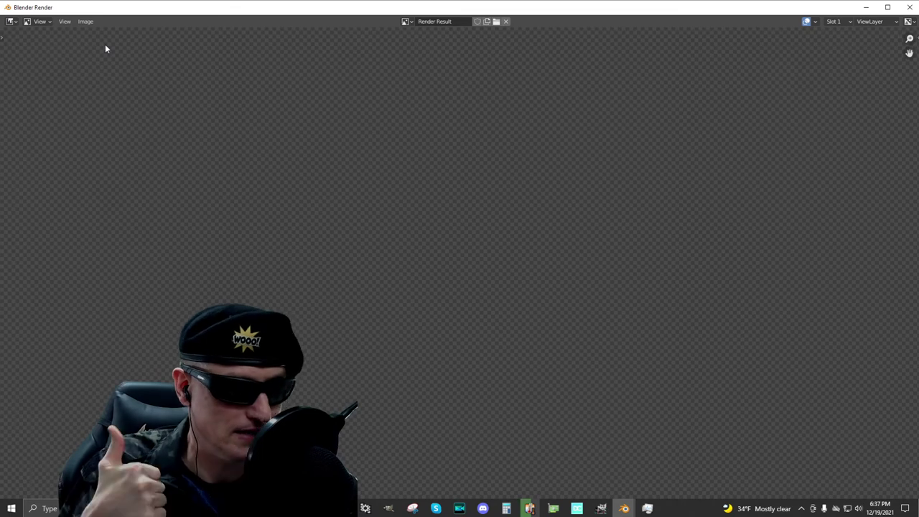
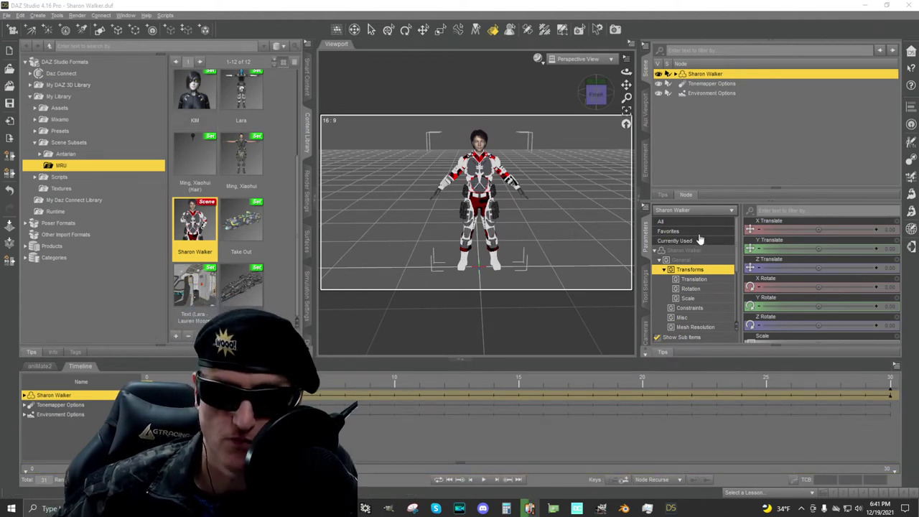
# - Switch to DAZ Studio, expand the character's node and show its Mesh Resolution parameters
pyautogui.scroll(4, 631, 190)
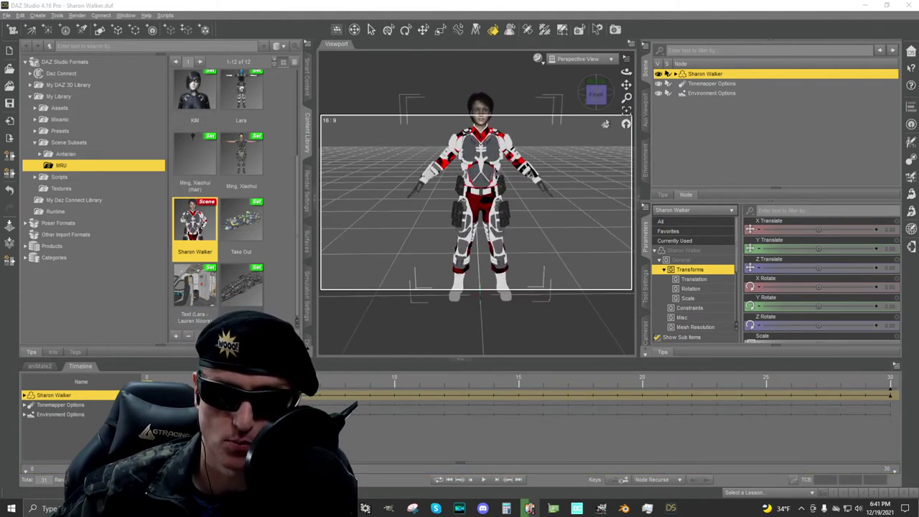
pyautogui.moveTo(626, 85); pyautogui.dragTo(626, 108)
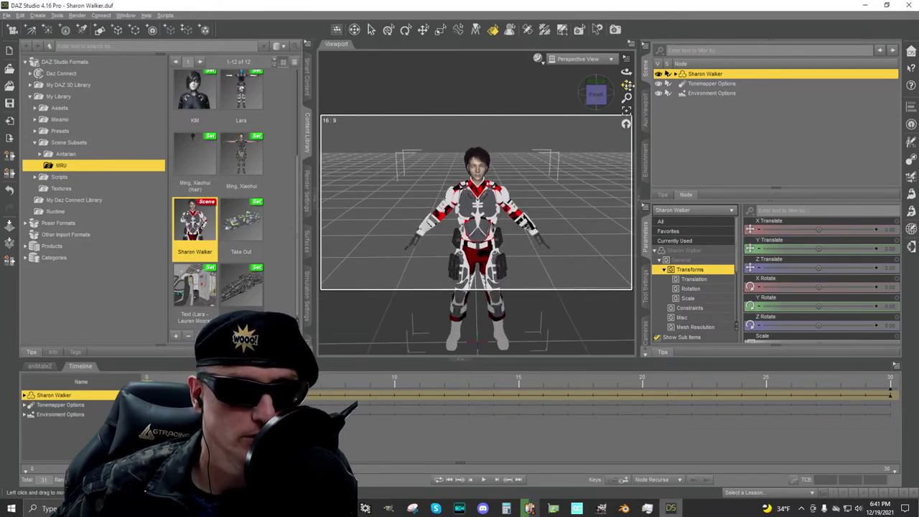
pyautogui.click(675, 74)
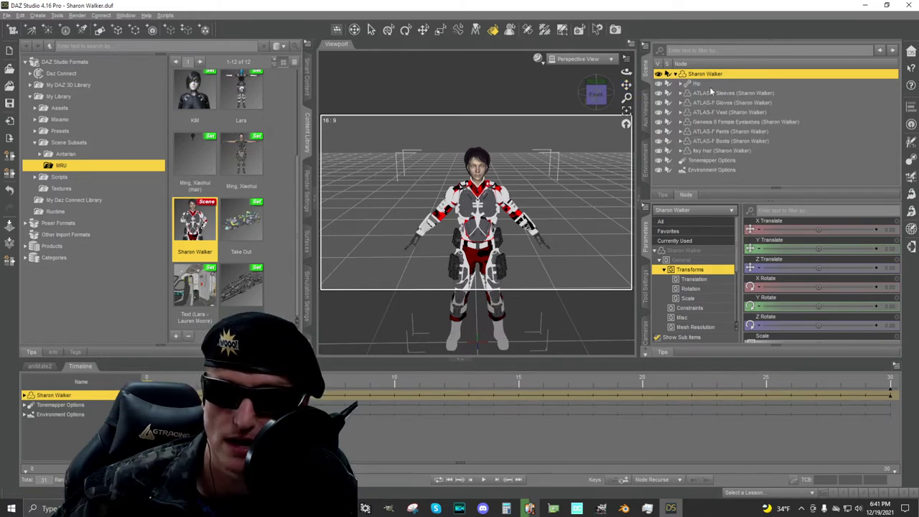
pyautogui.click(700, 222)
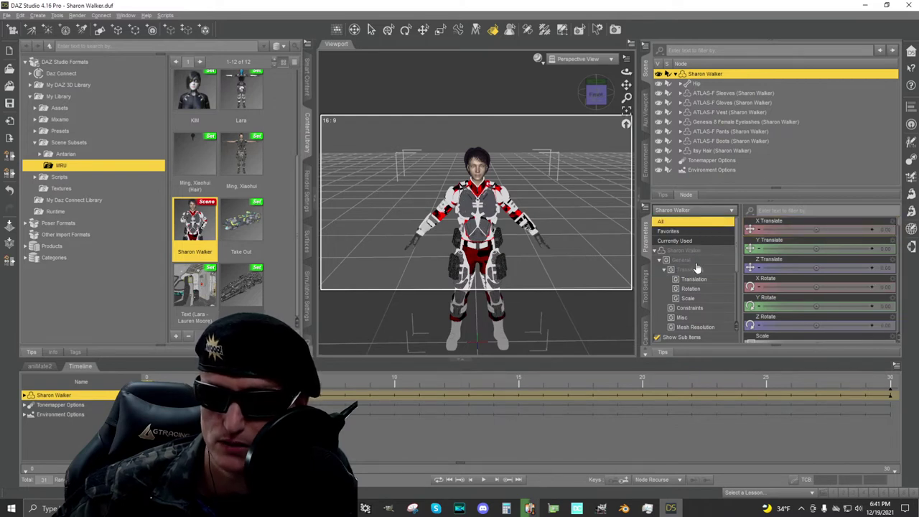
pyautogui.scroll(-2, 700, 265)
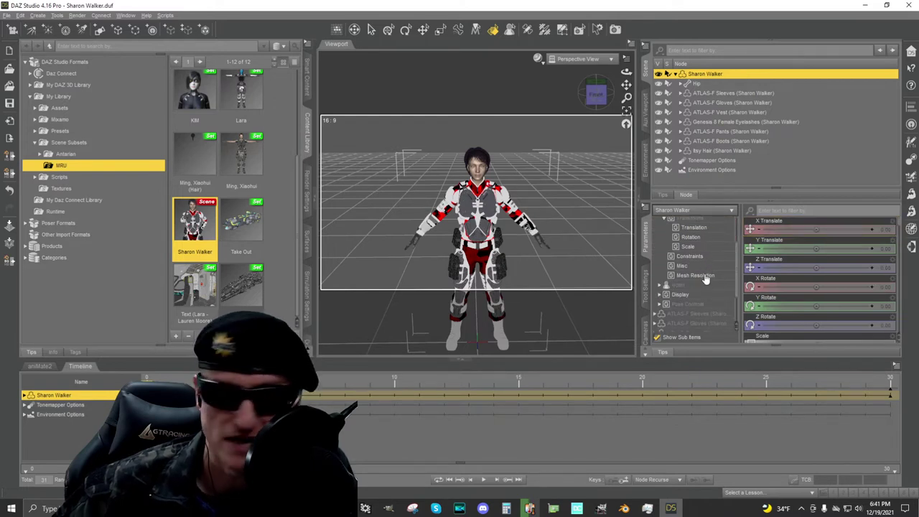
pyautogui.click(703, 277)
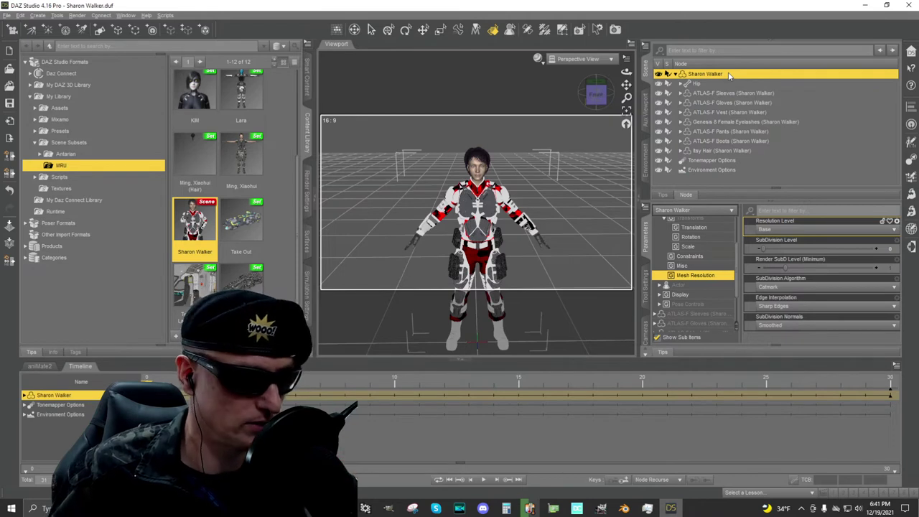
# - Set the character's Resolution Level to High Resolution, and return it to Base
pyautogui.click(824, 230)
pyautogui.click(806, 250)
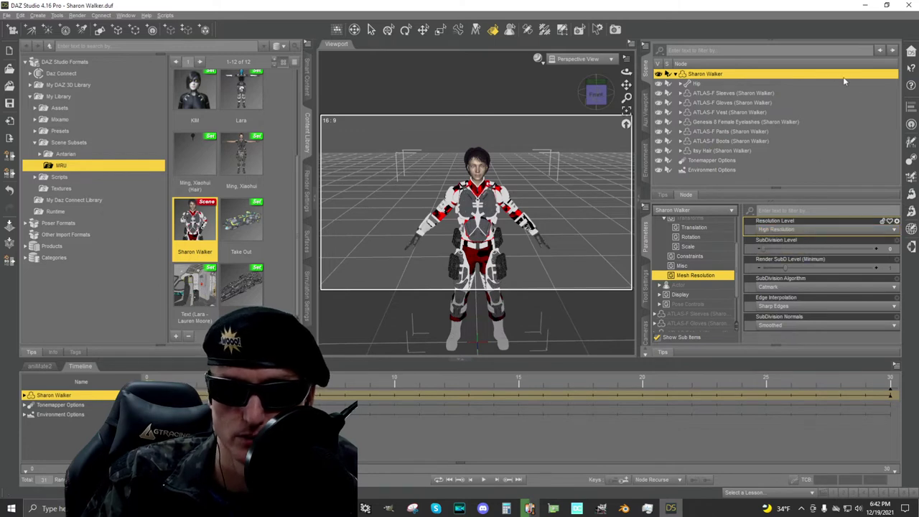
pyautogui.click(849, 231)
pyautogui.click(790, 239)
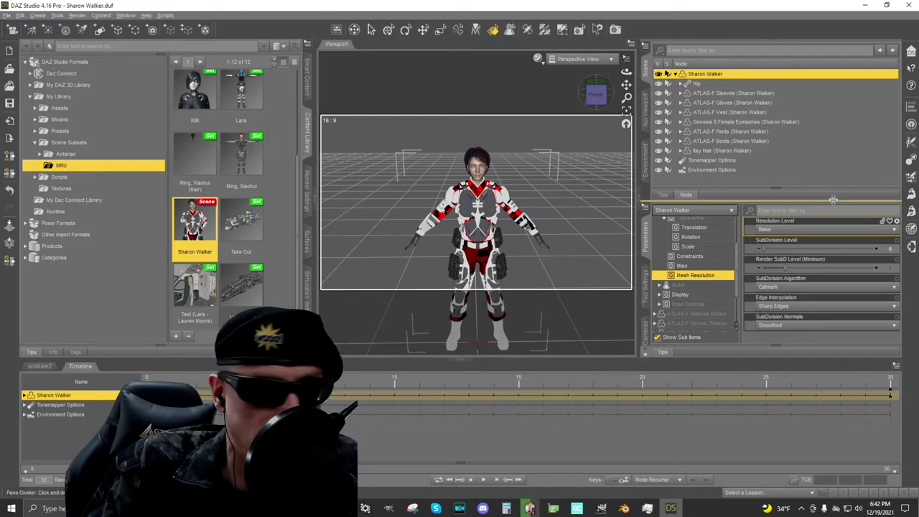
# - Check the Mesh Resolution settings of the character's clothing, eyelashes and hair
pyautogui.click(734, 102)
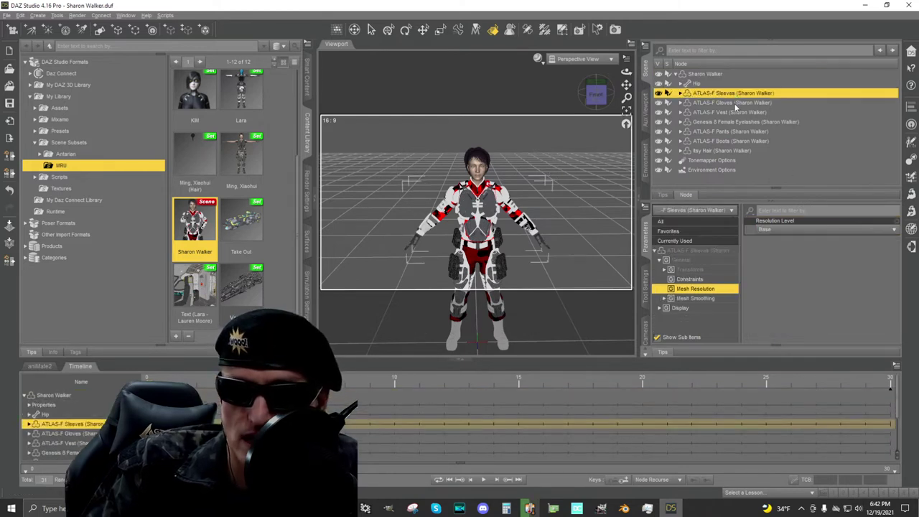
pyautogui.click(740, 123)
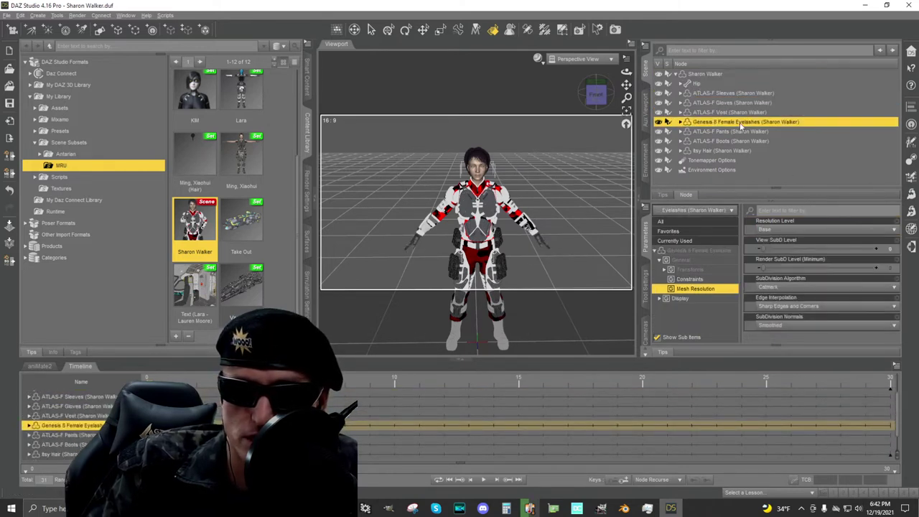
pyautogui.click(742, 132)
pyautogui.click(744, 141)
pyautogui.click(745, 151)
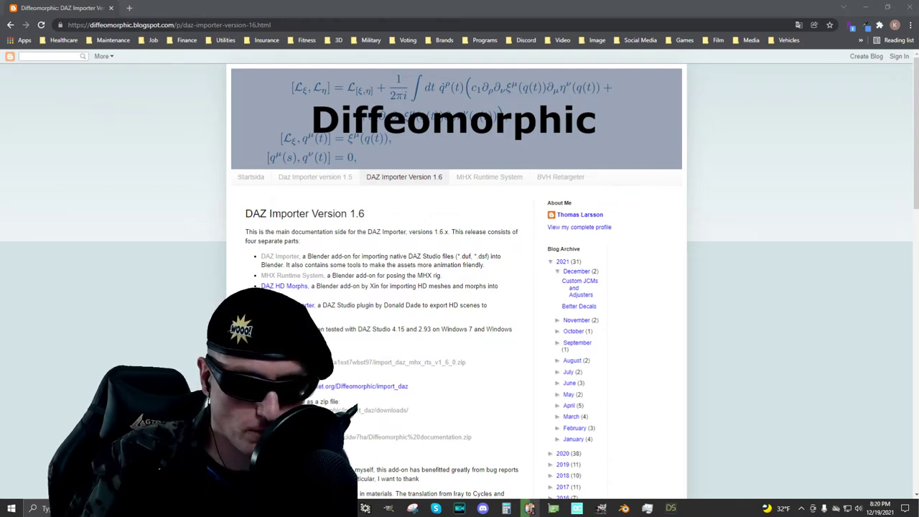
# - Switch to the Diffeomorphic DAZ Importer Version 1.6 web page and read its instructions and a linked tutorial
pyautogui.scroll(-2, 493, 314)
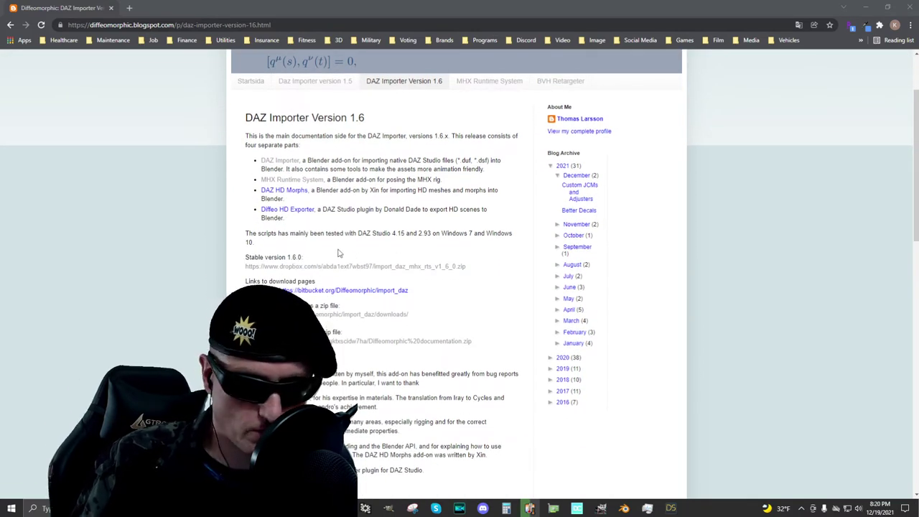
pyautogui.scroll(-5, 339, 253)
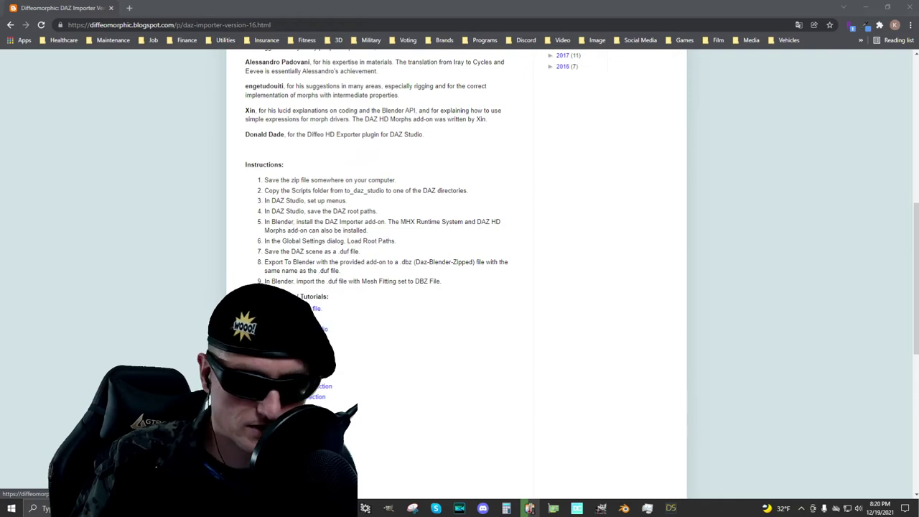
pyautogui.click(316, 308)
pyautogui.scroll(-5, 342, 209)
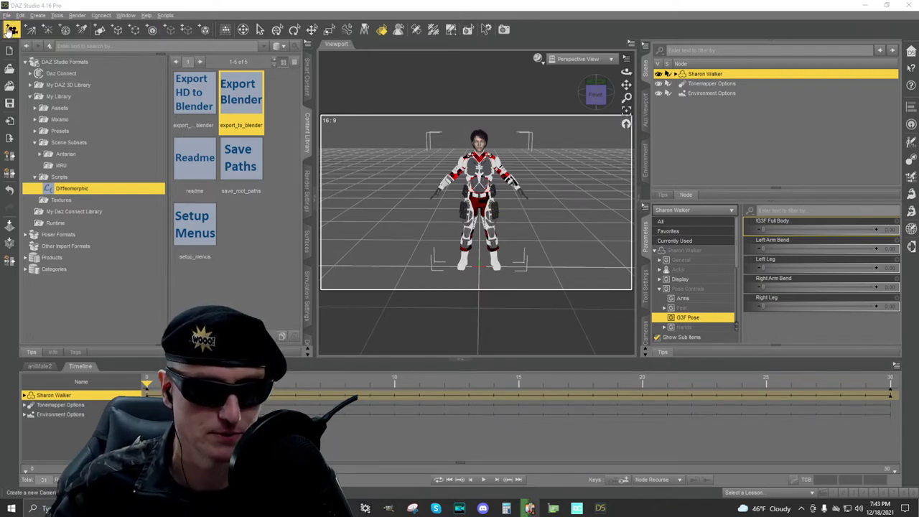
# - In DAZ Studio, save the scene as Sharon Walker.duf in My Library > Scene Subsets > MRU, replacing the existing file
pyautogui.click(6, 15)
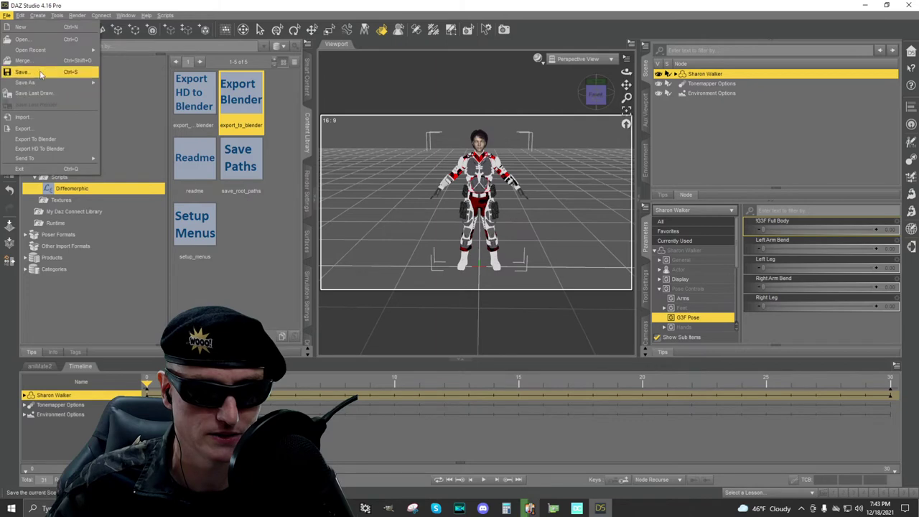
pyautogui.click(23, 71)
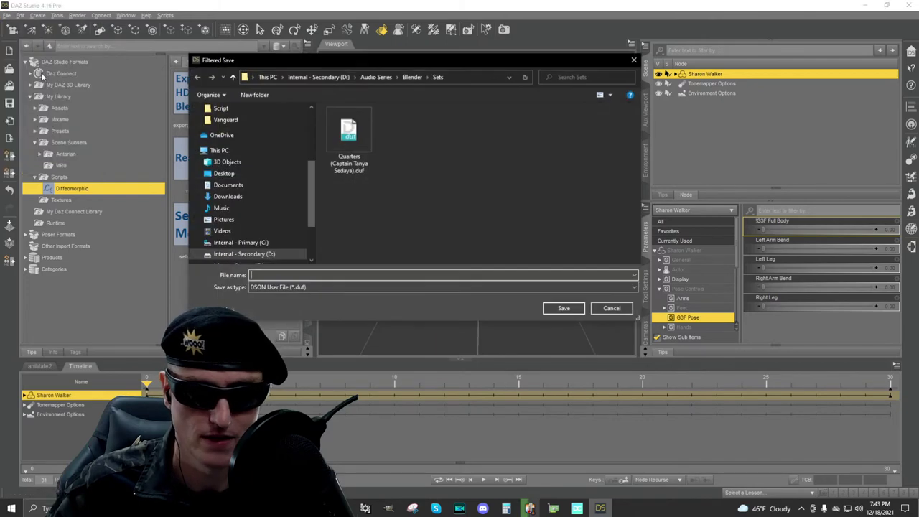
pyautogui.click(326, 77)
pyautogui.doubleClick(400, 131)
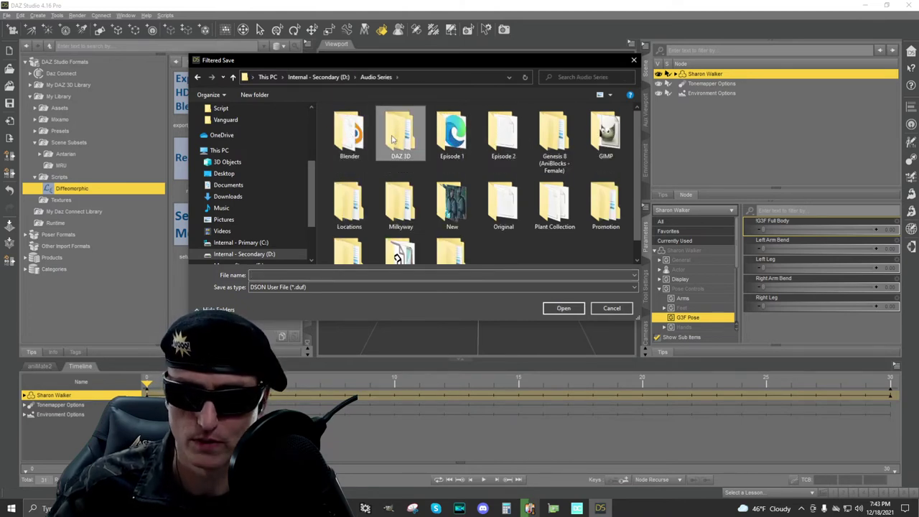
pyautogui.doubleClick(400, 133)
pyautogui.doubleClick(369, 124)
pyautogui.doubleClick(375, 153)
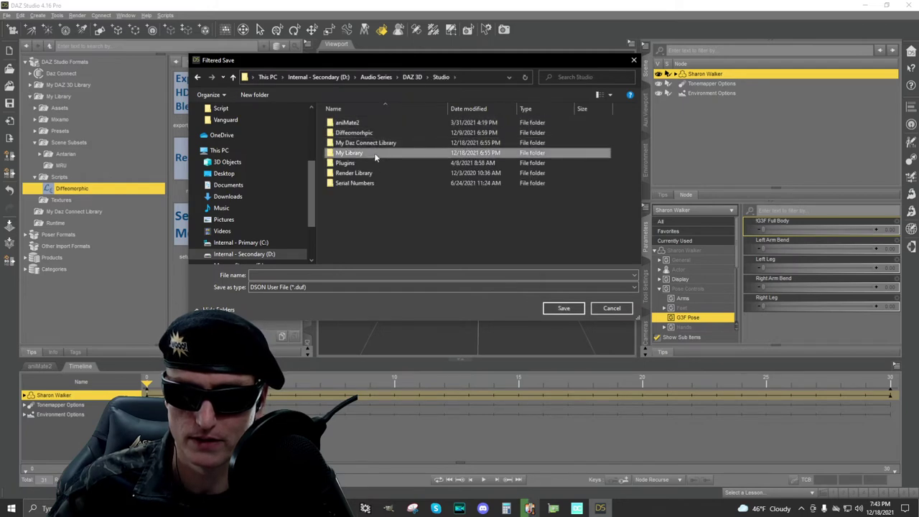
pyautogui.doubleClick(389, 163)
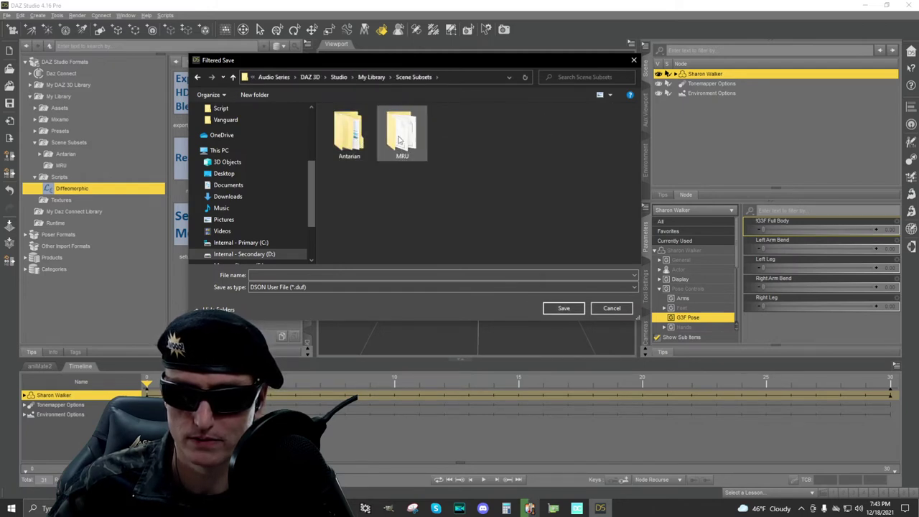
pyautogui.doubleClick(402, 140)
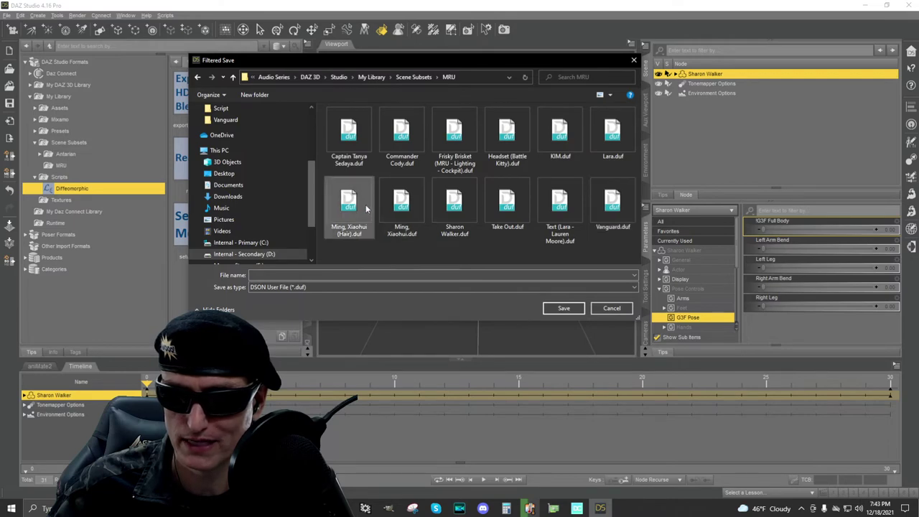
pyautogui.click(454, 196)
pyautogui.click(564, 308)
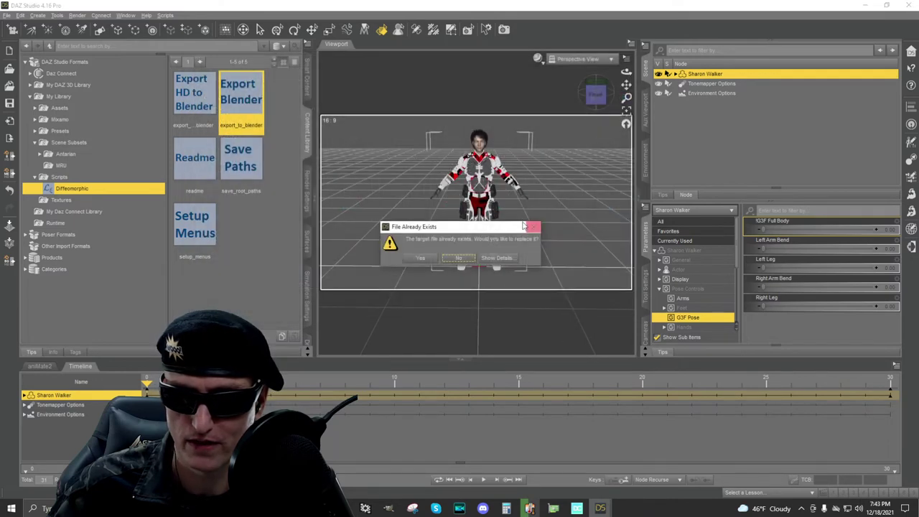
pyautogui.click(421, 258)
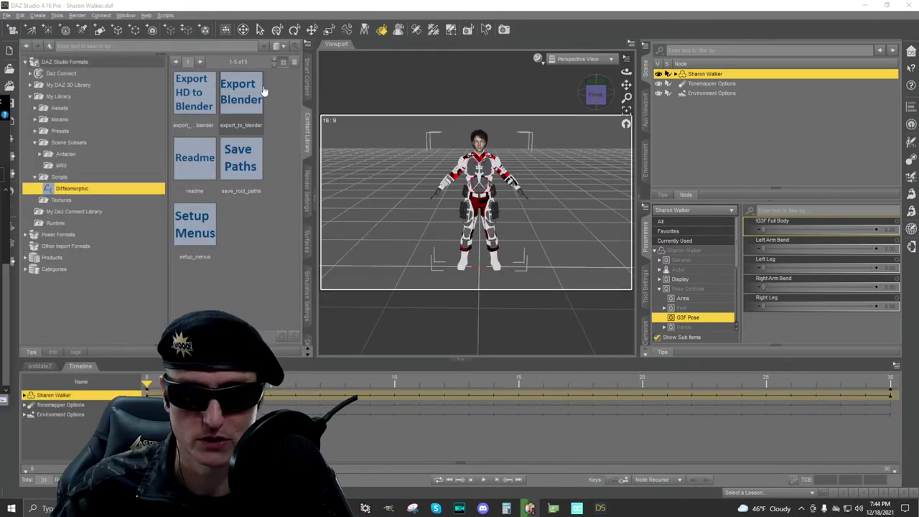
# - Run the Diffeomorphic export_to_blender script and name the export file Sharon Walker, matching the .duf without its extension
pyautogui.doubleClick(252, 94)
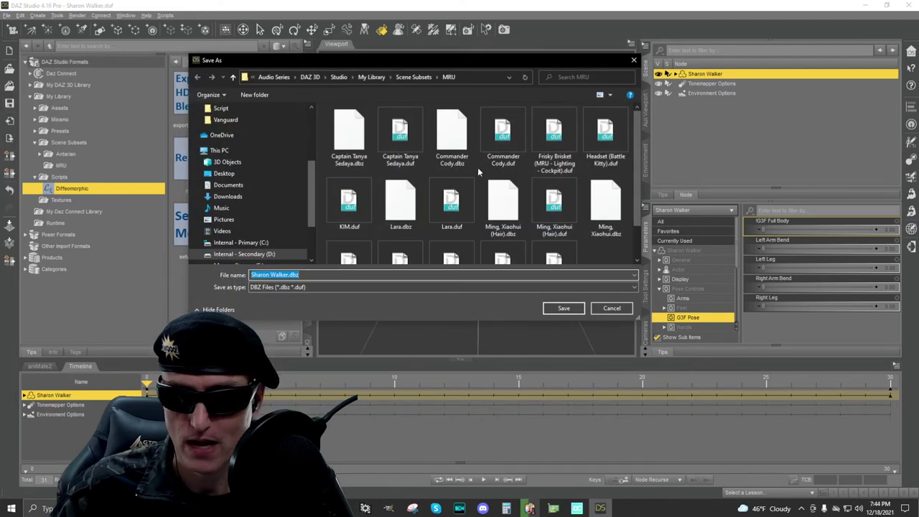
pyautogui.scroll(-1, 431, 202)
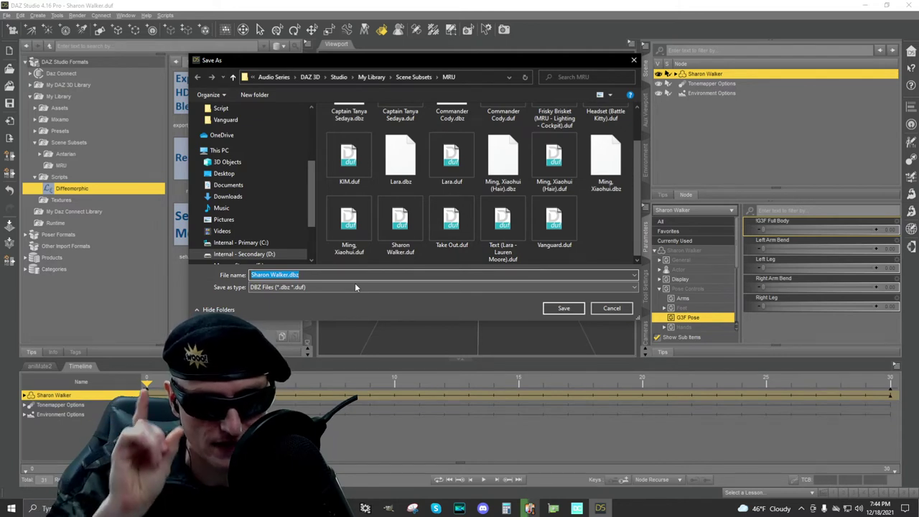
pyautogui.click(413, 227)
pyautogui.click(320, 274)
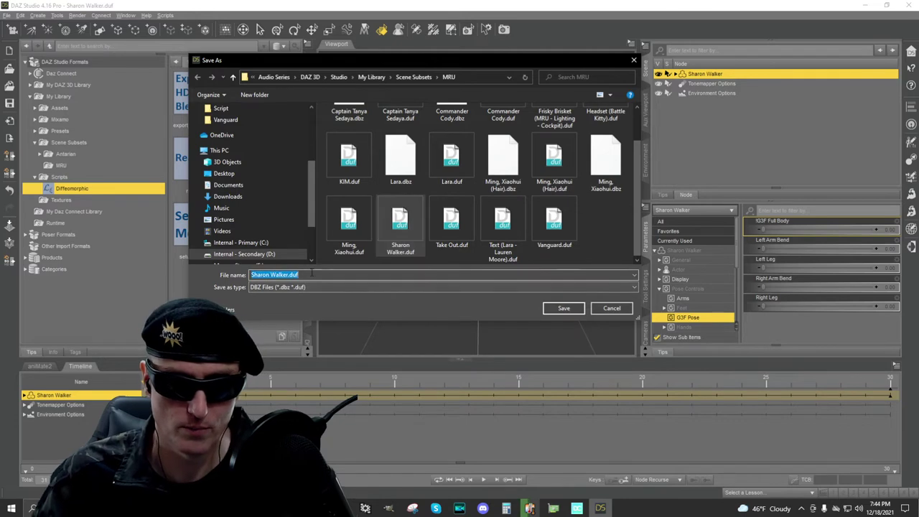
pyautogui.press('BackSpace')
pyautogui.press('BackSpace')
pyautogui.press('BackSpace')
pyautogui.press('BackSpace')
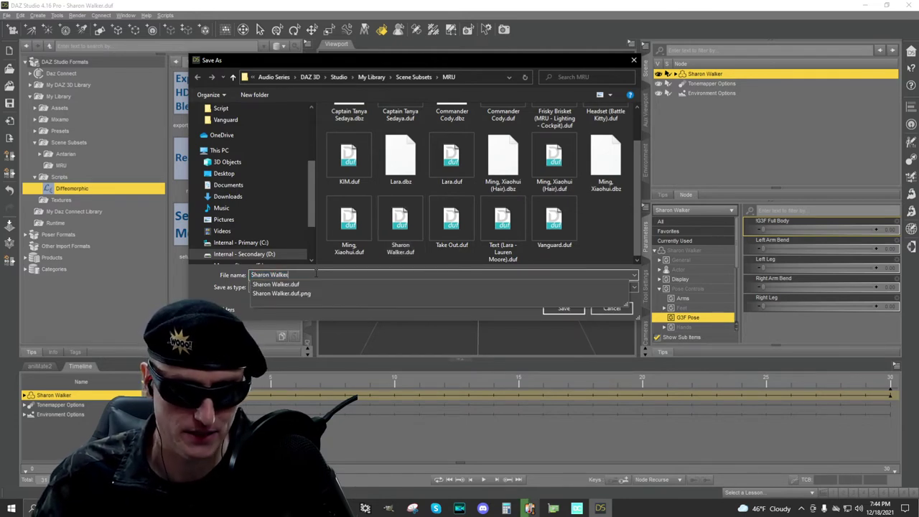
pyautogui.click(610, 230)
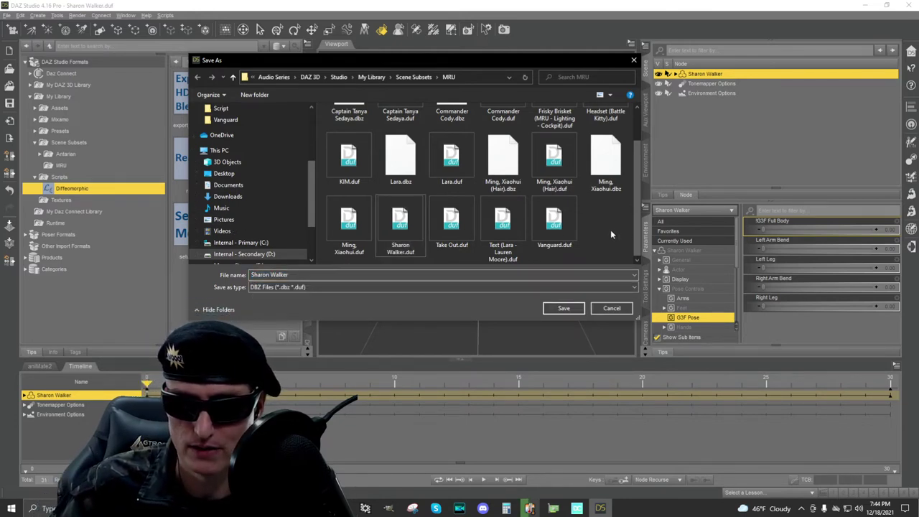
# - Save the DBZ export and check for it in the MRU folder in File Explorer
pyautogui.click(566, 308)
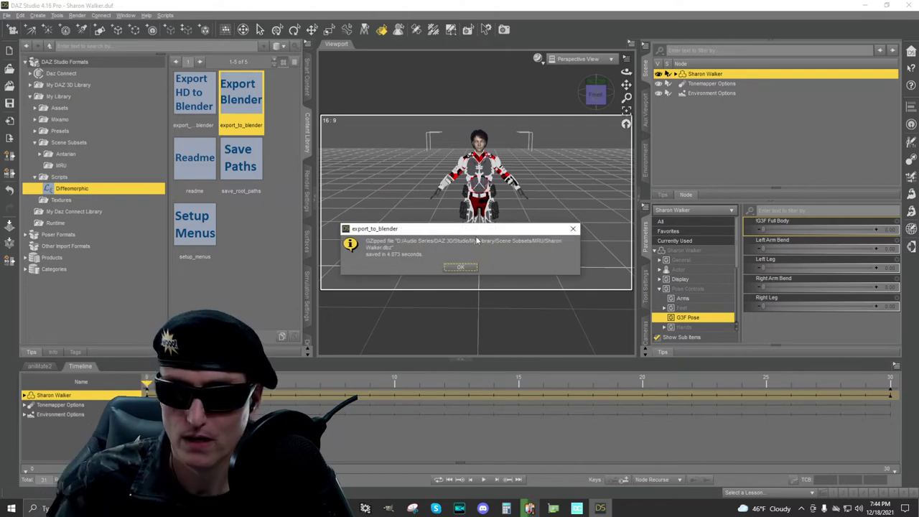
pyautogui.click(460, 267)
pyautogui.hotkey('alt', 'Tab')
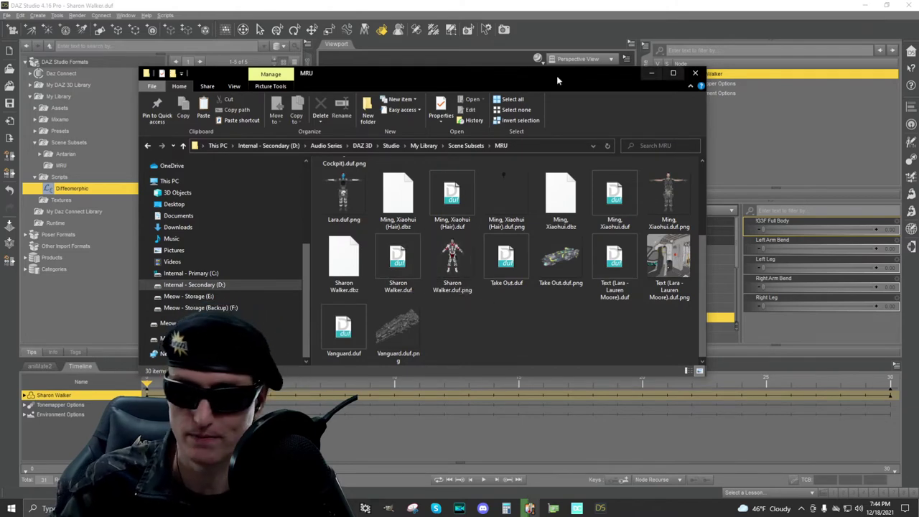
pyautogui.click(651, 73)
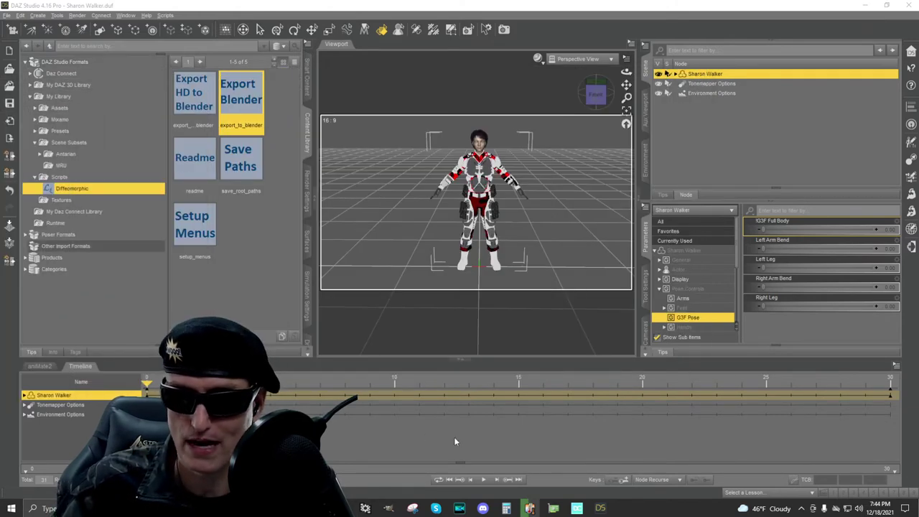
# - Switch to Blender, dismiss the splash screen and delete the default cube
pyautogui.moveTo(529, 509)
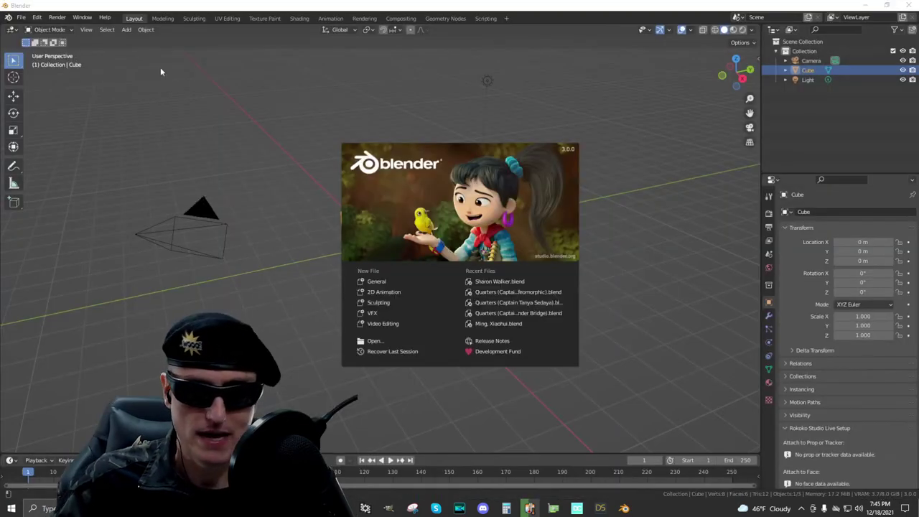
pyautogui.click(160, 67)
pyautogui.press('Delete')
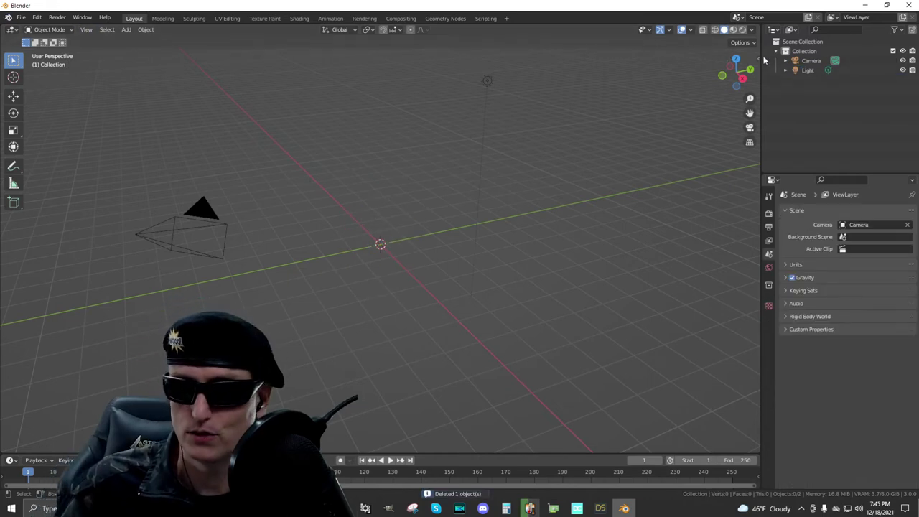
# - Show the 3D viewport's sidebar and open the DAZ Importer tools
pyautogui.moveTo(761, 57); pyautogui.dragTo(761, 57)
pyautogui.press('n')
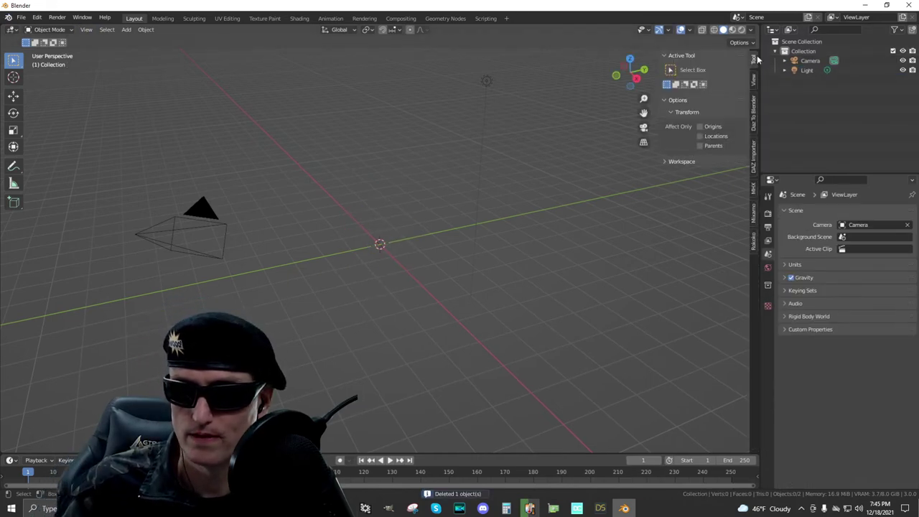
pyautogui.click(753, 154)
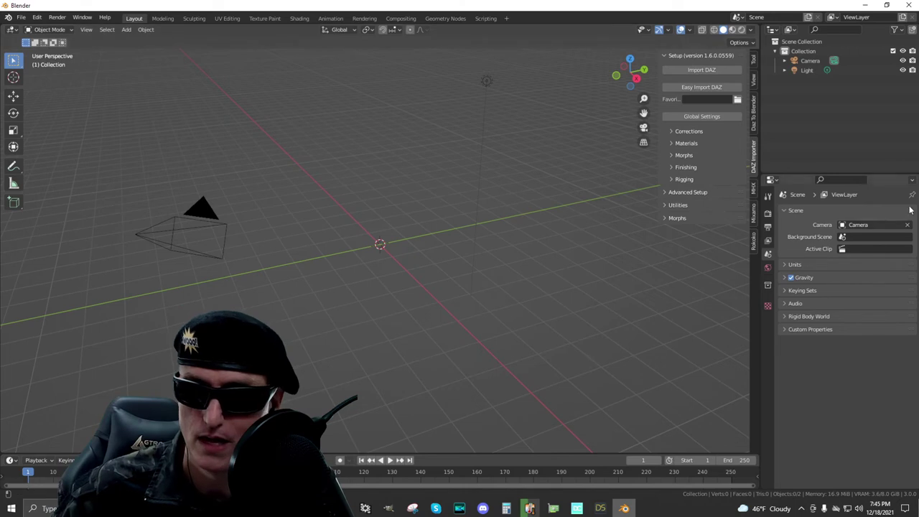
# - Load the DAZ root paths from the file in the Studio\Diffeomorhpic folder through the importer's Global Settings, and review the content directories
pyautogui.click(695, 117)
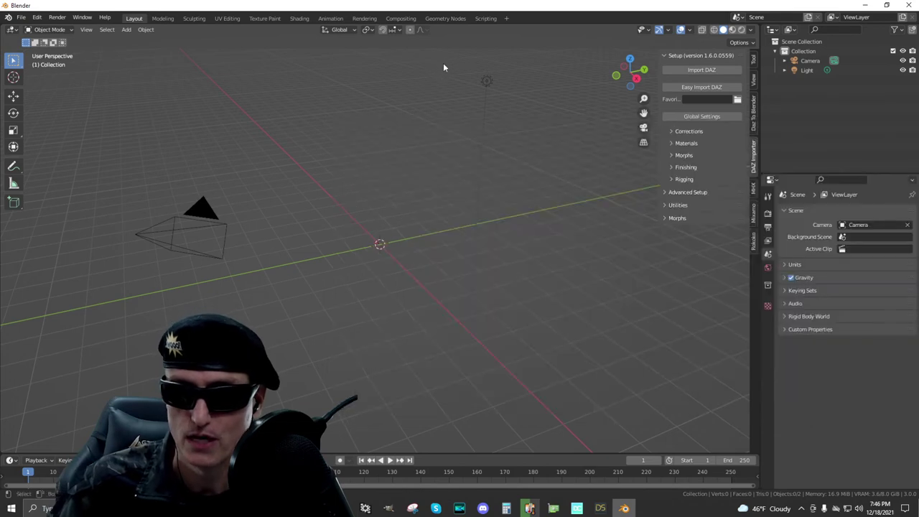
pyautogui.click(697, 116)
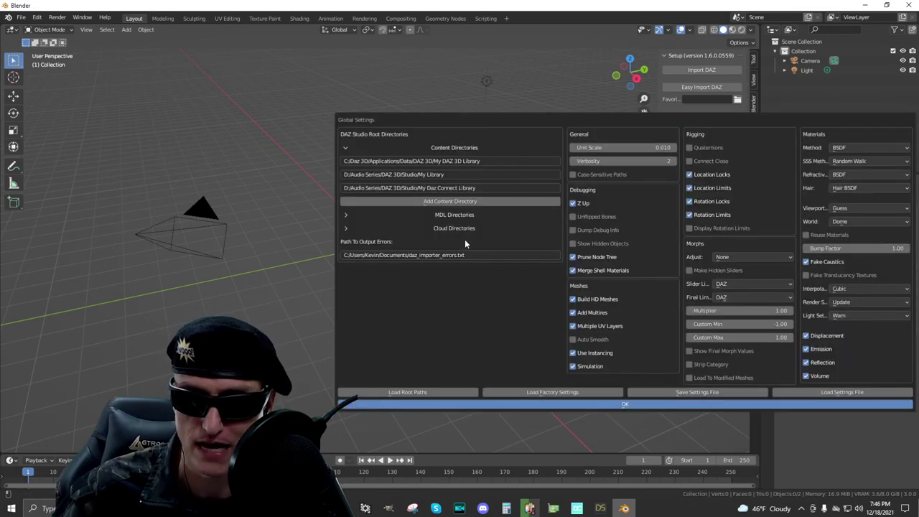
pyautogui.click(420, 391)
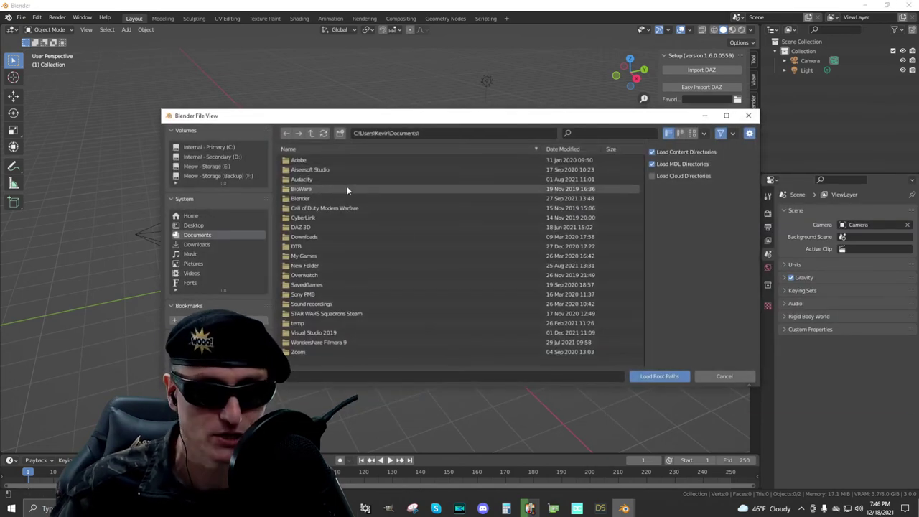
pyautogui.click(224, 156)
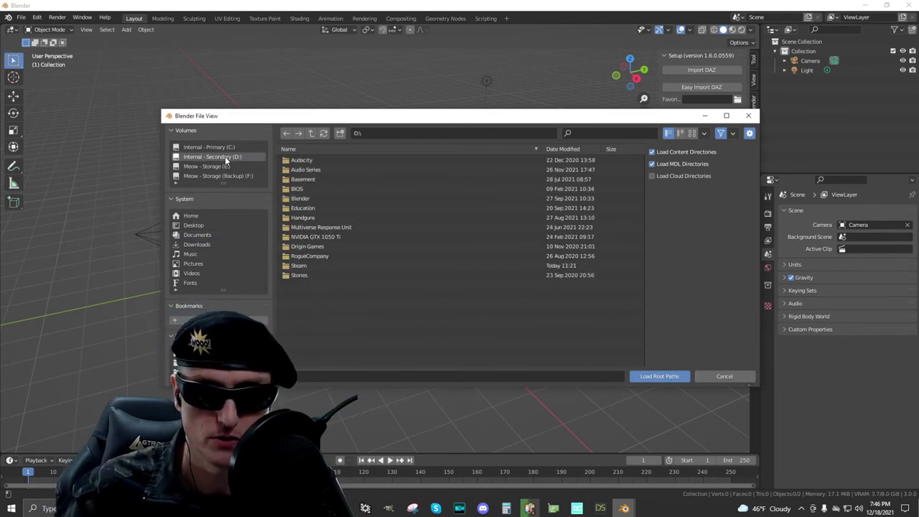
pyautogui.doubleClick(335, 168)
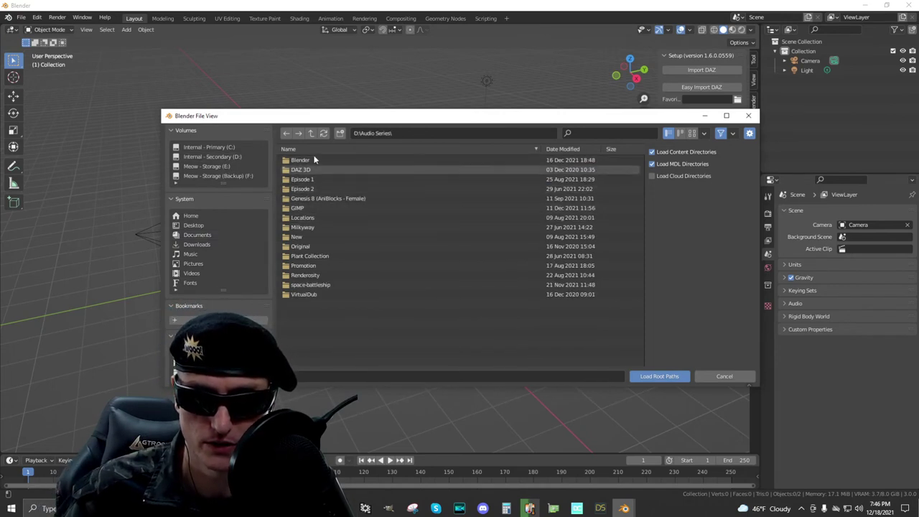
pyautogui.doubleClick(319, 170)
pyautogui.click(317, 161)
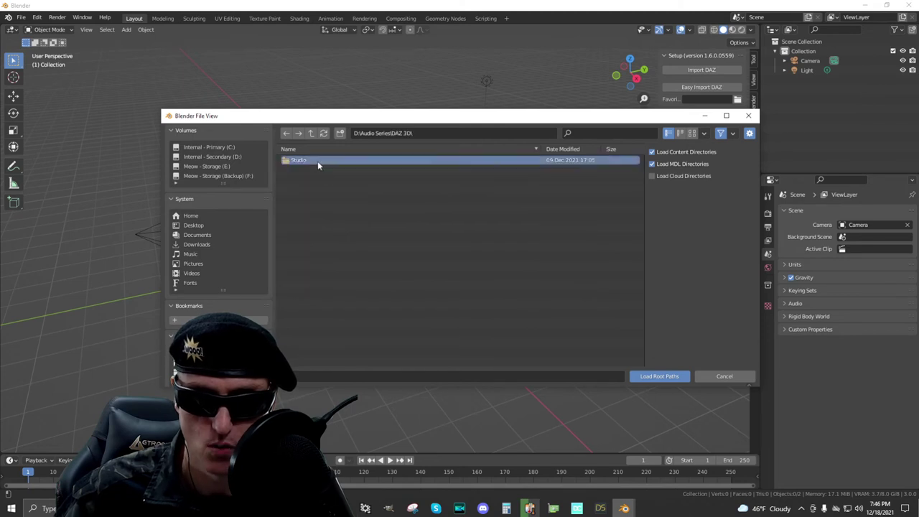
pyautogui.doubleClick(317, 161)
pyautogui.click(345, 169)
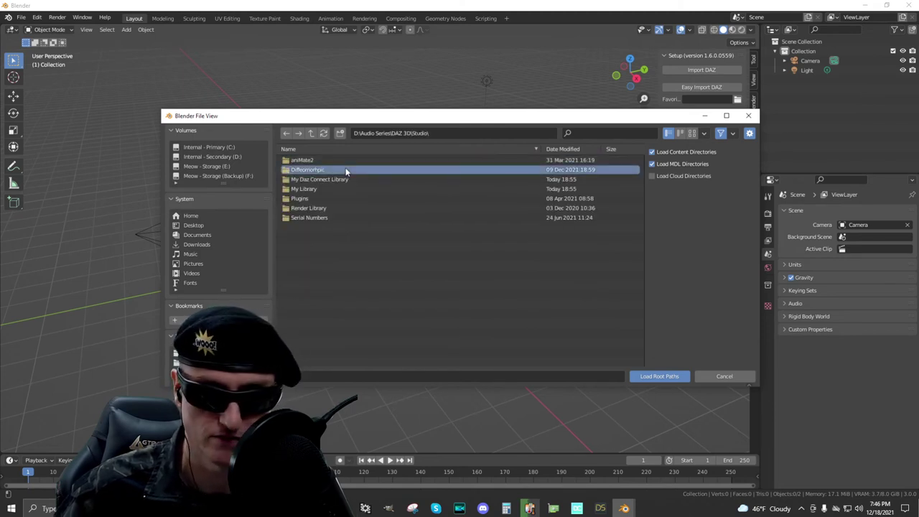
pyautogui.doubleClick(326, 169)
pyautogui.click(334, 160)
pyautogui.click(659, 377)
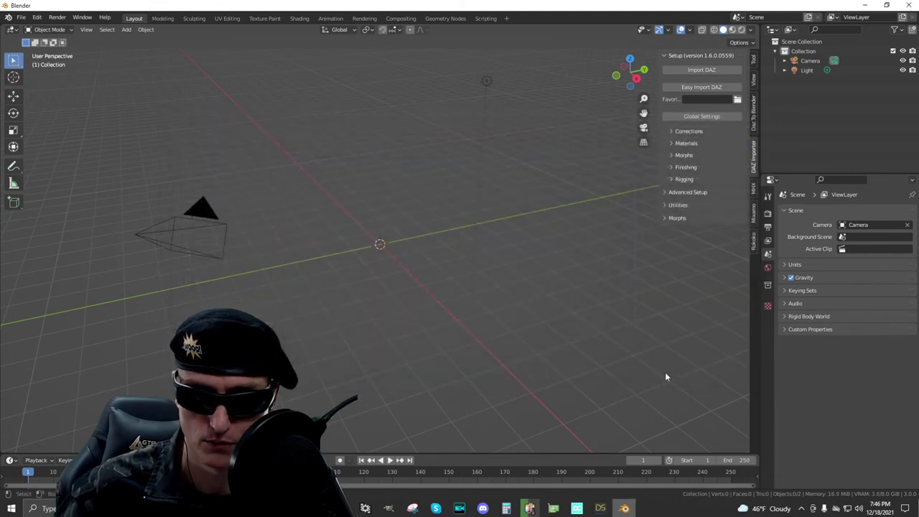
pyautogui.click(703, 117)
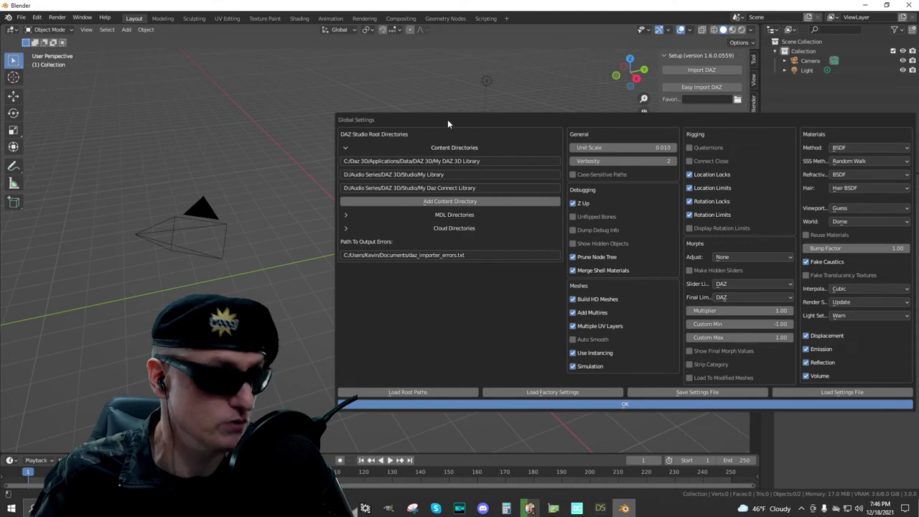
pyautogui.click(511, 83)
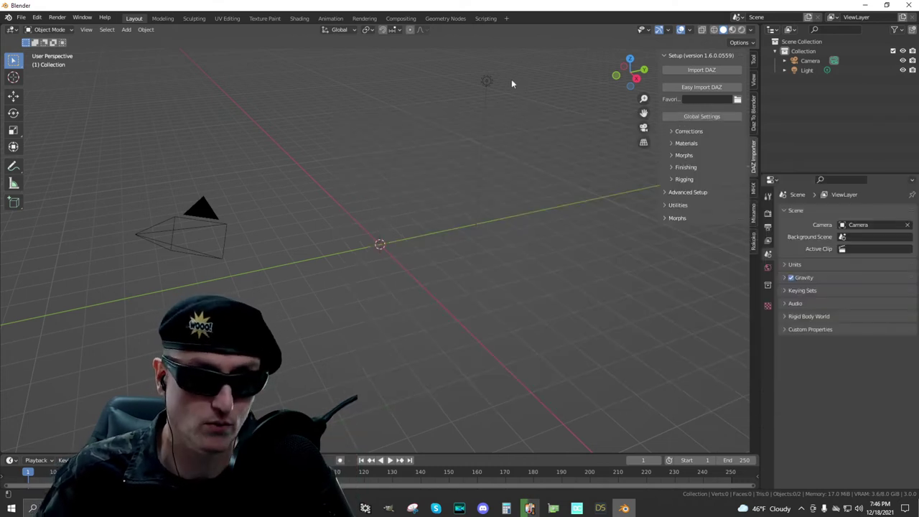
# - Start a regular DAZ import and browse to D:\Audio Series\DAZ 3D\Studio\My Library\Scene Subsets\MRU
pyautogui.click(709, 70)
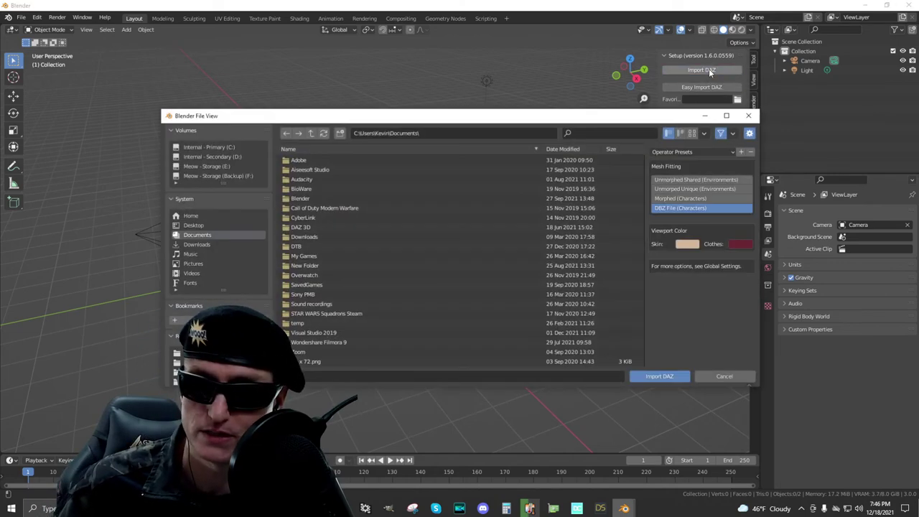
pyautogui.click(216, 156)
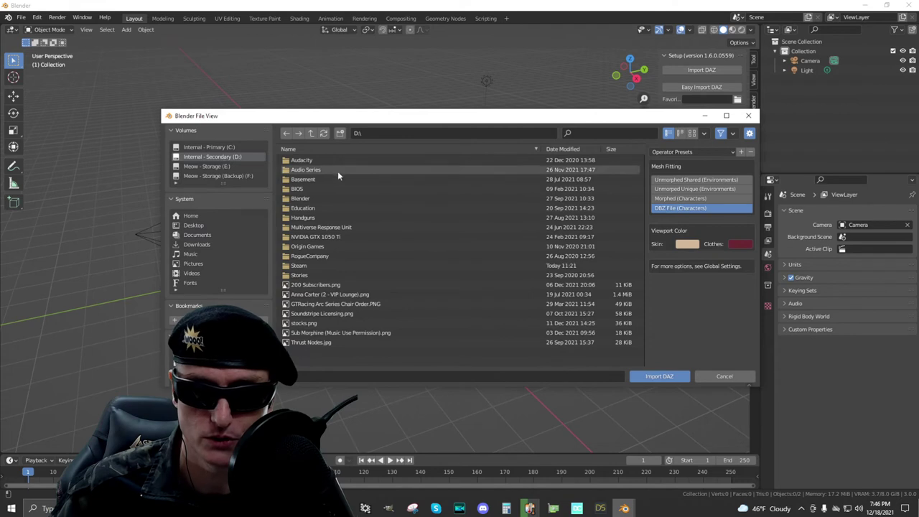
pyautogui.doubleClick(334, 172)
pyautogui.click(325, 171)
pyautogui.doubleClick(325, 171)
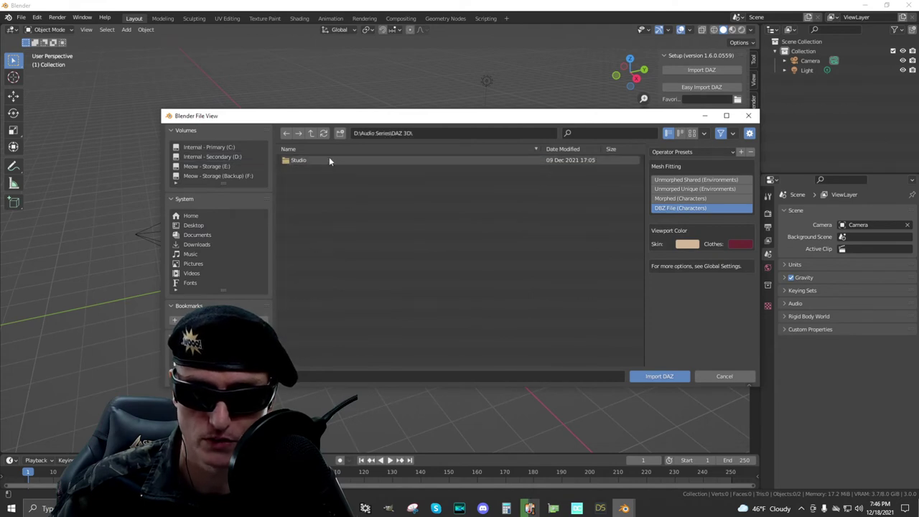
pyautogui.doubleClick(315, 160)
pyautogui.doubleClick(320, 170)
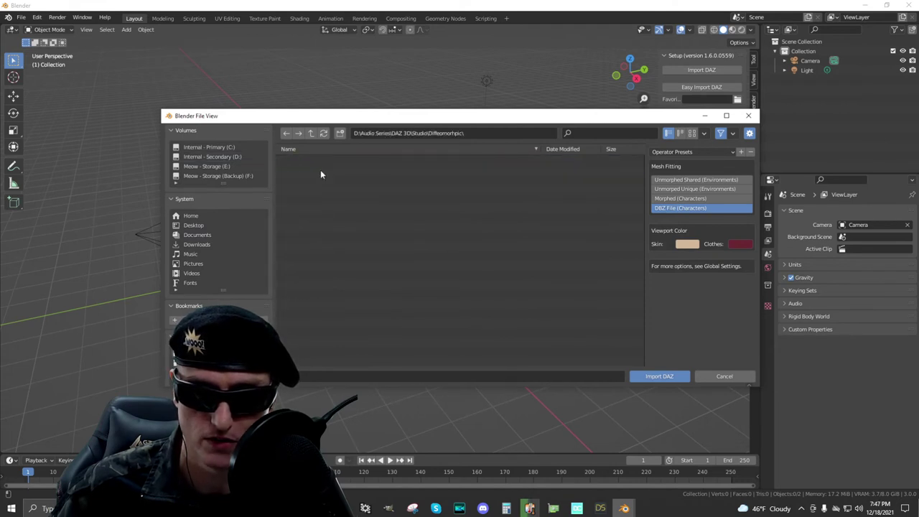
pyautogui.click(311, 133)
pyautogui.doubleClick(330, 188)
pyautogui.click(327, 198)
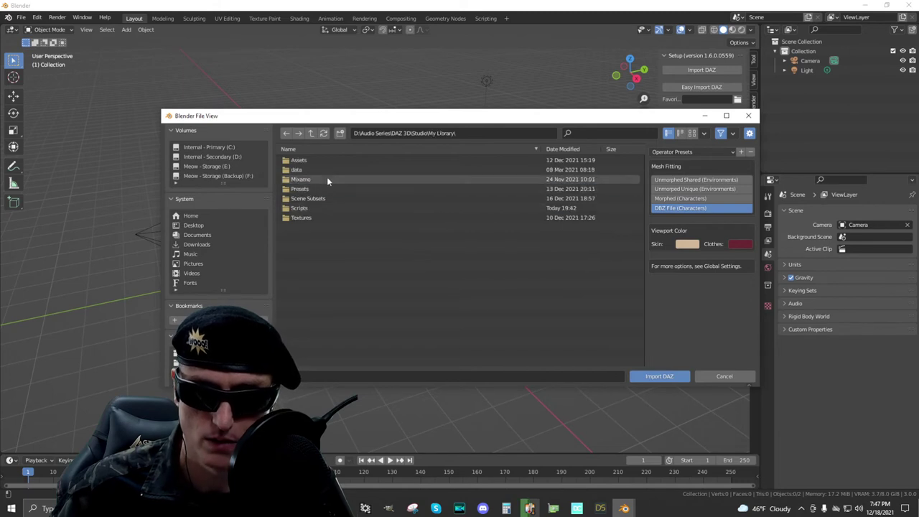
pyautogui.doubleClick(327, 199)
pyautogui.doubleClick(323, 170)
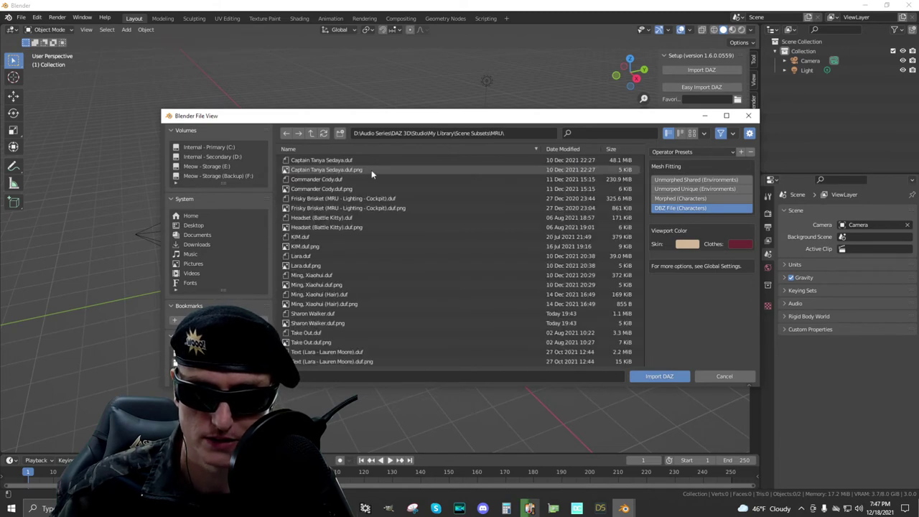
# - Import Sharon Walker.duf using DBZ File (Characters) mesh fitting and acknowledge the importer's warning
pyautogui.scroll(-2, 347, 325)
pyautogui.click(360, 293)
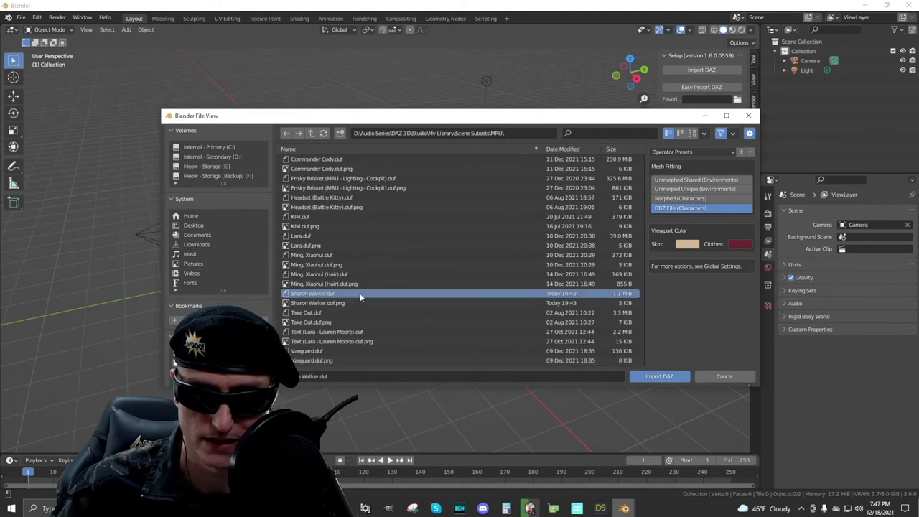
pyautogui.click(660, 377)
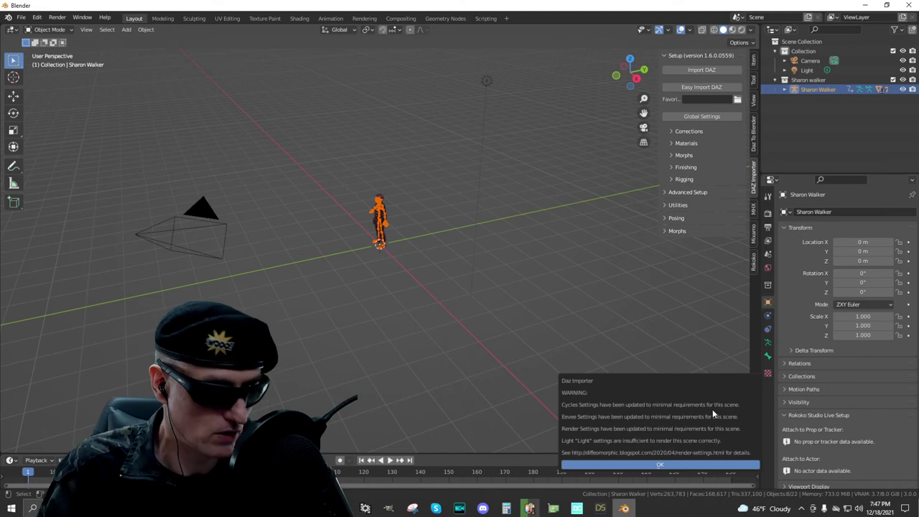
pyautogui.click(667, 467)
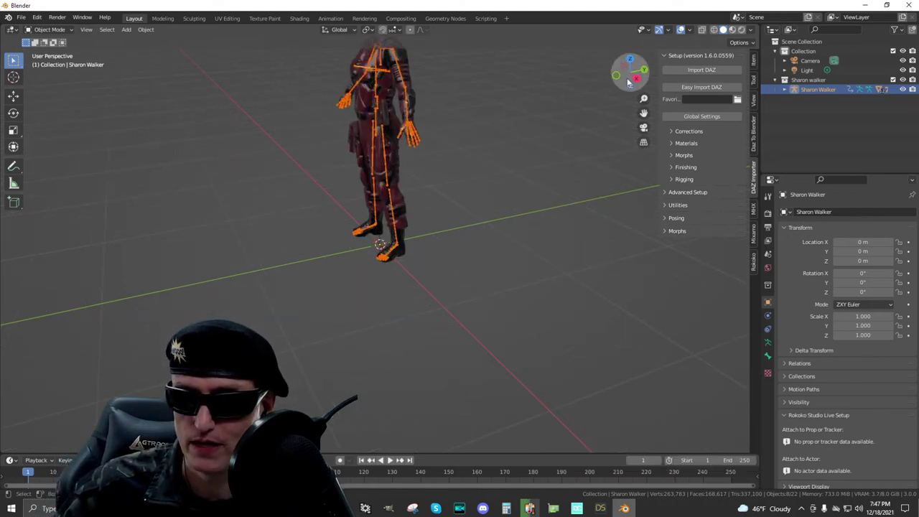
# - Put the imported character's armature in Pose Mode and rotate the rShldrBend bone to raise the arm
pyautogui.moveTo(635, 79); pyautogui.dragTo(527, 126)
pyautogui.scroll(4, 527, 126)
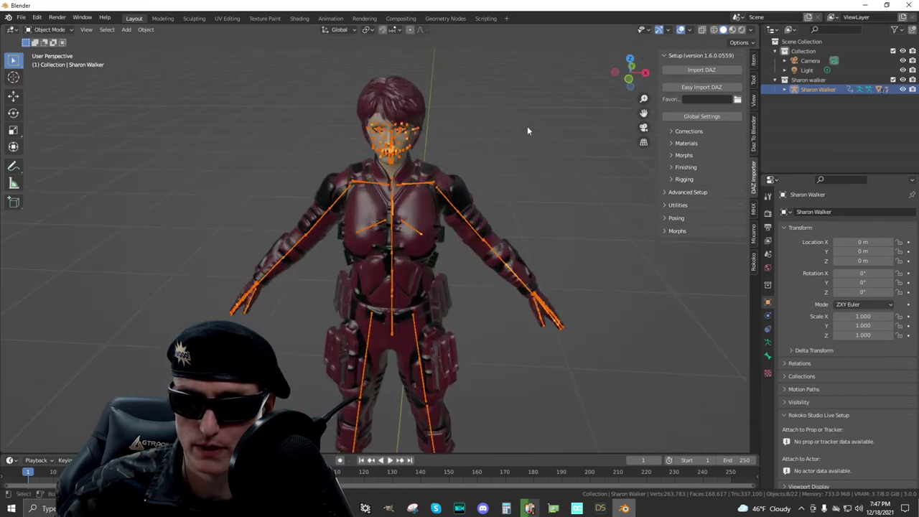
pyautogui.moveTo(644, 113); pyautogui.dragTo(683, 153)
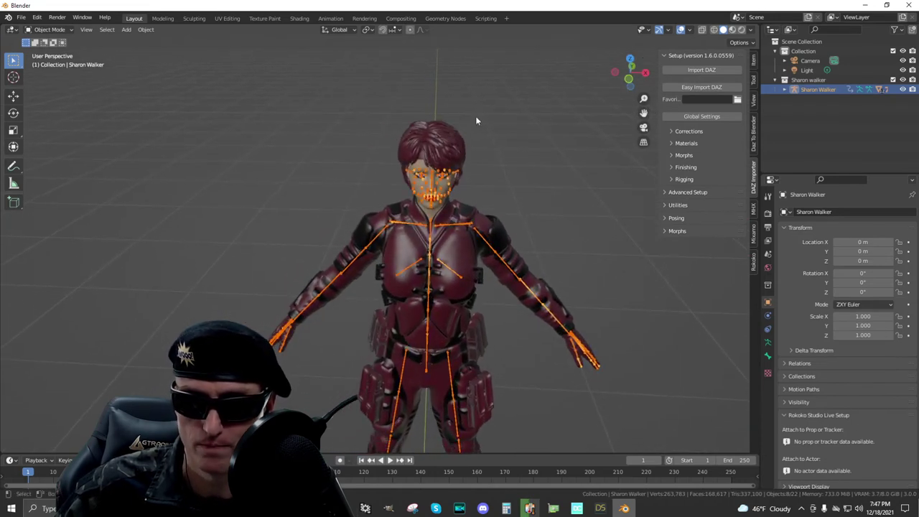
pyautogui.click(47, 29)
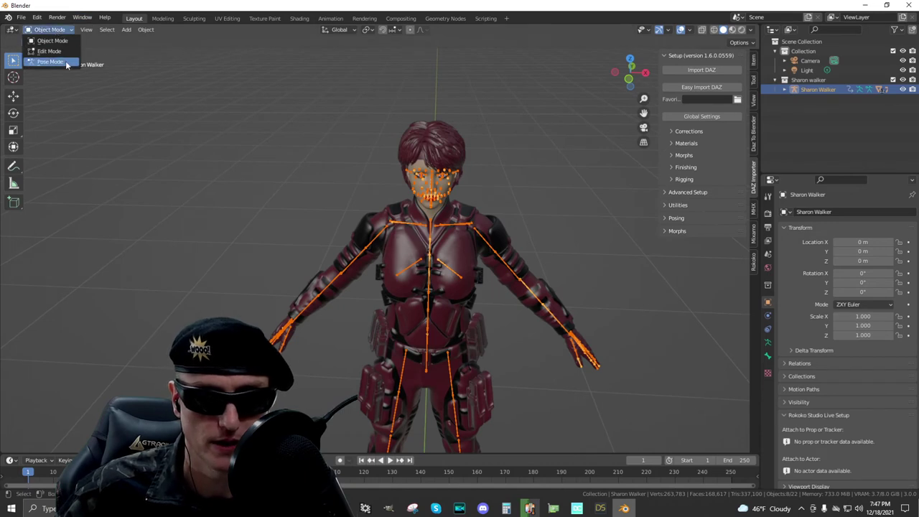
pyautogui.click(68, 63)
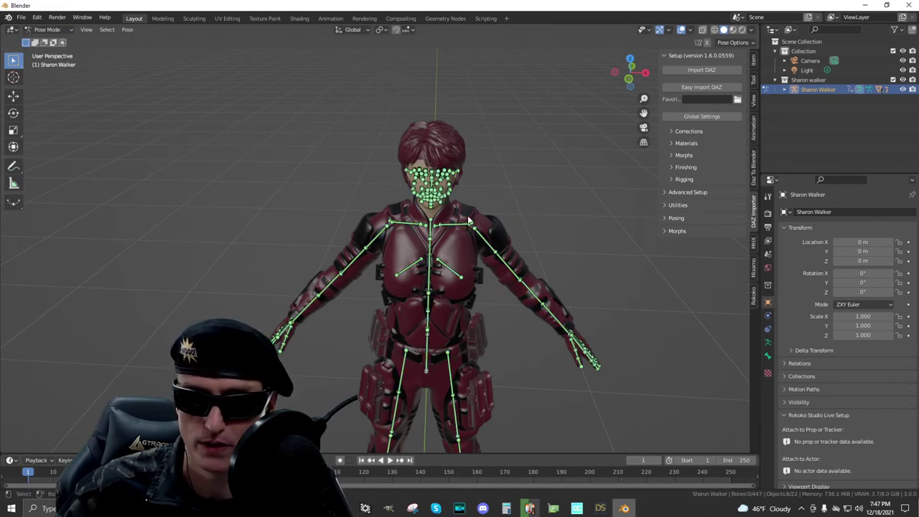
pyautogui.click(379, 239)
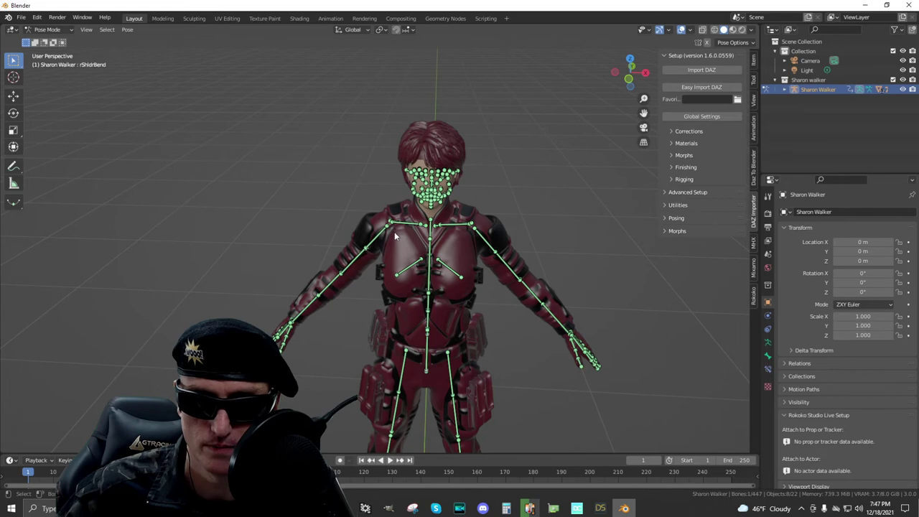
pyautogui.click(13, 113)
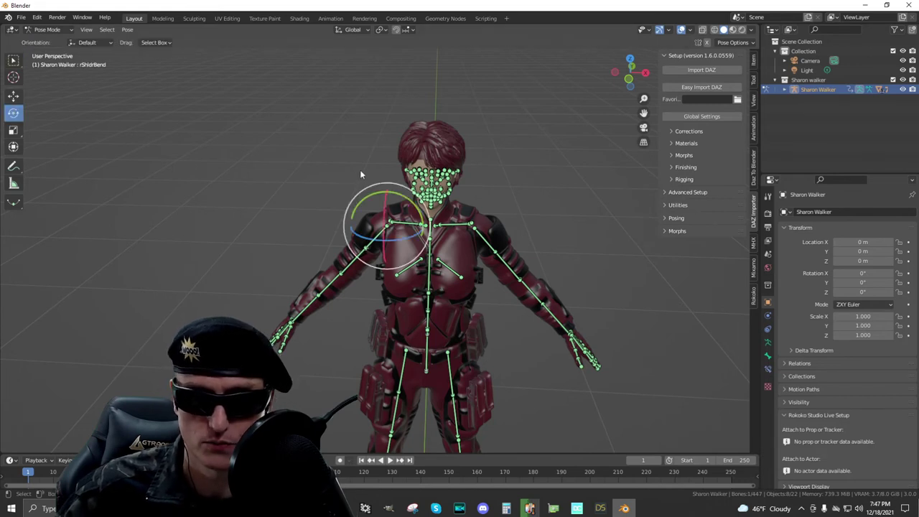
pyautogui.moveTo(369, 201)
pyautogui.mouseDown()
pyautogui.moveTo(387, 202)
pyautogui.moveTo(363, 181)
pyautogui.moveTo(386, 190)
pyautogui.moveTo(376, 194)
pyautogui.mouseUp()
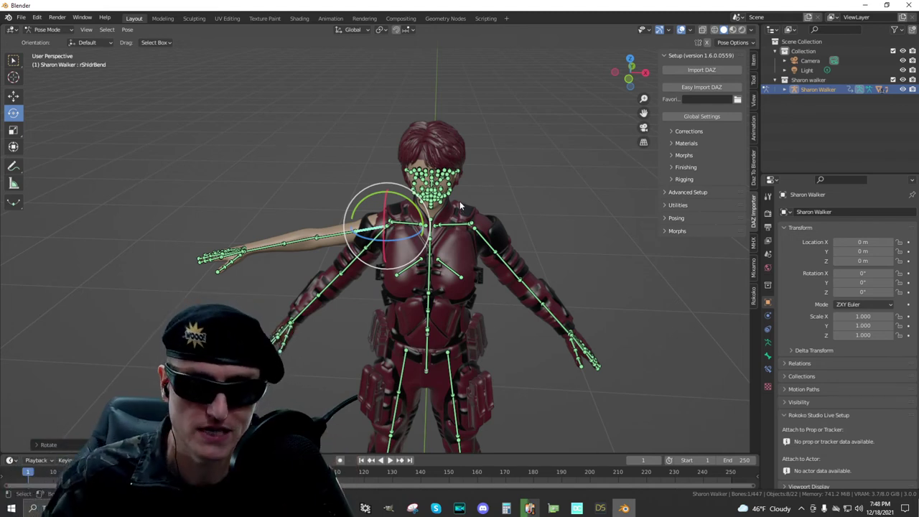
# - Expand the Sharon Walker armature in the Outliner to examine its child rigs, and look over the importer's Corrections tools
pyautogui.click(785, 89)
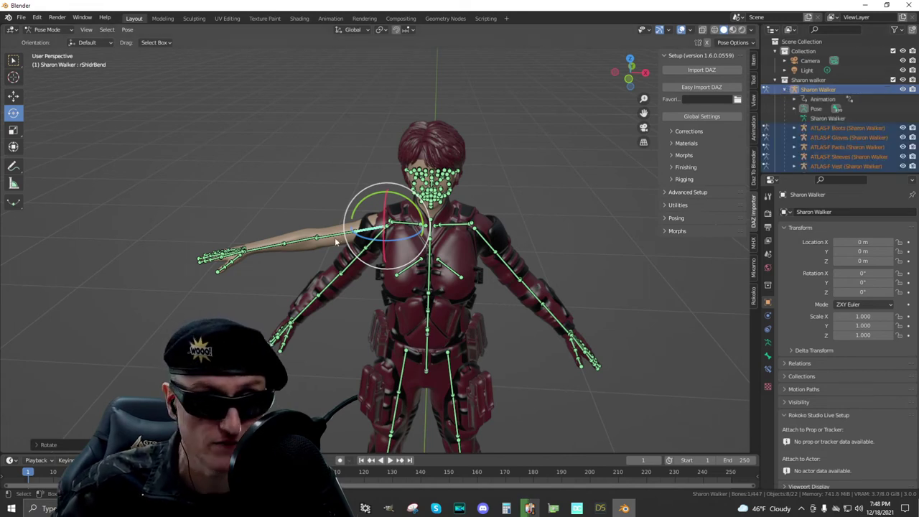
pyautogui.scroll(-4, 833, 147)
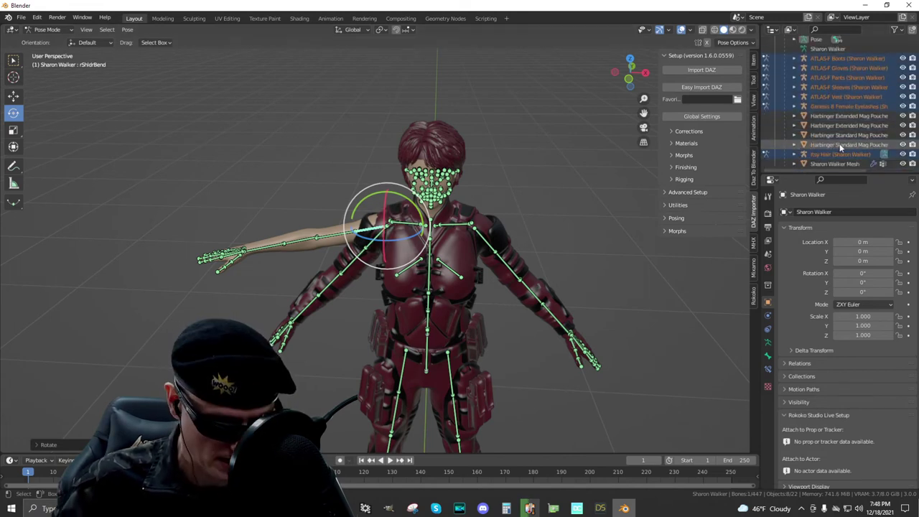
pyautogui.scroll(5, 854, 108)
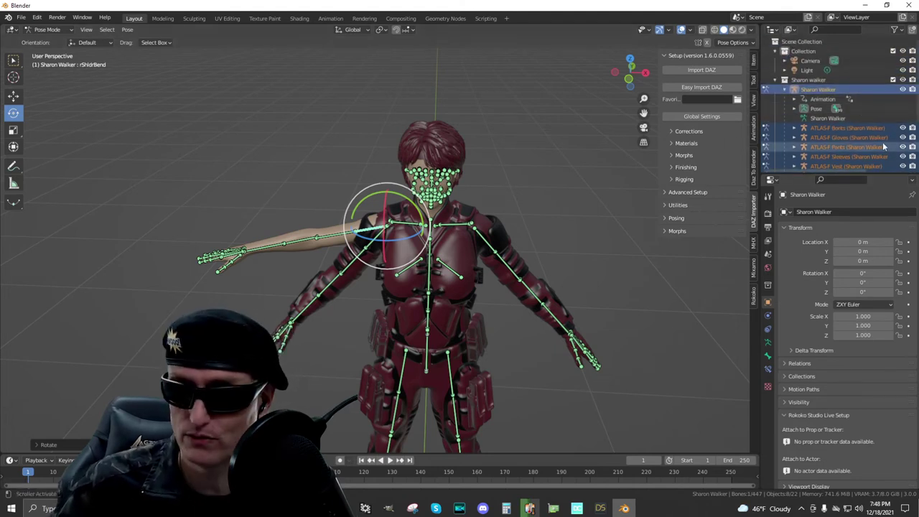
pyautogui.click(672, 131)
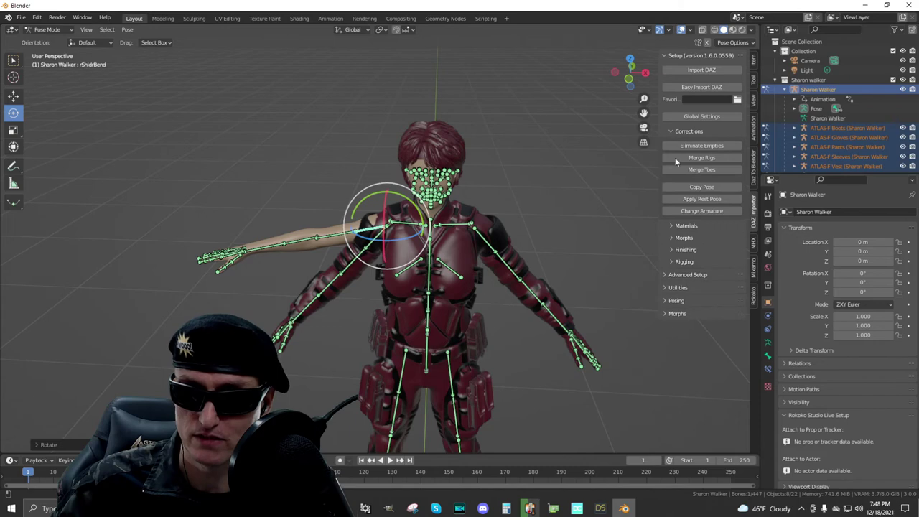
pyautogui.click(669, 127)
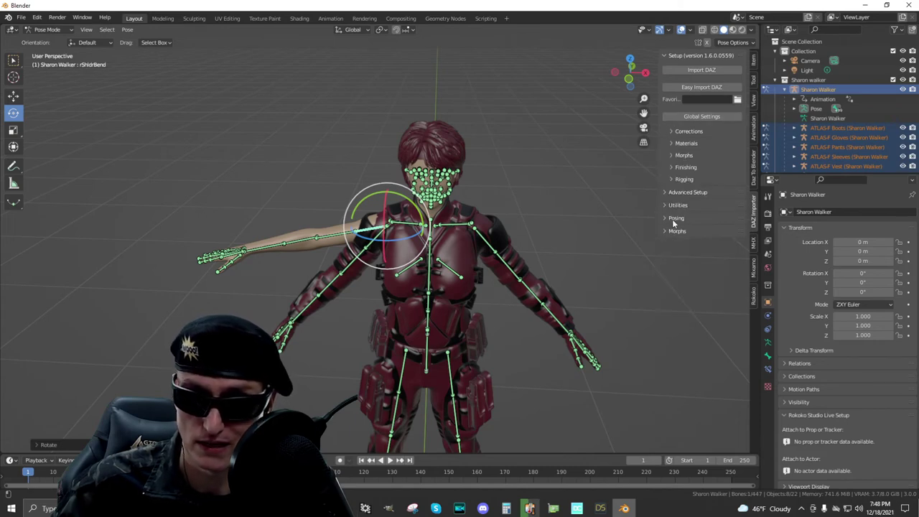
# - Delete the Sharon Walker armature, all its child objects, and the remaining clothing and hair meshes with their collection
pyautogui.scroll(-3, 881, 124)
pyautogui.keyDown('shift'); pyautogui.click(850, 166); pyautogui.keyUp('shift')
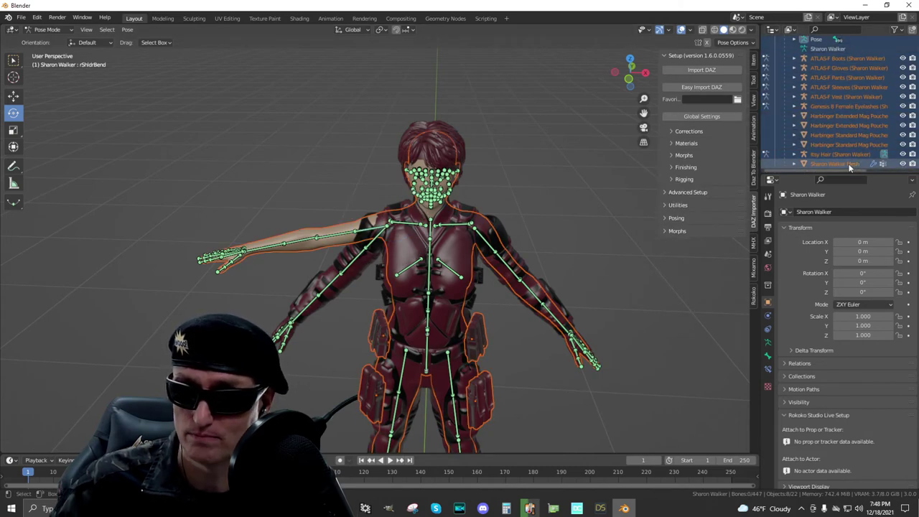
pyautogui.press('Delete')
pyautogui.click(805, 80)
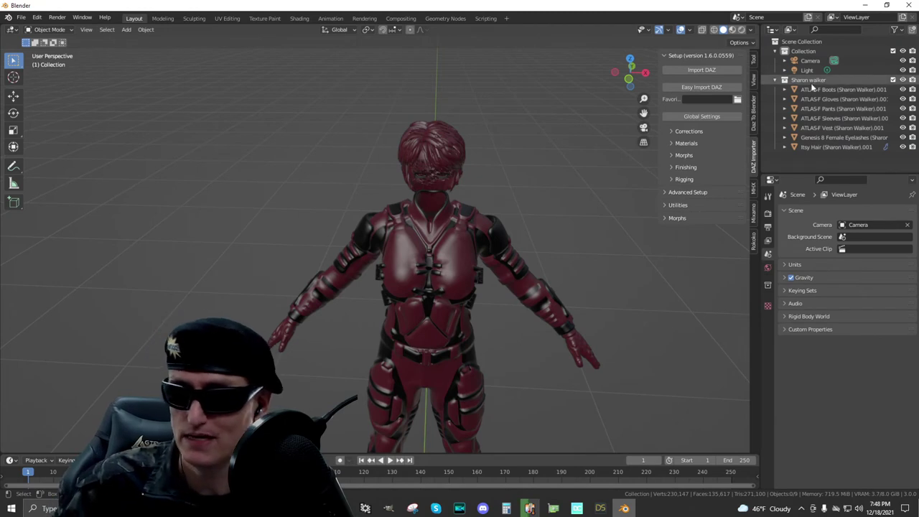
pyautogui.keyDown('shift'); pyautogui.click(830, 147); pyautogui.keyUp('shift')
pyautogui.press('Delete')
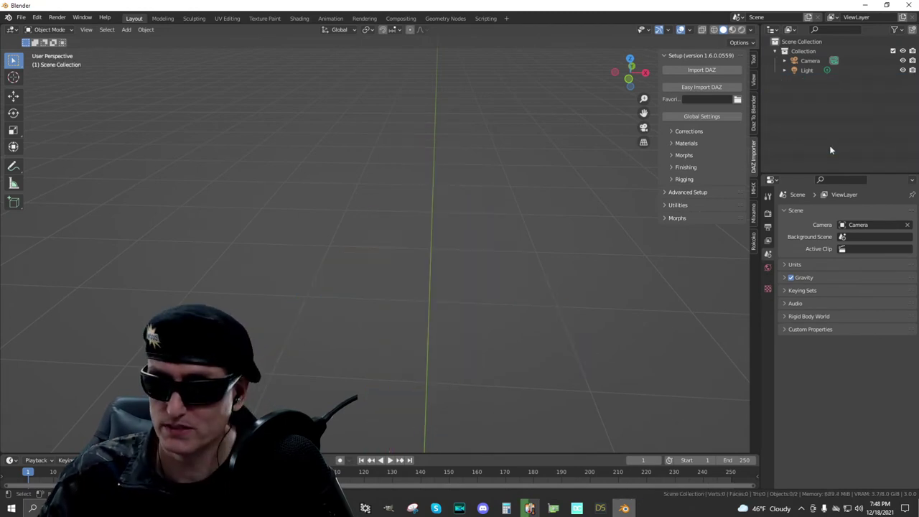
# - Easy-import Sharon Walker.duf from the D: drive's DAZ library folder Scene Subsets\MRU, using DBZ File (Characters) mesh fitting and Merge Rigs
pyautogui.click(700, 87)
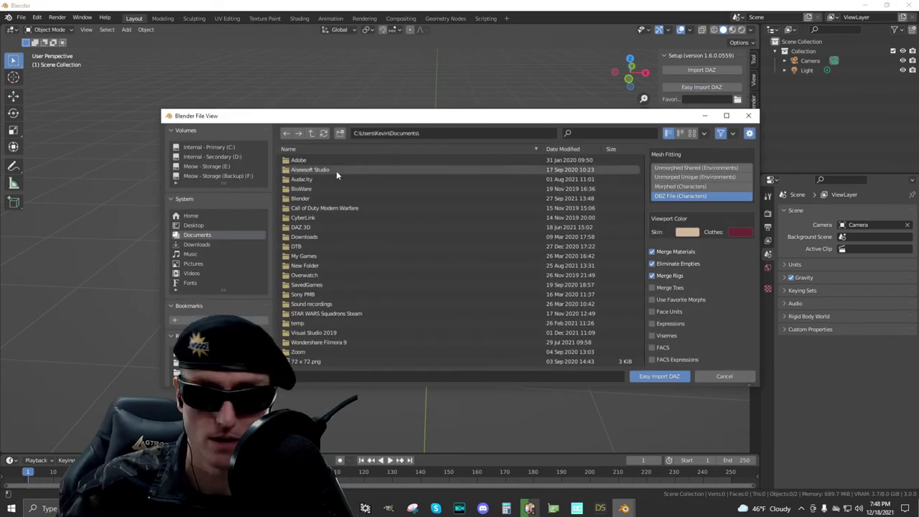
pyautogui.click(234, 156)
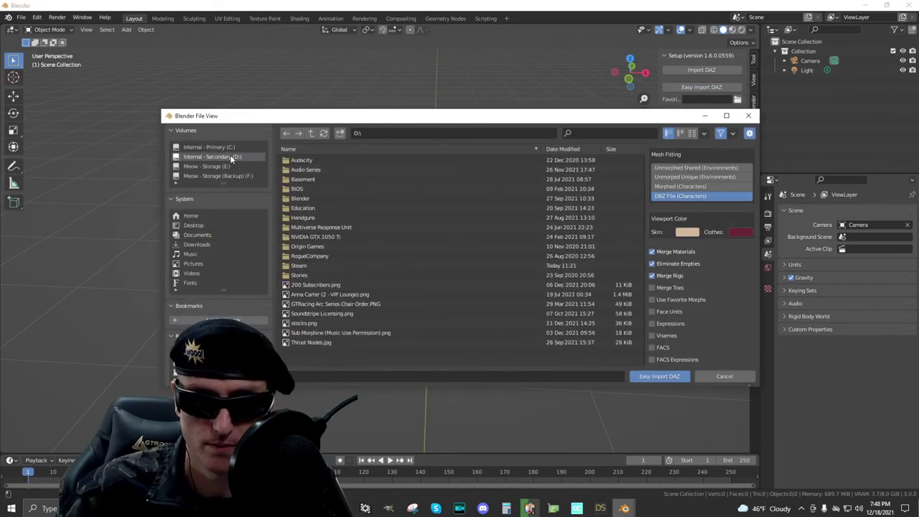
pyautogui.doubleClick(311, 171)
pyautogui.doubleClick(310, 170)
pyautogui.doubleClick(298, 160)
pyautogui.doubleClick(317, 188)
pyautogui.doubleClick(319, 198)
pyautogui.doubleClick(316, 170)
pyautogui.click(337, 294)
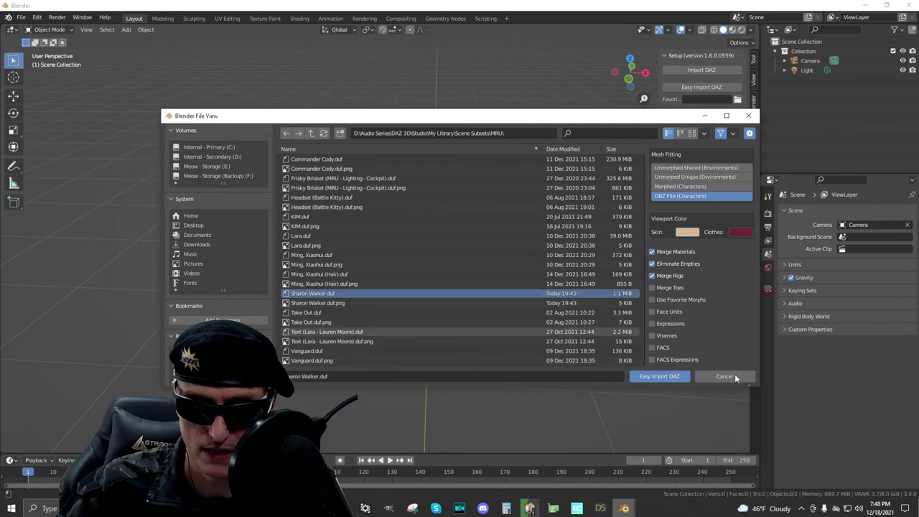
pyautogui.click(659, 376)
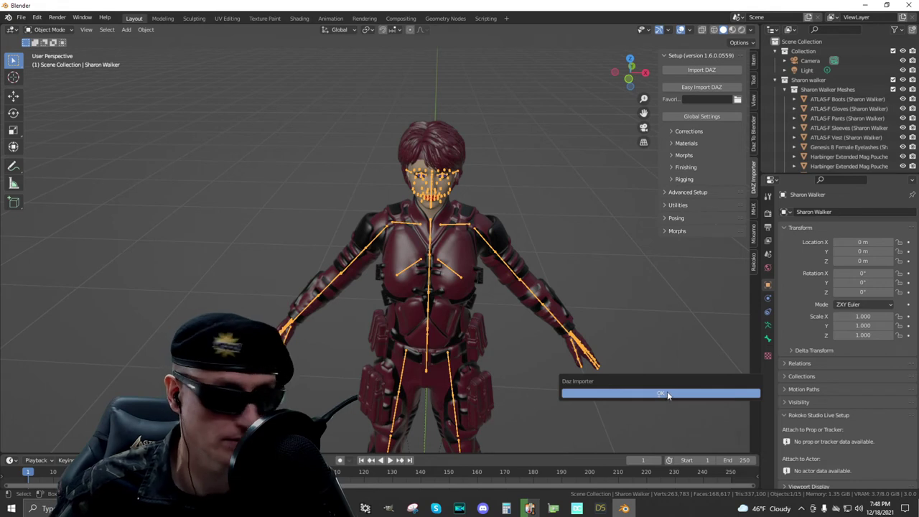
pyautogui.click(659, 392)
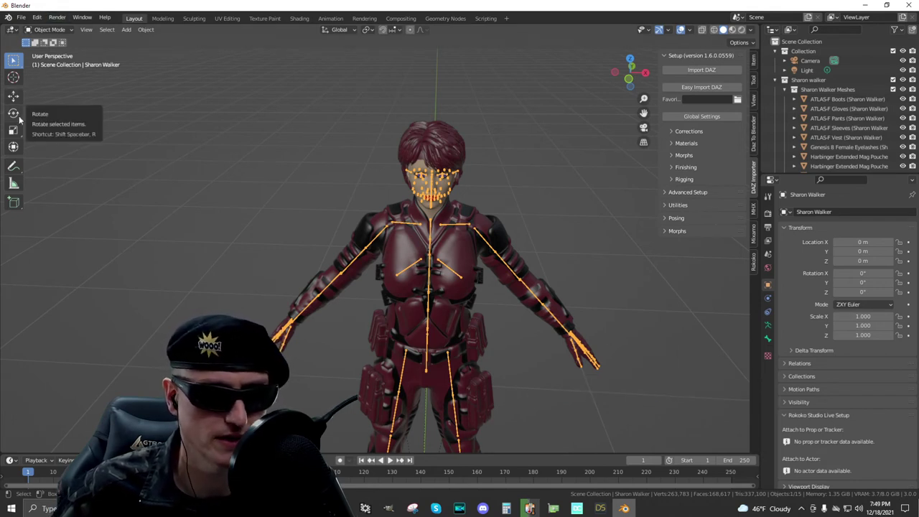
pyautogui.click(376, 239)
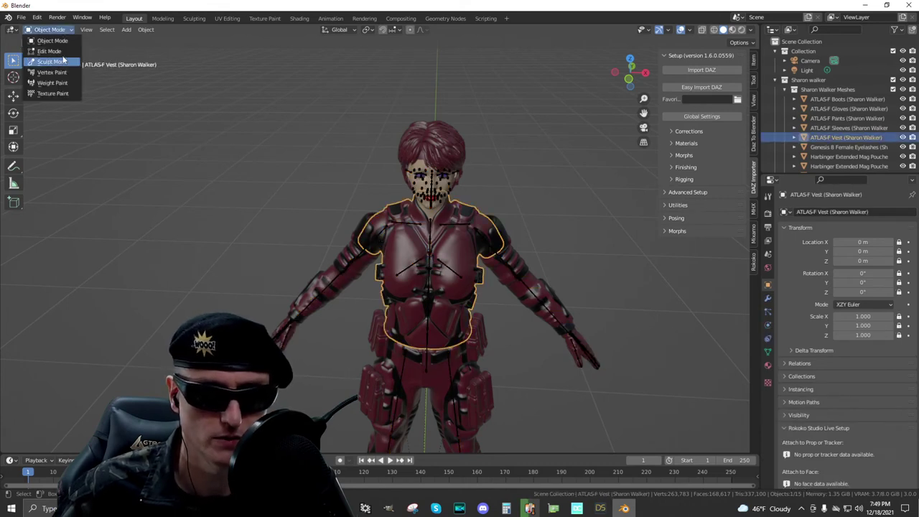
pyautogui.click(416, 168)
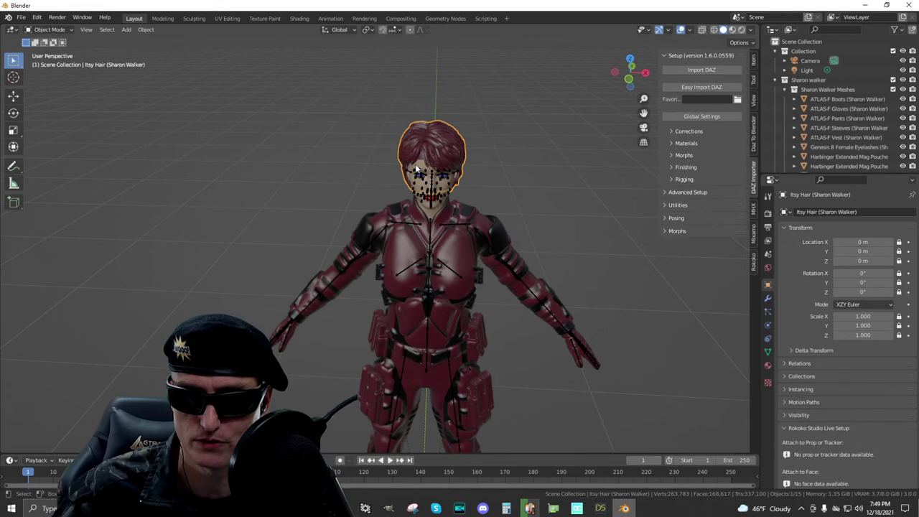
pyautogui.click(436, 206)
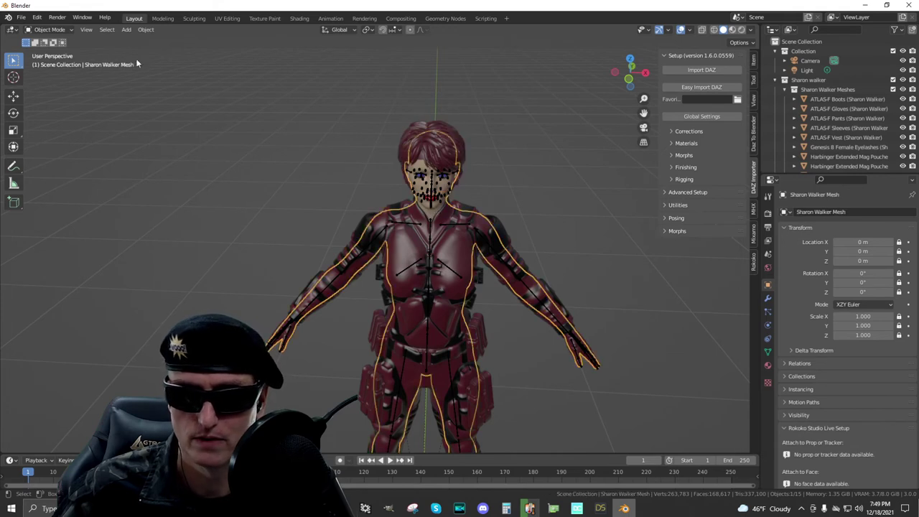
pyautogui.click(62, 31)
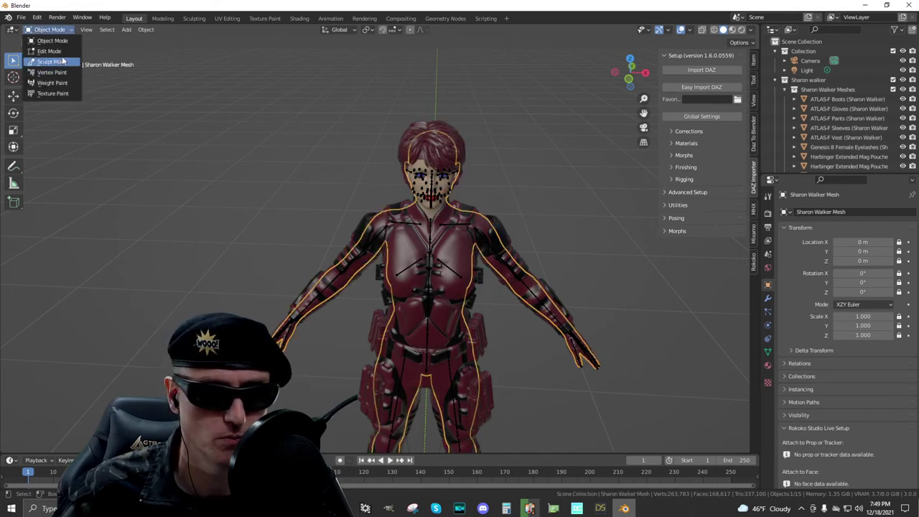
# - Expand the Sharon Walker armature in the Outliner, select it through its Pose entry, and switch it to Pose Mode
pyautogui.scroll(-3, 812, 135)
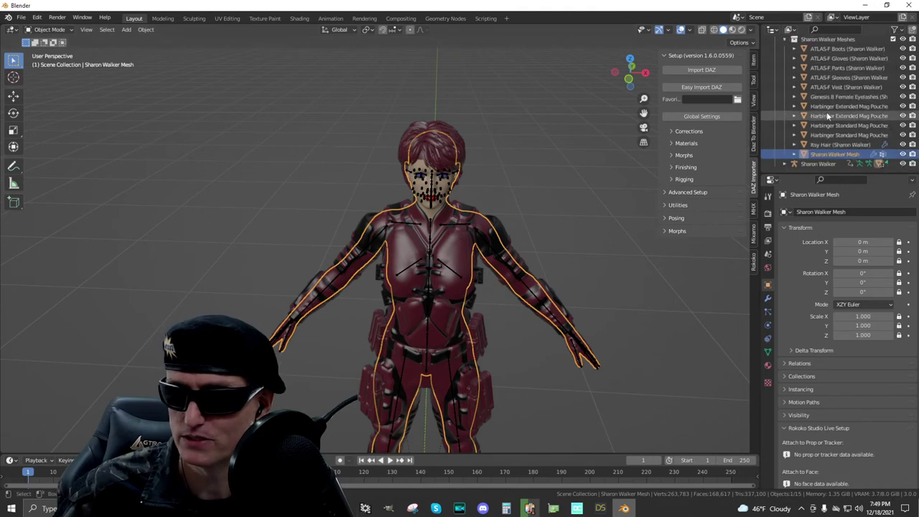
pyautogui.click(785, 164)
pyautogui.scroll(-5, 797, 137)
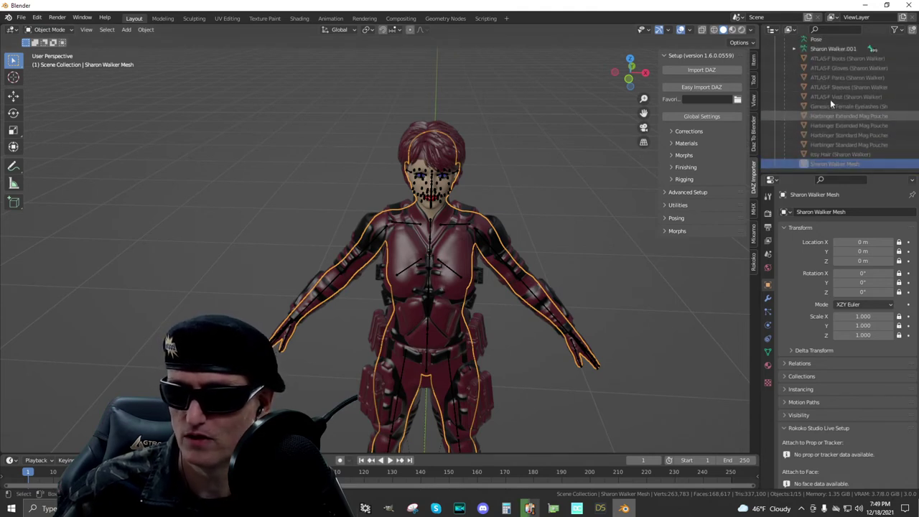
pyautogui.click(784, 115)
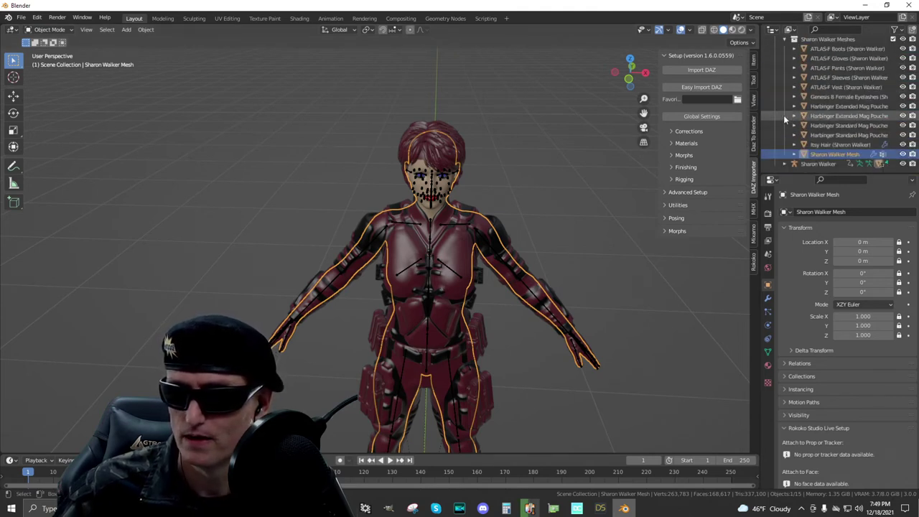
pyautogui.click(785, 165)
pyautogui.scroll(-5, 823, 130)
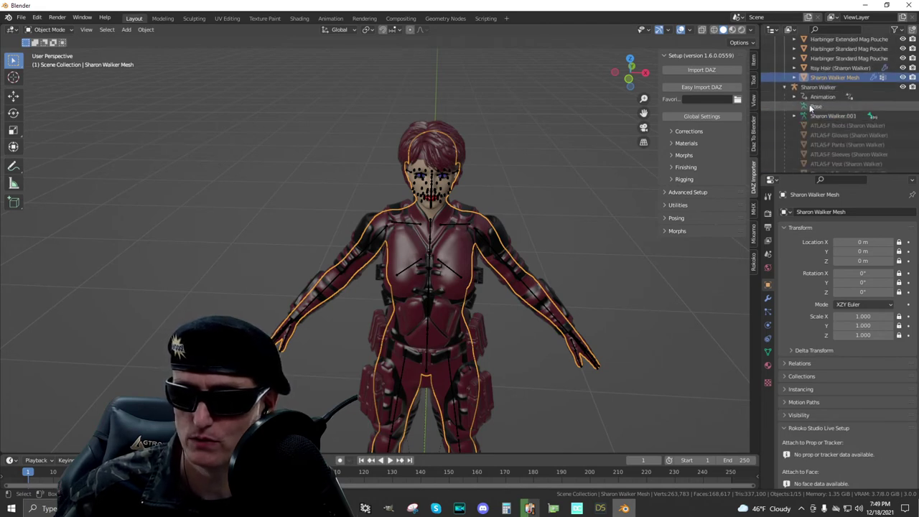
pyautogui.click(833, 106)
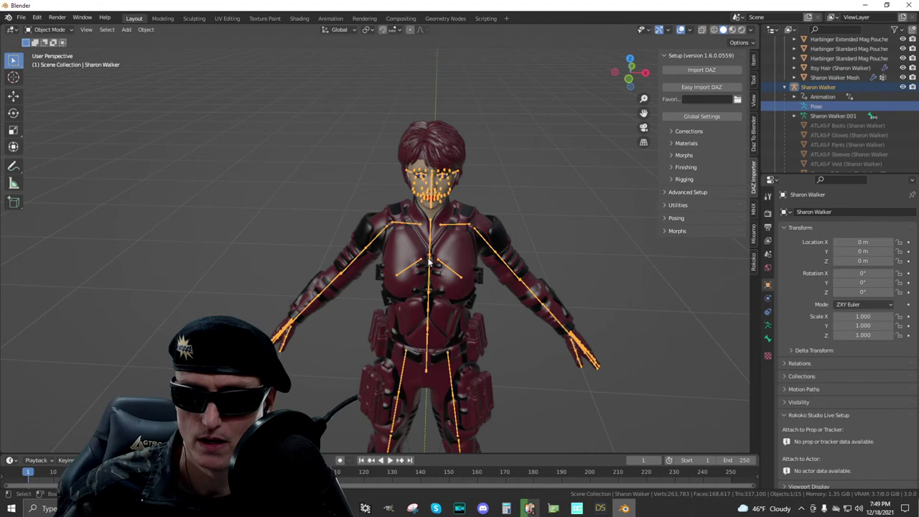
pyautogui.click(48, 30)
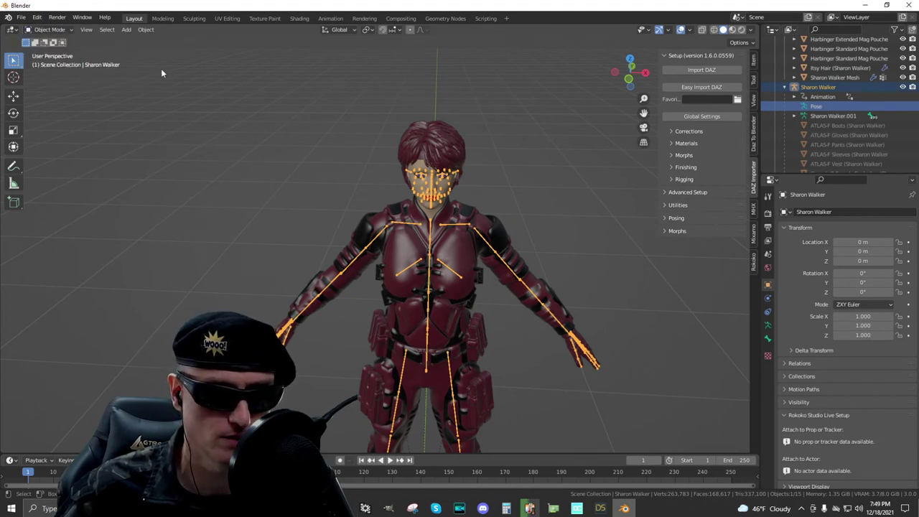
pyautogui.click(47, 31)
pyautogui.click(52, 63)
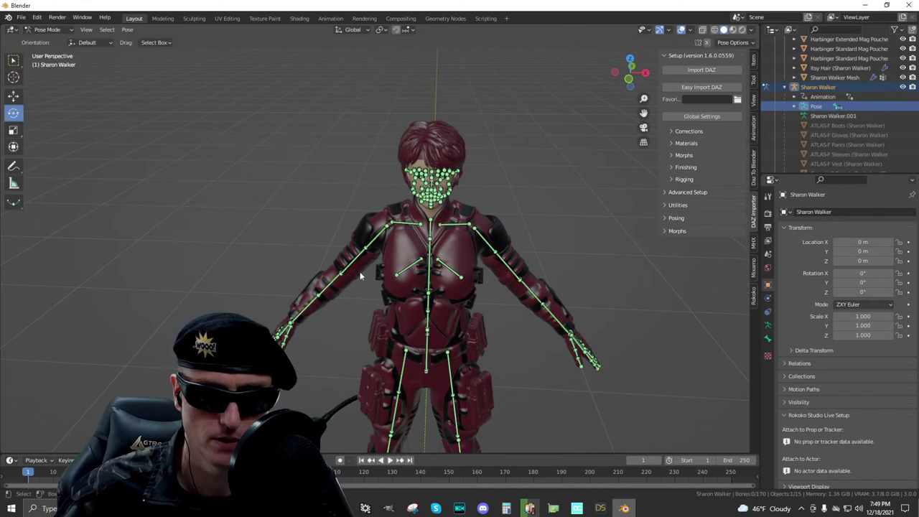
# - Rotate the rShldrBend bone to raise the character's right arm sideways, deselect it, and hide the armature
pyautogui.click(381, 236)
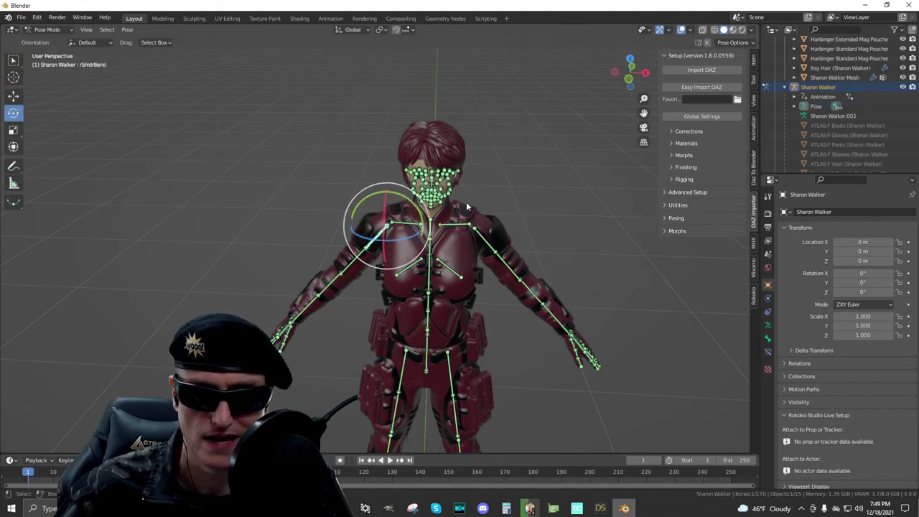
pyautogui.moveTo(404, 195); pyautogui.dragTo(431, 195)
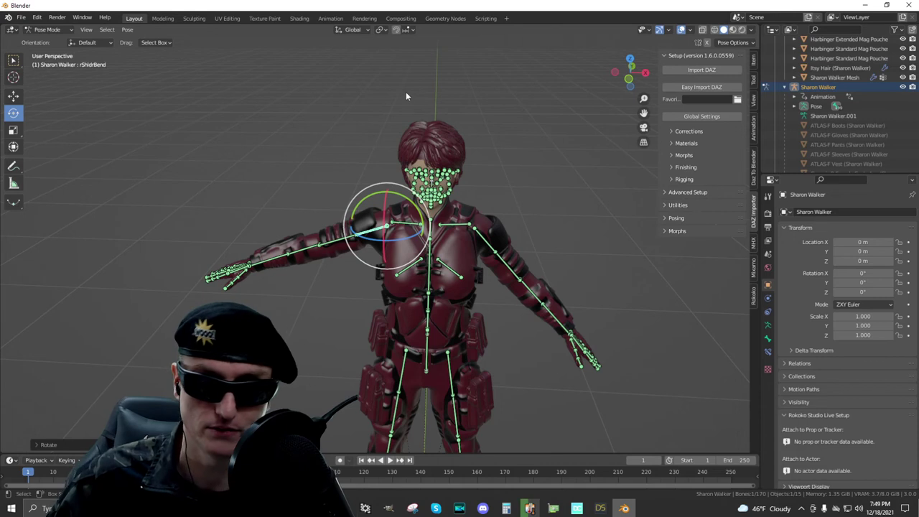
pyautogui.click(553, 120)
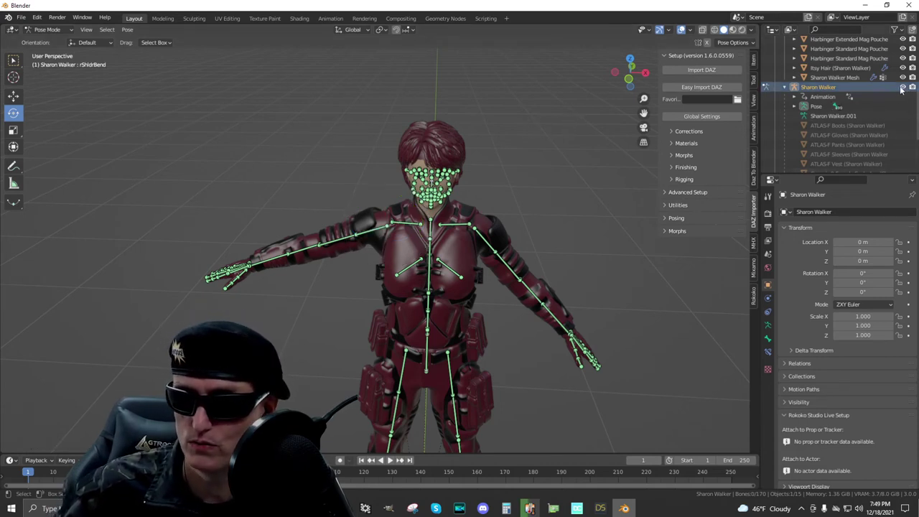
pyautogui.moveTo(630, 75); pyautogui.dragTo(623, 79)
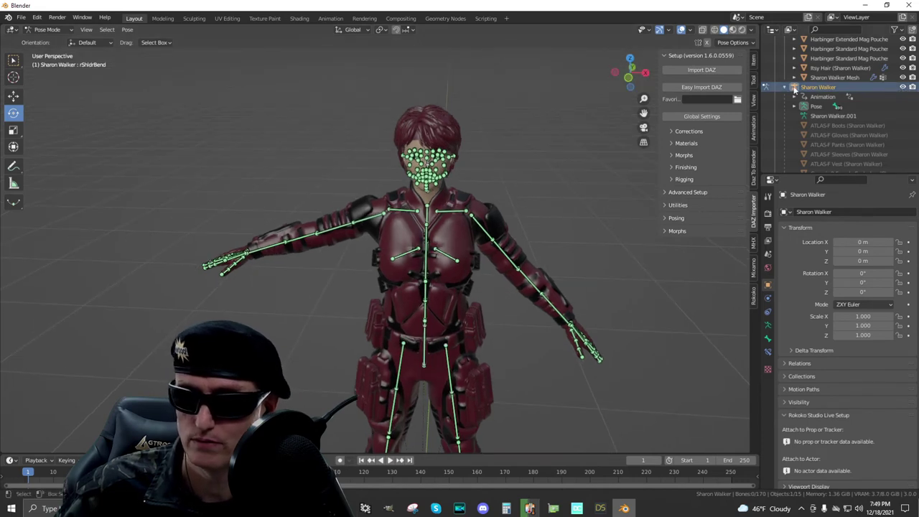
pyautogui.click(903, 87)
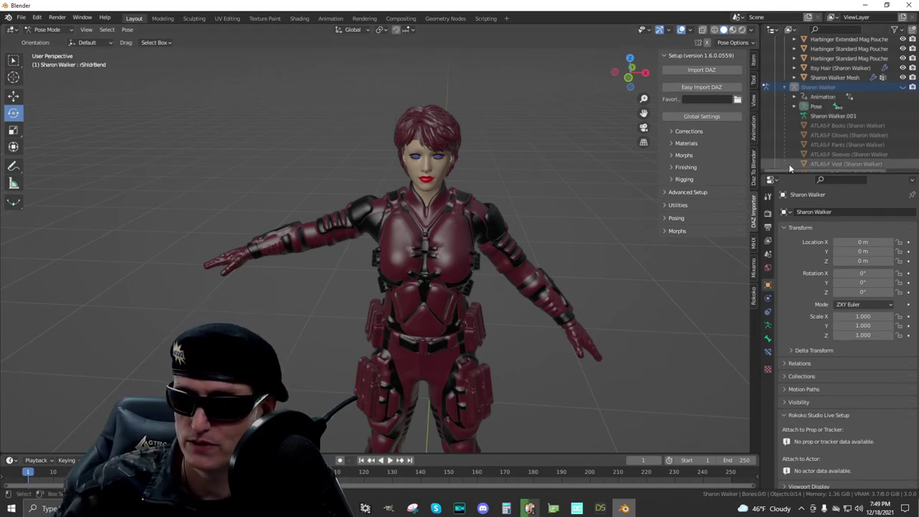
# - Set the render engine to Cycles with GPU Compute as the device
pyautogui.click(767, 213)
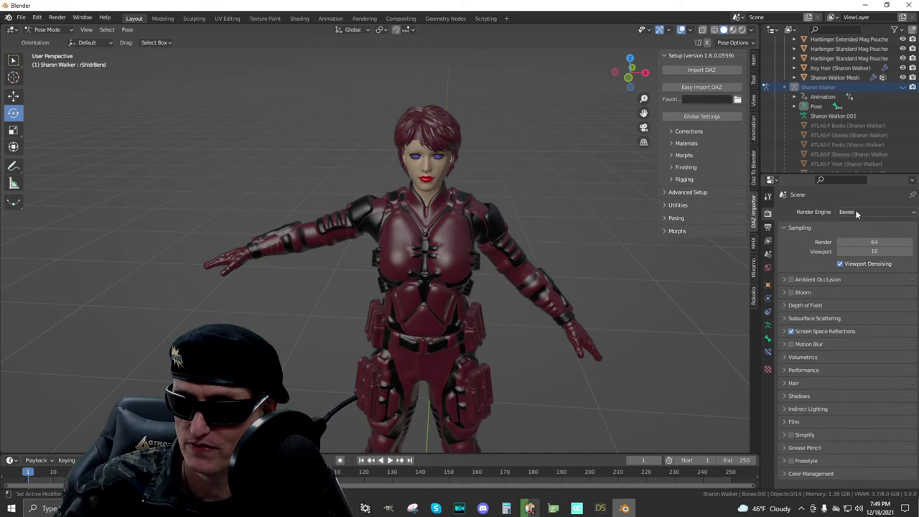
pyautogui.click(856, 214)
pyautogui.click(863, 244)
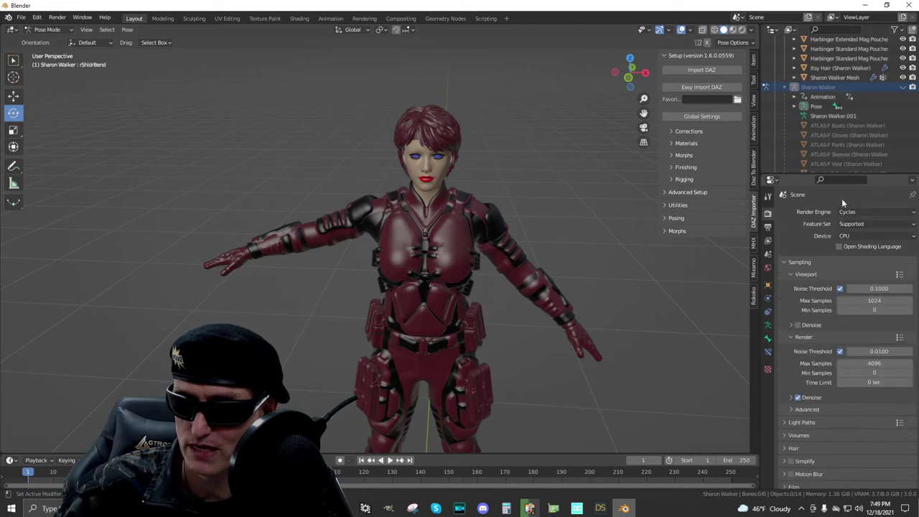
pyautogui.click(862, 238)
pyautogui.click(860, 257)
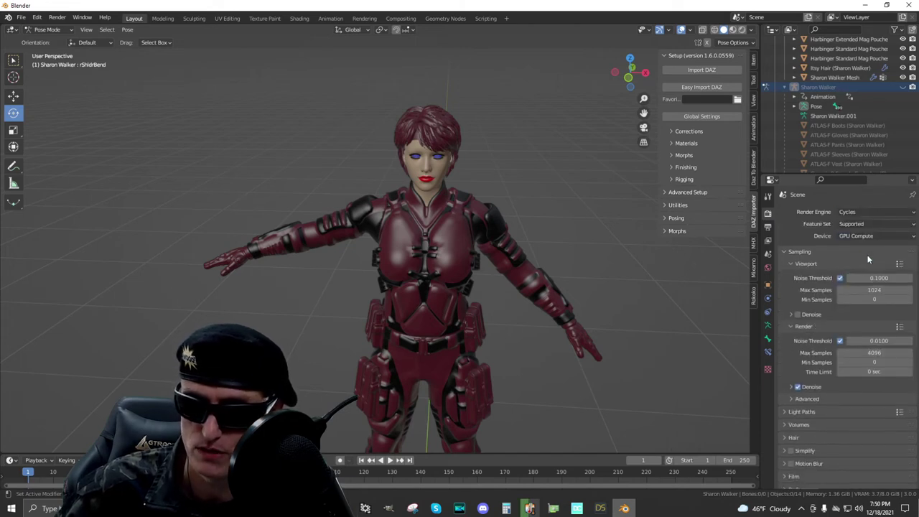
# - Set the viewport maximum samples to 500 and disable denoising for the final render
pyautogui.click(879, 290)
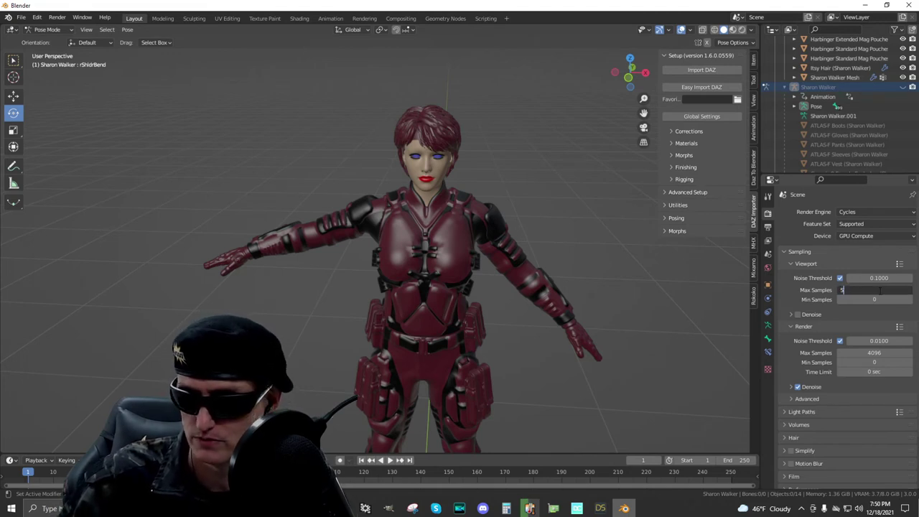
pyautogui.press('Return')
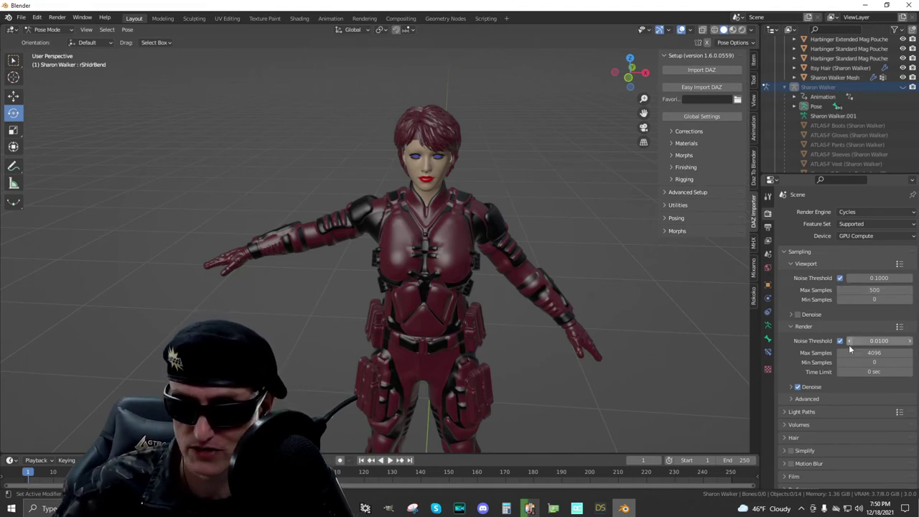
pyautogui.click(798, 387)
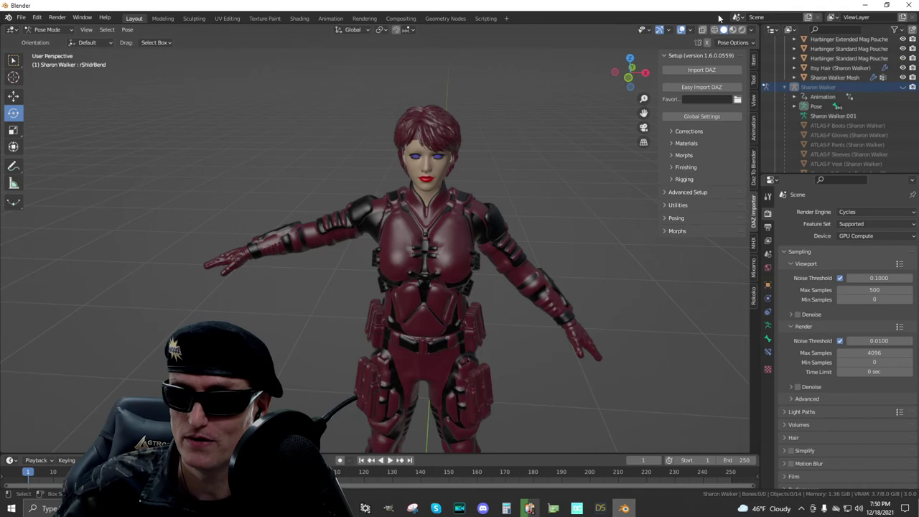
# - Show the viewport in Rendered shading and examine the textures on the character's face, hair and armor
pyautogui.click(742, 30)
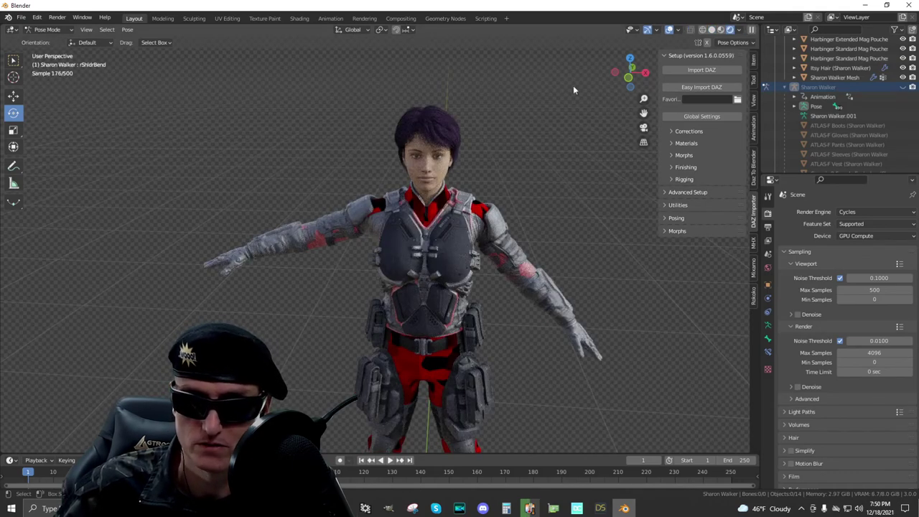
pyautogui.scroll(4, 551, 128)
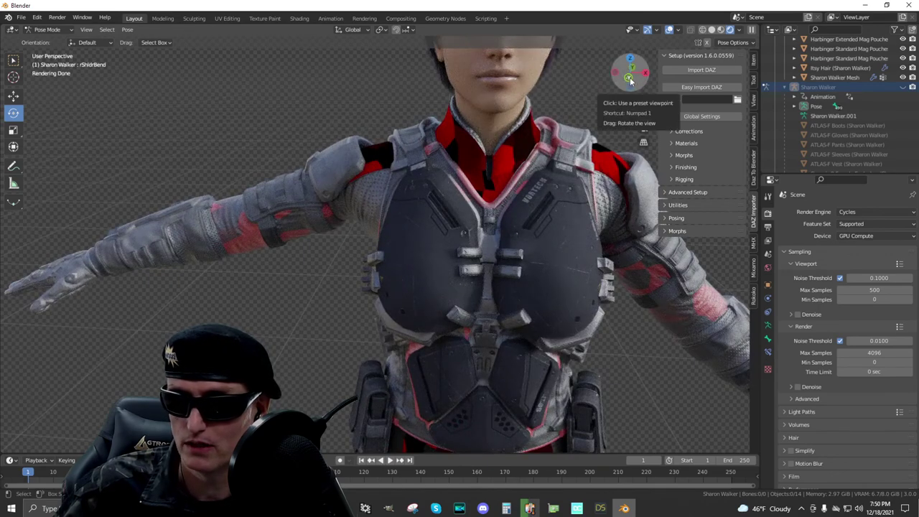
pyautogui.scroll(-5, 629, 79)
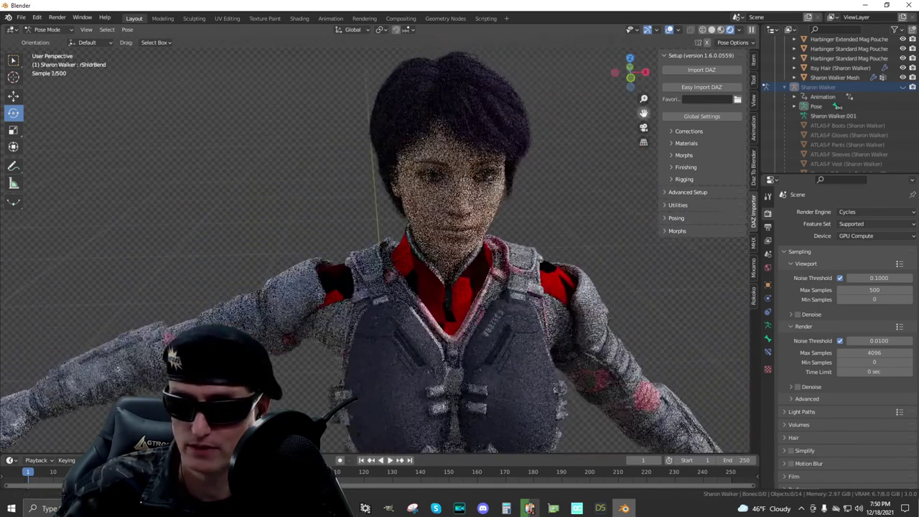
pyautogui.scroll(-5, 538, 156)
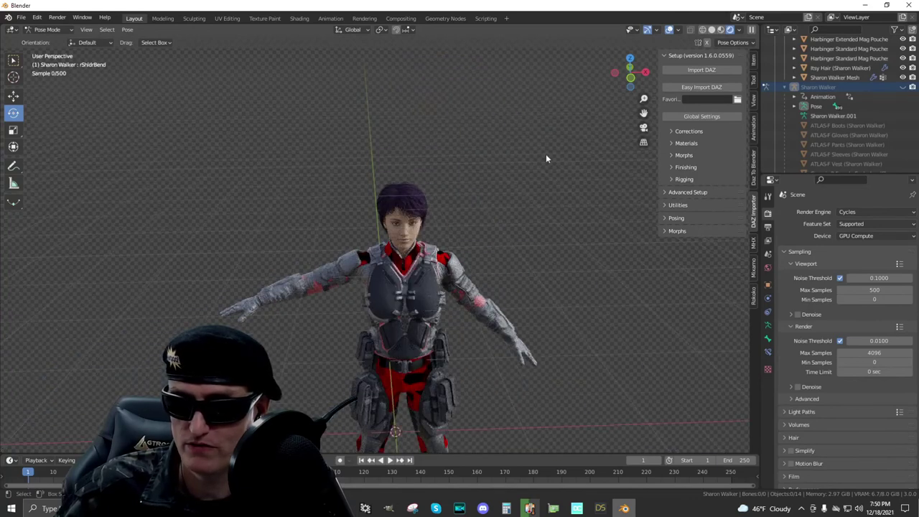
# - Return to Object Mode and move the light horizontally to the front side of the character
pyautogui.scroll(-3, 545, 158)
pyautogui.moveTo(630, 76); pyautogui.dragTo(108, 44)
pyautogui.click(67, 32)
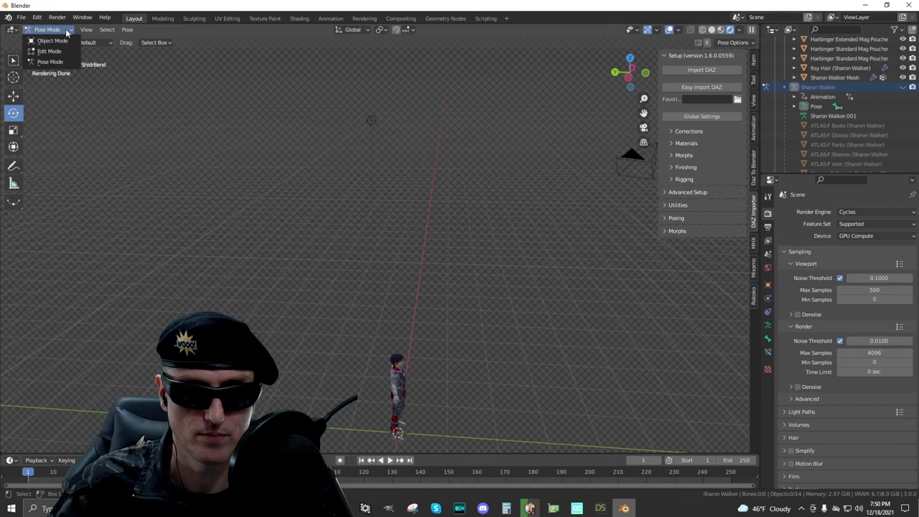
pyautogui.click(64, 41)
pyautogui.click(371, 121)
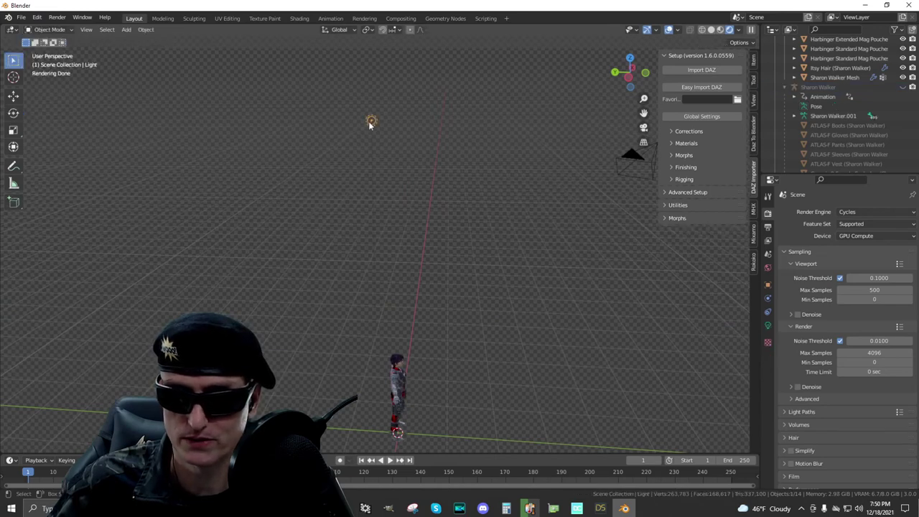
pyautogui.press('g')
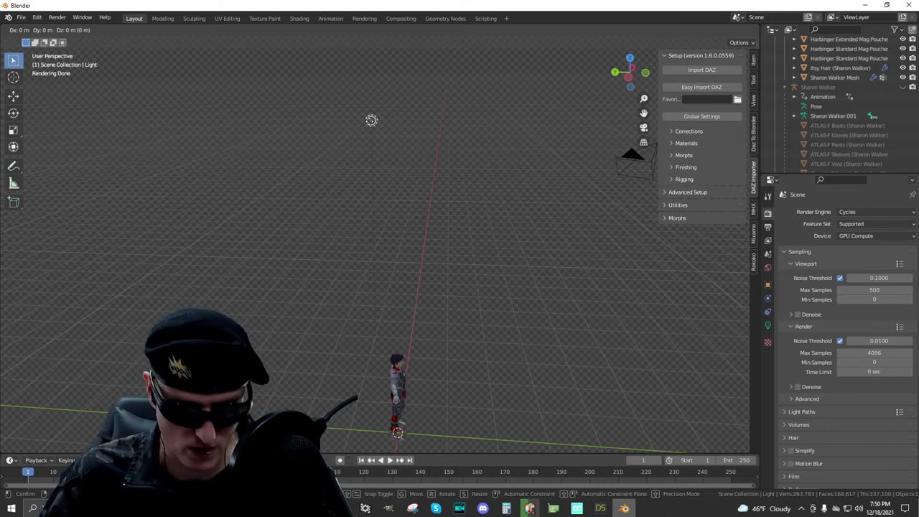
pyautogui.click(470, 120)
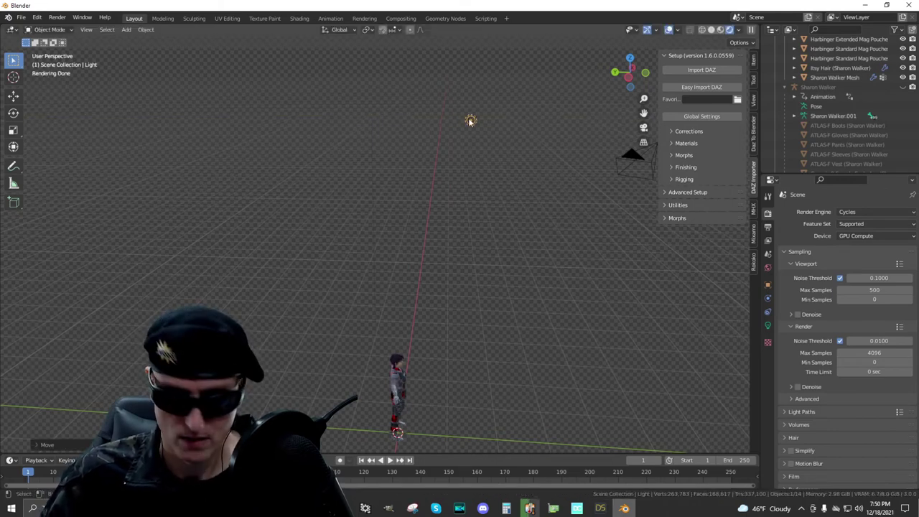
# - Move the light along the global X axis, then reposition it freely close to the character
pyautogui.press('g')
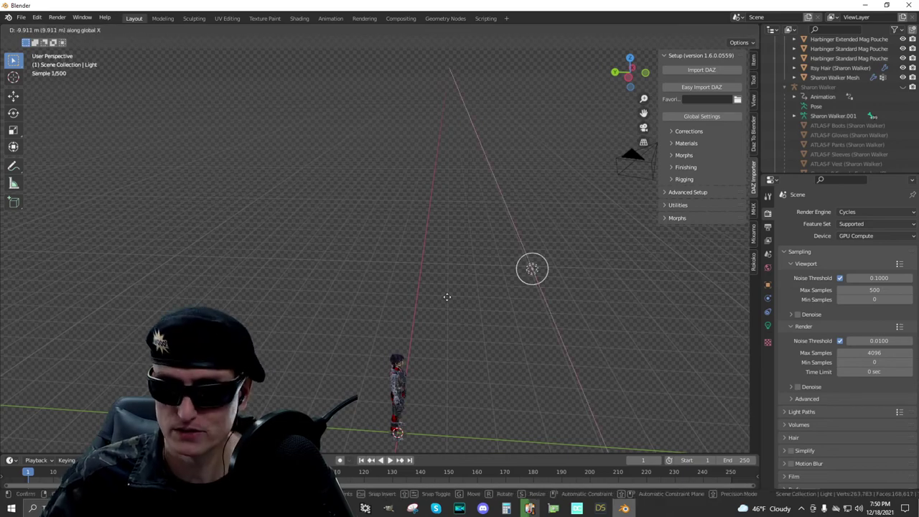
pyautogui.click(458, 332)
pyautogui.moveTo(643, 72); pyautogui.dragTo(577, 99)
pyautogui.moveTo(578, 98); pyautogui.dragTo(283, 190, button='middle')
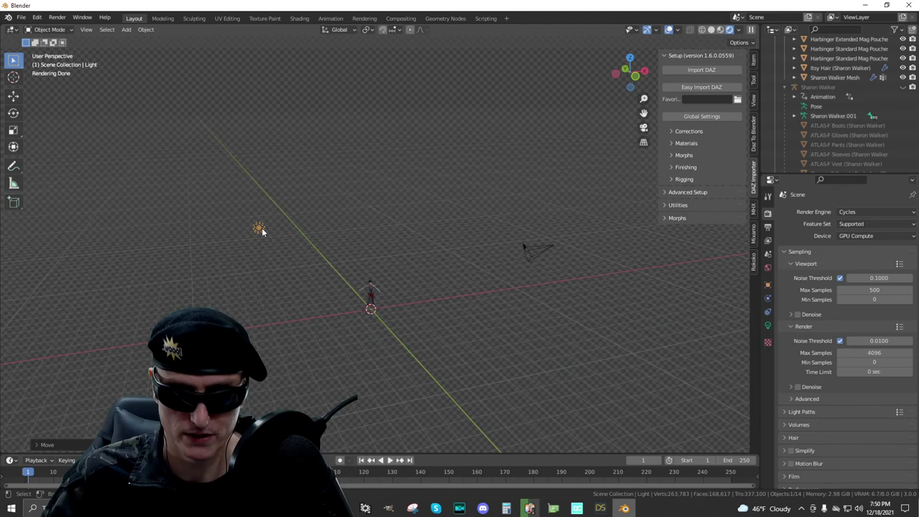
pyautogui.press('g')
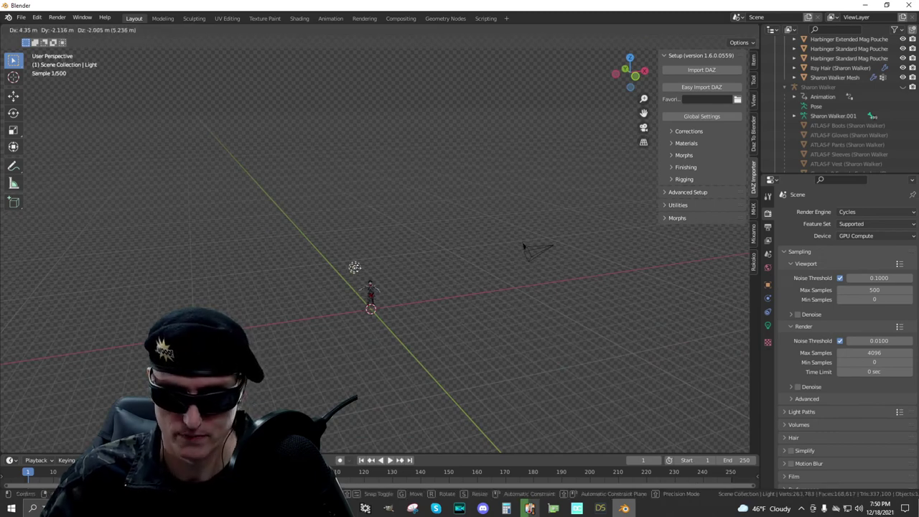
pyautogui.click(467, 159)
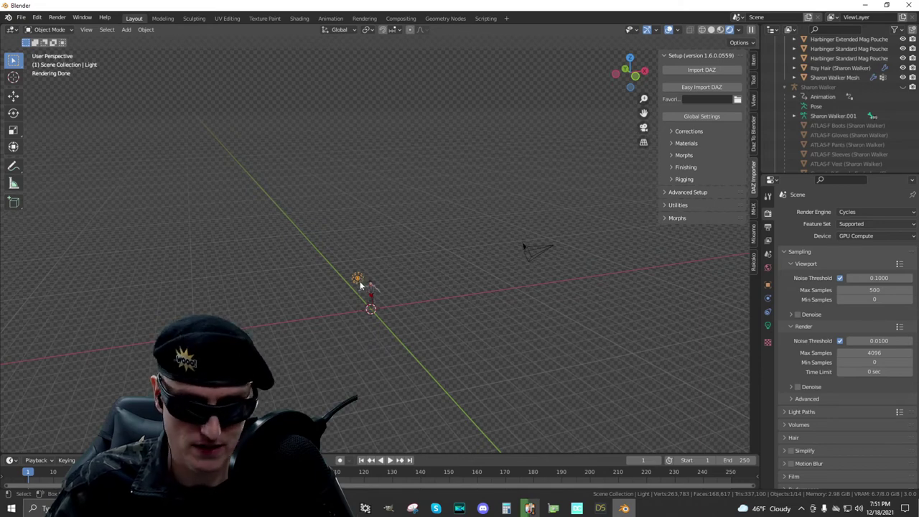
# - Fine-tune the light's height and position it just beside the character's head
pyautogui.press('g')
pyautogui.press('x')
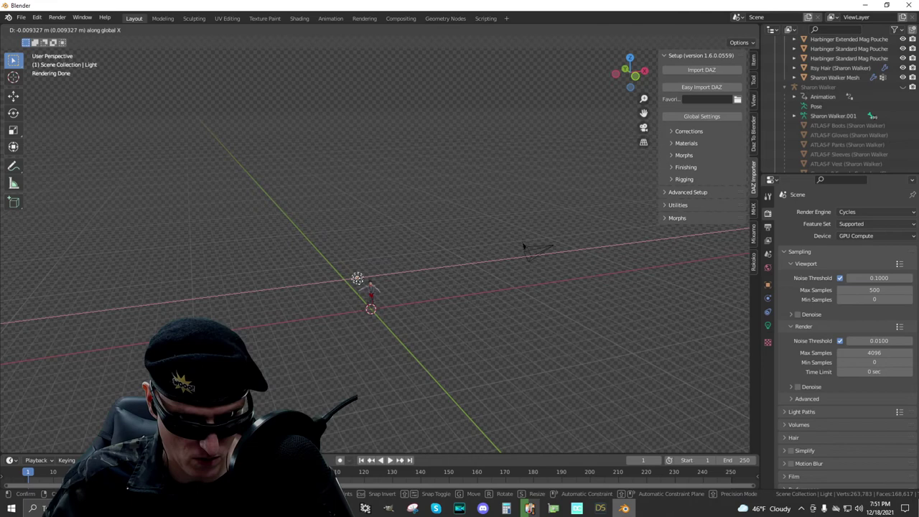
pyautogui.press('y')
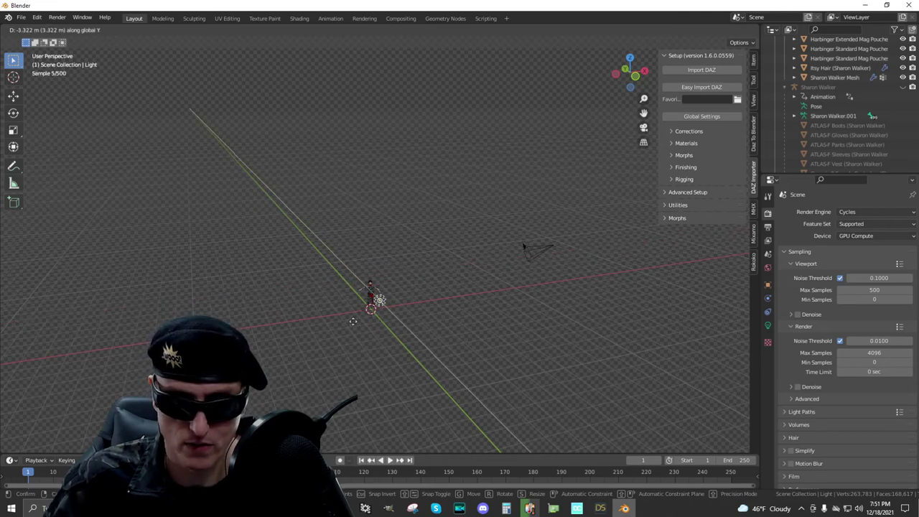
pyautogui.press('z')
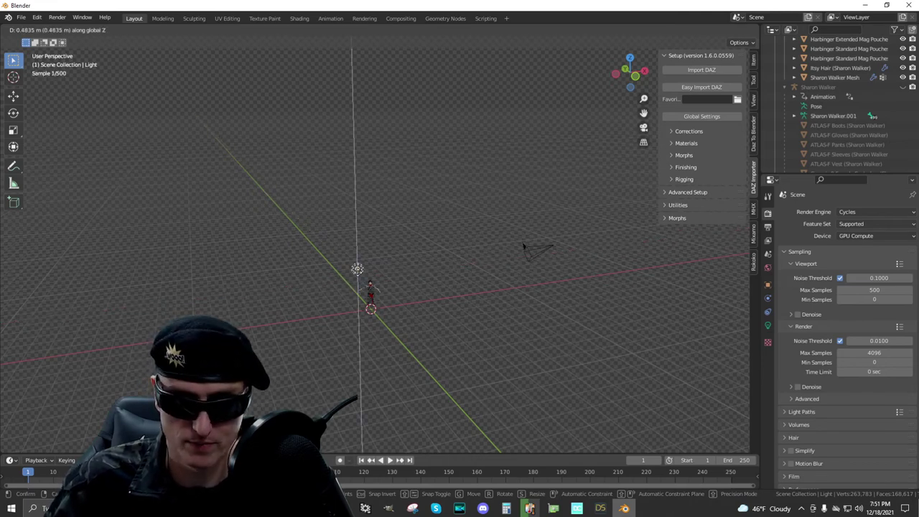
pyautogui.press('Return')
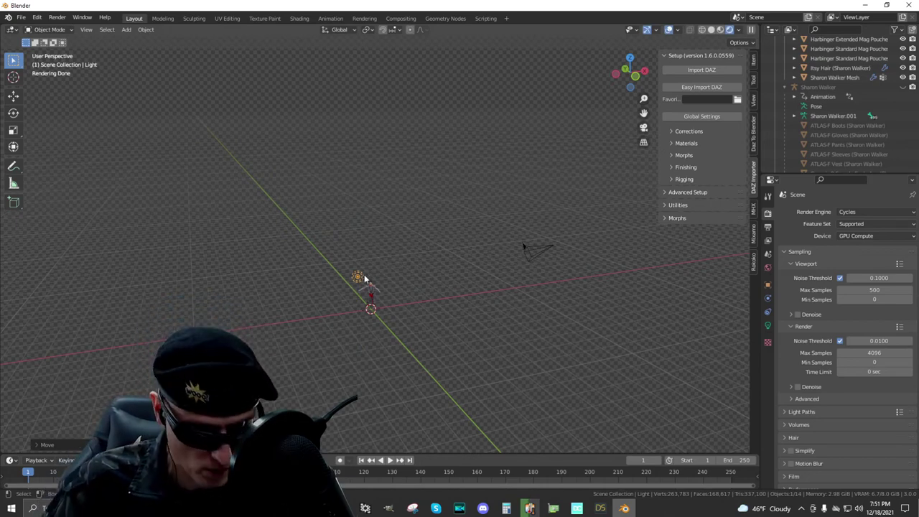
pyautogui.press('g')
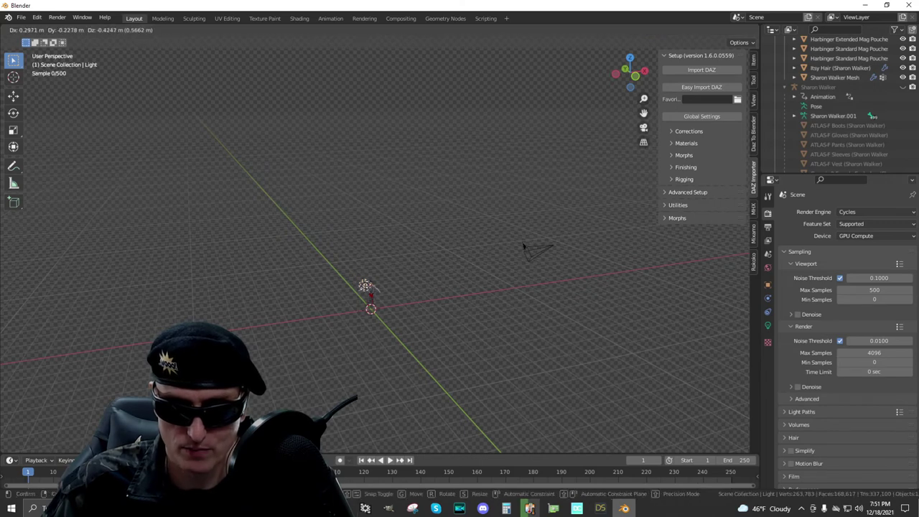
pyautogui.press('Return')
# - Examine the rendered face, hair and chest and shoulder armor under the repositioned light
pyautogui.scroll(5, 407, 283)
pyautogui.scroll(10, 408, 282)
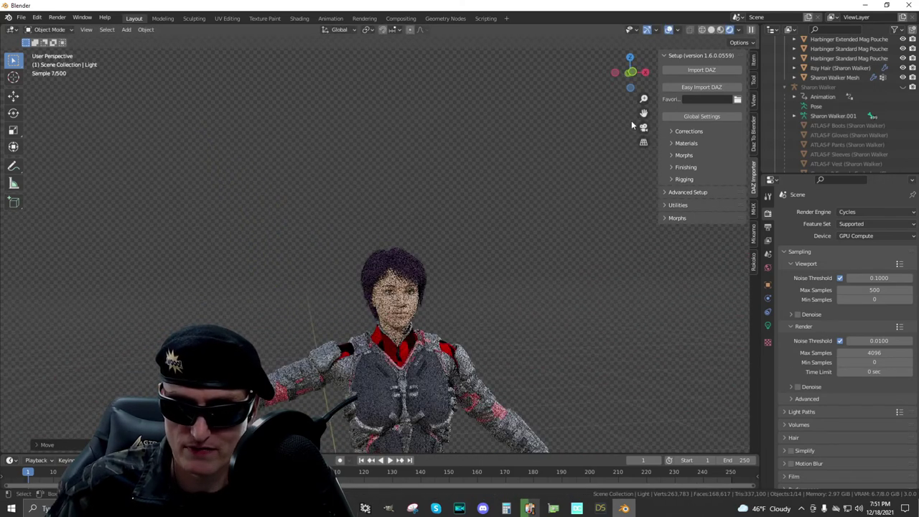
pyautogui.moveTo(643, 113); pyautogui.dragTo(644, 43)
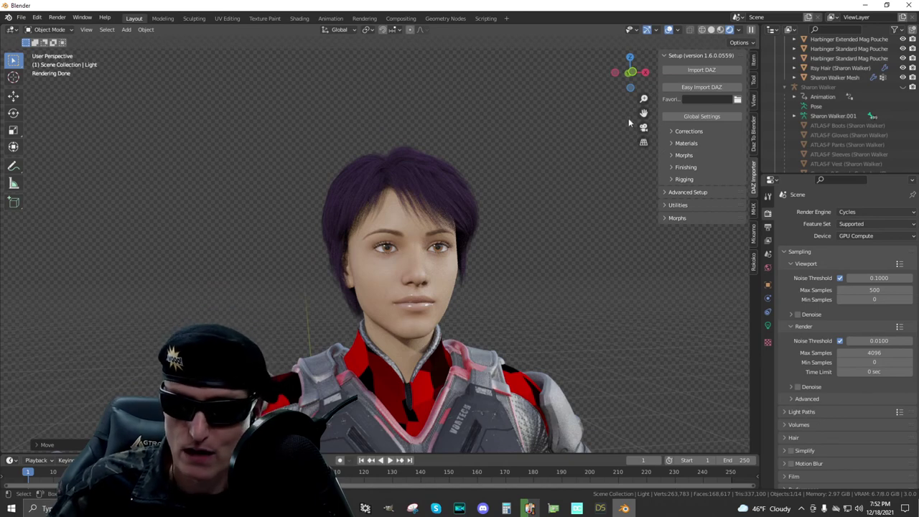
pyautogui.moveTo(643, 113); pyautogui.dragTo(700, 33)
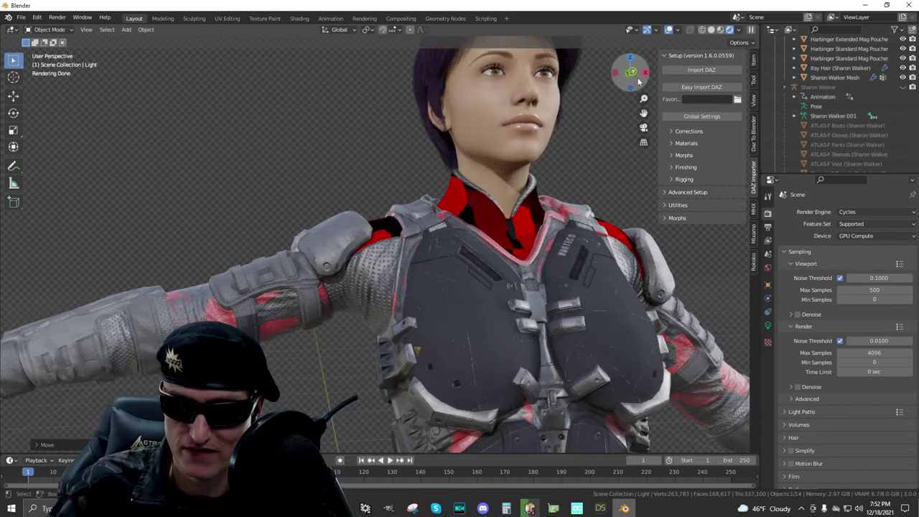
pyautogui.moveTo(632, 72); pyautogui.dragTo(646, 76)
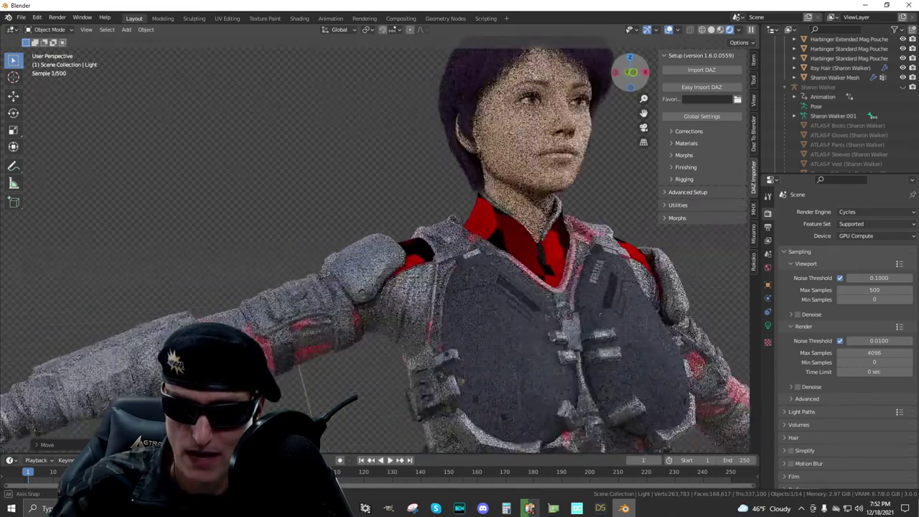
pyautogui.scroll(4, 626, 114)
pyautogui.scroll(-3, 625, 114)
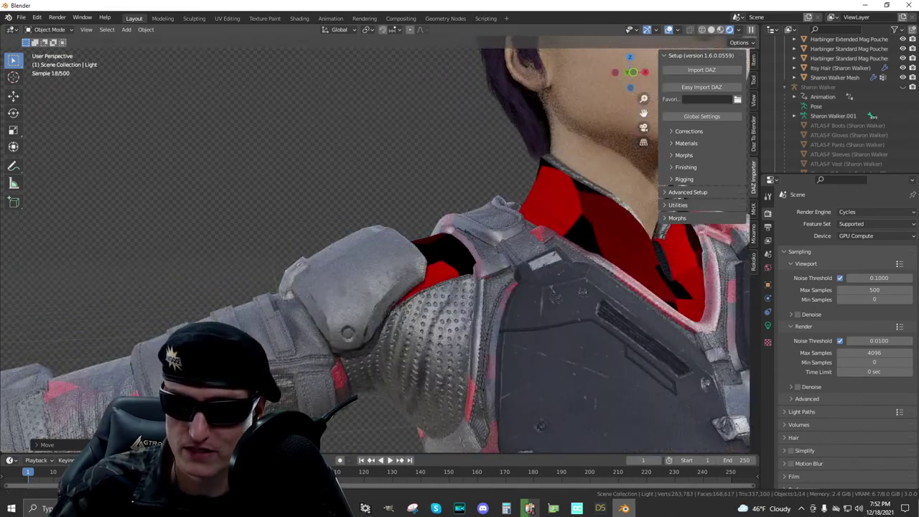
pyautogui.scroll(3, 626, 114)
pyautogui.scroll(-1, 626, 114)
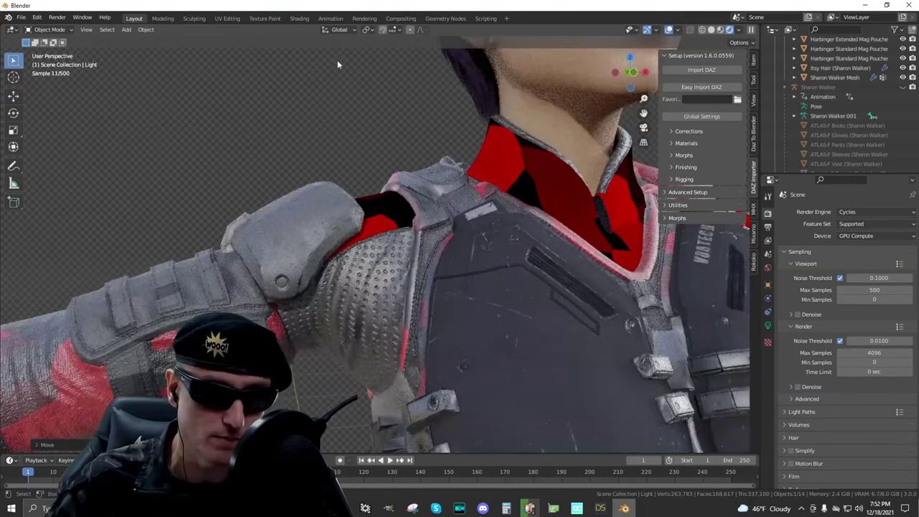
# - Switch to the Shading workspace and frame the character's upper body from the front
pyautogui.click(299, 18)
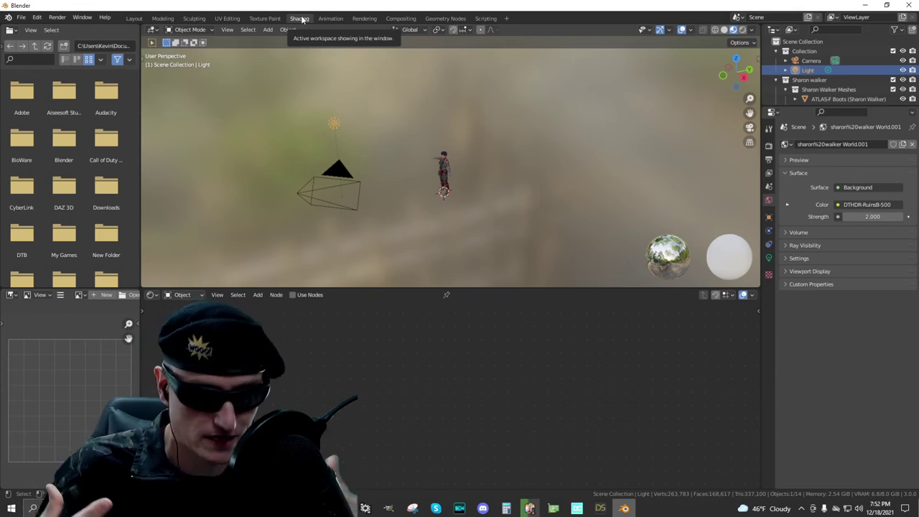
pyautogui.scroll(10, 745, 80)
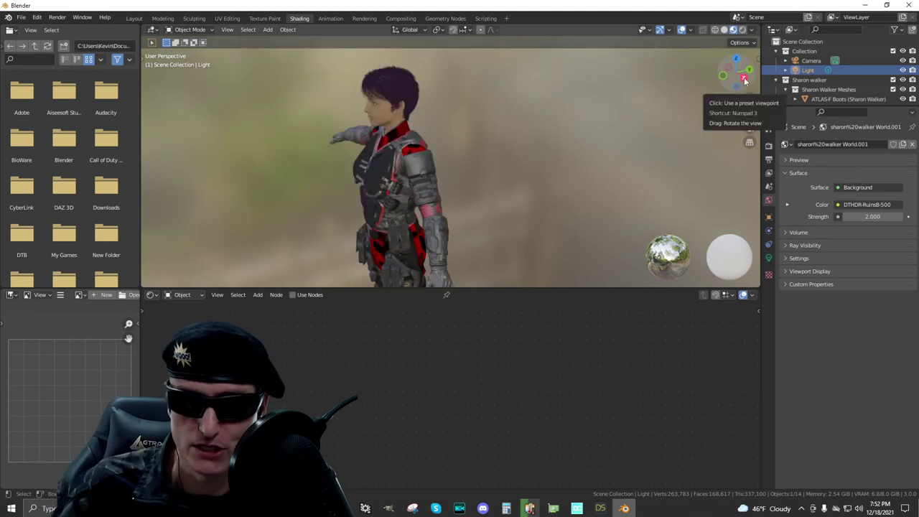
pyautogui.moveTo(745, 80); pyautogui.dragTo(695, 84)
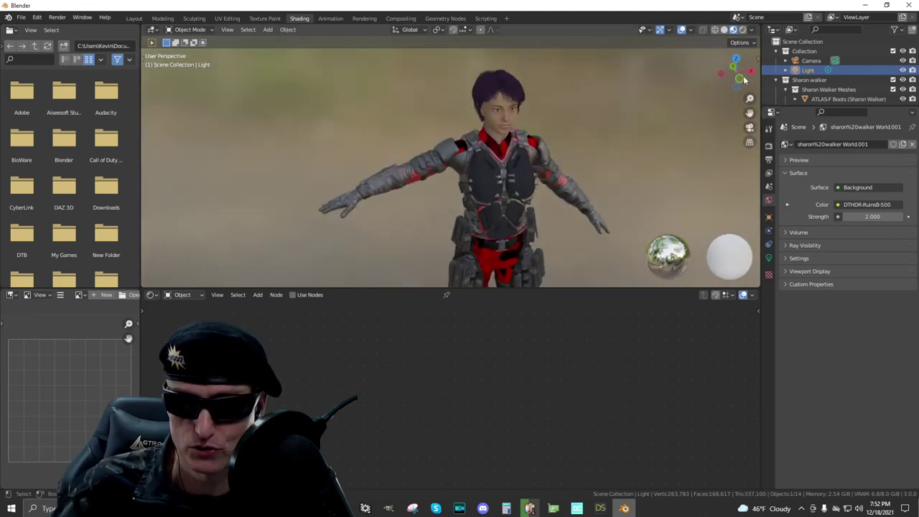
pyautogui.scroll(5, 695, 84)
pyautogui.moveTo(749, 113); pyautogui.dragTo(495, 168)
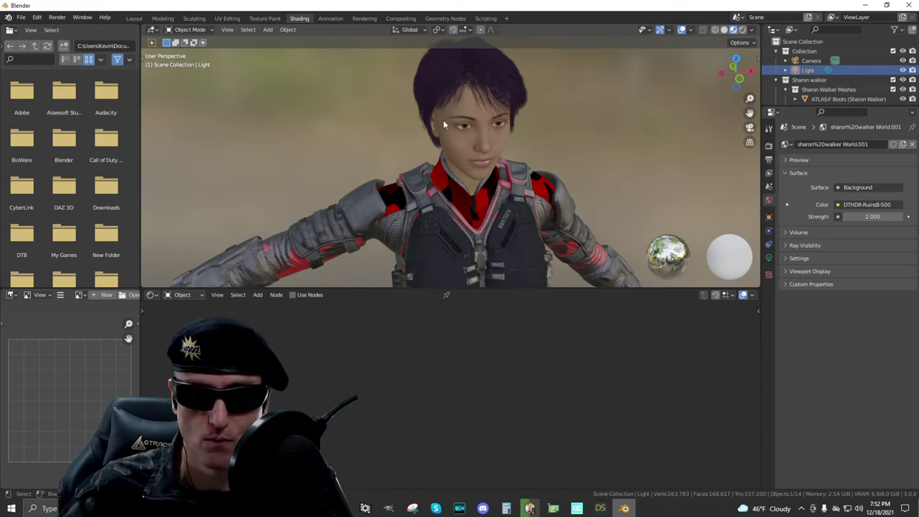
# - Enlarge the Outliner, select the character's body mesh, and expand the rig hierarchy along with the Meshes collection
pyautogui.scroll(-2, 838, 100)
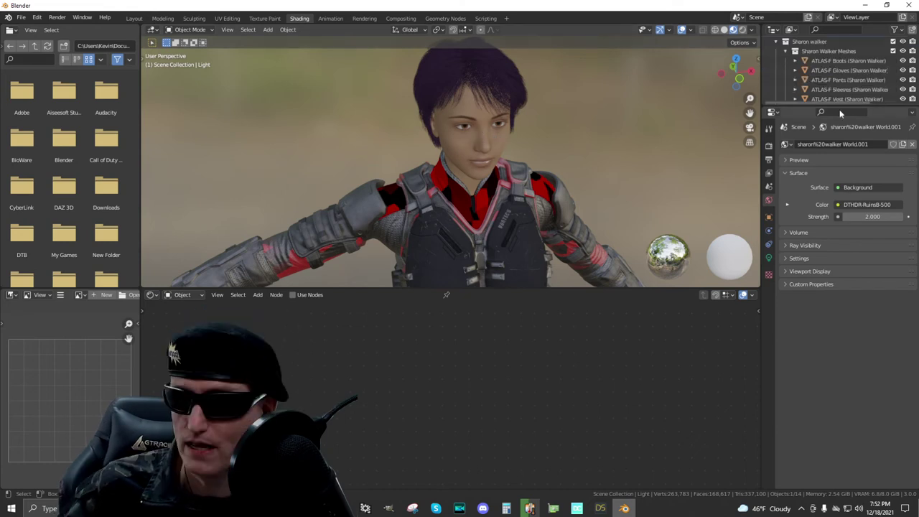
pyautogui.moveTo(838, 103); pyautogui.dragTo(838, 321)
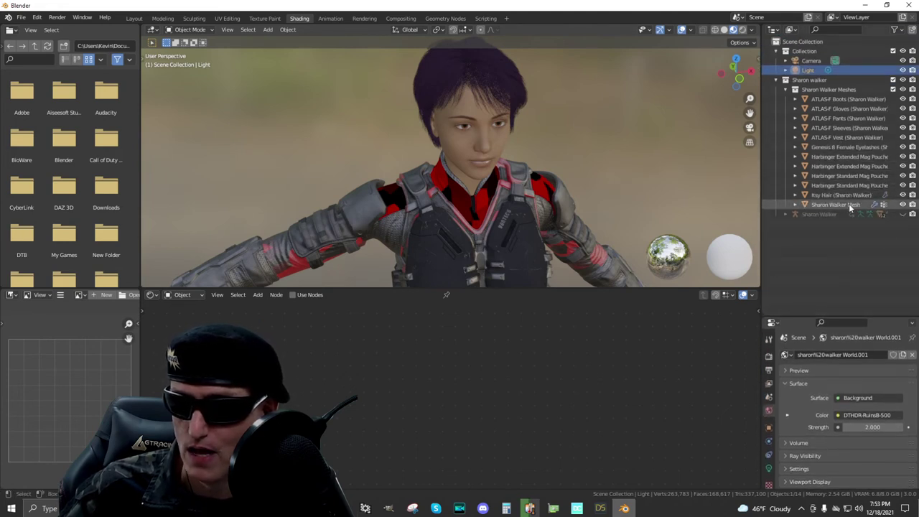
pyautogui.click(847, 205)
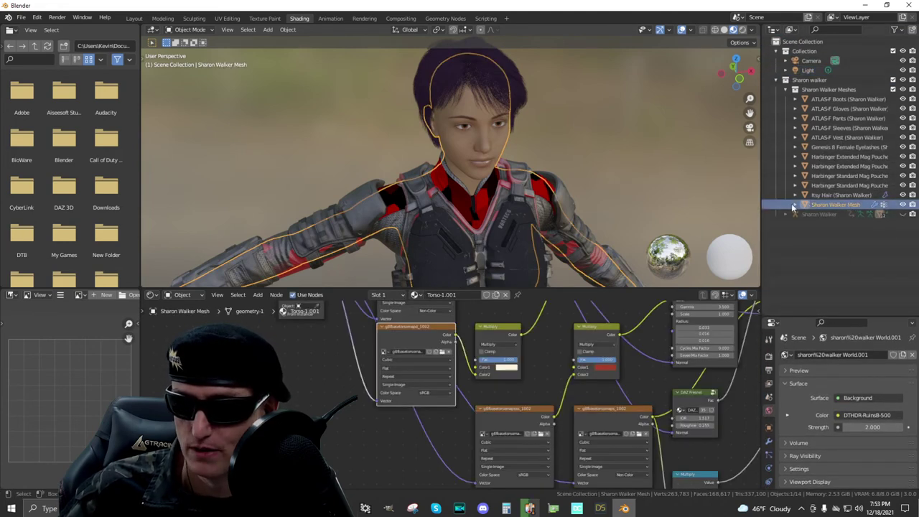
pyautogui.click(794, 90)
pyautogui.click(786, 98)
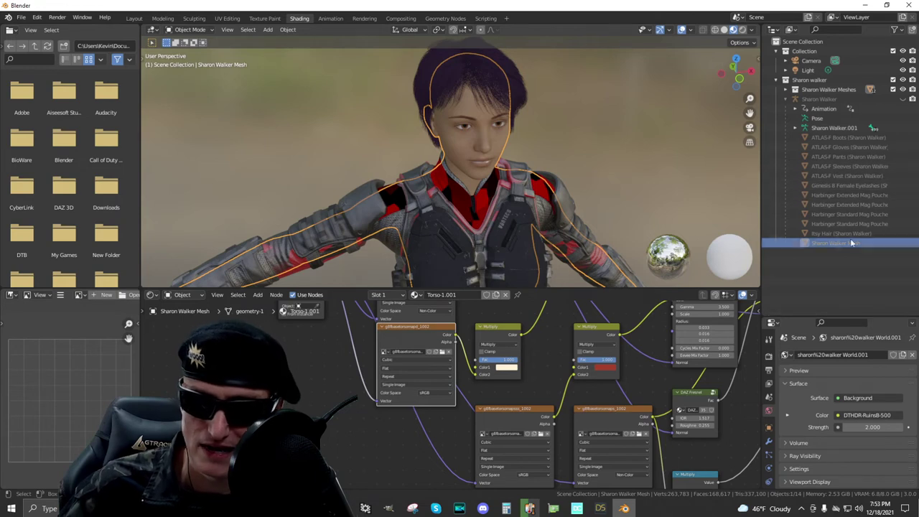
pyautogui.click(794, 89)
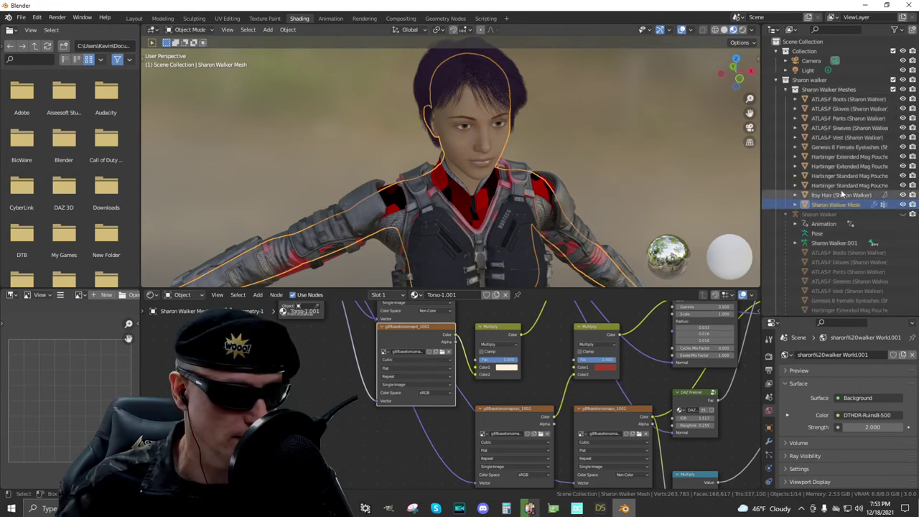
# - Move all meshes from ATLAS-F Boots through the body mesh into the parent character collection and delete the emptied Meshes collection
pyautogui.click(847, 101)
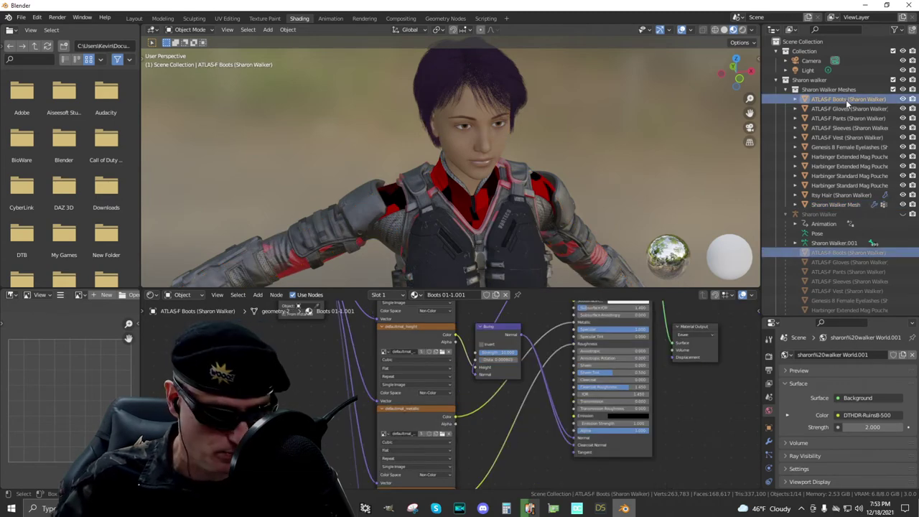
pyautogui.keyDown('shift'); pyautogui.click(854, 205); pyautogui.keyUp('shift')
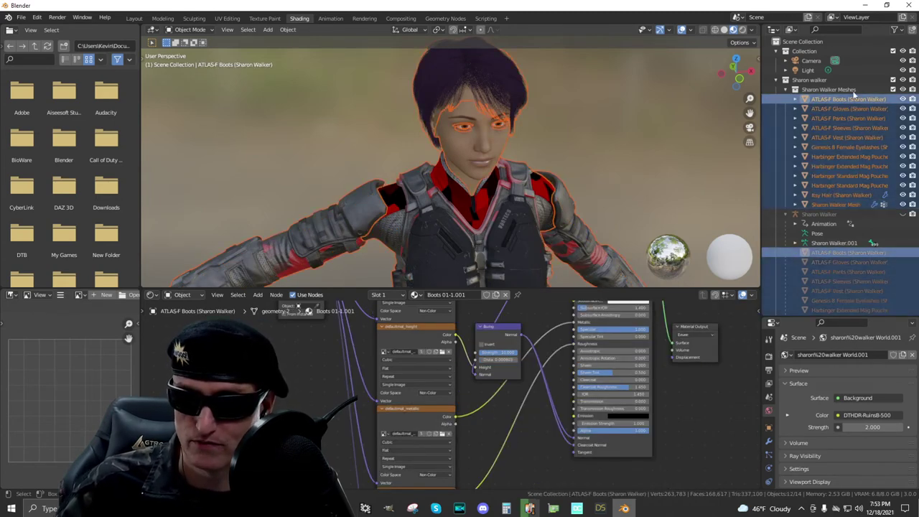
pyautogui.keyDown('ctrl'); pyautogui.click(859, 107); pyautogui.keyUp('ctrl')
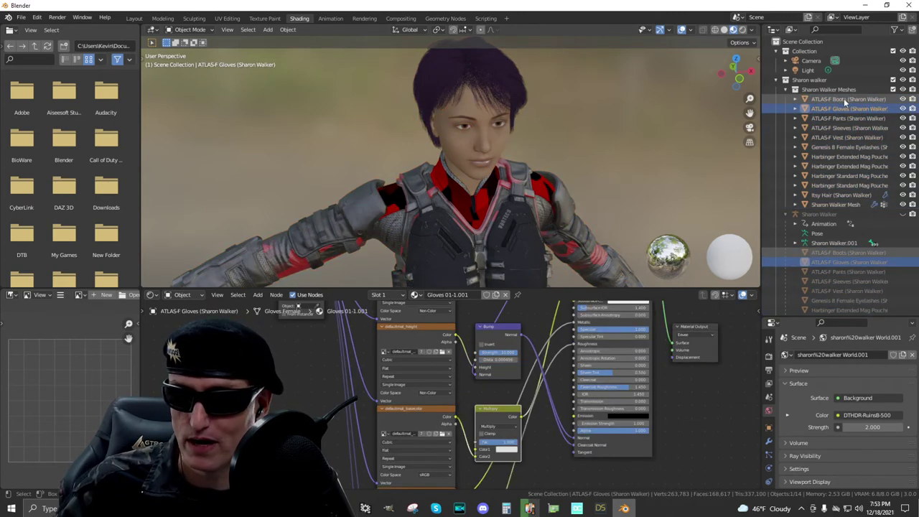
pyautogui.click(844, 98)
pyautogui.keyDown('shift'); pyautogui.click(841, 204); pyautogui.keyUp('shift')
pyautogui.moveTo(850, 98); pyautogui.dragTo(823, 298)
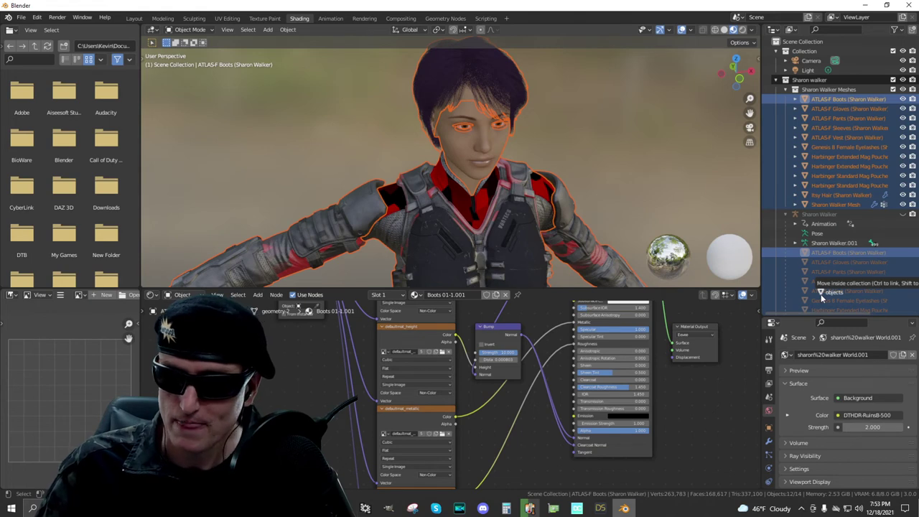
pyautogui.moveTo(820, 296); pyautogui.dragTo(830, 289)
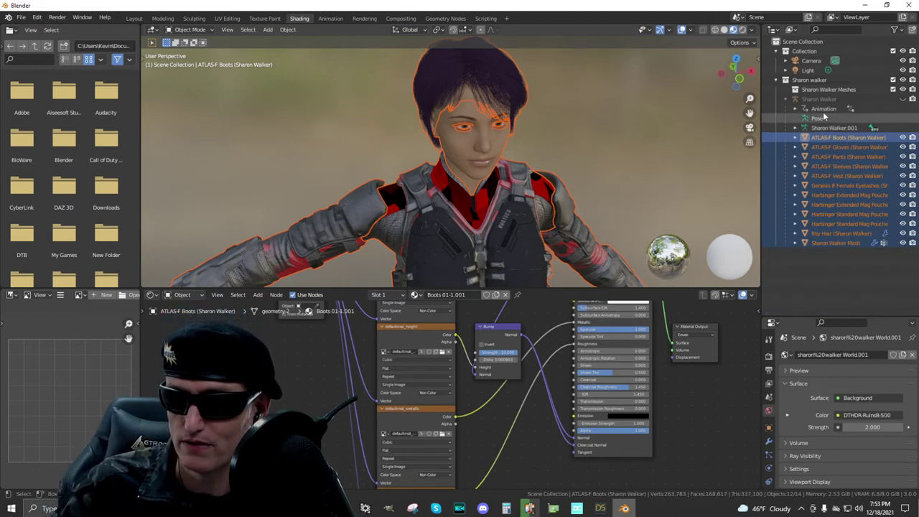
pyautogui.click(833, 90)
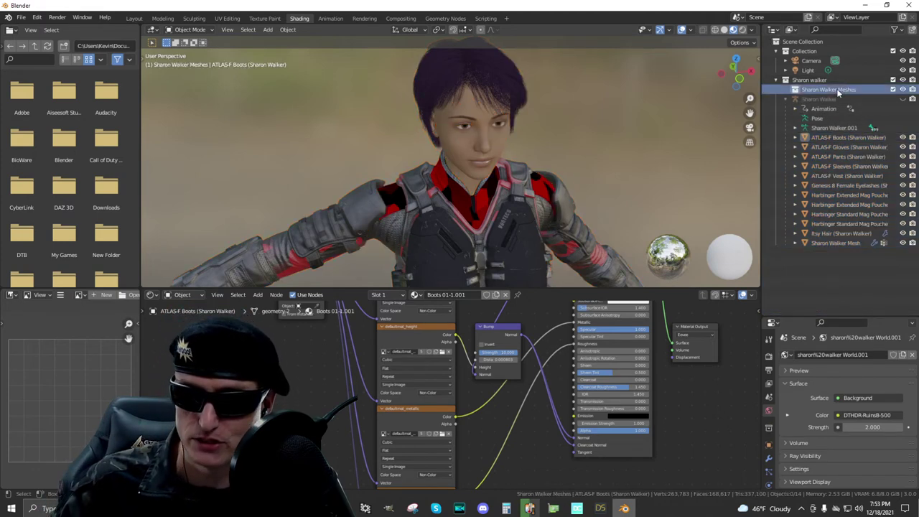
pyautogui.press('Delete')
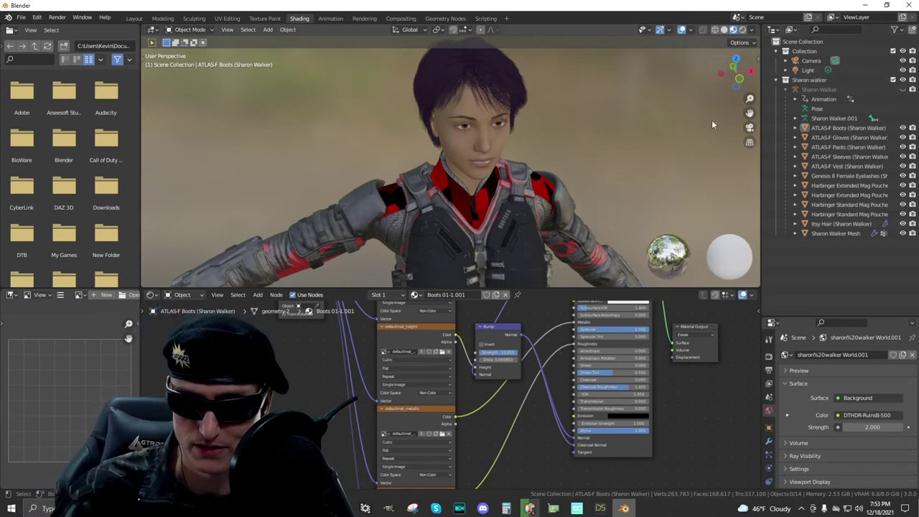
# - Examine the Boots 01-1.001 material nodes and the textures on the character's collar, shoulder and sleeve armor
pyautogui.scroll(-5, 585, 234)
pyautogui.scroll(1, 567, 214)
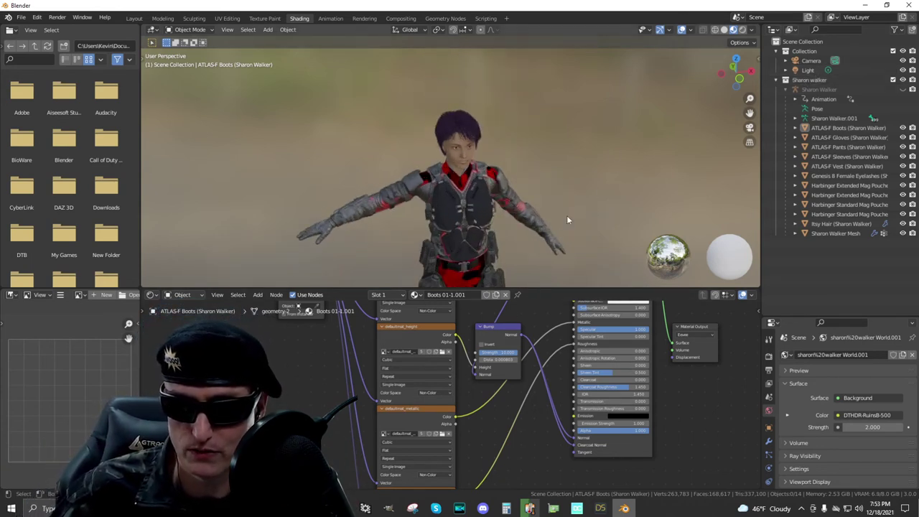
pyautogui.scroll(-4, 571, 369)
pyautogui.scroll(2, 623, 379)
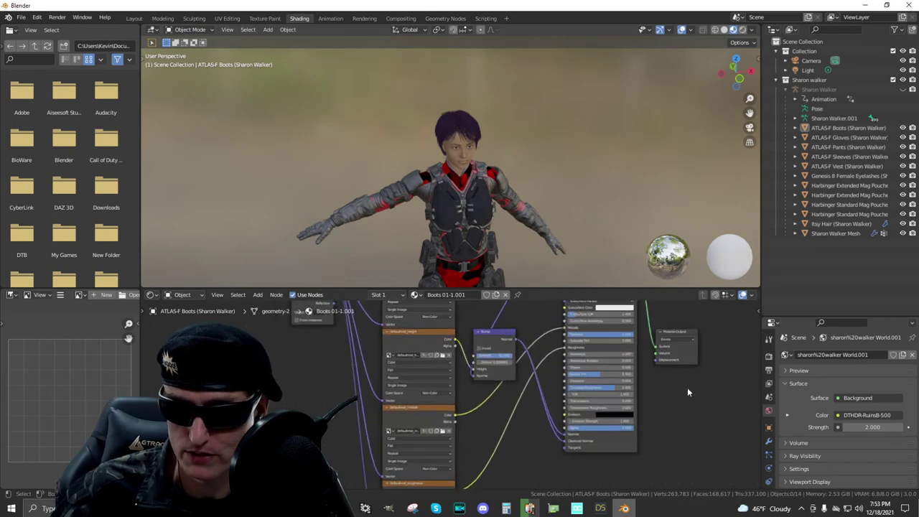
pyautogui.moveTo(706, 387); pyautogui.dragTo(549, 457, button='middle')
pyautogui.scroll(8, 435, 202)
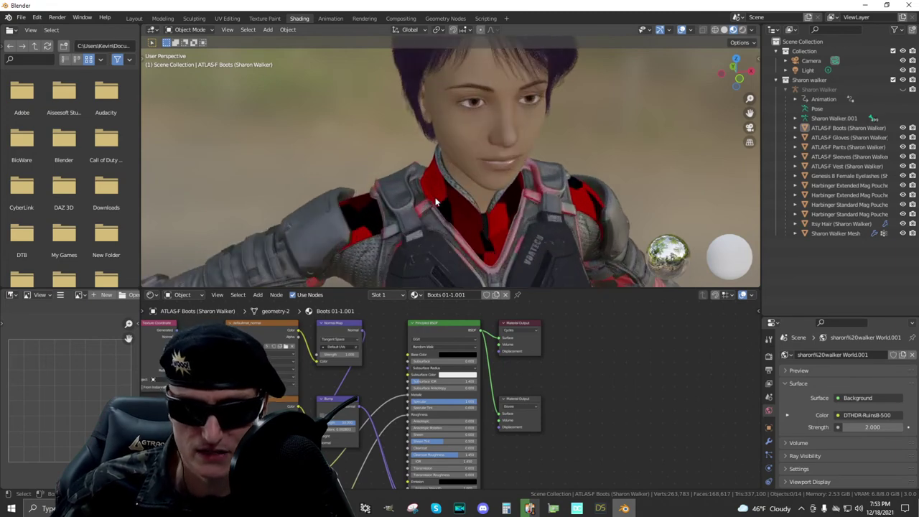
pyautogui.moveTo(749, 112); pyautogui.dragTo(797, 93)
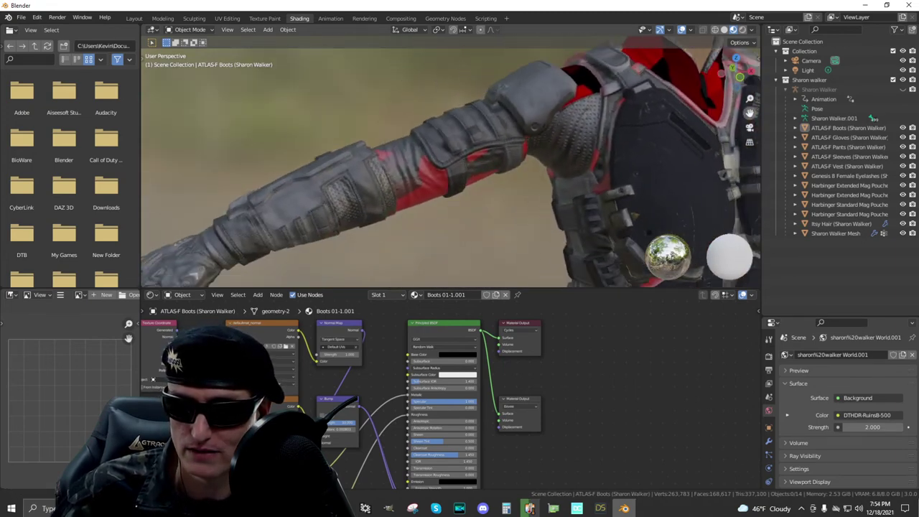
# - Select the ATLAS-F Sleeves mesh, list its materials in a widened Outliner, and open Sleeves 03 Sleeves 01-1.001 in the node editor
pyautogui.click(422, 175)
pyautogui.click(795, 157)
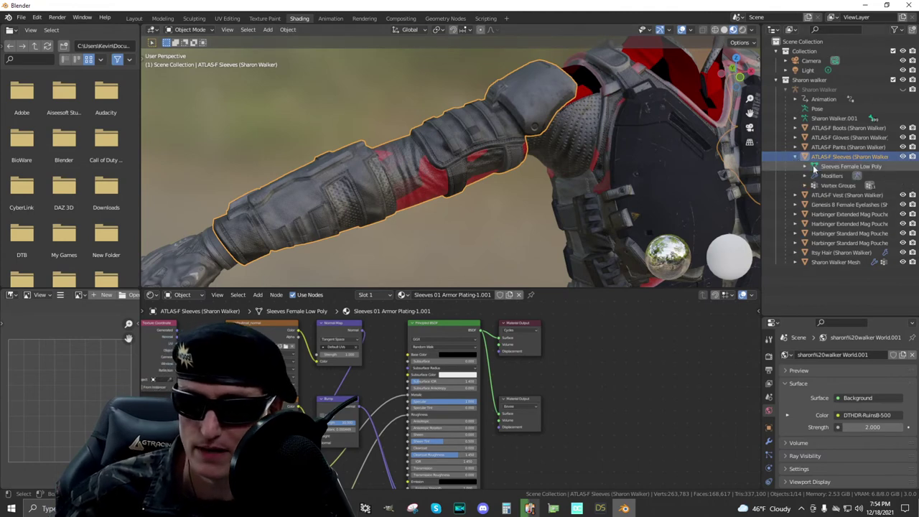
pyautogui.click(804, 168)
pyautogui.scroll(-1, 847, 173)
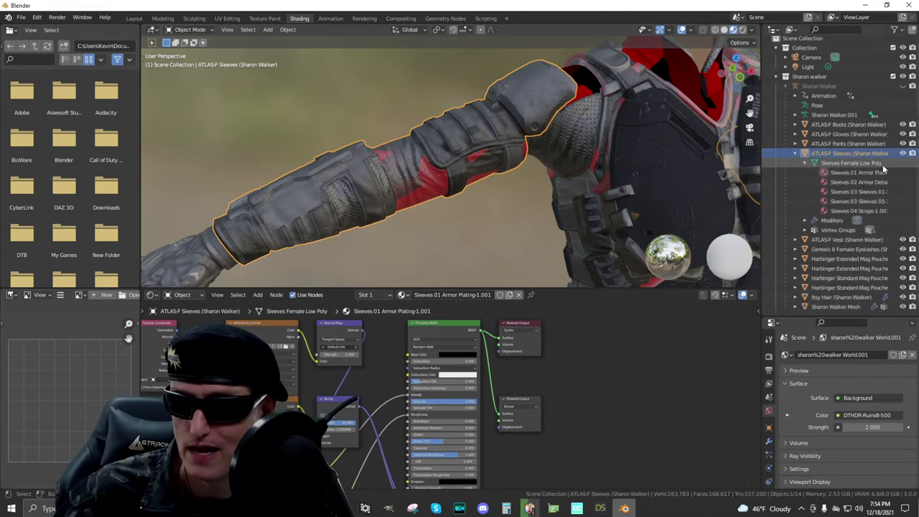
pyautogui.moveTo(762, 143); pyautogui.dragTo(700, 150)
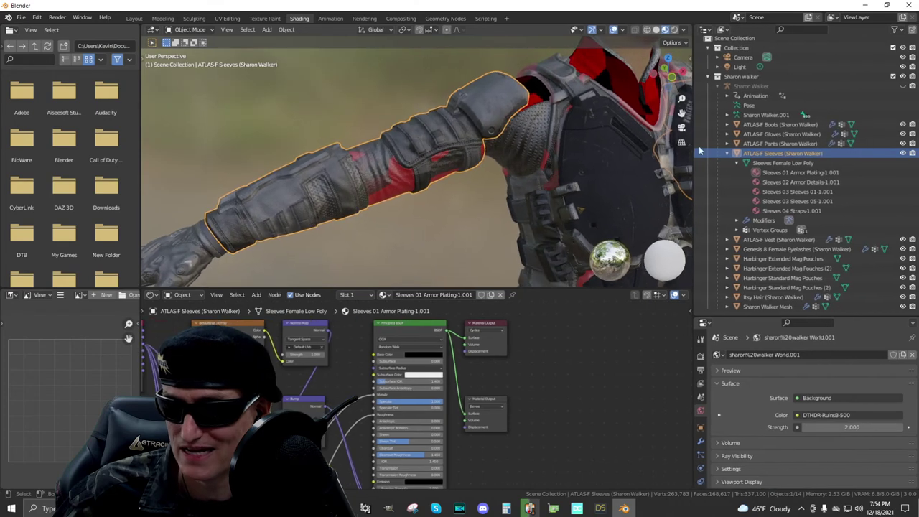
pyautogui.click(840, 193)
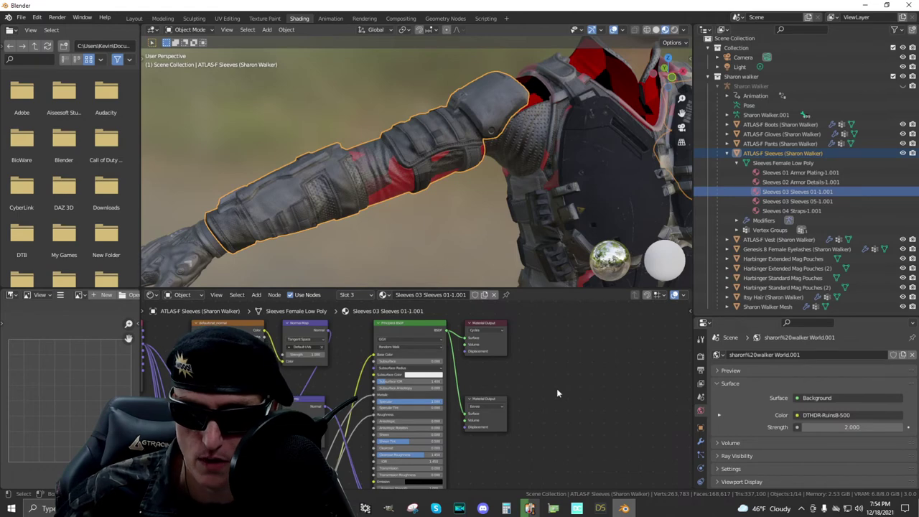
# - Switch the viewport to Rendered shading and examine the sleeve material's nodes, including its roughness texture
pyautogui.scroll(5, 542, 393)
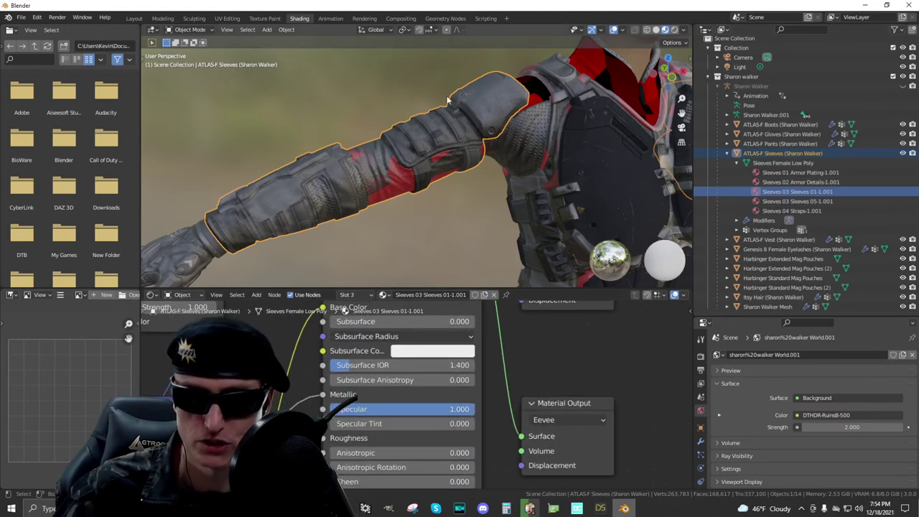
pyautogui.click(675, 32)
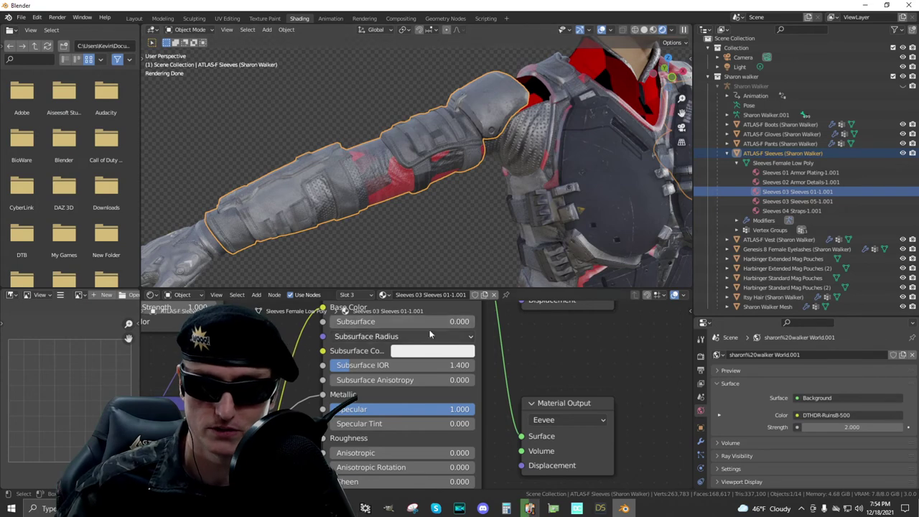
pyautogui.scroll(-5, 386, 348)
pyautogui.scroll(-2, 391, 352)
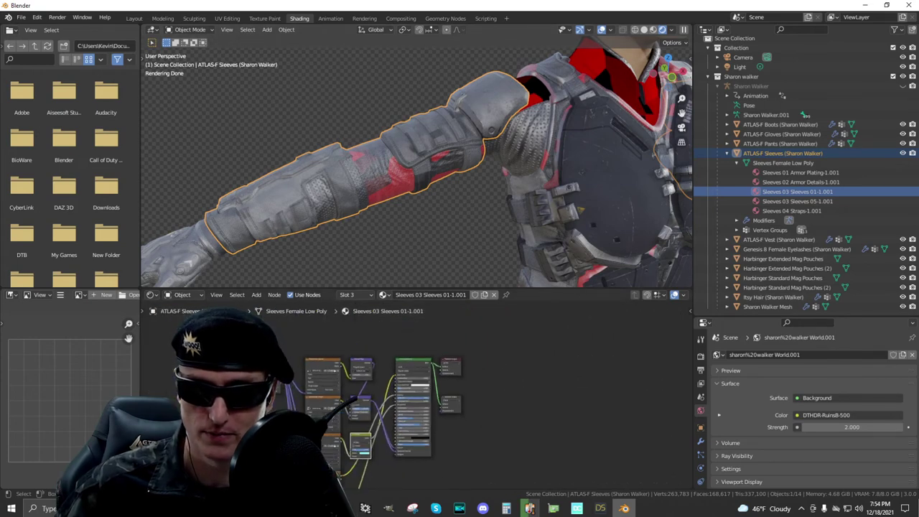
pyautogui.moveTo(416, 364); pyautogui.dragTo(488, 366)
pyautogui.scroll(-3, 350, 450)
pyautogui.moveTo(368, 458); pyautogui.dragTo(388, 407)
pyautogui.scroll(6, 571, 392)
pyautogui.scroll(4, 542, 342)
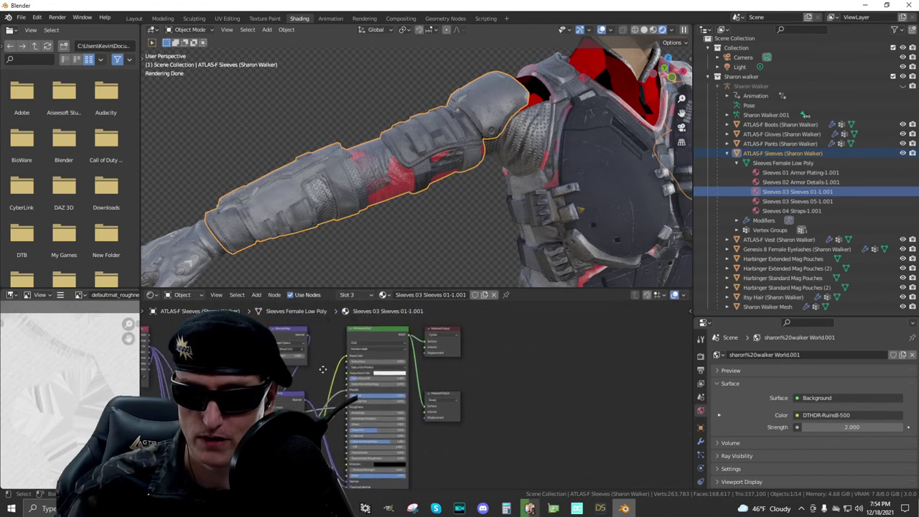
# - Try lower Specular values on the Principled BSDF of Sleeves 03 Sleeves 01-1.001, ending with 0.50
pyautogui.moveTo(544, 425); pyautogui.dragTo(603, 418, button='middle')
pyautogui.scroll(5, 600, 425)
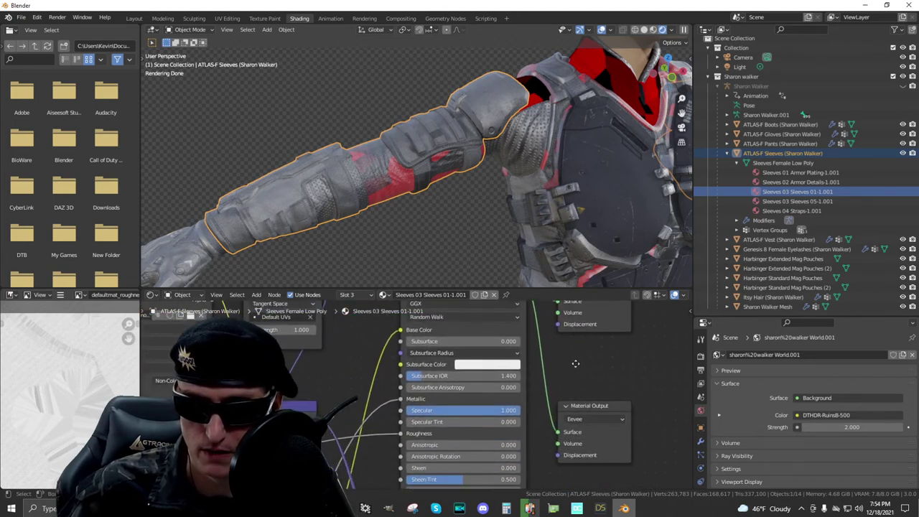
pyautogui.scroll(2, 578, 410)
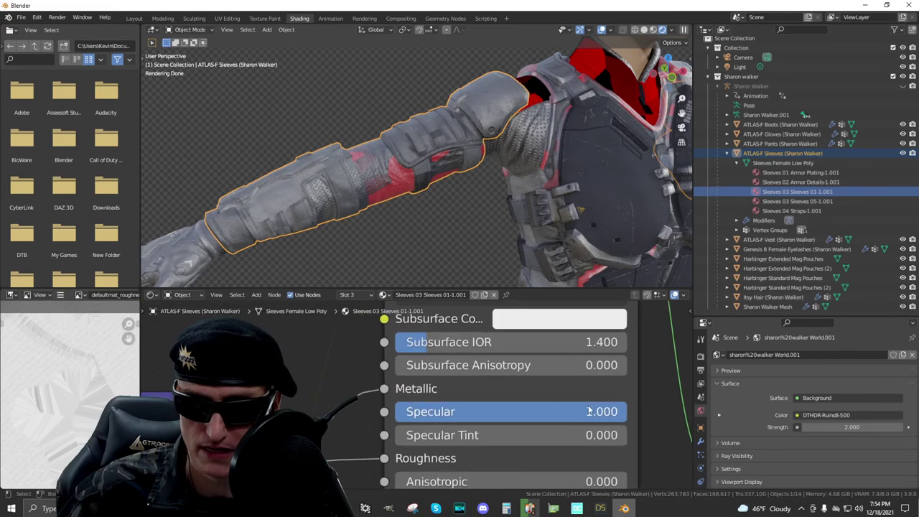
pyautogui.moveTo(578, 411); pyautogui.dragTo(415, 412)
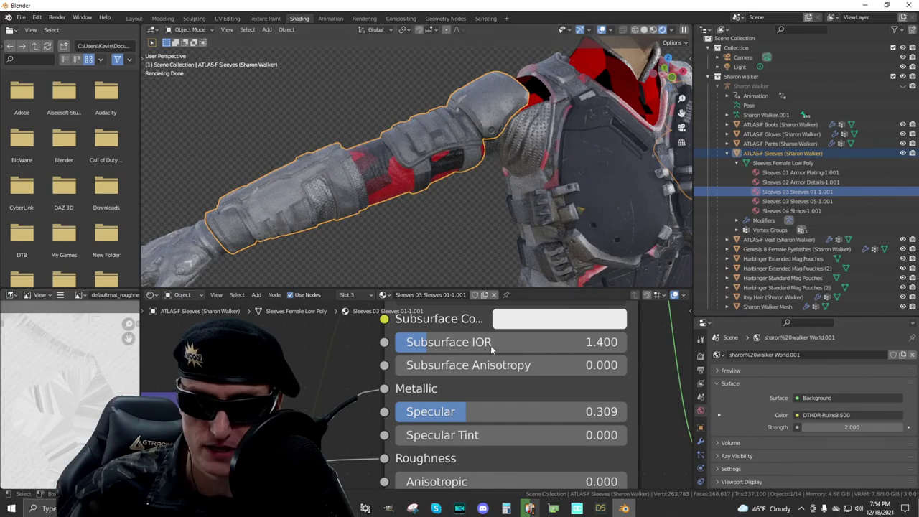
pyautogui.moveTo(466, 412); pyautogui.dragTo(432, 415)
pyautogui.doubleClick(595, 412)
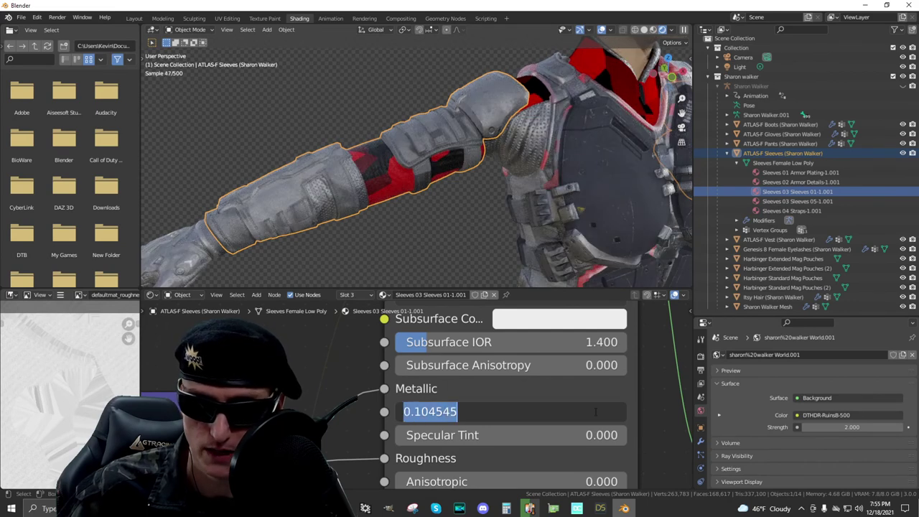
pyautogui.write('0.')
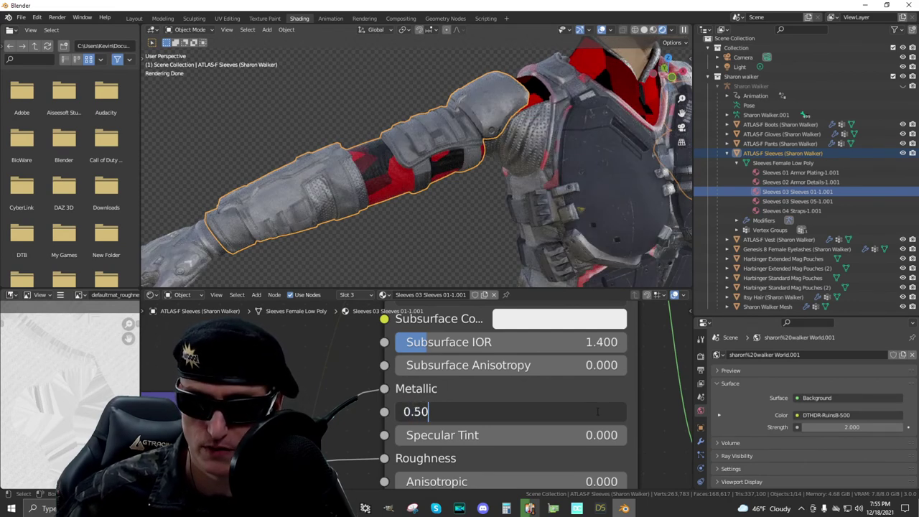
pyautogui.write('50')
pyautogui.press('Return')
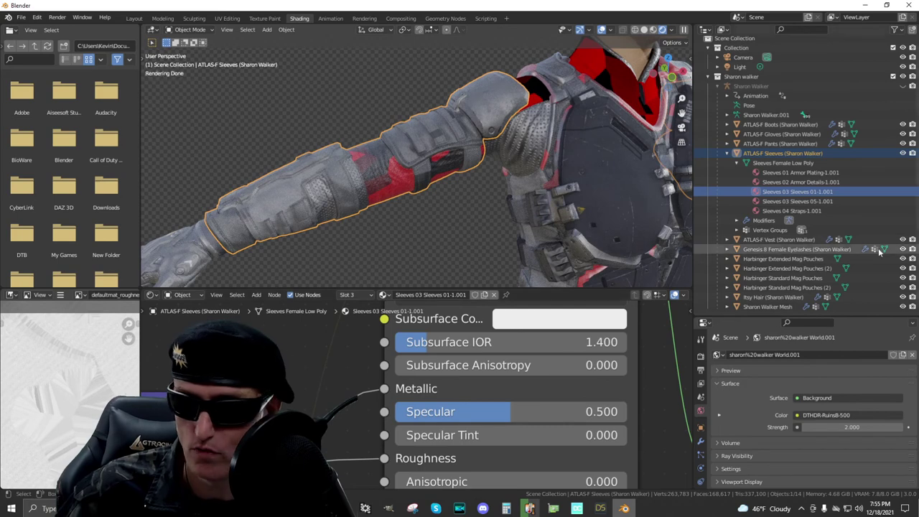
# - Open the Sleeves 01 Armor Plating-1.001 material and lower its Principled BSDF Specular to about 0.323
pyautogui.click(848, 183)
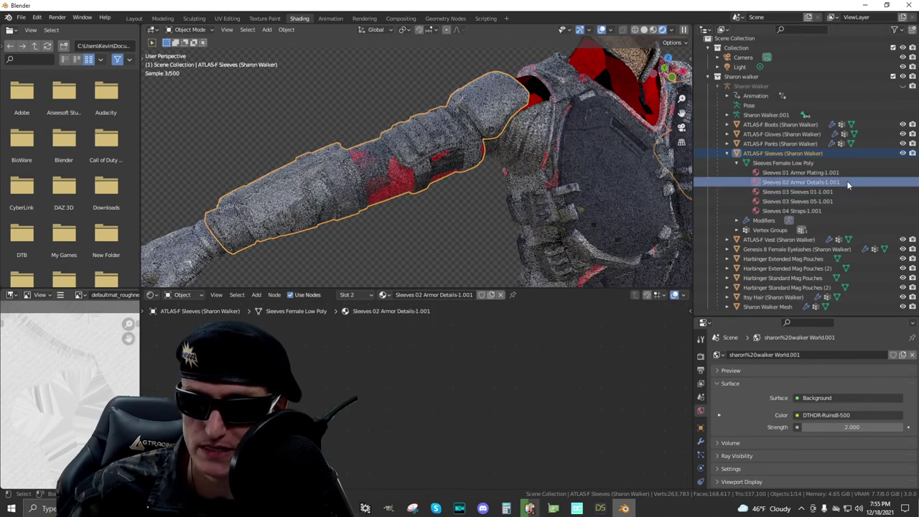
pyautogui.click(853, 172)
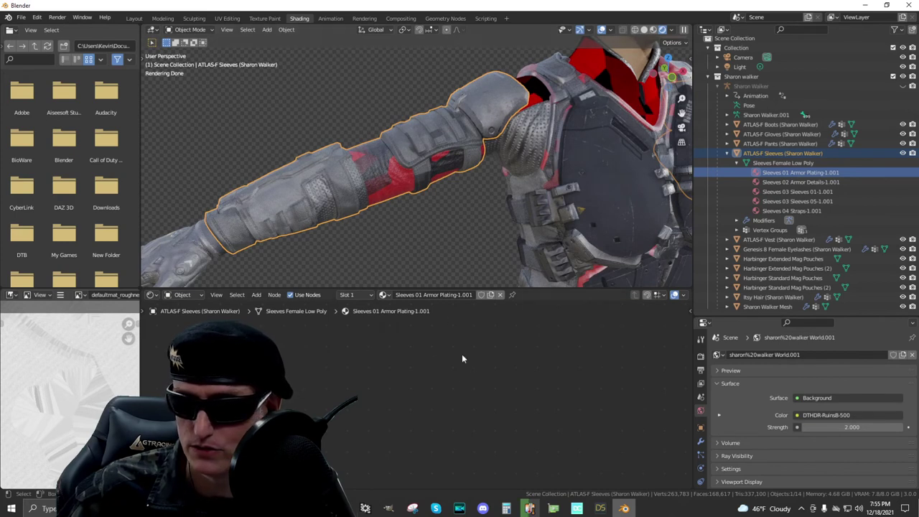
pyautogui.moveTo(402, 423); pyautogui.dragTo(675, 388, button='middle')
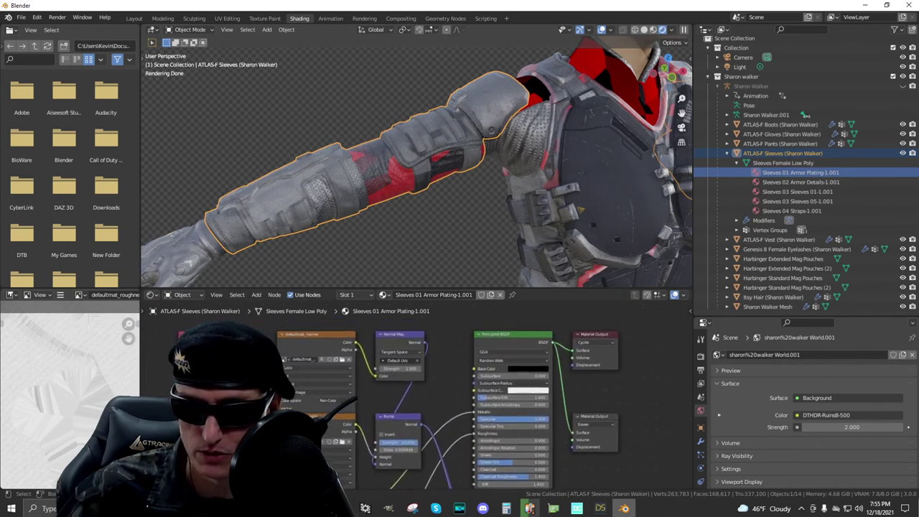
pyautogui.scroll(4, 568, 414)
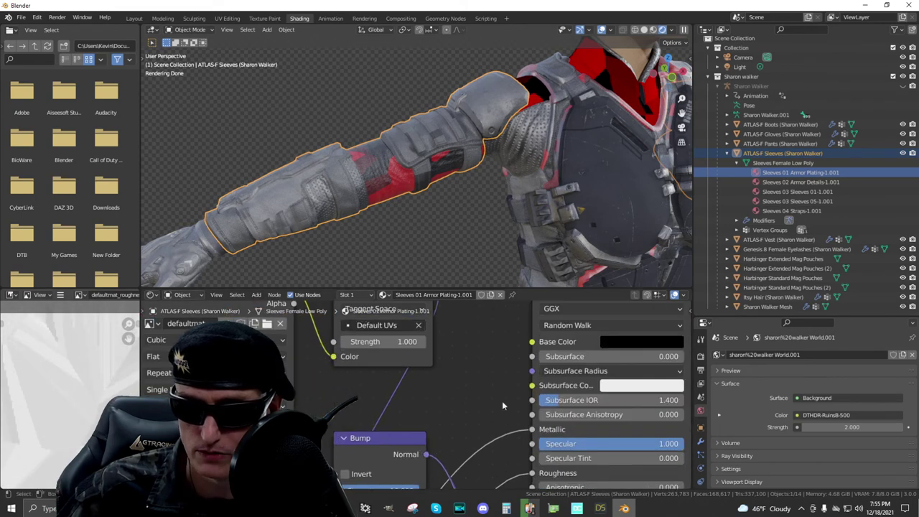
pyautogui.scroll(-3, 462, 391)
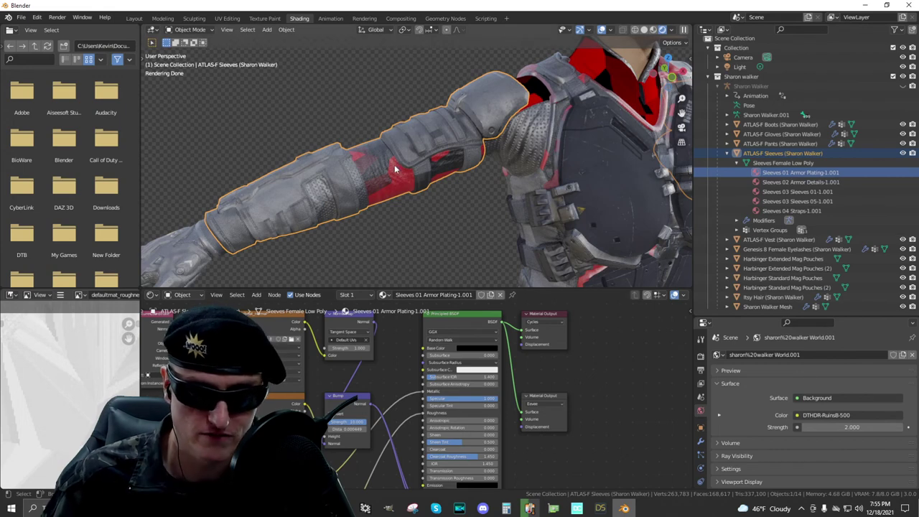
pyautogui.scroll(3, 615, 399)
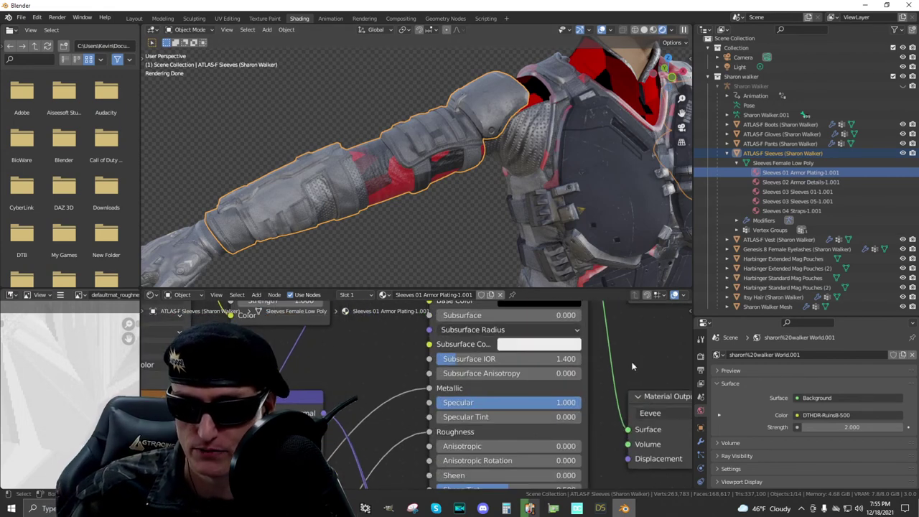
pyautogui.moveTo(567, 402); pyautogui.dragTo(487, 402)
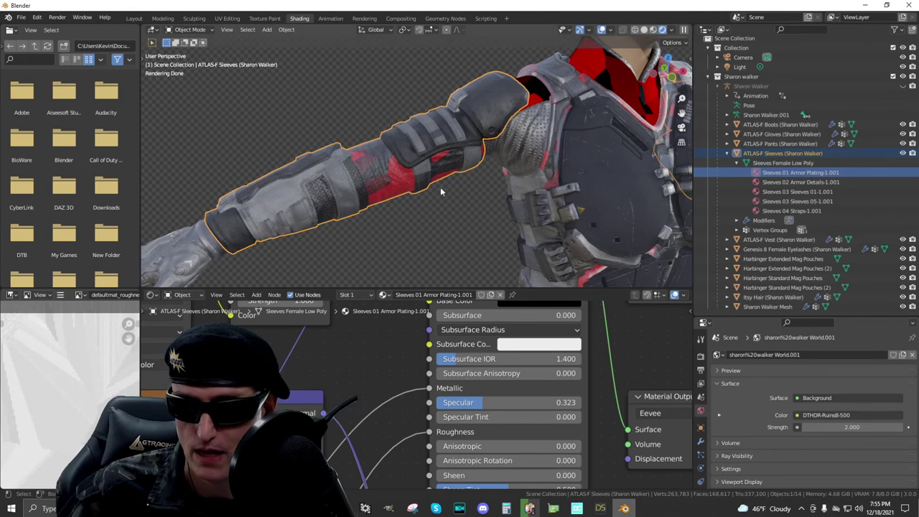
# - Return to the Sleeves 03 Sleeves 01-1.001 material and lower its Principled BSDF Specular to about 0.255
pyautogui.click(387, 182)
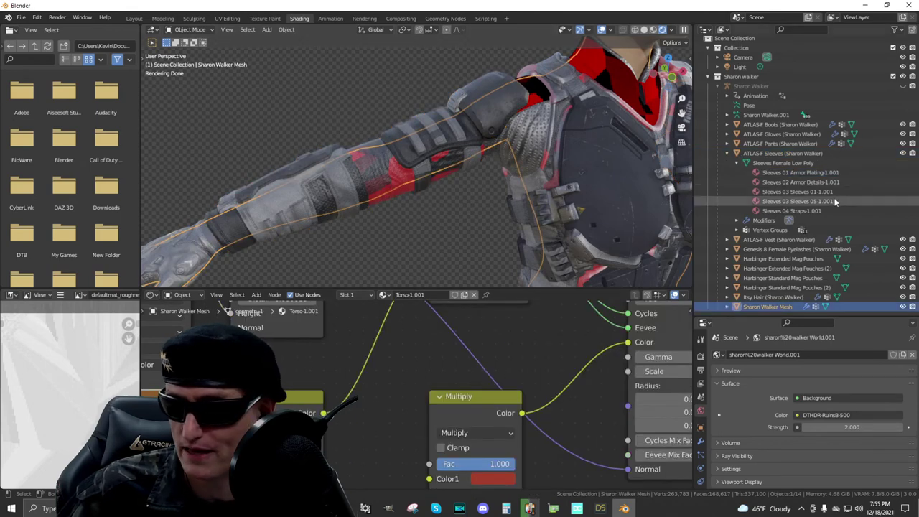
pyautogui.click(392, 171)
pyautogui.click(843, 191)
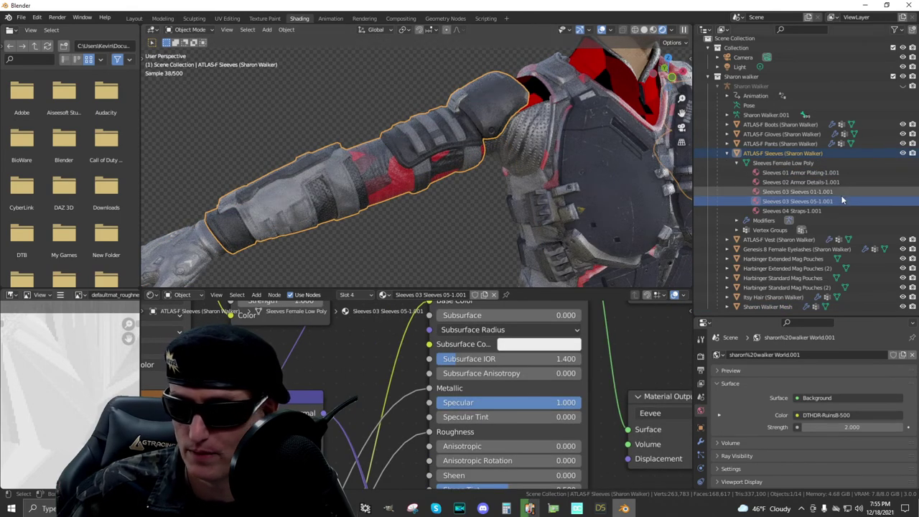
pyautogui.scroll(-6, 573, 373)
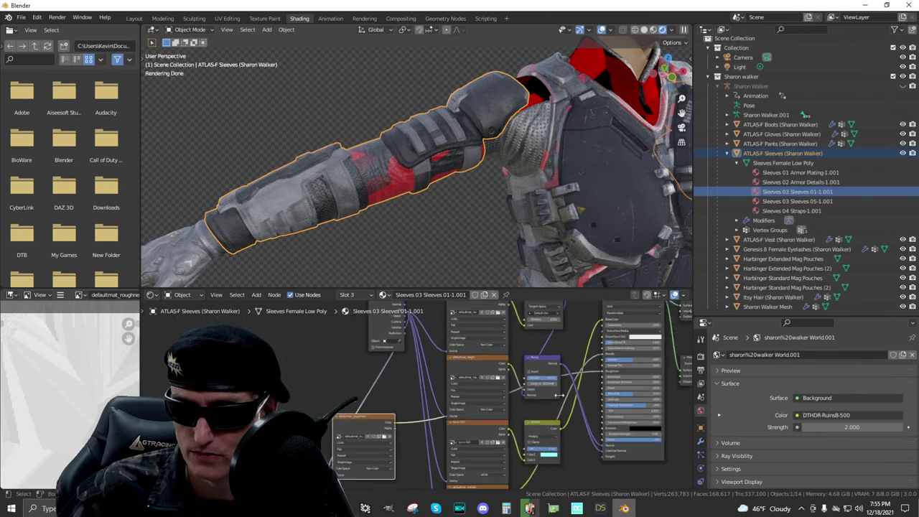
pyautogui.scroll(5, 645, 383)
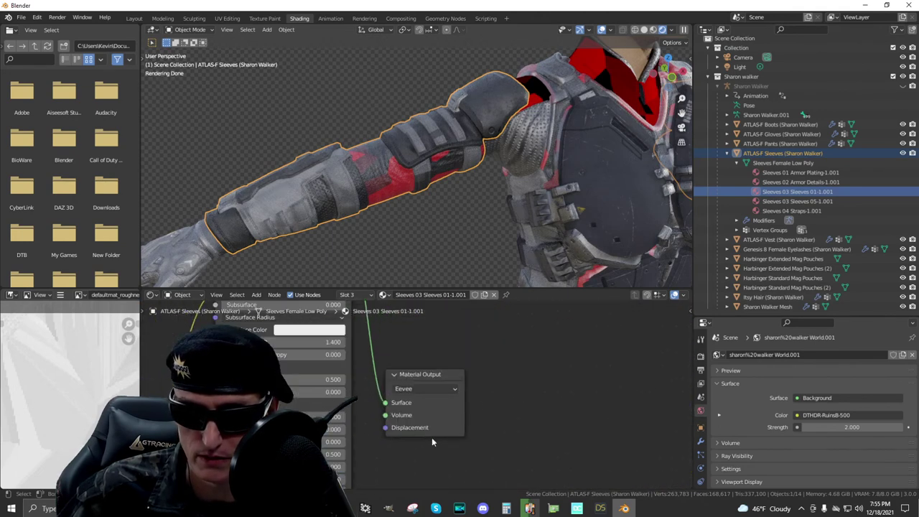
pyautogui.keyDown('ctrl'); pyautogui.hscroll(-2, 668, 407); pyautogui.keyUp('ctrl')
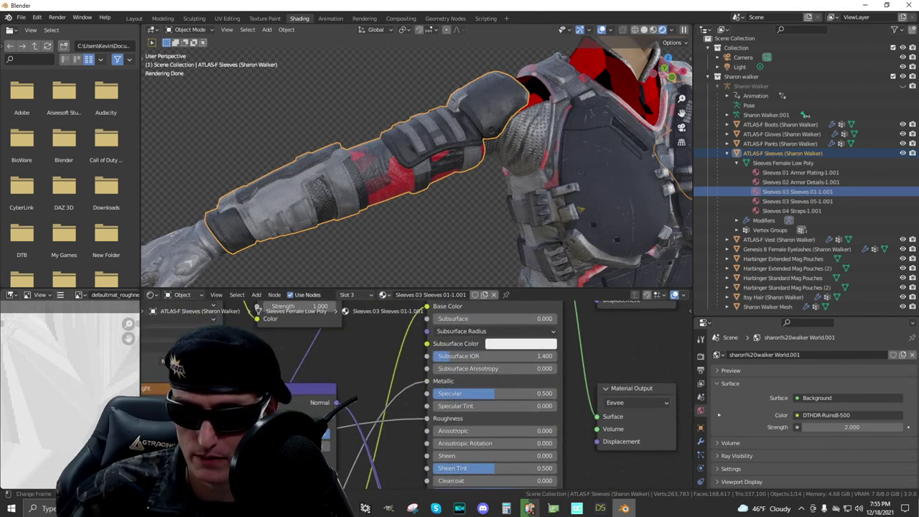
pyautogui.moveTo(510, 394); pyautogui.dragTo(478, 394)
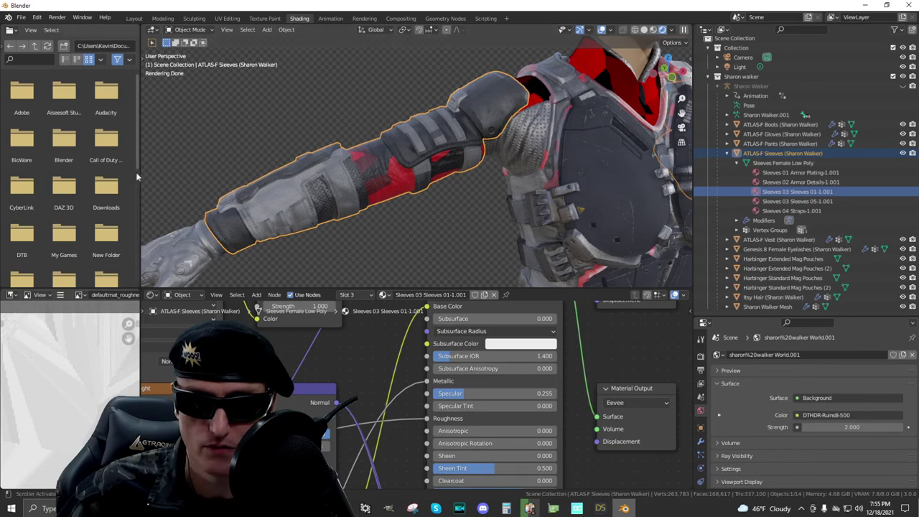
# - Select the ATLAS-F Gloves mesh on the character's hand and expand its Gloves Female data to list the glove materials
pyautogui.moveTo(682, 113); pyautogui.dragTo(861, 46)
pyautogui.click(352, 171)
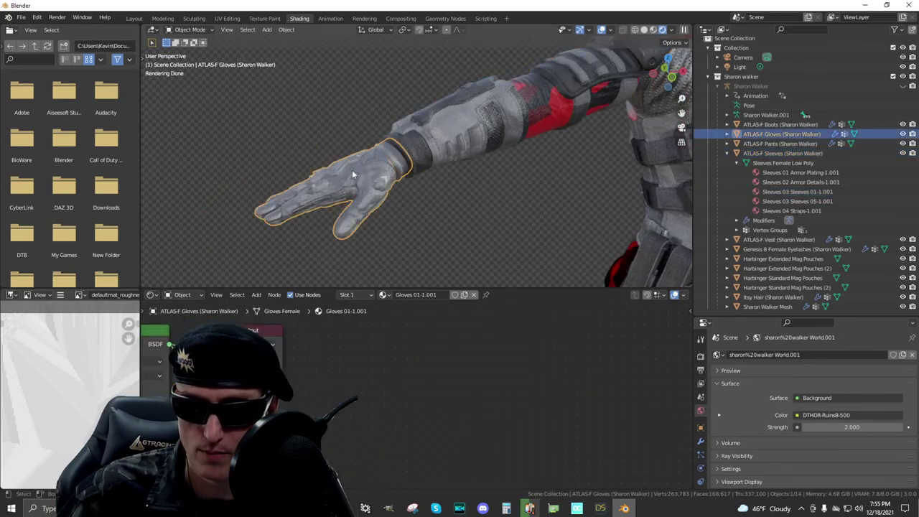
pyautogui.click(727, 134)
pyautogui.click(736, 144)
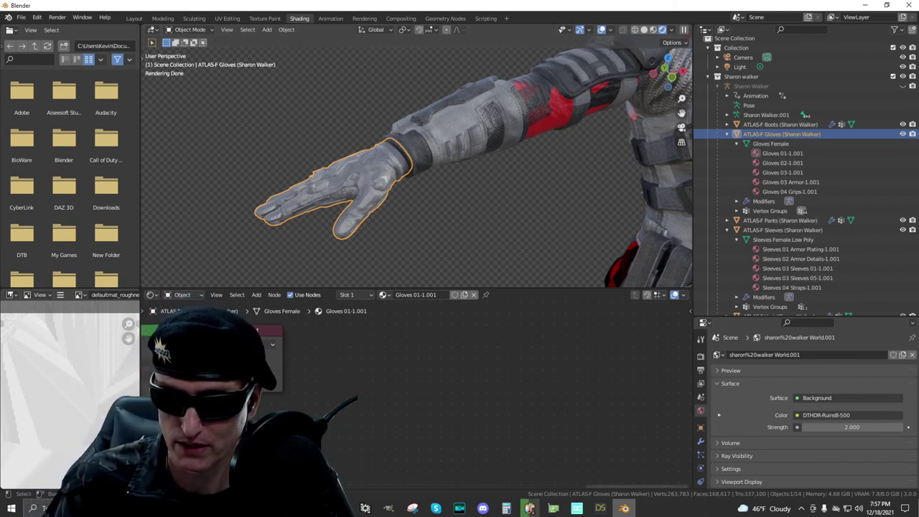
# - Switch to DAZ Studio, select the ATLAS-F Gloves, and examine the settings of their individual surfaces, finishing on Gloves 01
pyautogui.click(600, 508)
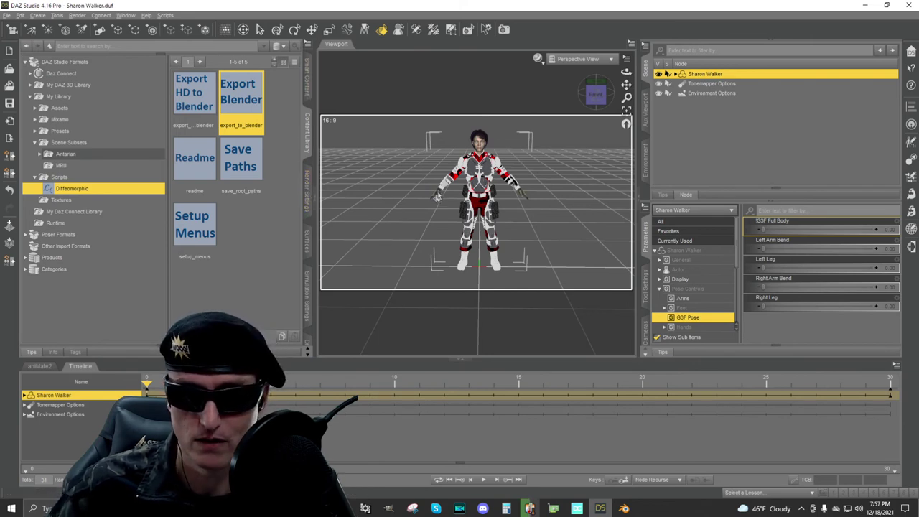
pyautogui.click(437, 196)
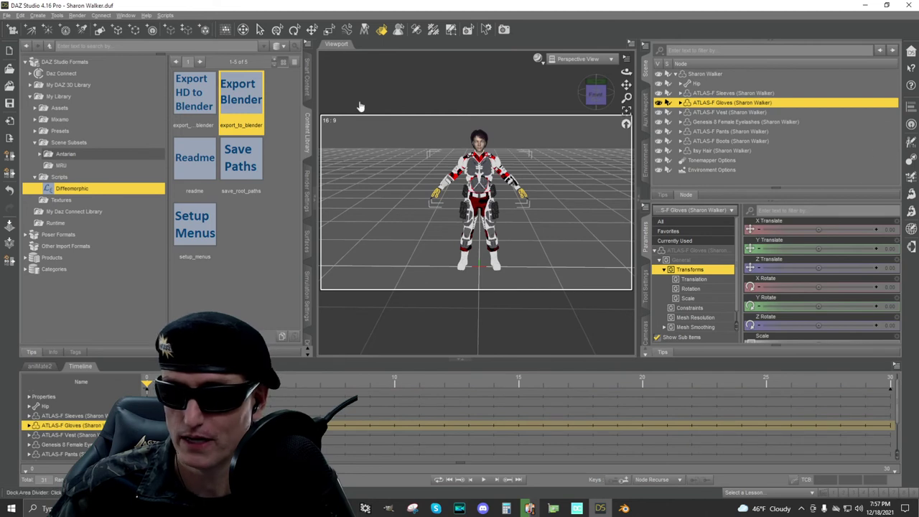
pyautogui.click(306, 245)
pyautogui.click(68, 105)
pyautogui.click(77, 113)
pyautogui.click(79, 123)
pyautogui.click(80, 133)
pyautogui.click(86, 151)
pyautogui.click(86, 162)
pyautogui.click(81, 105)
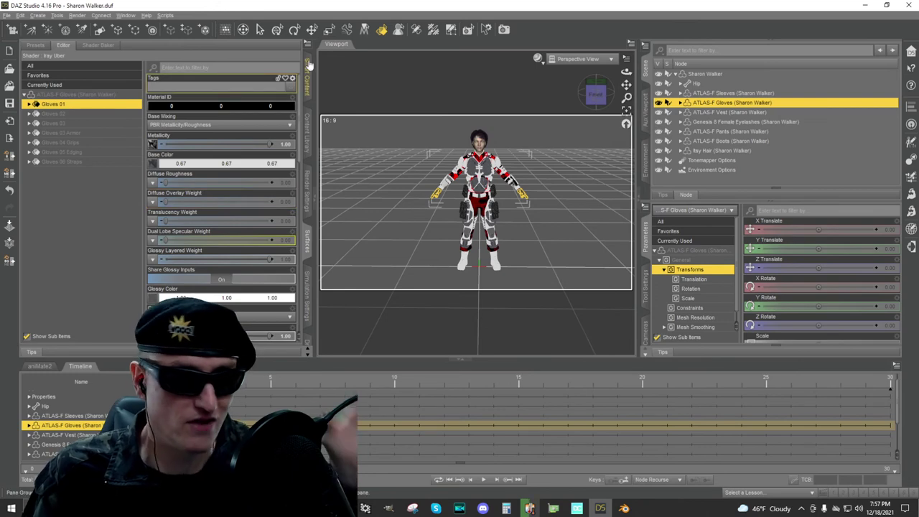
# - Compare the Gloves 01-1.001 Principled BSDF in Blender with the Gloves 01 and Gloves 02 surfaces in DAZ Studio
pyautogui.click(624, 508)
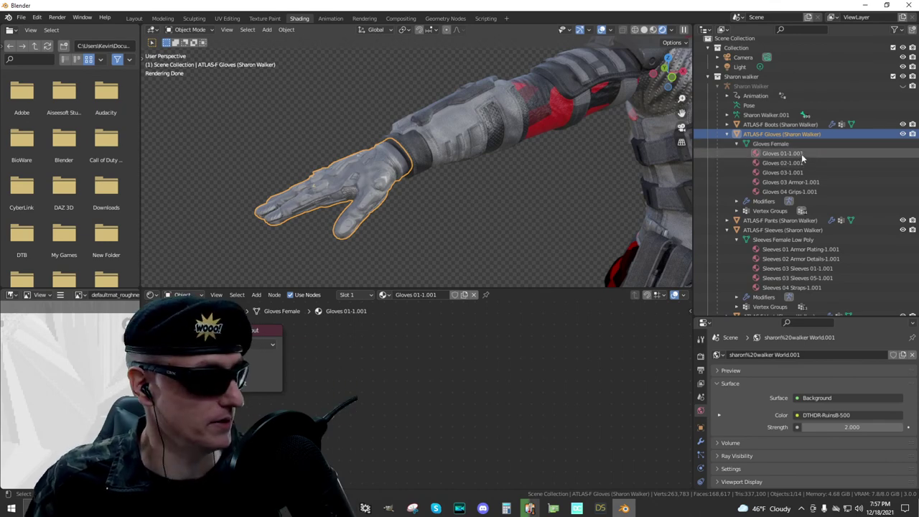
pyautogui.moveTo(335, 350); pyautogui.dragTo(656, 375, button='middle')
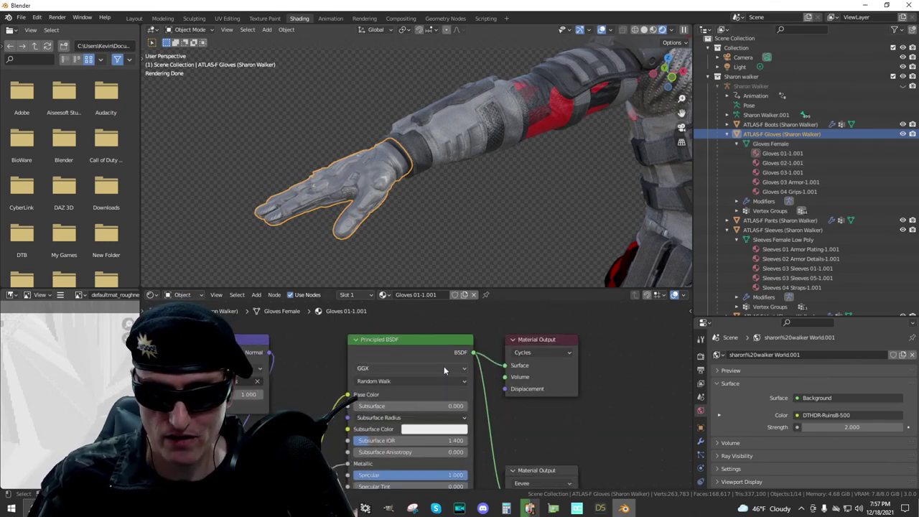
pyautogui.scroll(-1, 421, 392)
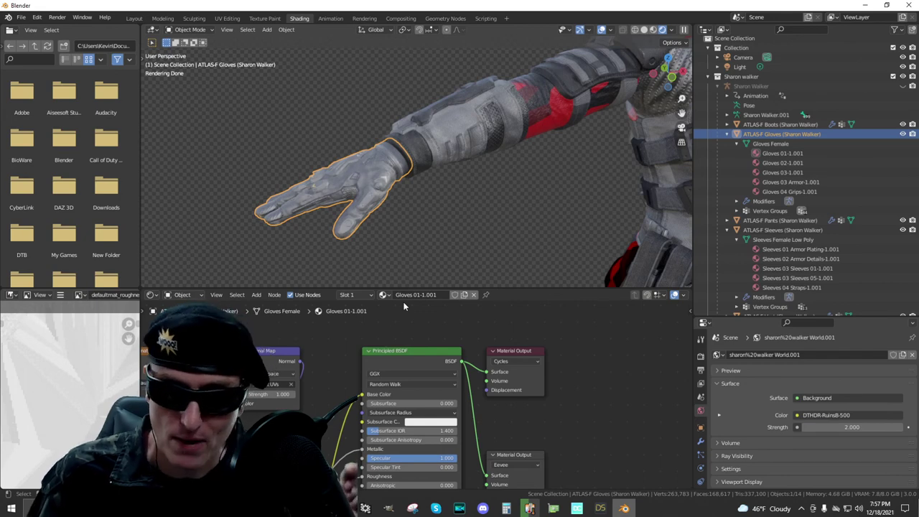
pyautogui.click(600, 509)
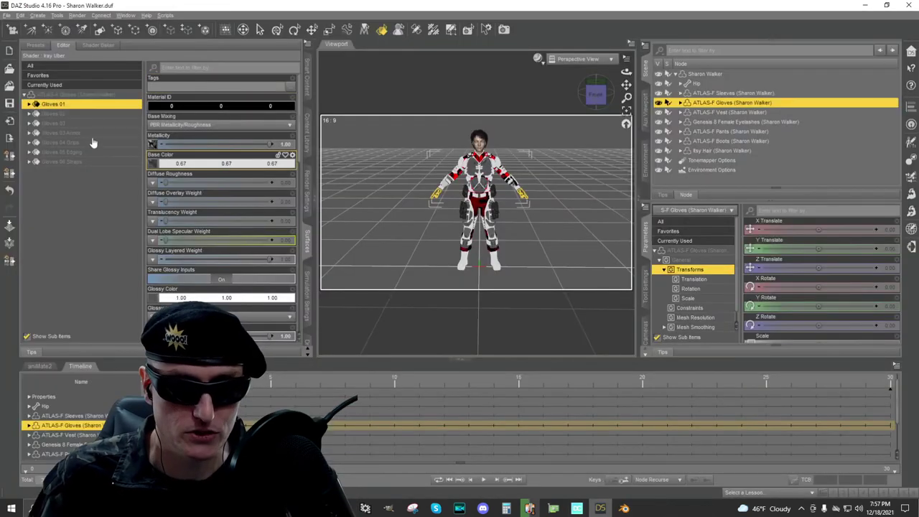
pyautogui.click(82, 114)
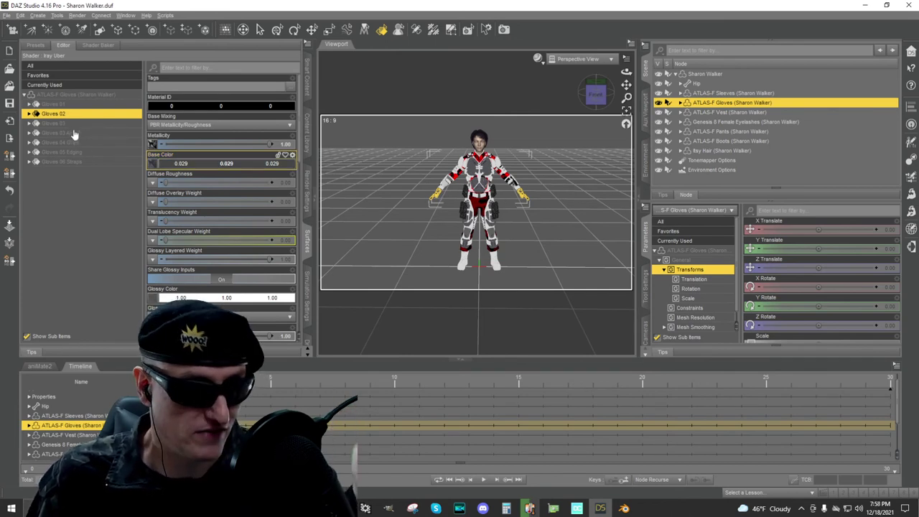
pyautogui.click(624, 508)
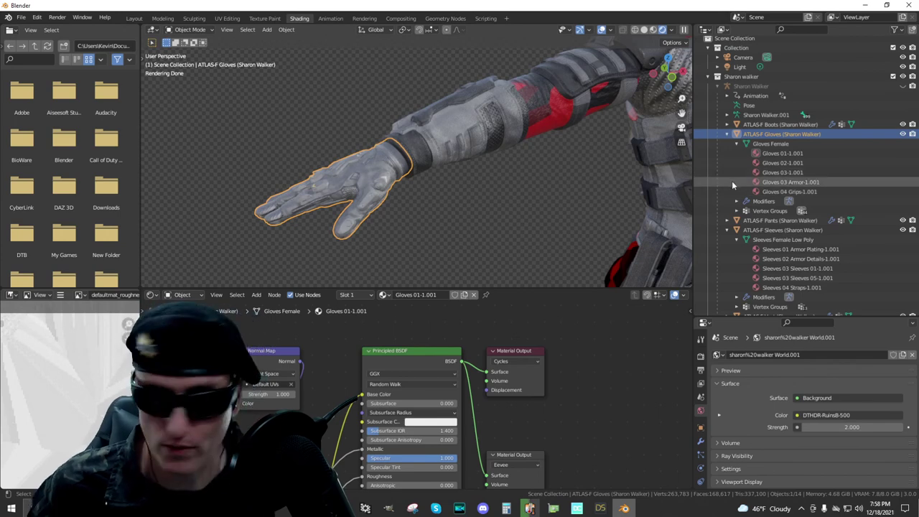
# - Switch to DAZ Studio and examine the glove surfaces one by one from Gloves 02 through Gloves 06 Straps
pyautogui.click(600, 508)
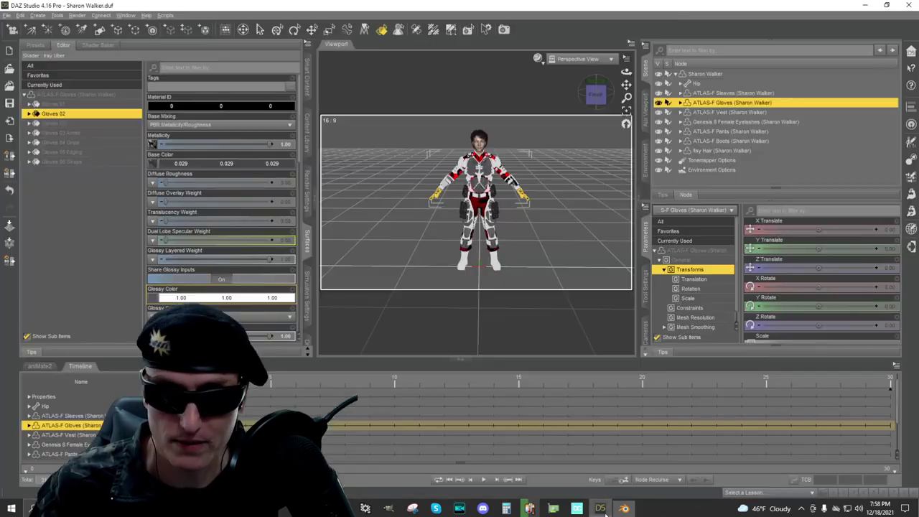
pyautogui.click(81, 114)
pyautogui.click(81, 124)
pyautogui.click(85, 132)
pyautogui.click(88, 142)
pyautogui.click(91, 152)
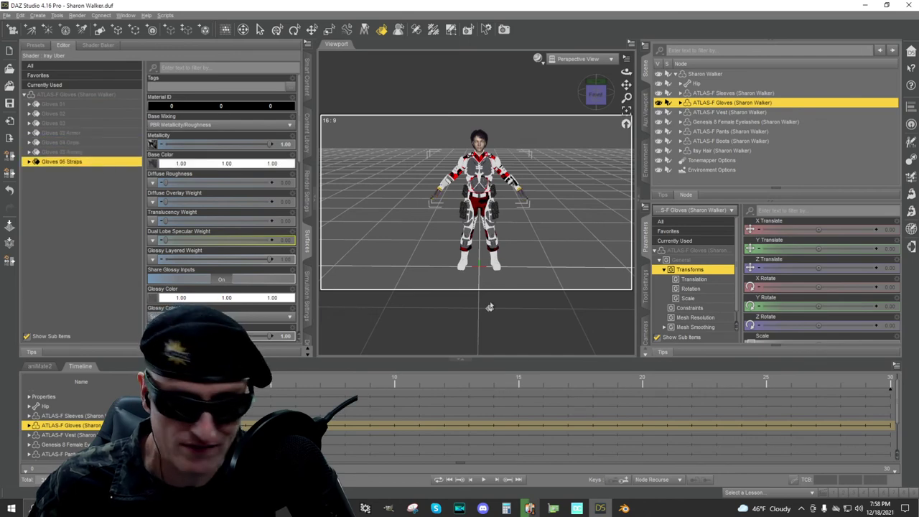
# - Switch to Blender and inspect the glove materials, finishing on Gloves 04 Grips-1.001, checking them against the DAZ Studio surfaces
pyautogui.click(623, 508)
pyautogui.click(803, 154)
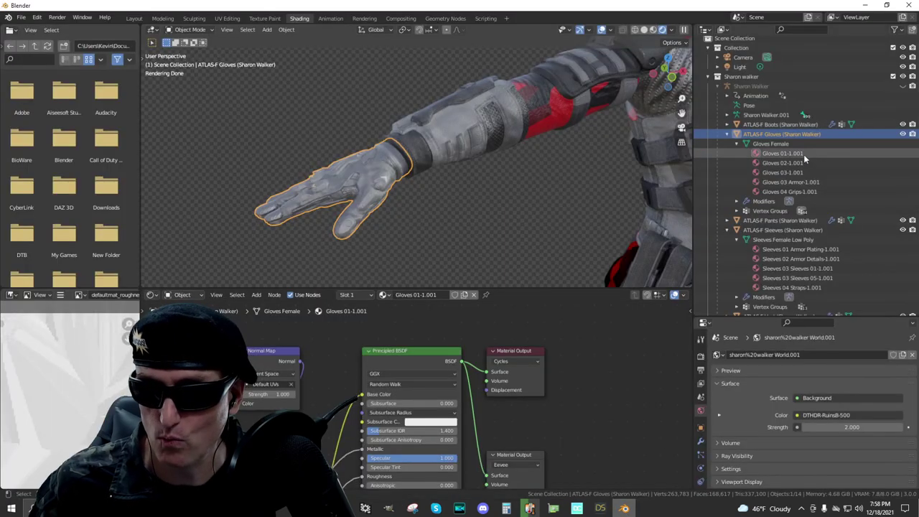
pyautogui.click(811, 172)
pyautogui.click(826, 182)
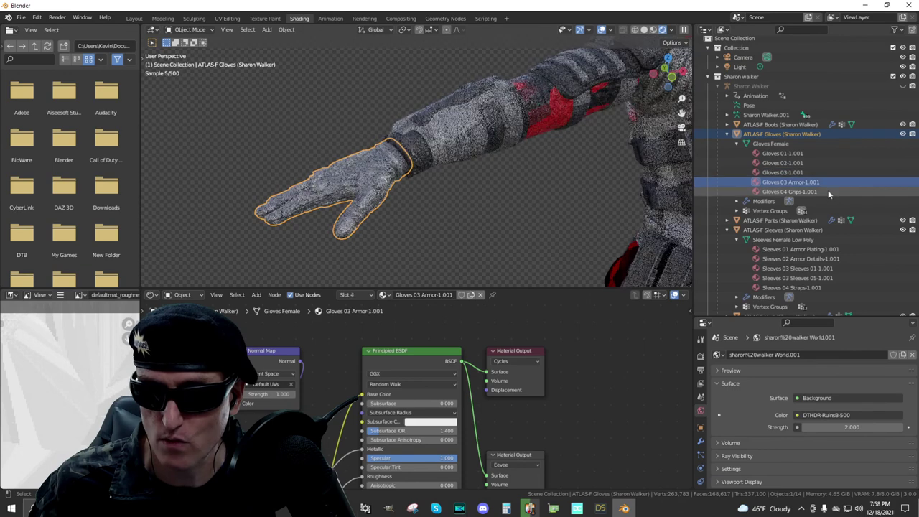
pyautogui.click(827, 191)
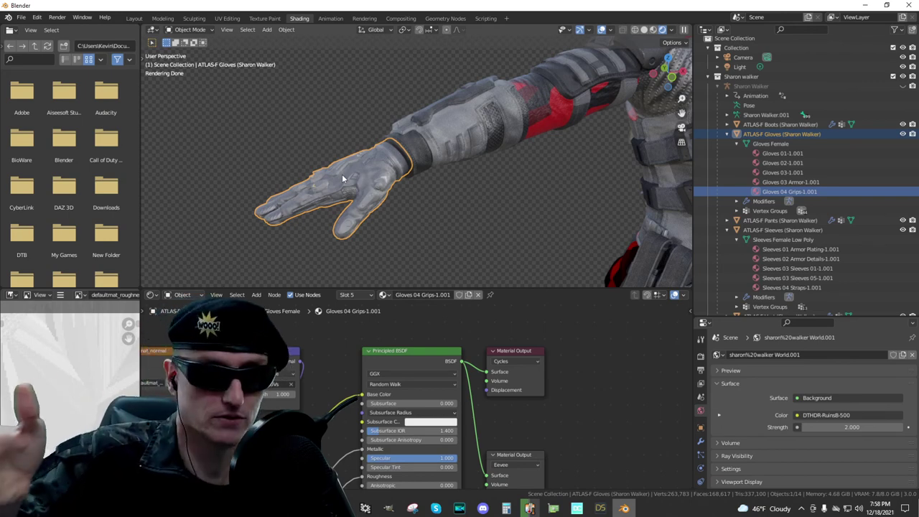
pyautogui.click(601, 508)
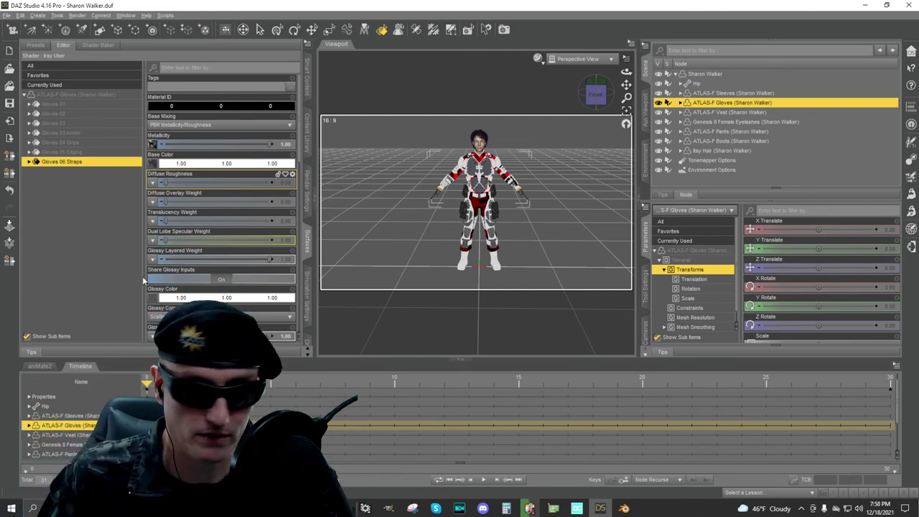
pyautogui.click(624, 508)
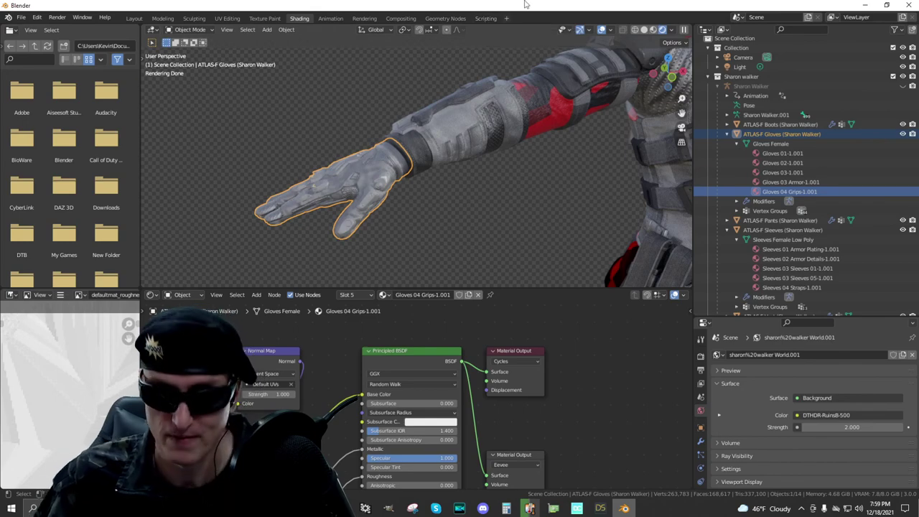
# - Select the pouches on the character's hips and thighs in turn to inspect their material nodes, finishing on Harbinger Extended Mag Pouches
pyautogui.scroll(-4, 565, 43)
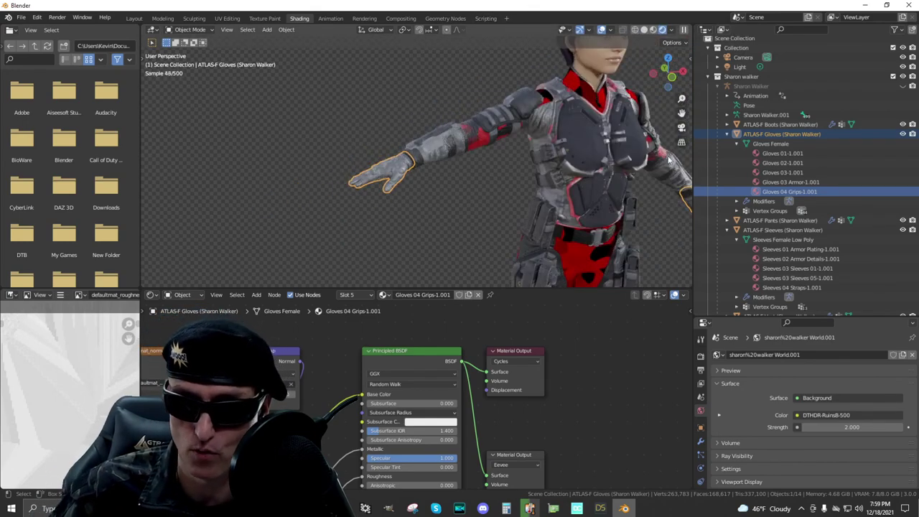
pyautogui.moveTo(431, 180); pyautogui.dragTo(284, 189, button='middle')
pyautogui.click(300, 195)
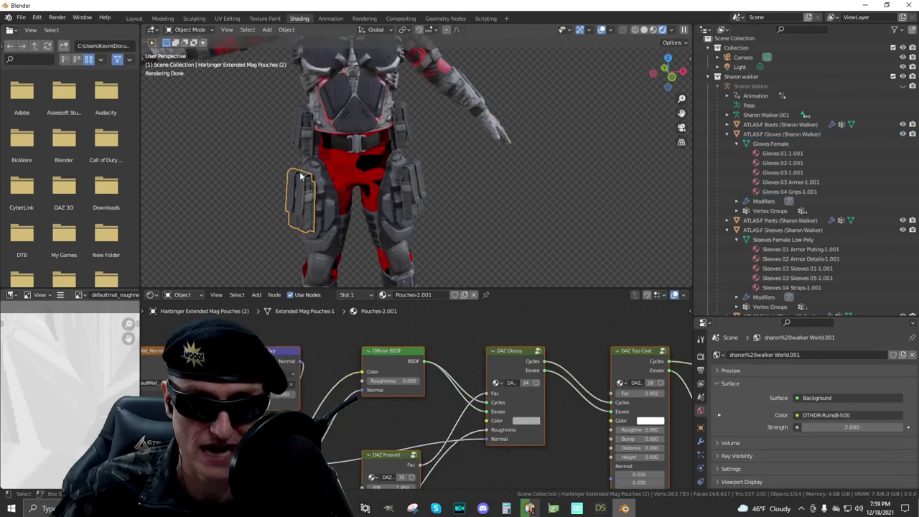
pyautogui.click(308, 129)
pyautogui.click(415, 191)
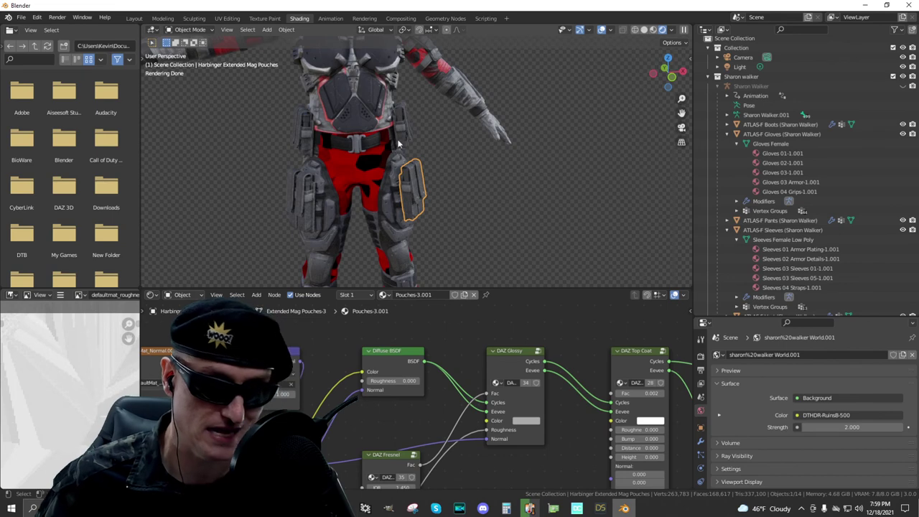
# - Switch to DAZ Studio, examine the pouches and trousers up close, and return to Blender
pyautogui.click(600, 508)
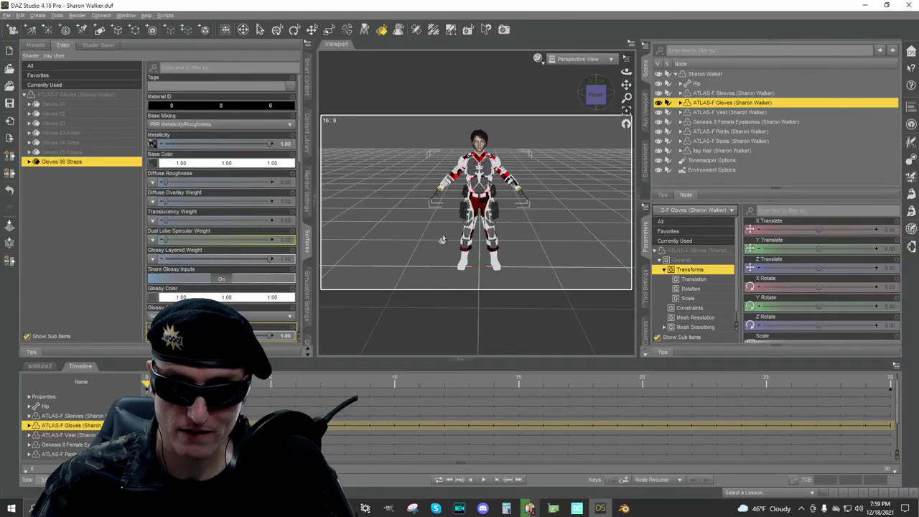
pyautogui.scroll(8, 435, 201)
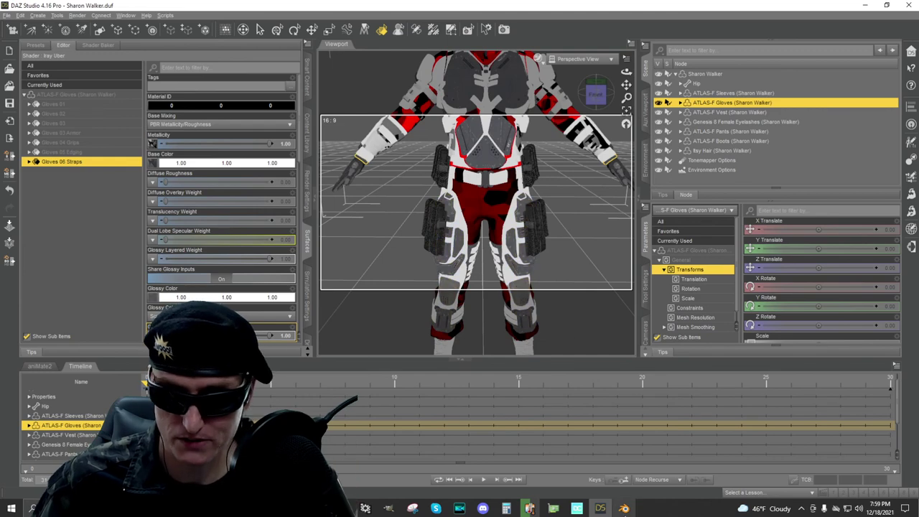
pyautogui.click(624, 508)
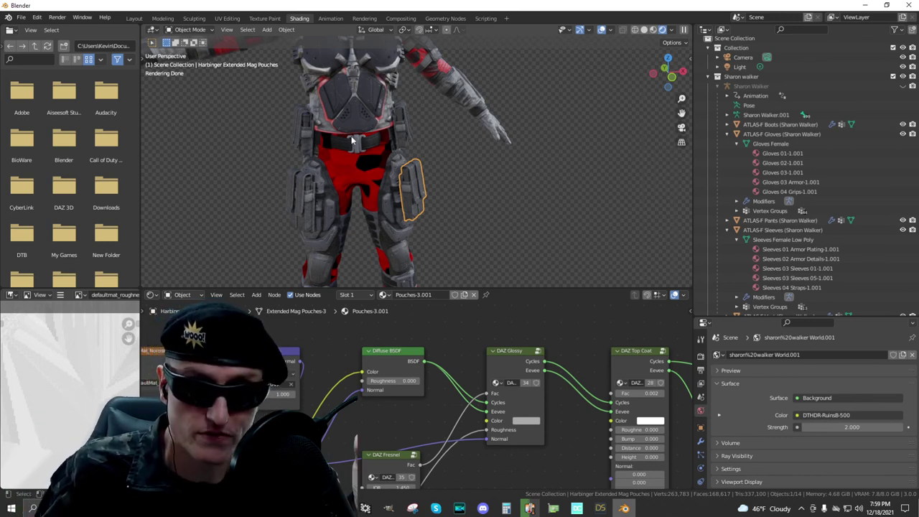
# - Compare the character's upper body in Material Preview and Rendered shading, and open the scene's render settings
pyautogui.moveTo(681, 113); pyautogui.dragTo(681, 255)
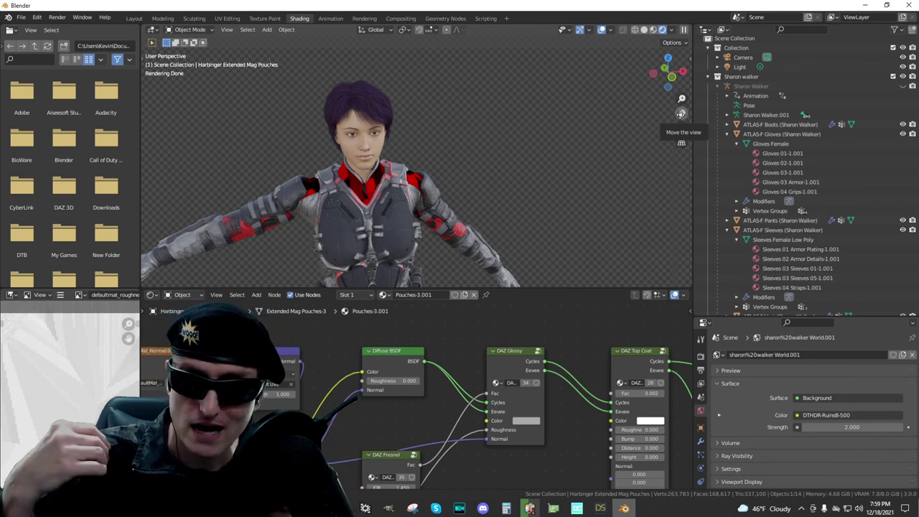
pyautogui.click(654, 30)
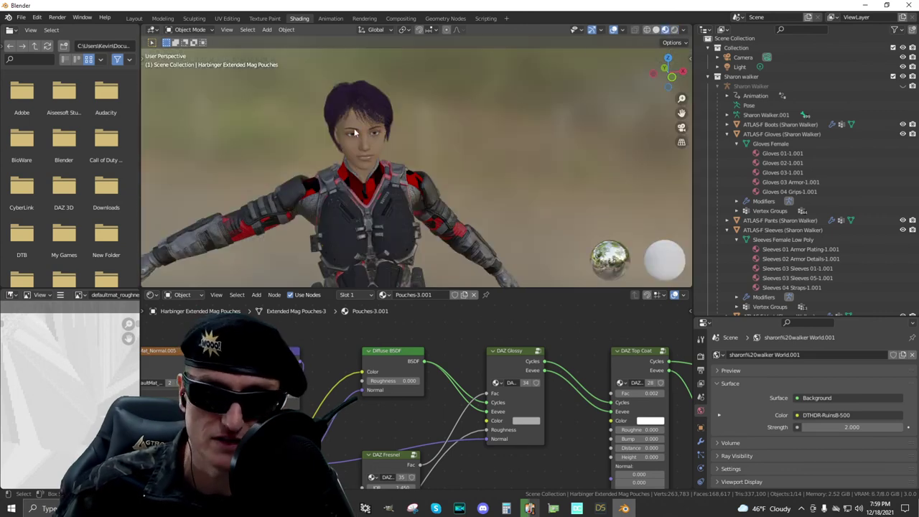
pyautogui.scroll(-3, 478, 341)
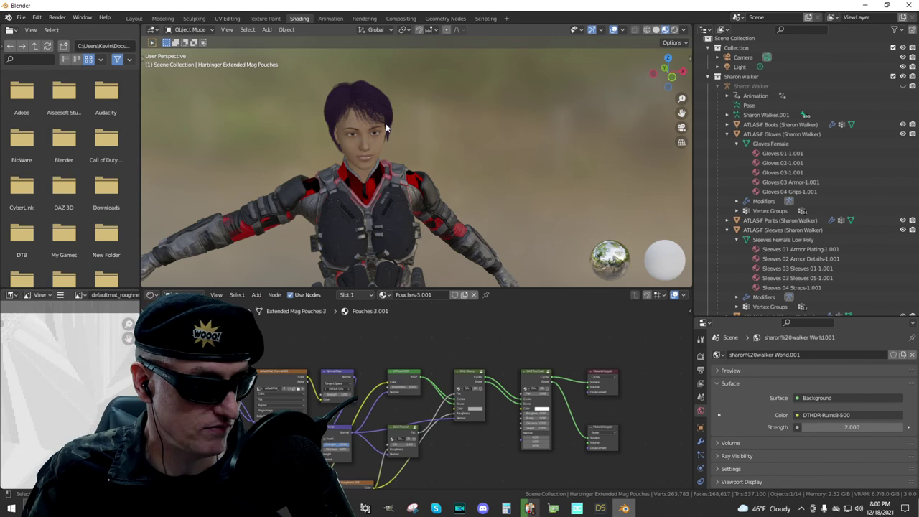
pyautogui.click(701, 356)
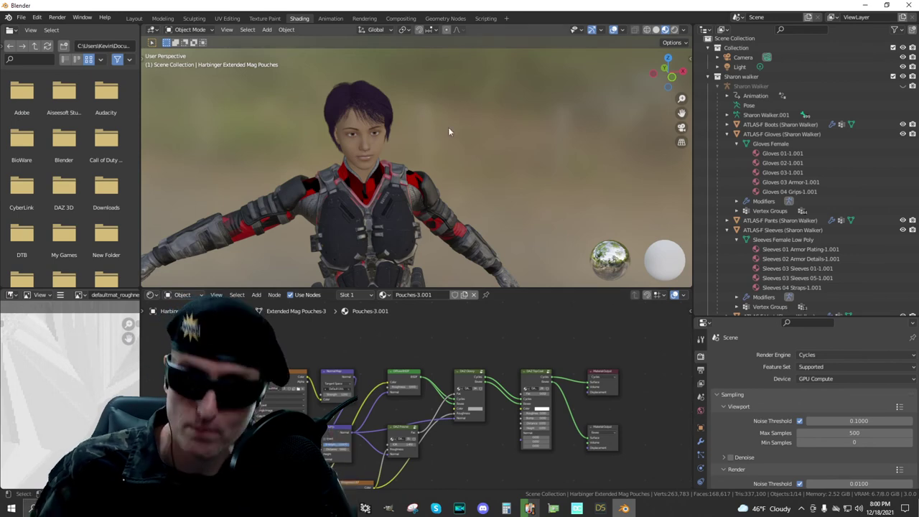
pyautogui.click(674, 30)
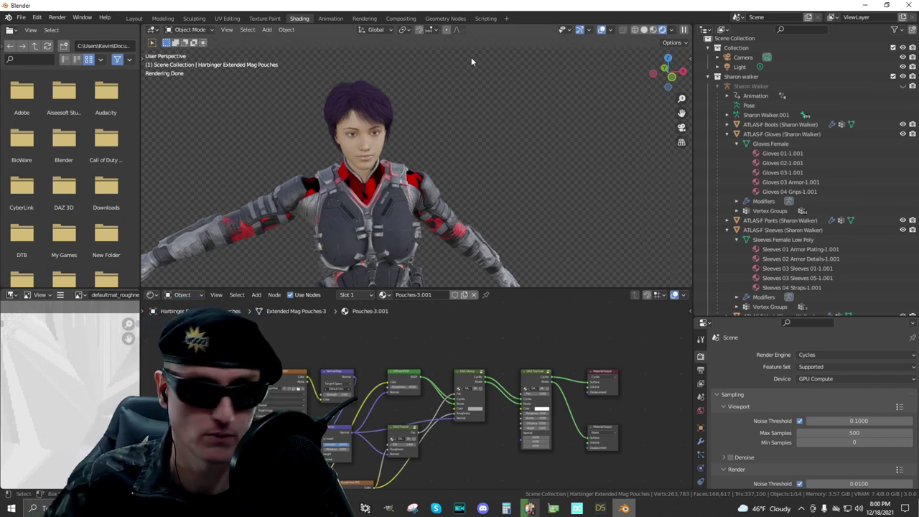
# - Examine the rendered head and torso from a slight angle and select the scene's point light
pyautogui.scroll(-2, 474, 133)
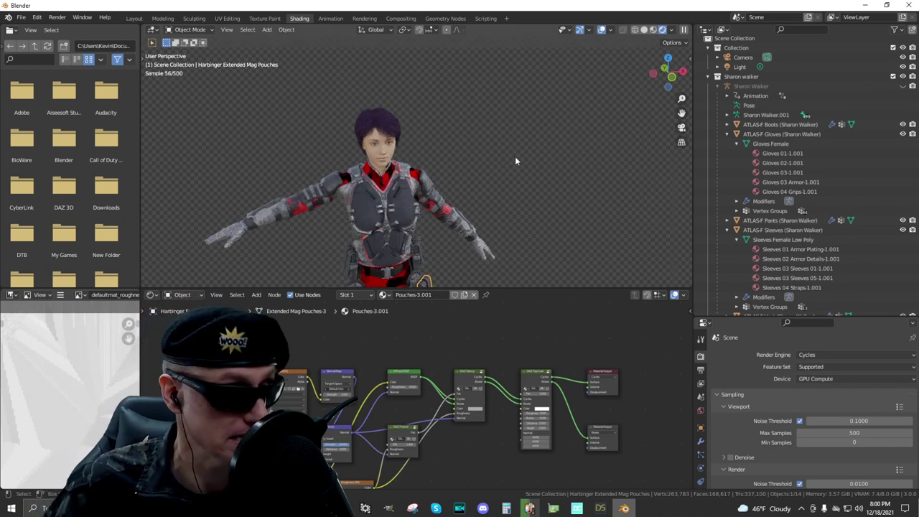
pyautogui.moveTo(524, 163)
pyautogui.mouseDown(button='middle')
pyautogui.moveTo(523, 100)
pyautogui.moveTo(514, 158)
pyautogui.moveTo(534, 158)
pyautogui.mouseUp(button='middle')
pyautogui.scroll(2, 468, 137)
pyautogui.click(468, 137)
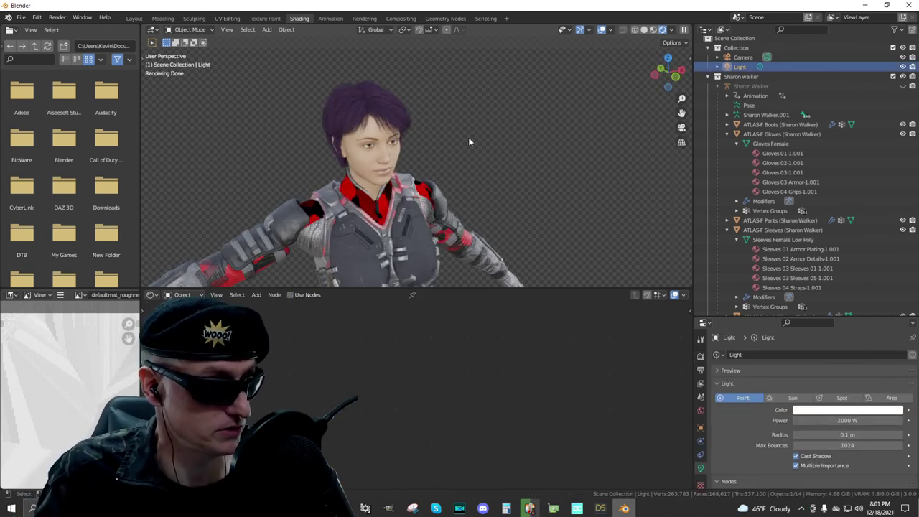
# - Compare the character's face and hair in DAZ Studio with the Blender render, ending in Blender
pyautogui.click(600, 508)
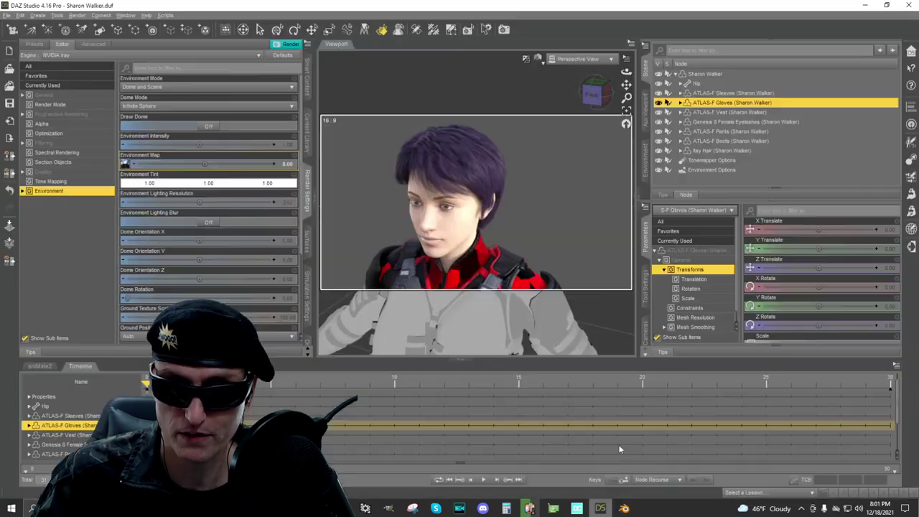
pyautogui.click(602, 509)
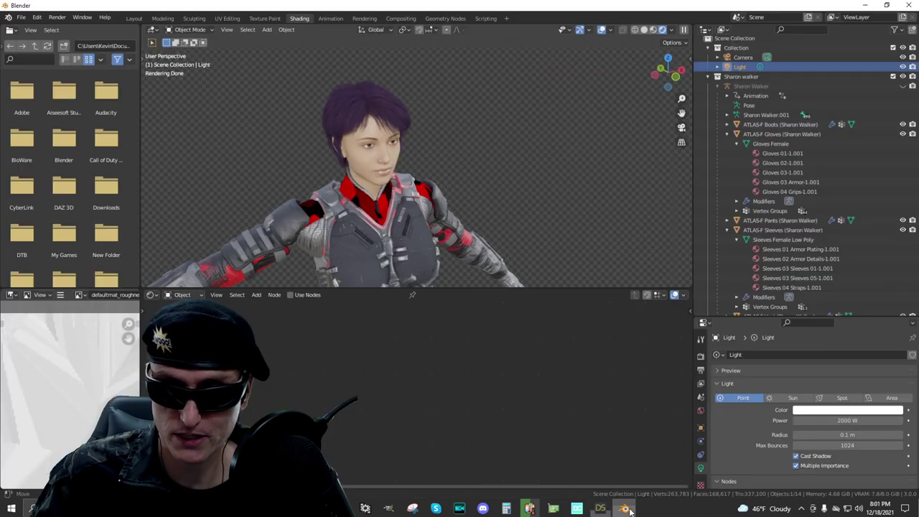
pyautogui.click(601, 509)
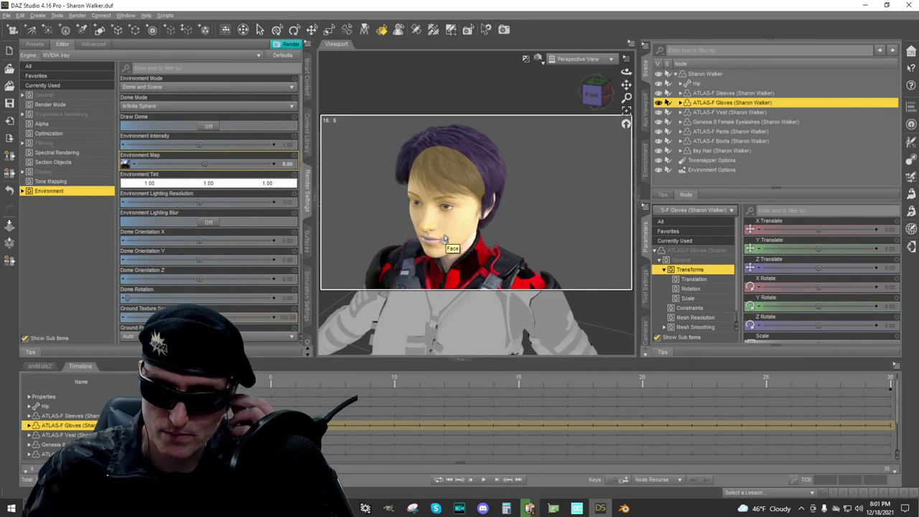
pyautogui.click(624, 508)
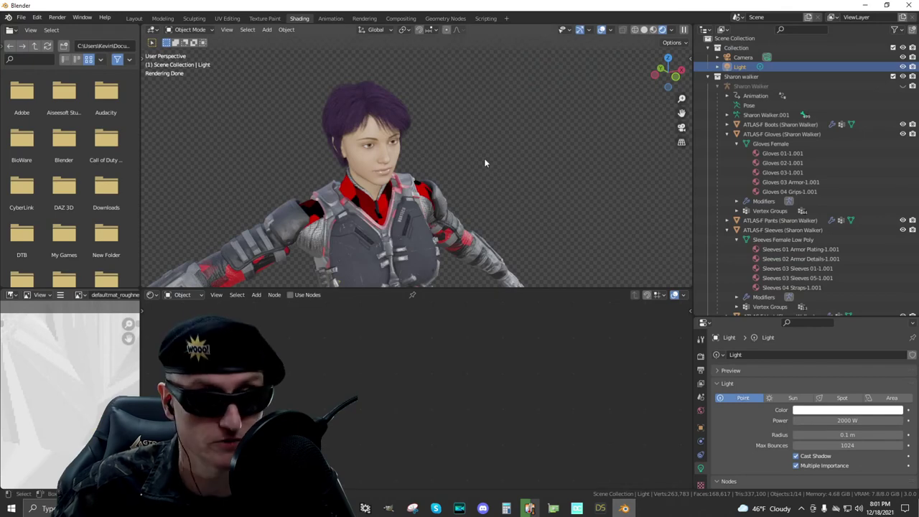
# - Examine the rendered upper body and outstretched arm from the character's other side
pyautogui.scroll(-2, 498, 162)
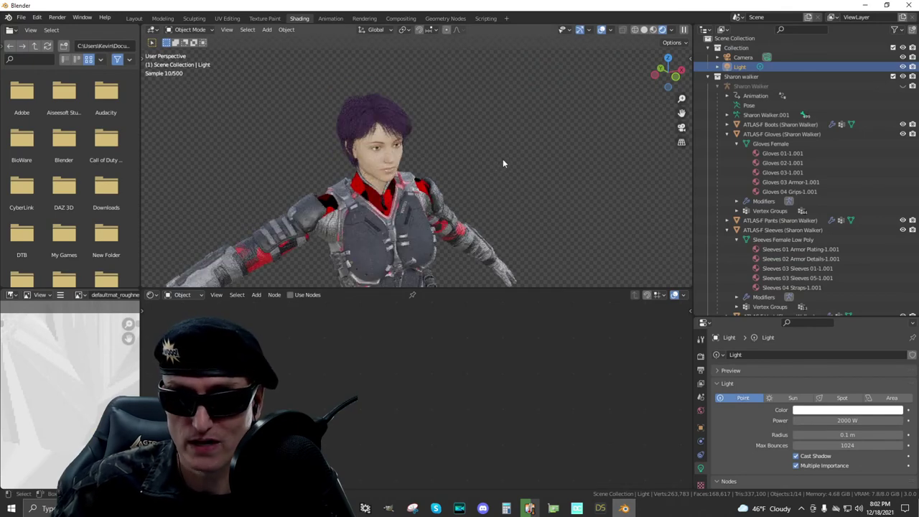
pyautogui.moveTo(668, 72)
pyautogui.mouseDown()
pyautogui.moveTo(689, 73)
pyautogui.moveTo(667, 76)
pyautogui.mouseUp()
pyautogui.moveTo(681, 113); pyautogui.dragTo(557, 120, button='middle')
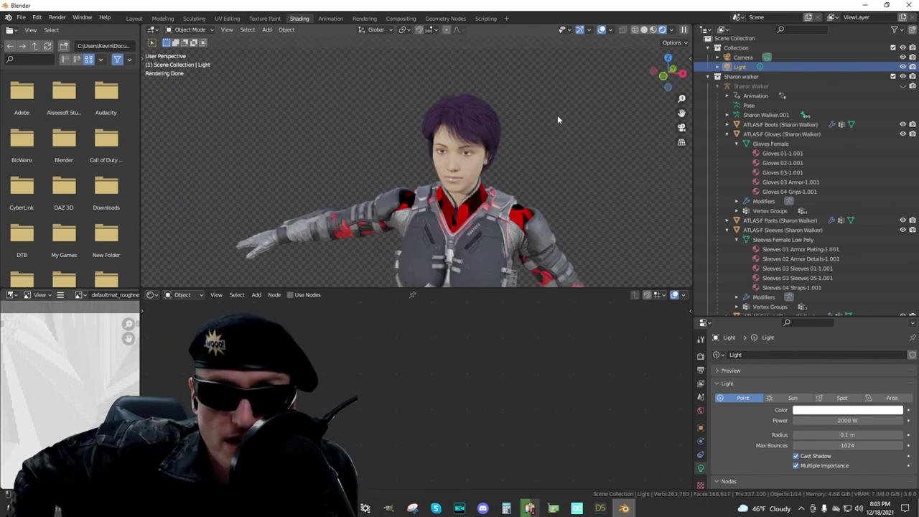